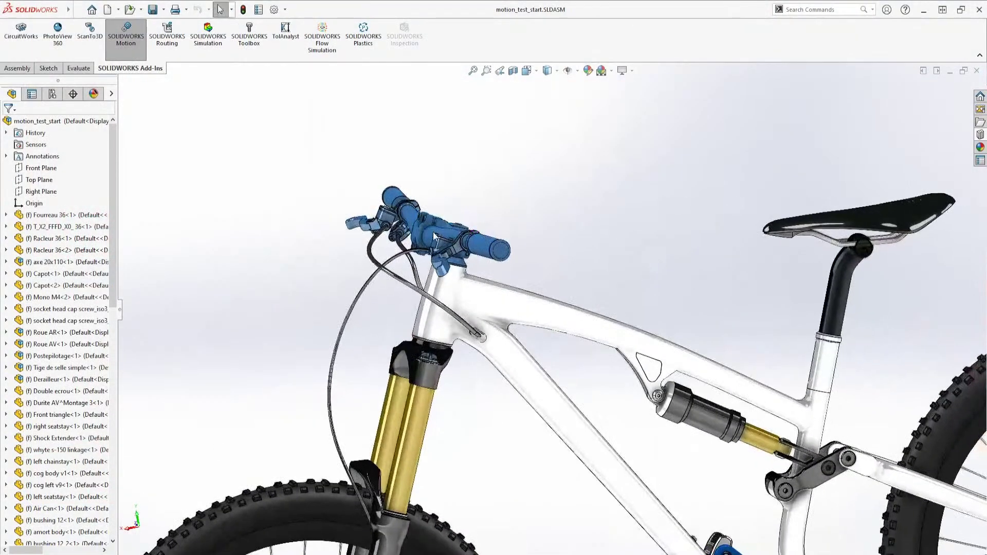
Step: Suppress the Postepilotage handlebar subassembly in the full bike assembly
{"action": "left_click", "coordinate": [435, 238]}
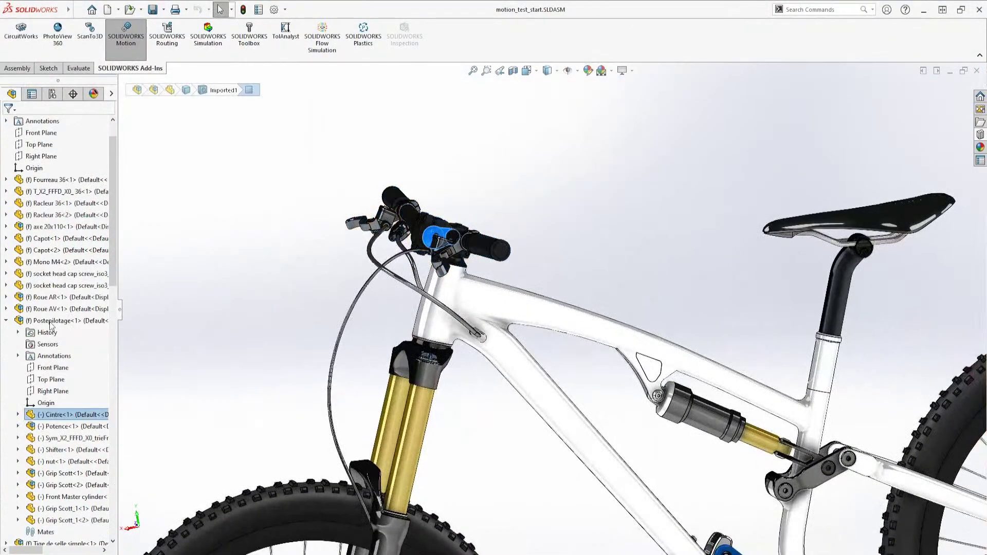
{"action": "right_click", "coordinate": [44, 321]}
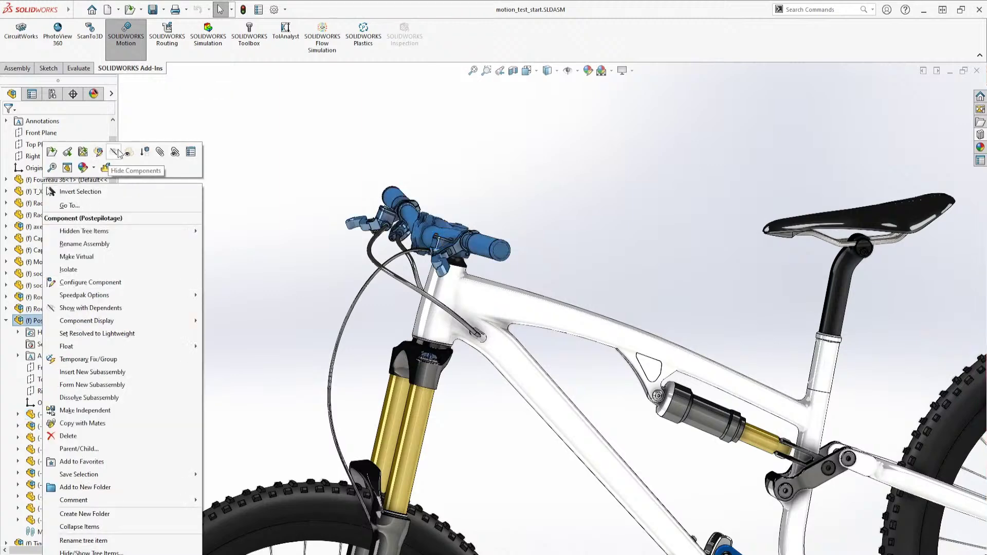
{"action": "left_click", "coordinate": [144, 152]}
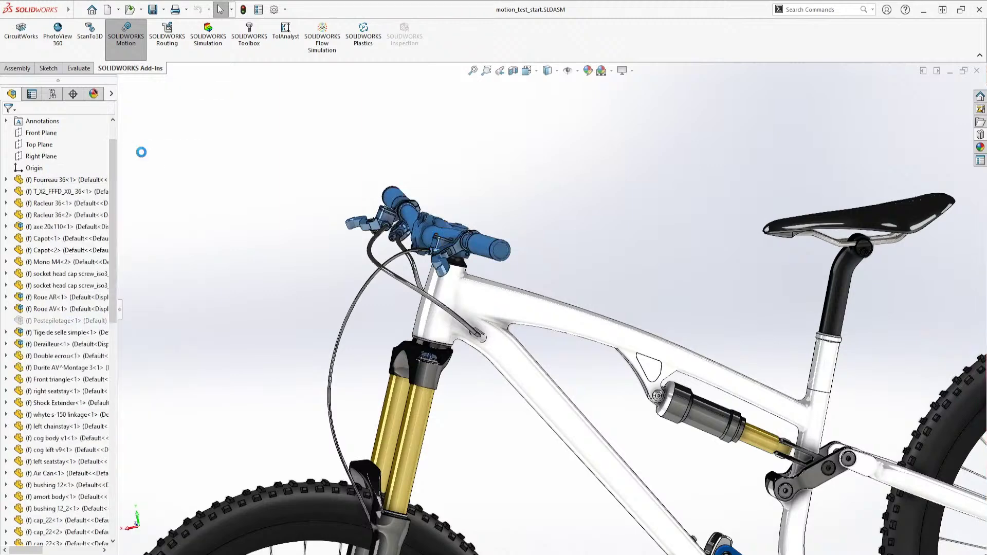
{"action": "key", "text": "f"}
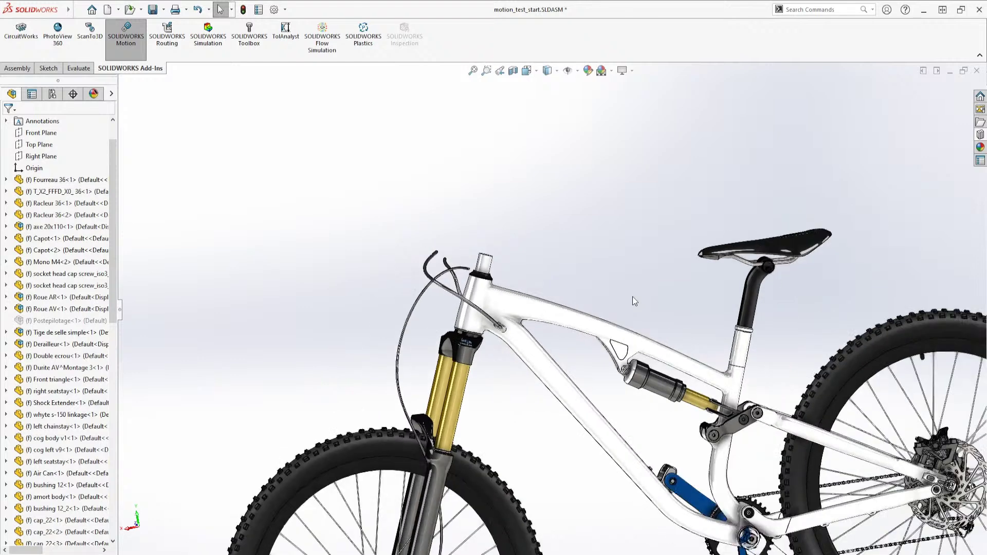
{"action": "middle_click_drag", "start_coordinate": [689, 417], "coordinate": [655, 398]}
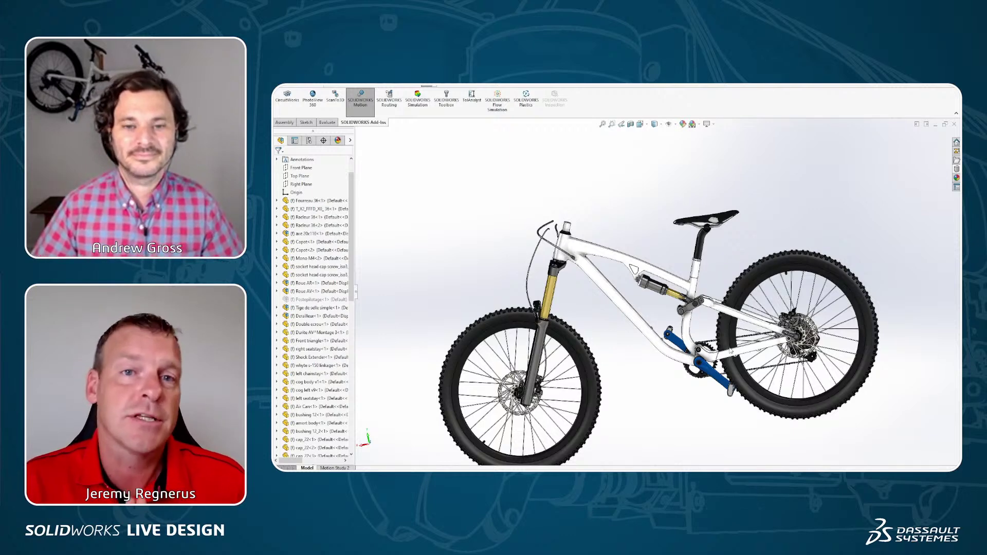
{"action": "middle_click_drag", "start_coordinate": [731, 358], "coordinate": [734, 310], "text": "ctrl"}
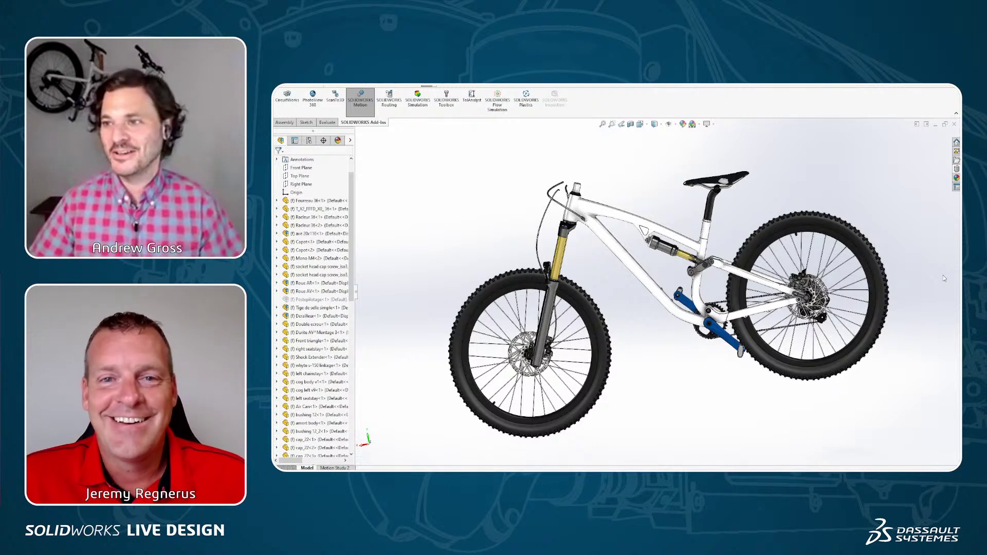
Step: Close the motion_test_start assembly without saving its changes
{"action": "left_click", "coordinate": [954, 124]}
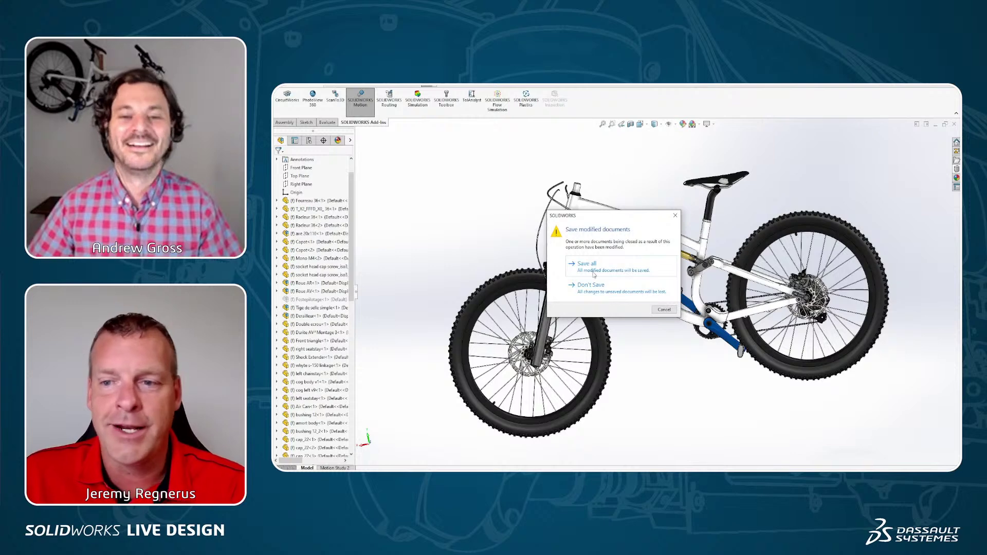
{"action": "left_click", "coordinate": [592, 284]}
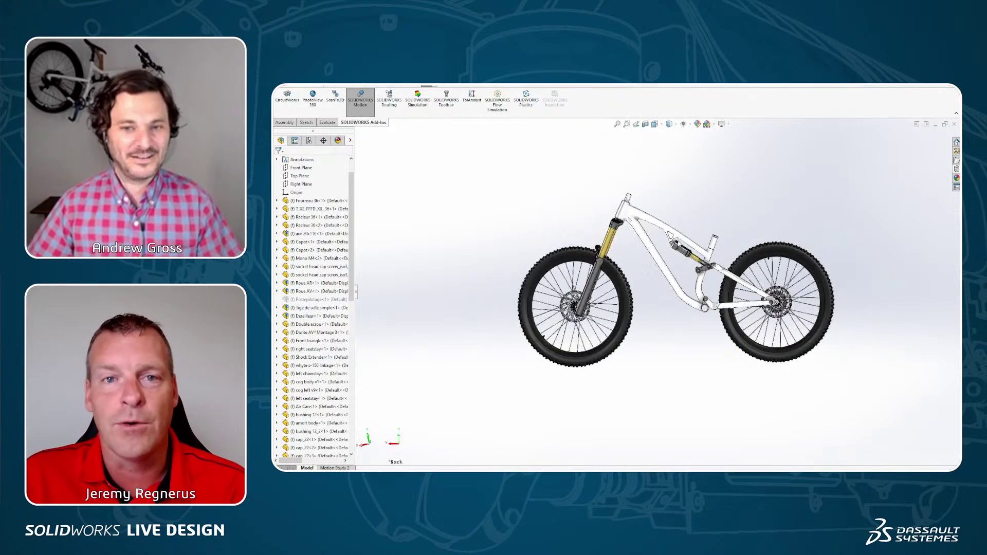
Step: Inspect the simplified bike assembly's frame, fork, rear linkage and wheels from several angles
{"action": "scroll", "coordinate": [691, 262], "scroll_direction": "up", "scroll_amount": 3}
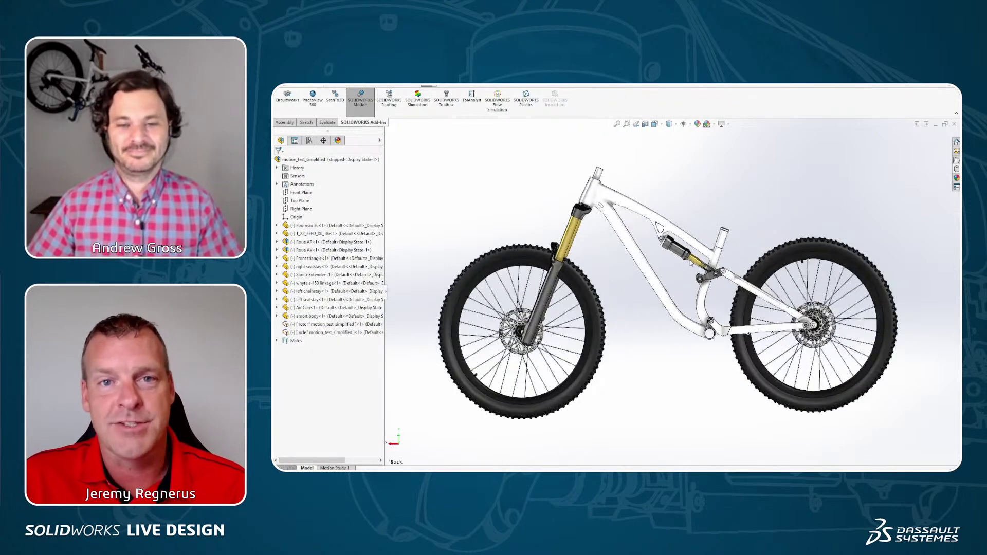
{"action": "middle_click_drag", "start_coordinate": [694, 265], "coordinate": [688, 203]}
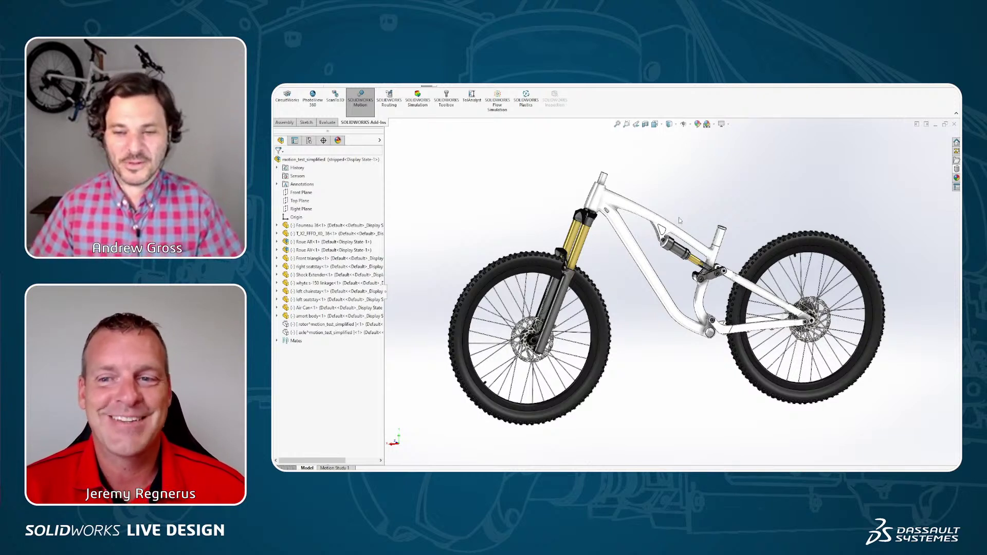
{"action": "middle_click_drag", "start_coordinate": [686, 253], "coordinate": [703, 260]}
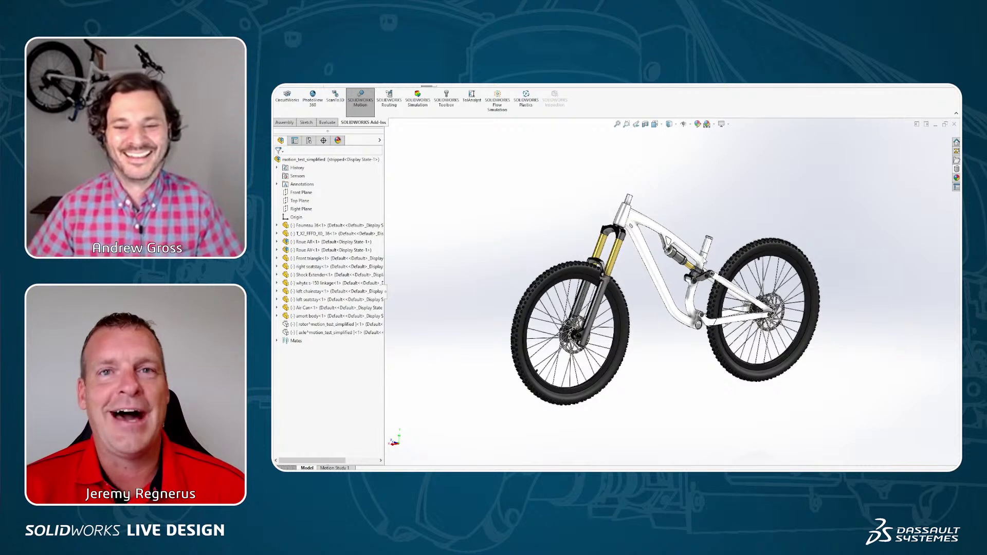
{"action": "scroll", "coordinate": [685, 358], "scroll_direction": "down", "scroll_amount": 1}
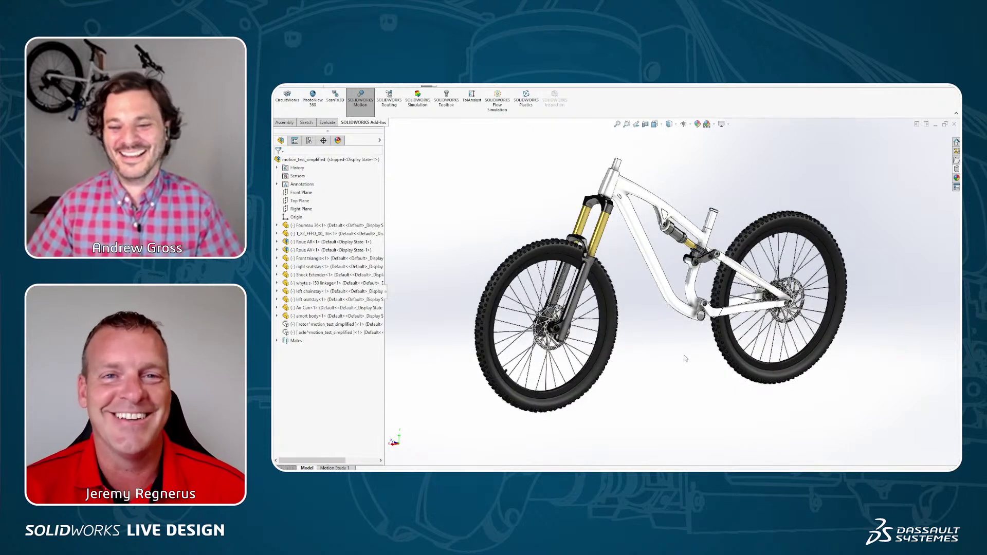
{"action": "mouse_move", "coordinate": [682, 356]}
{"action": "middle_mouse_down"}
{"action": "mouse_move", "coordinate": [661, 352]}
{"action": "mouse_move", "coordinate": [689, 348]}
{"action": "mouse_move", "coordinate": [687, 359]}
{"action": "middle_mouse_up"}
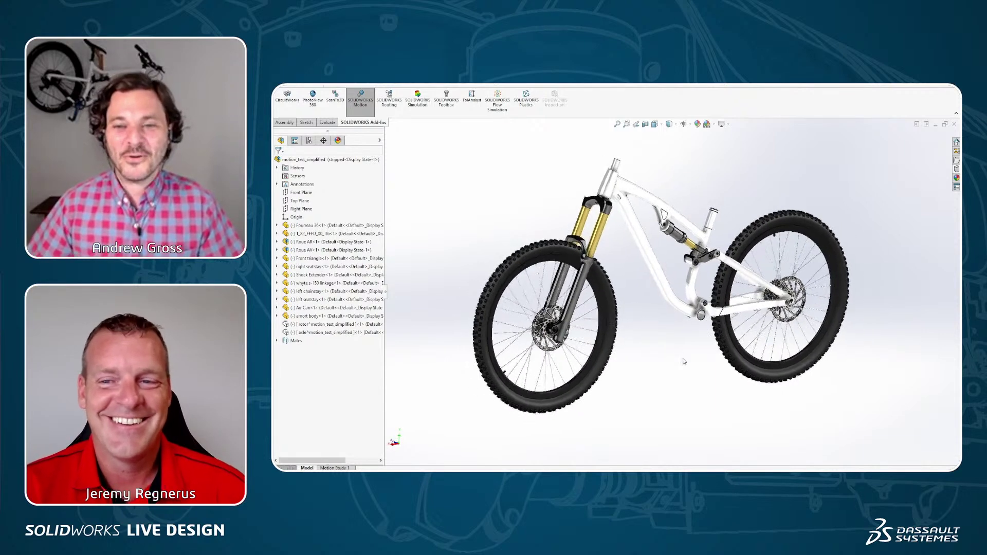
{"action": "mouse_move", "coordinate": [666, 242]}
{"action": "middle_mouse_down"}
{"action": "mouse_move", "coordinate": [656, 239]}
{"action": "mouse_move", "coordinate": [709, 242]}
{"action": "mouse_move", "coordinate": [663, 244]}
{"action": "middle_mouse_up"}
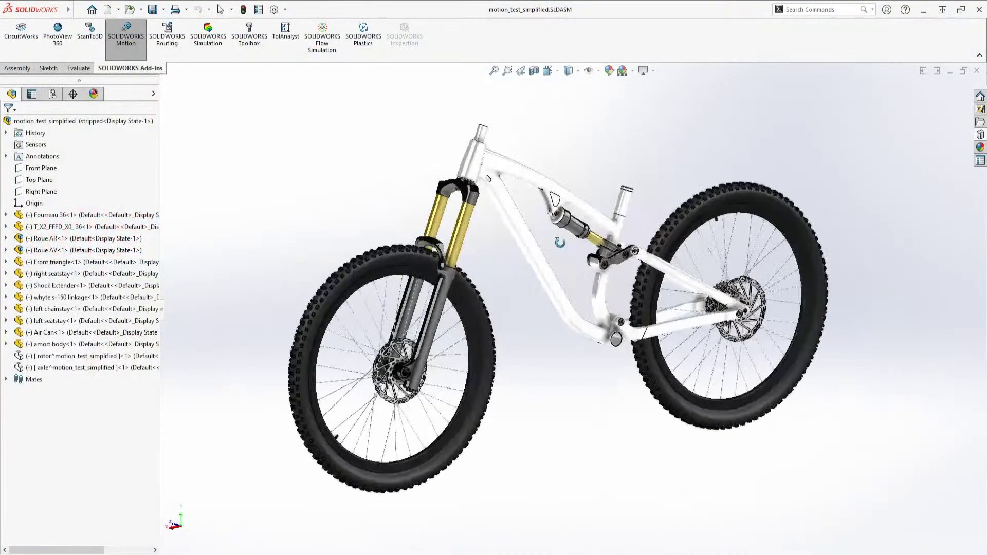
{"action": "middle_click_drag", "start_coordinate": [560, 242], "coordinate": [553, 257]}
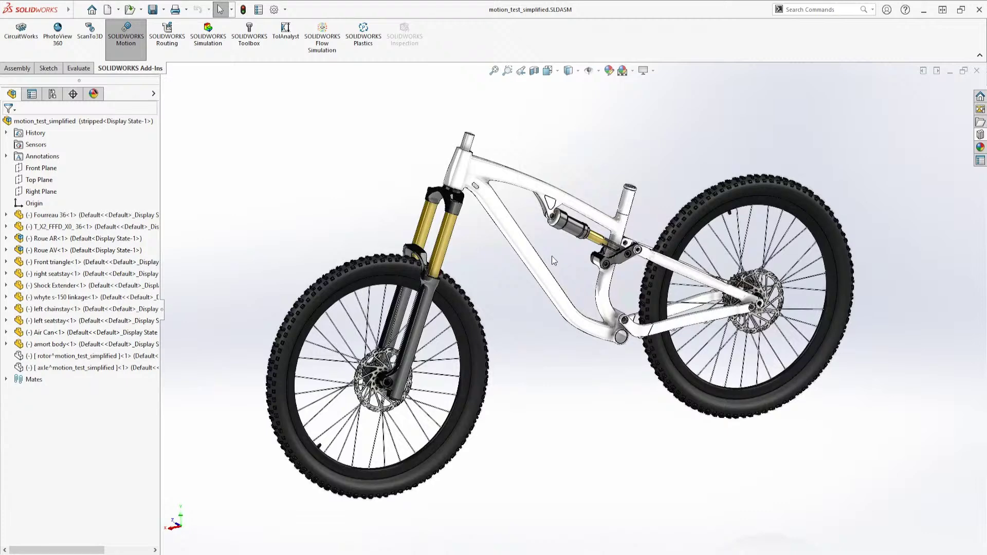
{"action": "middle_click_drag", "start_coordinate": [628, 344], "coordinate": [612, 333]}
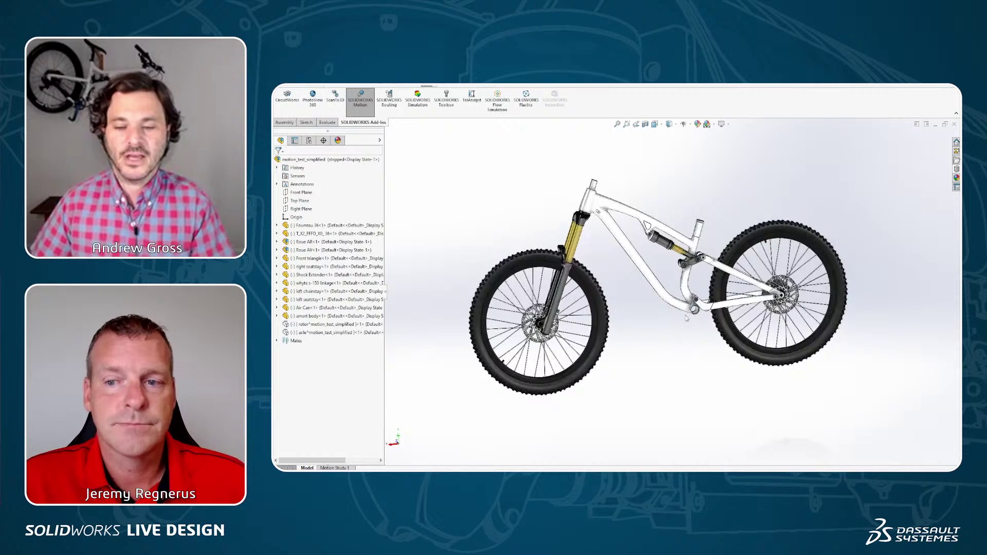
{"action": "middle_click_drag", "start_coordinate": [665, 324], "coordinate": [677, 322]}
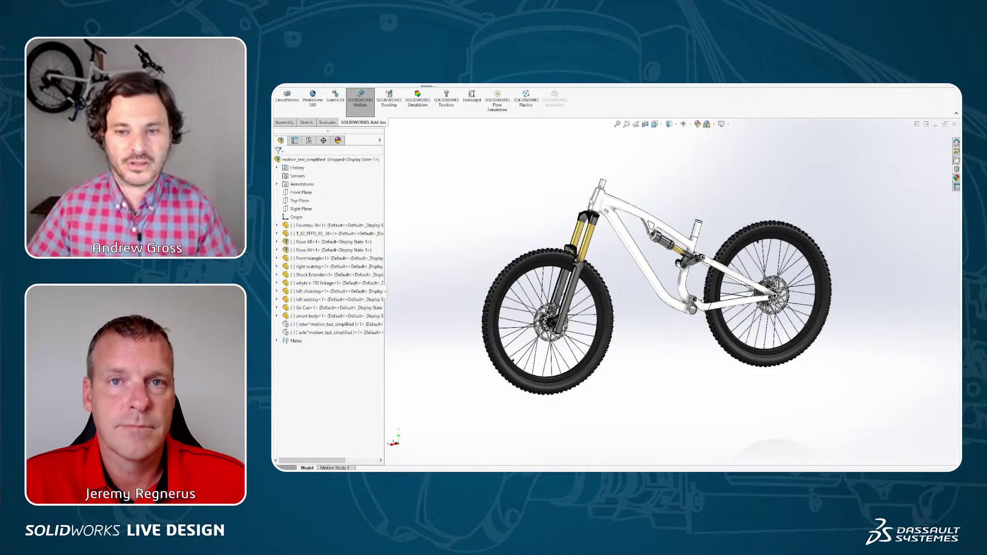
{"action": "mouse_move", "coordinate": [607, 281]}
{"action": "middle_mouse_down"}
{"action": "mouse_move", "coordinate": [613, 276]}
{"action": "mouse_move", "coordinate": [600, 269]}
{"action": "middle_mouse_up"}
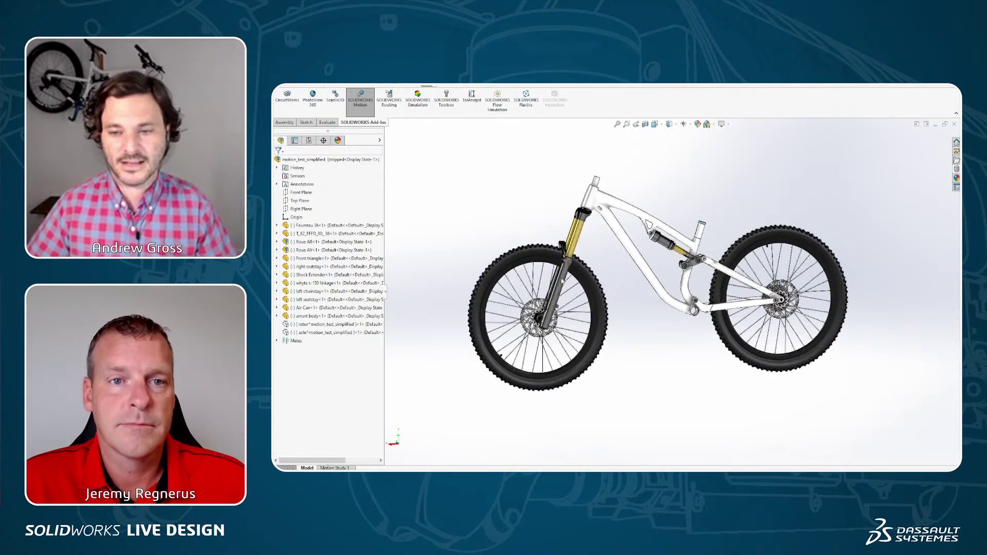
Step: Try moving the fork lowers with the front wheel and the left seatstay, and undo the moves
{"action": "left_click_drag", "start_coordinate": [560, 301], "coordinate": [488, 300]}
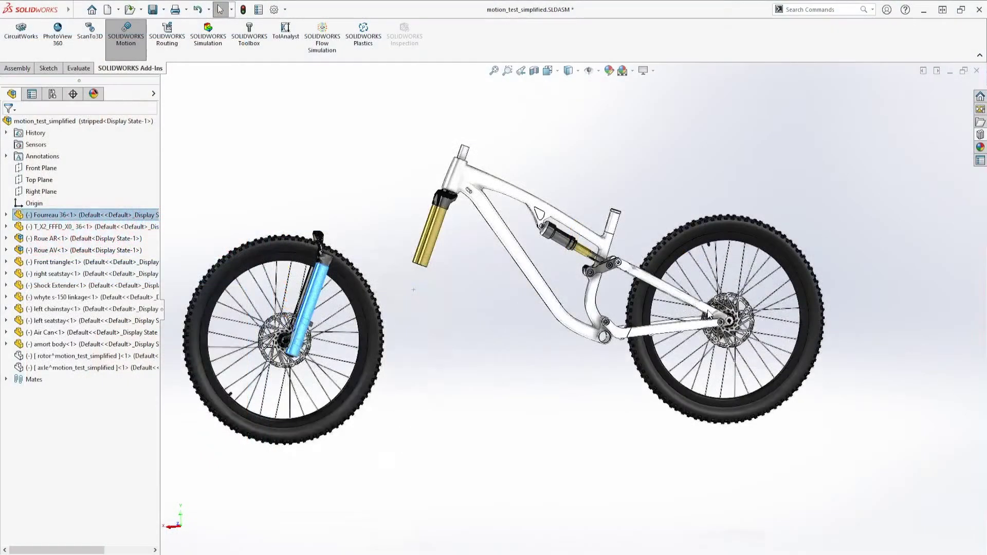
{"action": "left_click_drag", "start_coordinate": [768, 294], "coordinate": [745, 253]}
{"action": "left_click_drag", "start_coordinate": [675, 255], "coordinate": [660, 244]}
{"action": "key", "text": "ctrl+z"}
{"action": "key", "text": "ctrl+z"}
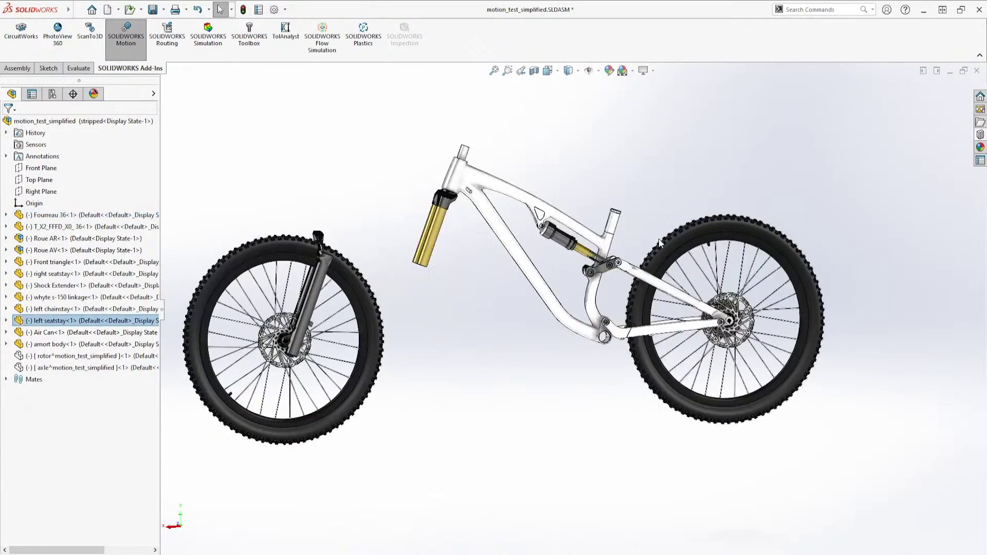
Step: Add concentric mates between both fork lower legs and their matching gold stanchion tubes
{"action": "middle_click_drag", "start_coordinate": [522, 255], "coordinate": [499, 263]}
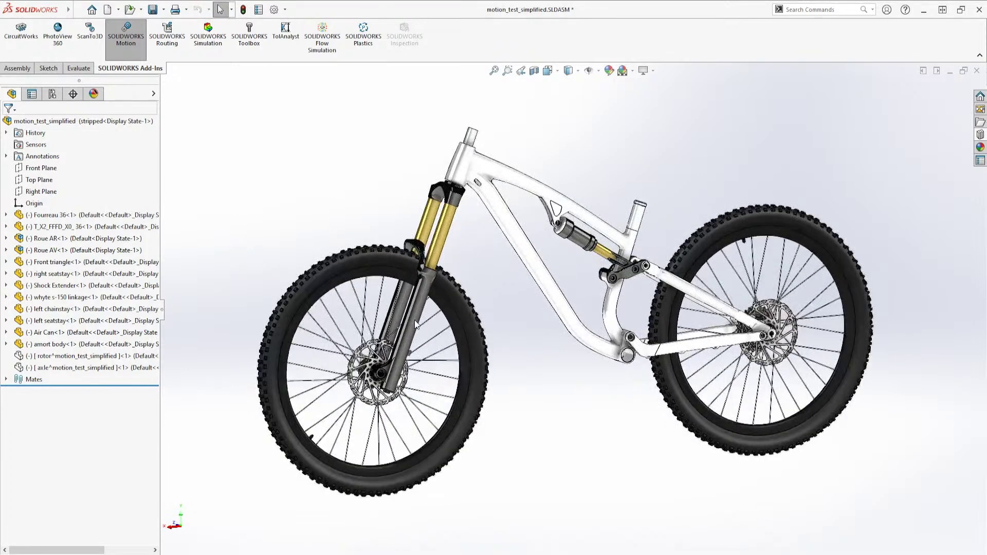
{"action": "left_click", "coordinate": [443, 245]}
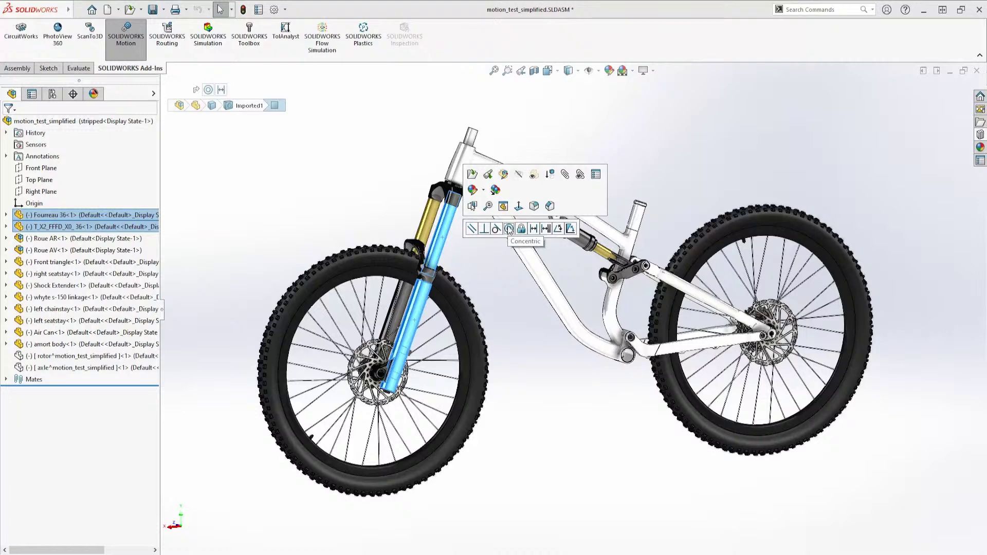
{"action": "left_click", "coordinate": [509, 231]}
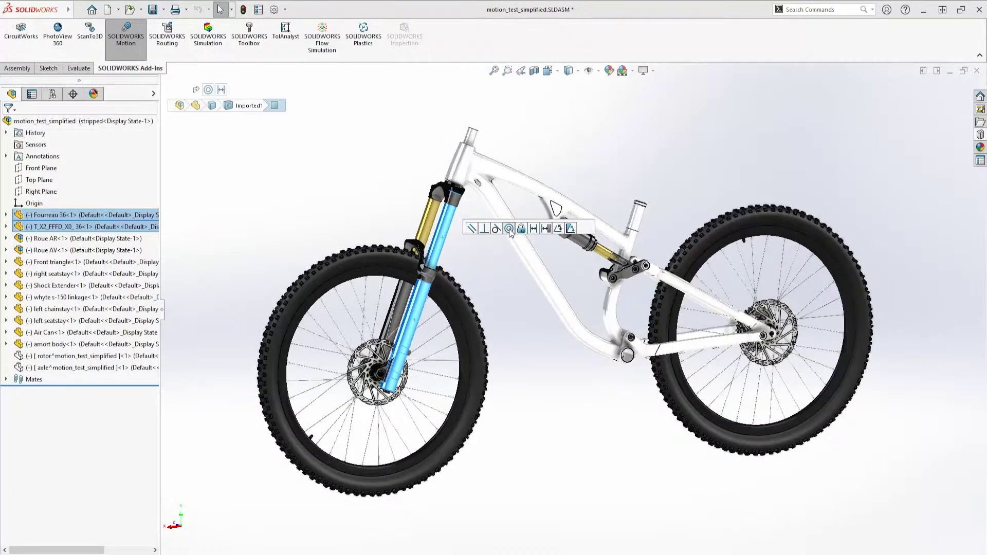
{"action": "left_click", "coordinate": [426, 239]}
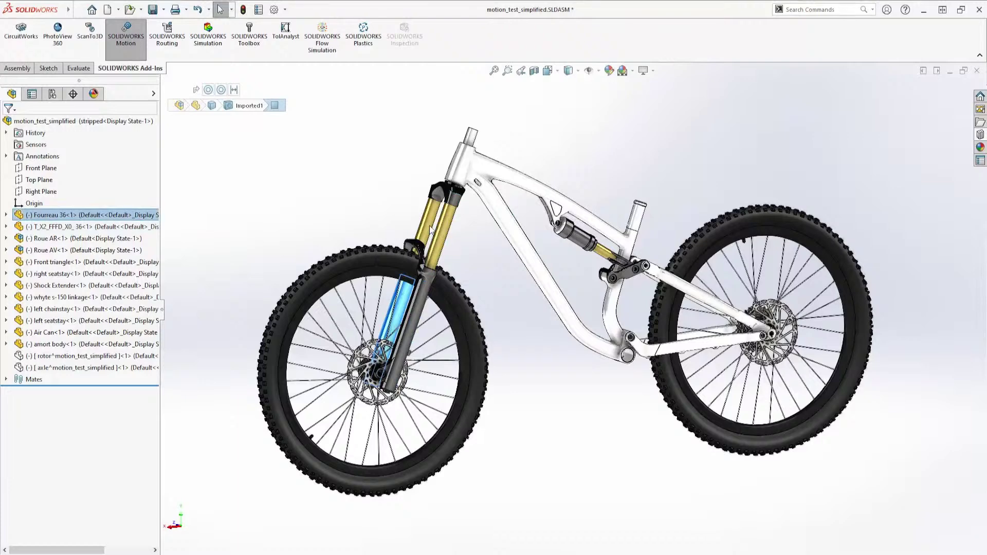
{"action": "left_click", "coordinate": [432, 229], "text": "ctrl"}
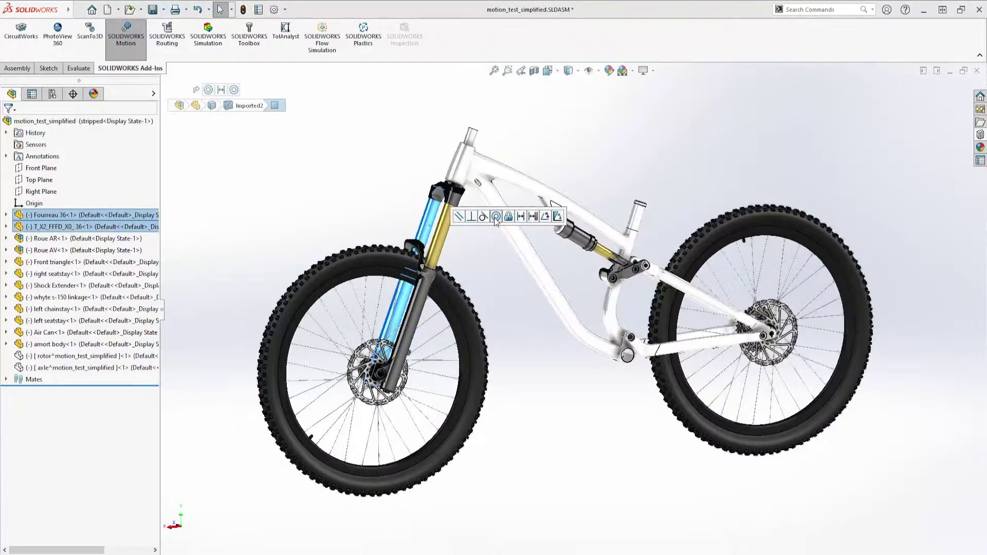
{"action": "left_click", "coordinate": [495, 216]}
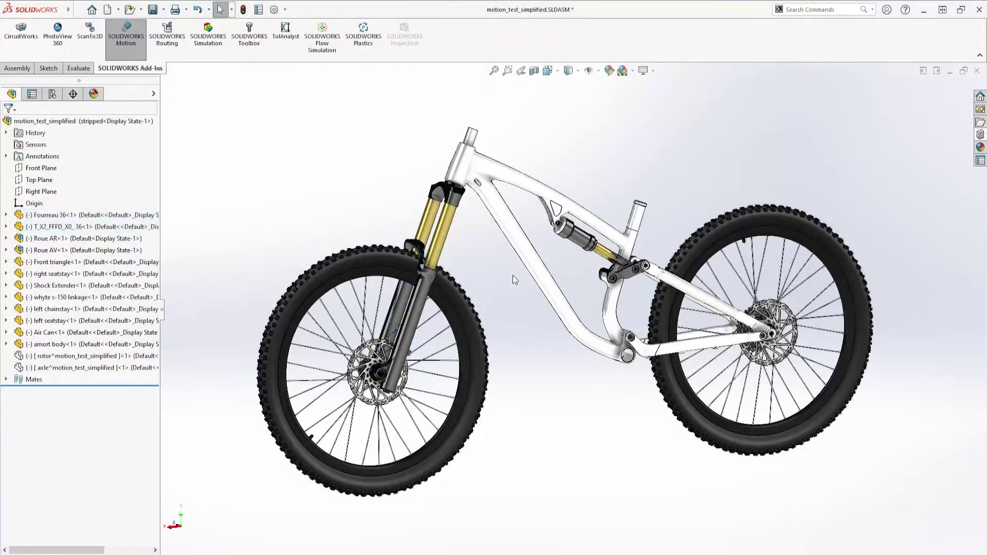
Step: Slide the fork lowers and front wheel along the stanchions to test the fork travel
{"action": "scroll", "coordinate": [513, 276], "scroll_direction": "down", "scroll_amount": 2}
{"action": "left_click", "coordinate": [401, 296]}
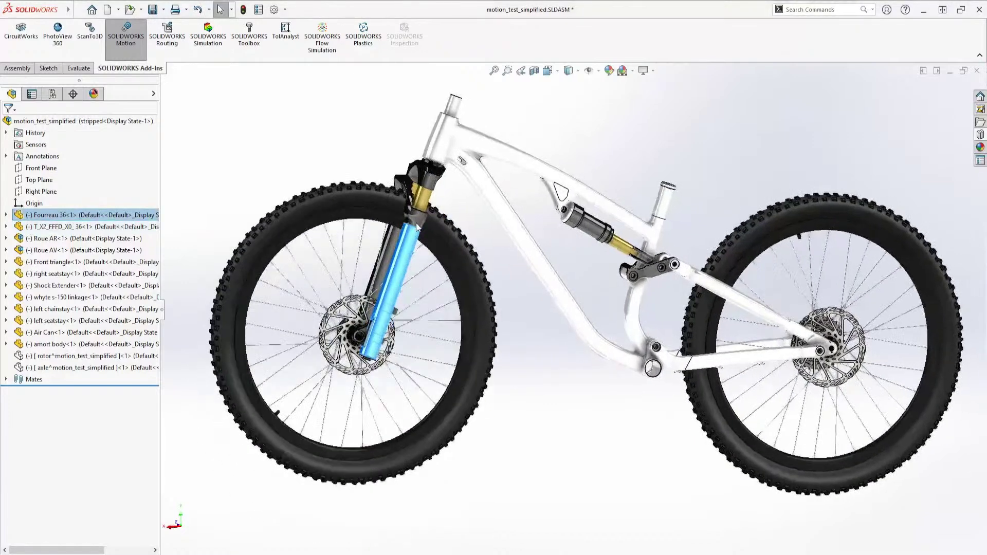
{"action": "middle_click_drag", "start_coordinate": [400, 295], "coordinate": [420, 261]}
{"action": "mouse_move", "coordinate": [420, 261]}
{"action": "left_mouse_down"}
{"action": "mouse_move", "coordinate": [435, 226]}
{"action": "mouse_move", "coordinate": [406, 297]}
{"action": "mouse_move", "coordinate": [434, 209]}
{"action": "mouse_move", "coordinate": [411, 268]}
{"action": "left_mouse_up"}
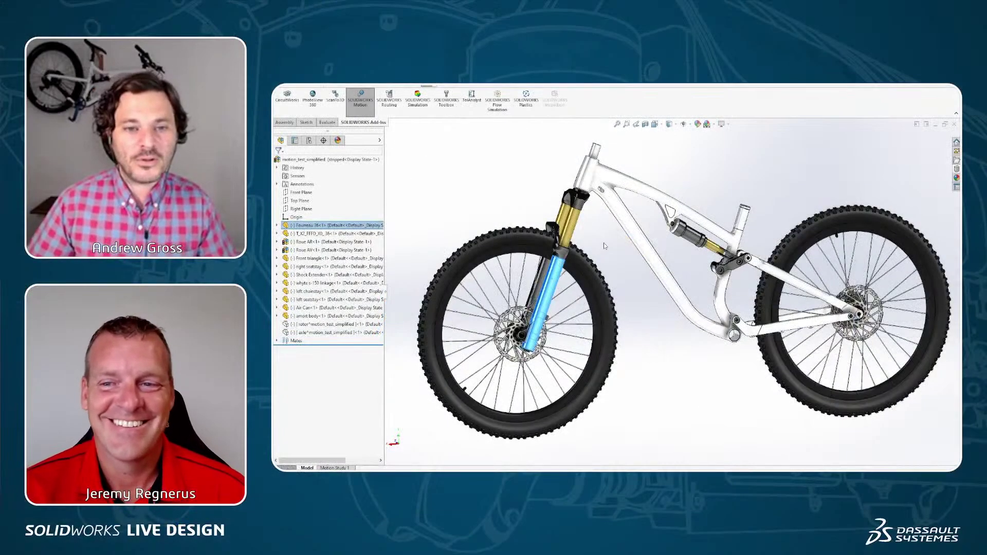
{"action": "left_click_drag", "start_coordinate": [560, 276], "coordinate": [562, 252]}
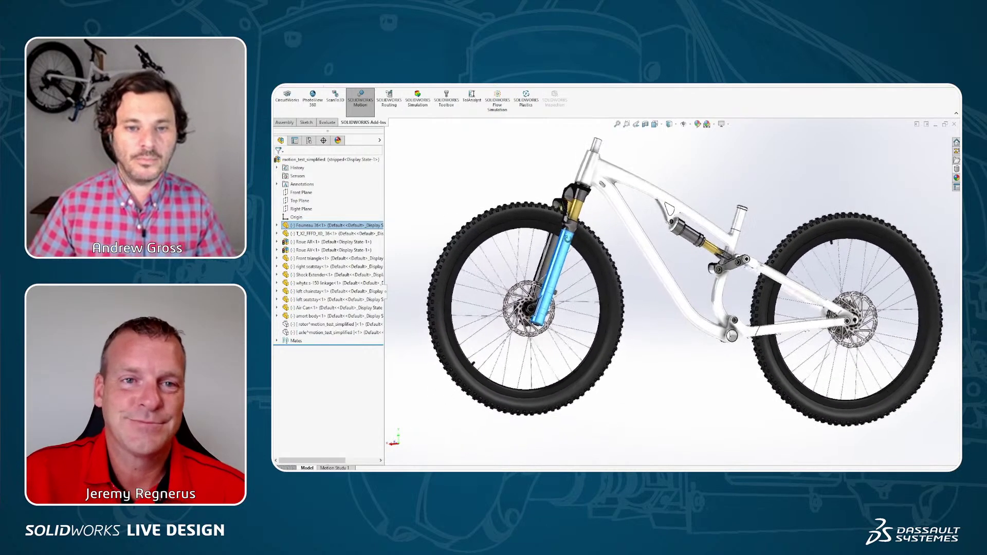
Step: Add a limit distance mate between the fork crown's lower ring face and the lower leg's top face, maximum 7.25 in, minimum 1.5 in
{"action": "scroll", "coordinate": [583, 195], "scroll_direction": "down", "scroll_amount": 2}
{"action": "scroll", "coordinate": [583, 194], "scroll_direction": "down", "scroll_amount": 6}
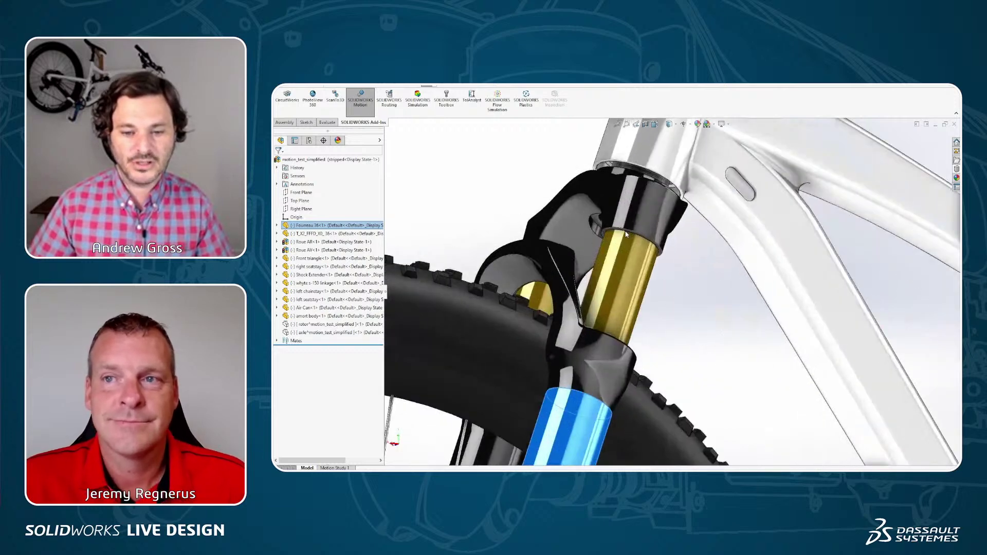
{"action": "middle_click_drag", "start_coordinate": [634, 248], "coordinate": [637, 262]}
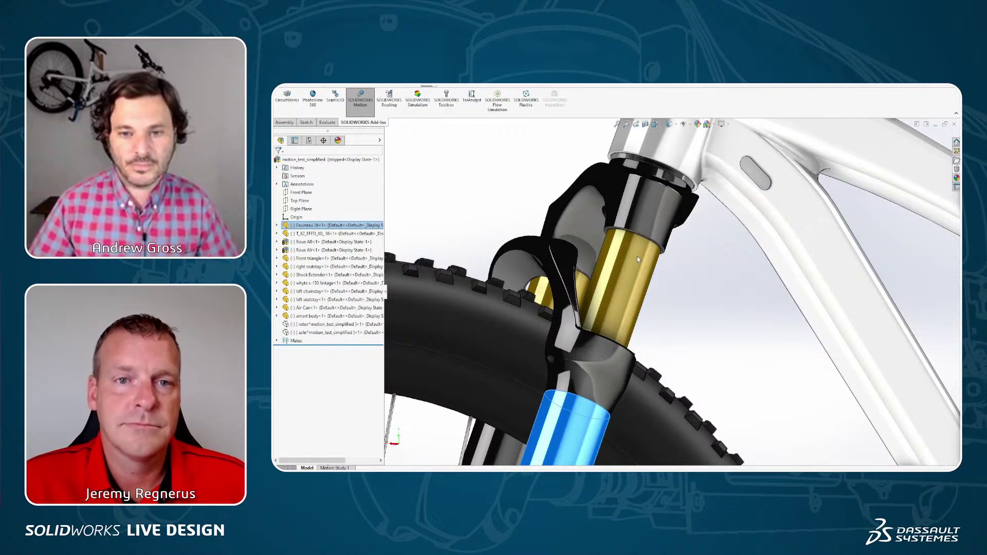
{"action": "middle_click_drag", "start_coordinate": [637, 256], "coordinate": [641, 239]}
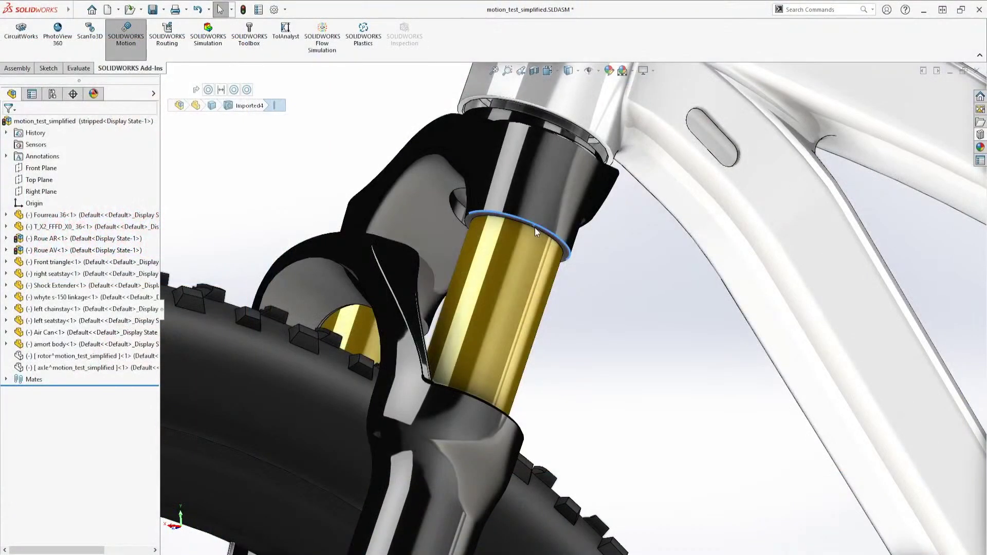
{"action": "left_click", "coordinate": [534, 227]}
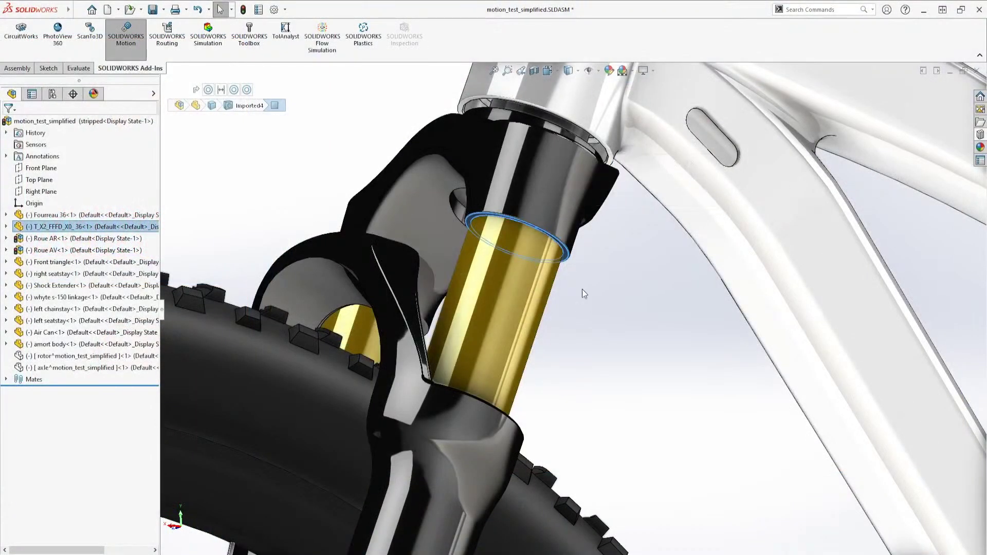
{"action": "middle_click_drag", "start_coordinate": [581, 288], "coordinate": [536, 355]}
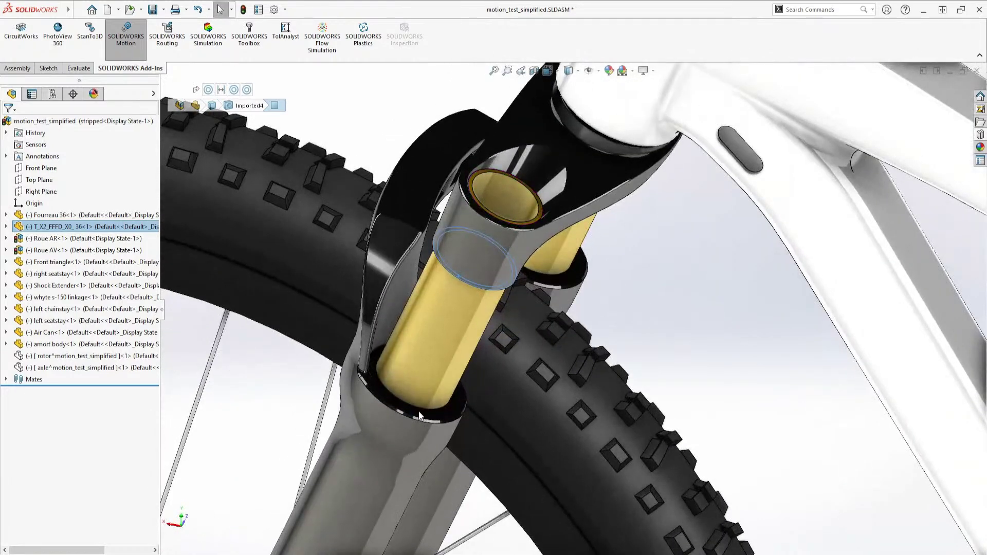
{"action": "left_click", "coordinate": [419, 411], "text": "ctrl"}
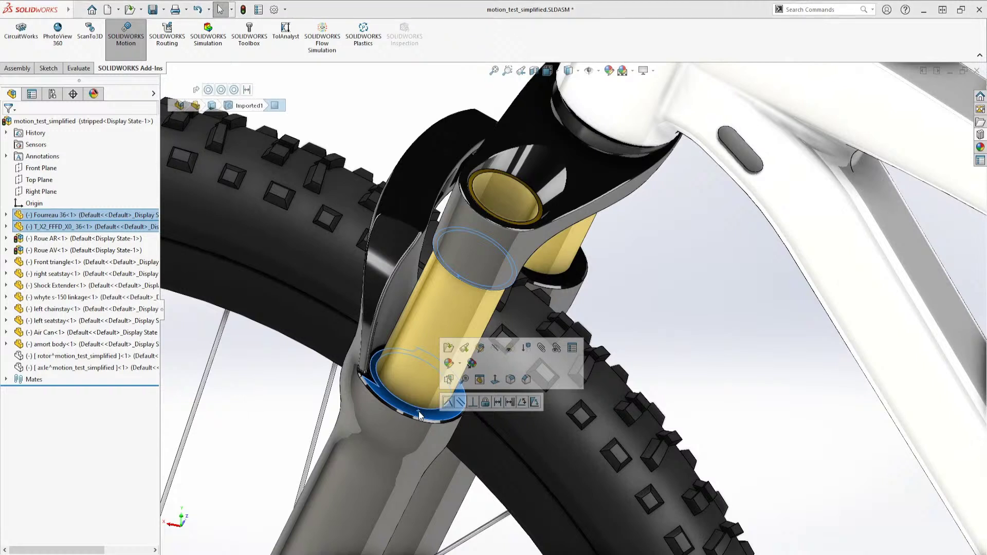
{"action": "left_click", "coordinate": [511, 402]}
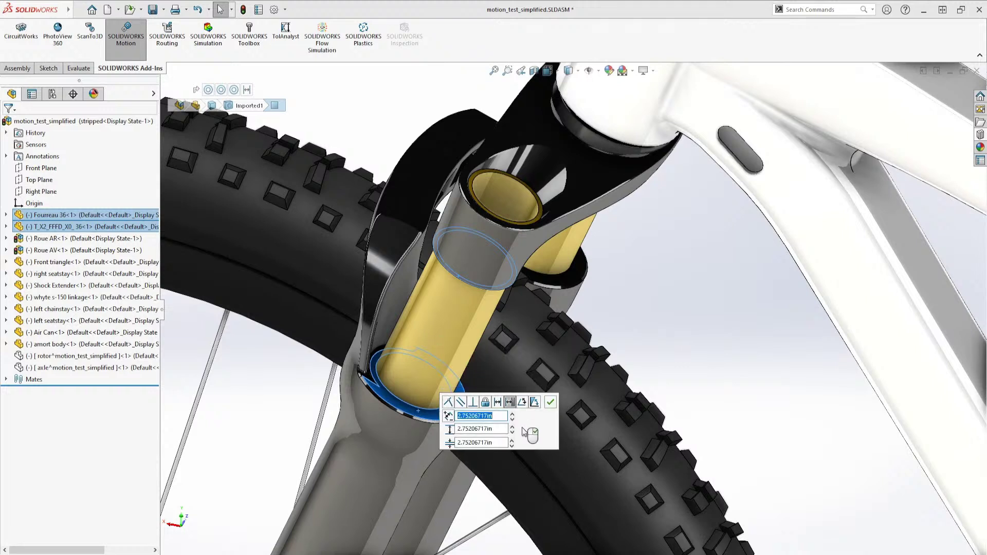
{"action": "left_click", "coordinate": [495, 430]}
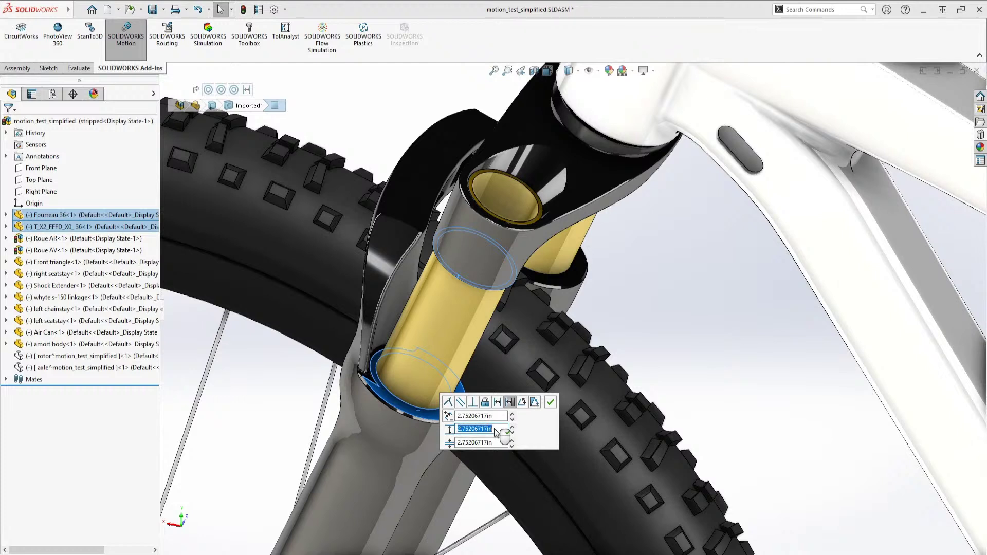
{"action": "type", "text": "7.25in"}
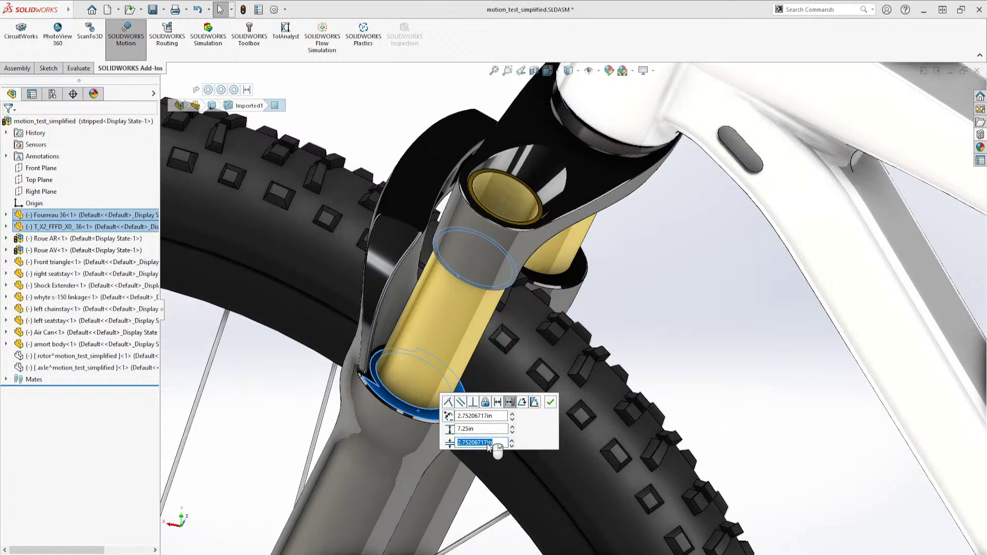
{"action": "type", "text": "1.5"}
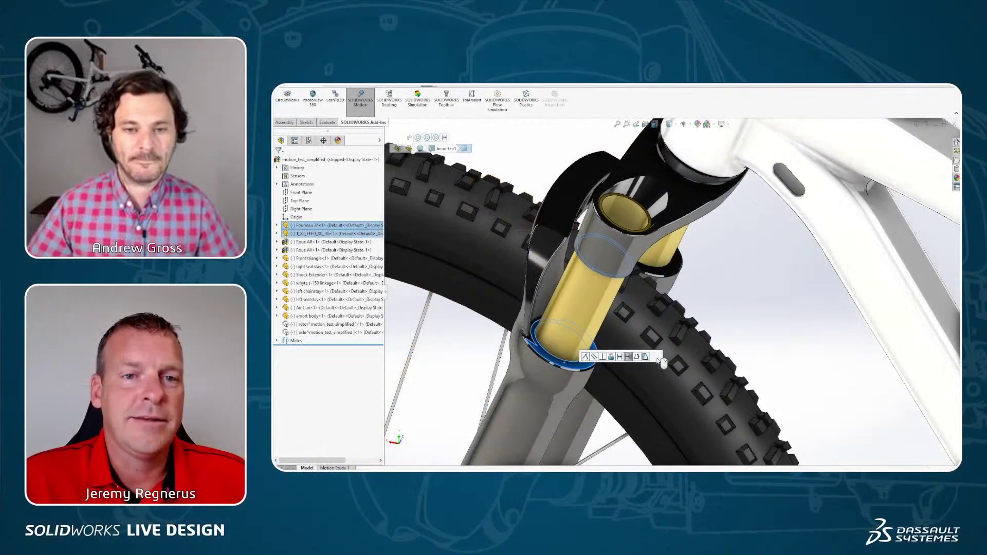
{"action": "left_click", "coordinate": [551, 404]}
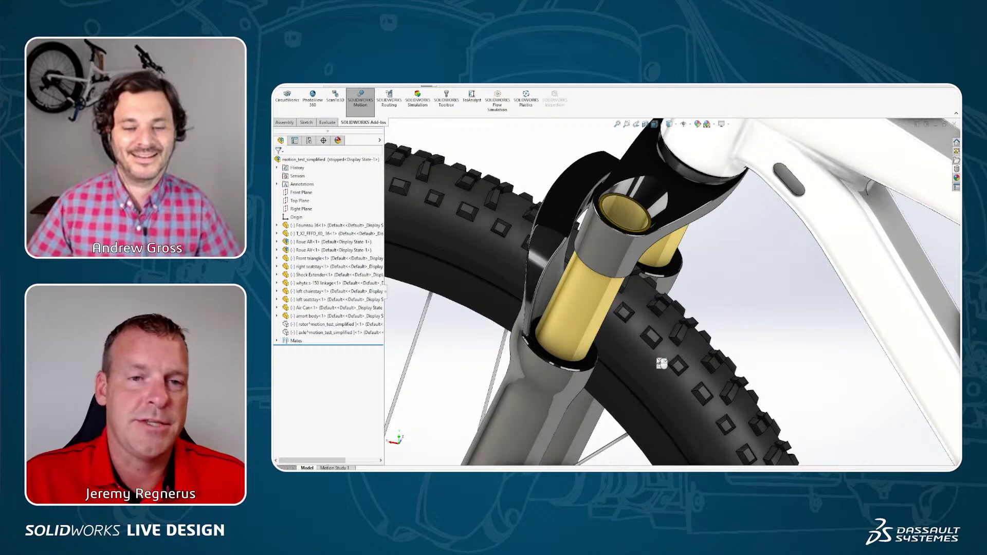
{"action": "middle_click_drag", "start_coordinate": [662, 363], "coordinate": [665, 375]}
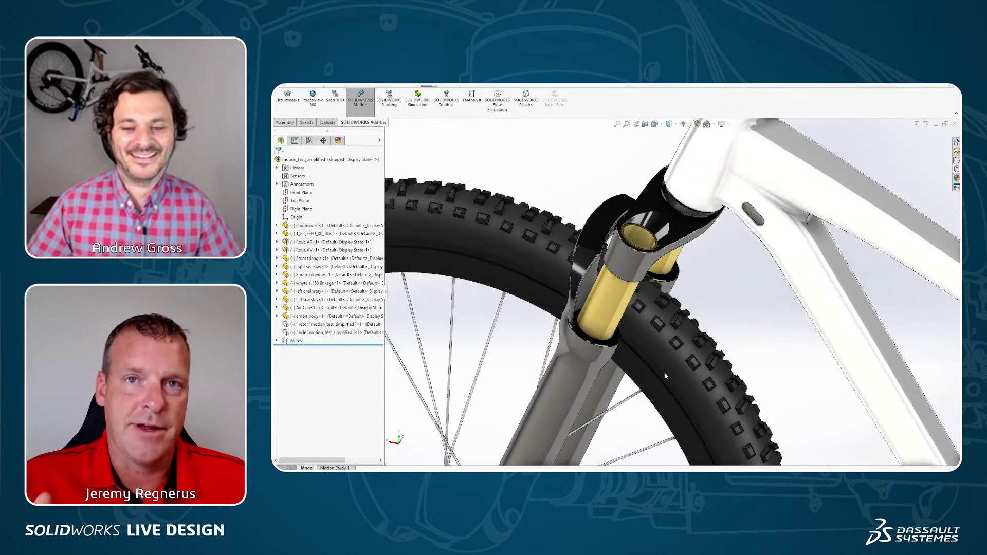
{"action": "middle_click_drag", "start_coordinate": [726, 348], "coordinate": [755, 308]}
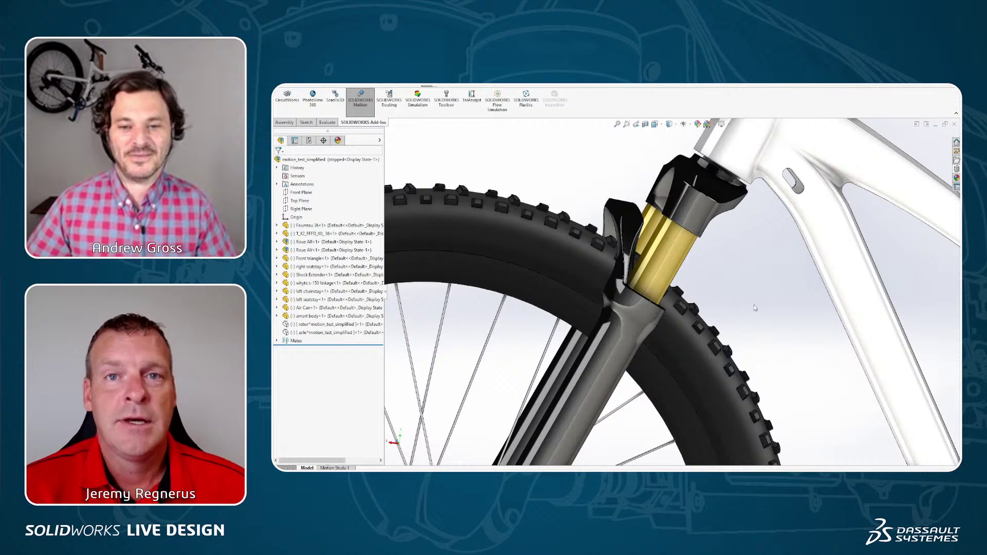
{"action": "left_click", "coordinate": [638, 319]}
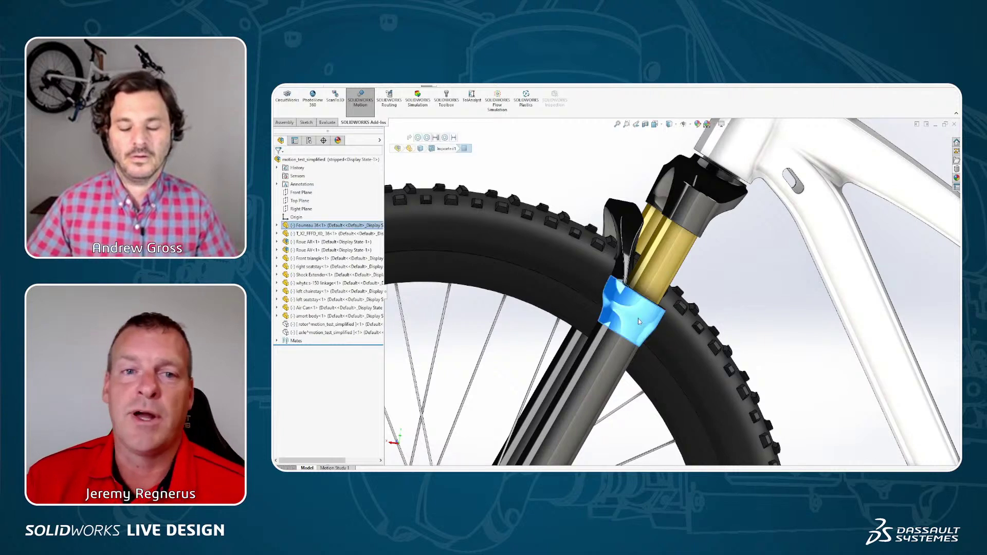
{"action": "left_click", "coordinate": [755, 334]}
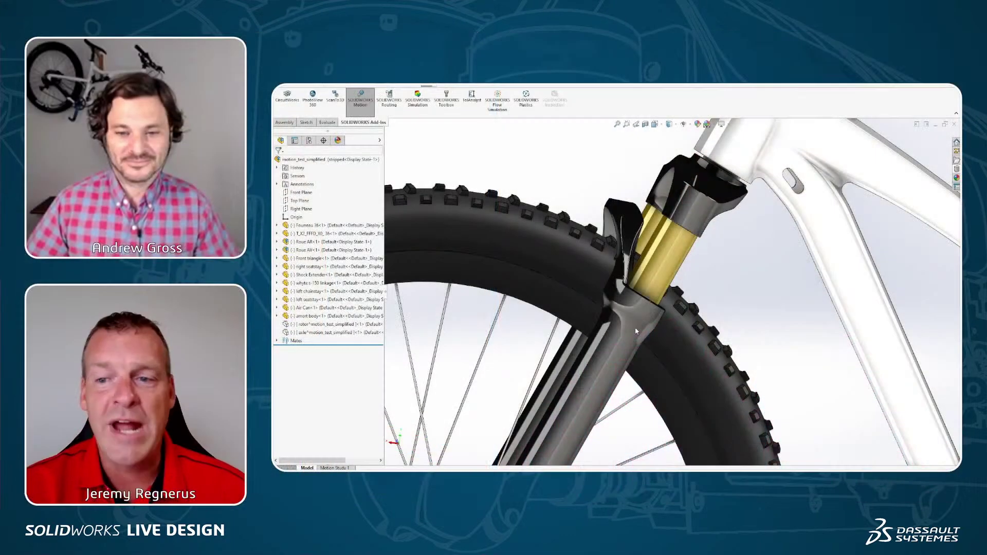
{"action": "left_click", "coordinate": [637, 331]}
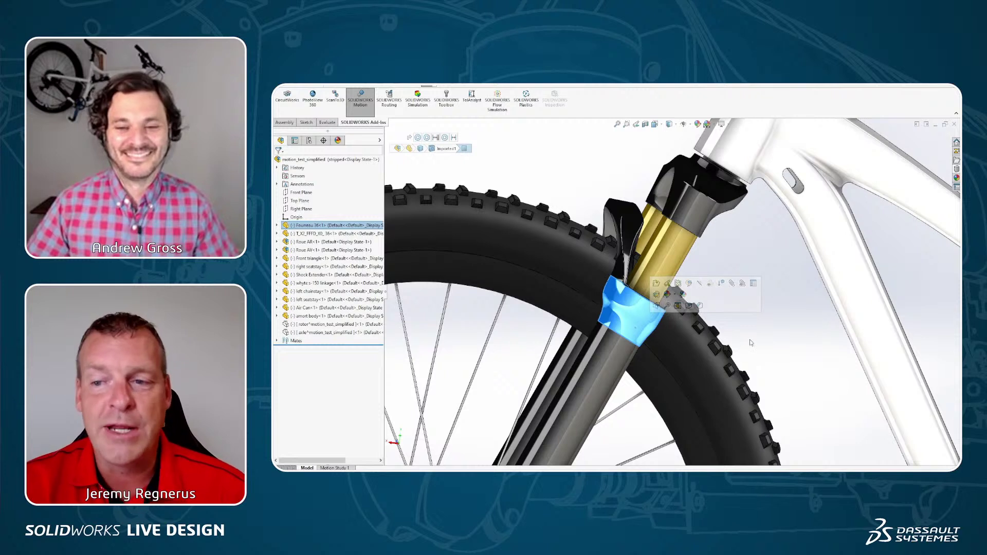
{"action": "left_click", "coordinate": [767, 338]}
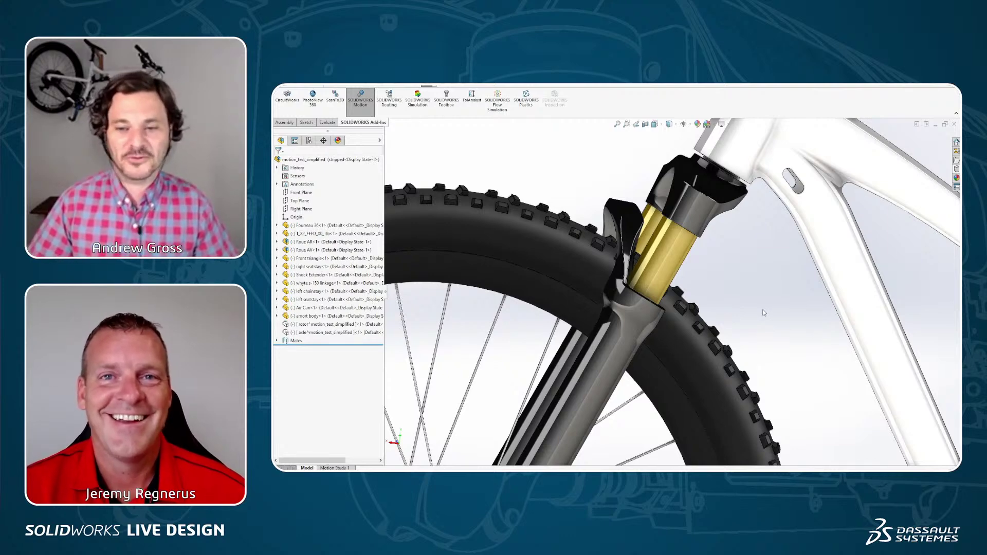
Step: Slide the fork lowers along the stanchions to test the travel limits, and try moving the left seatstay
{"action": "scroll", "coordinate": [762, 310], "scroll_direction": "up", "scroll_amount": 4}
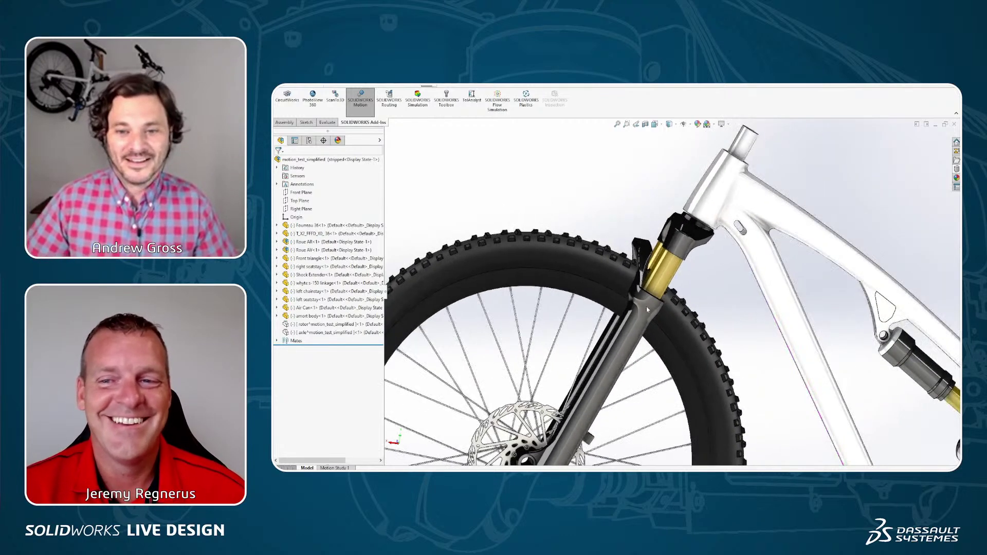
{"action": "left_click", "coordinate": [648, 309]}
{"action": "middle_click_drag", "start_coordinate": [647, 309], "coordinate": [661, 270]}
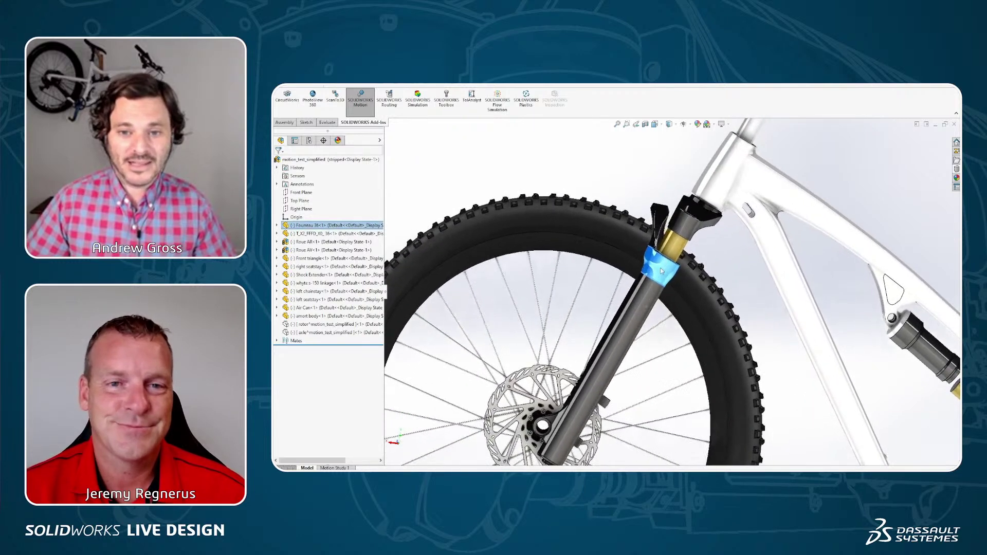
{"action": "left_click_drag", "start_coordinate": [661, 271], "coordinate": [612, 332]}
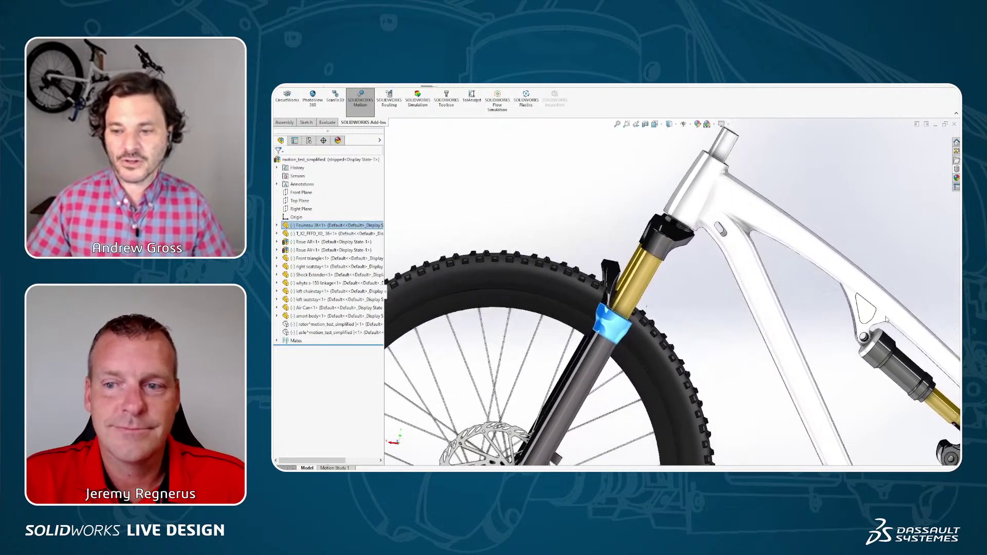
{"action": "scroll", "coordinate": [886, 319], "scroll_direction": "down", "scroll_amount": 10}
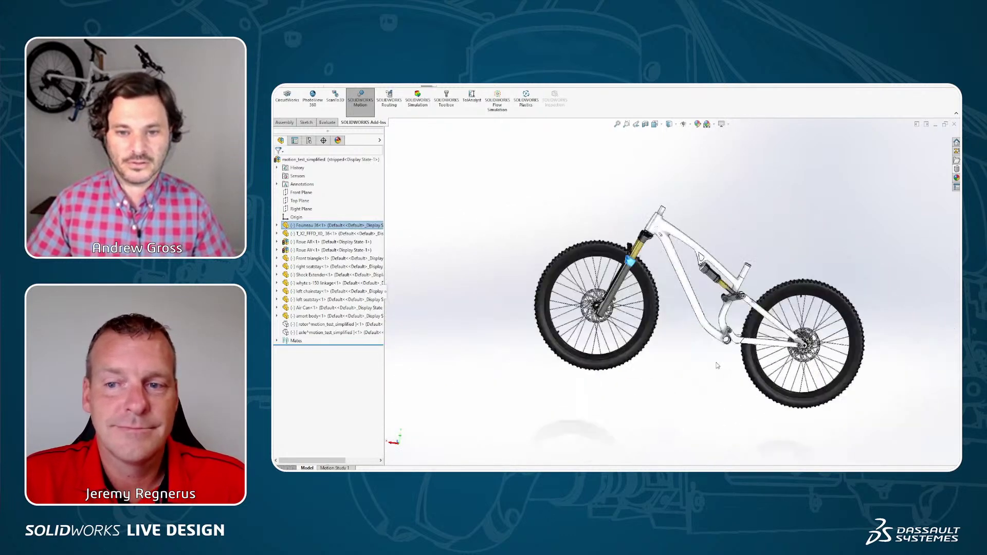
{"action": "left_click_drag", "start_coordinate": [626, 268], "coordinate": [591, 314]}
{"action": "scroll", "coordinate": [751, 314], "scroll_direction": "up", "scroll_amount": 5}
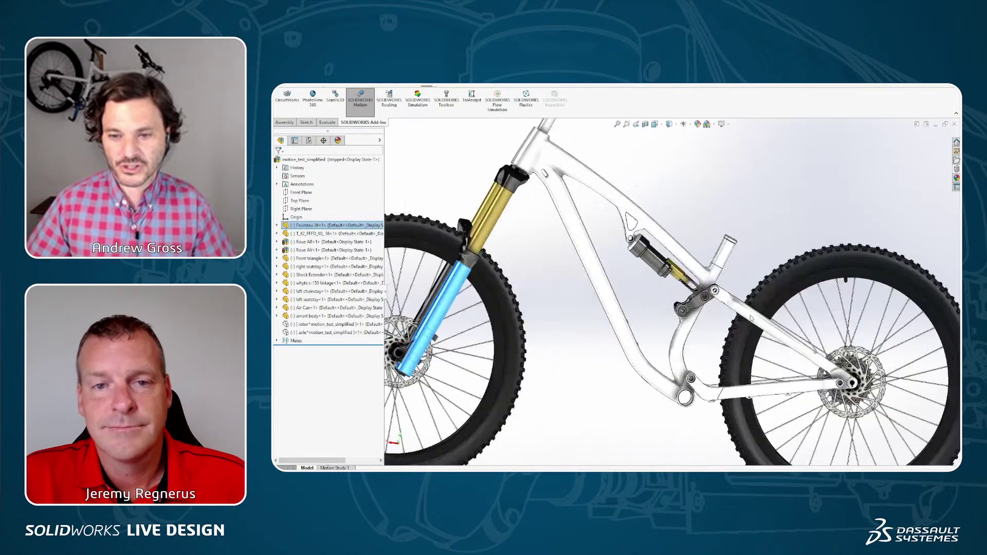
{"action": "mouse_move", "coordinate": [779, 333]}
{"action": "left_mouse_down"}
{"action": "mouse_move", "coordinate": [787, 316]}
{"action": "mouse_move", "coordinate": [781, 335]}
{"action": "left_mouse_up"}
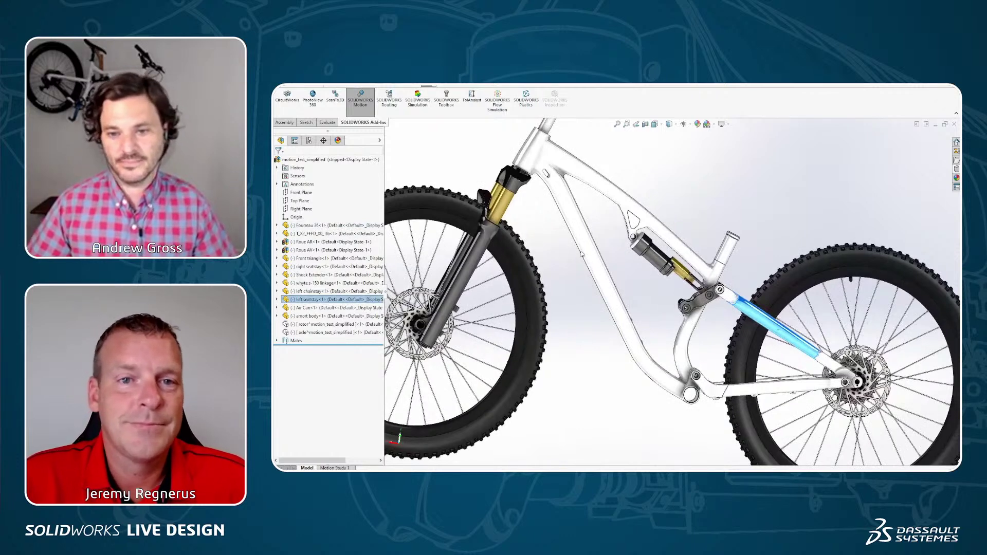
Step: Open the rear shock body in a component preview window and turn it to expose its inner bore
{"action": "scroll", "coordinate": [683, 248], "scroll_direction": "down", "scroll_amount": 6}
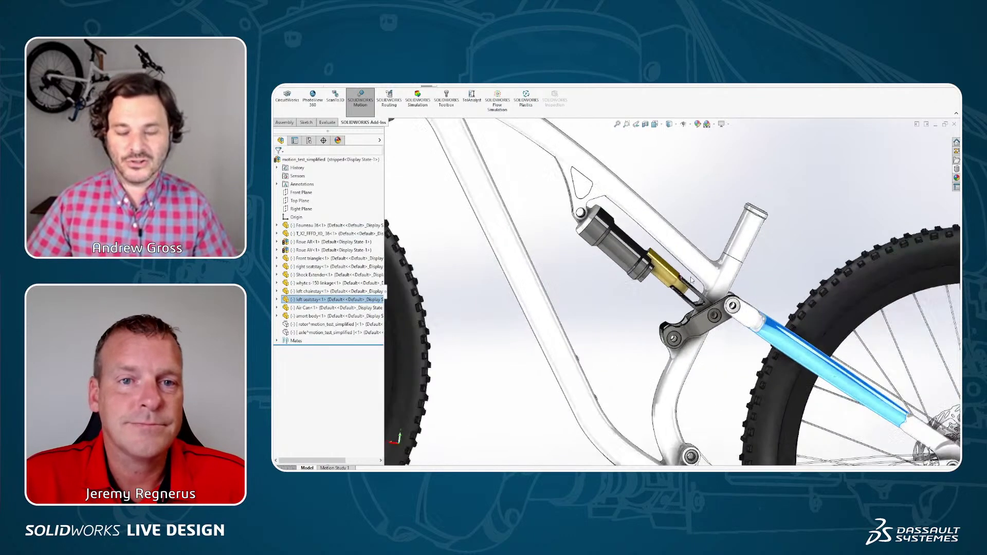
{"action": "middle_click_drag", "start_coordinate": [683, 247], "coordinate": [627, 251]}
{"action": "left_click", "coordinate": [617, 251]}
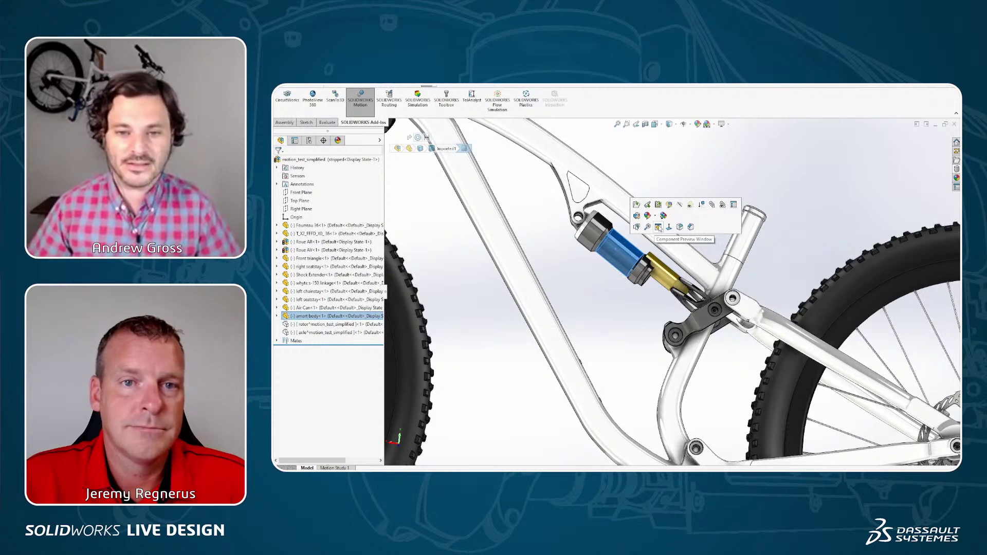
{"action": "left_click", "coordinate": [659, 227]}
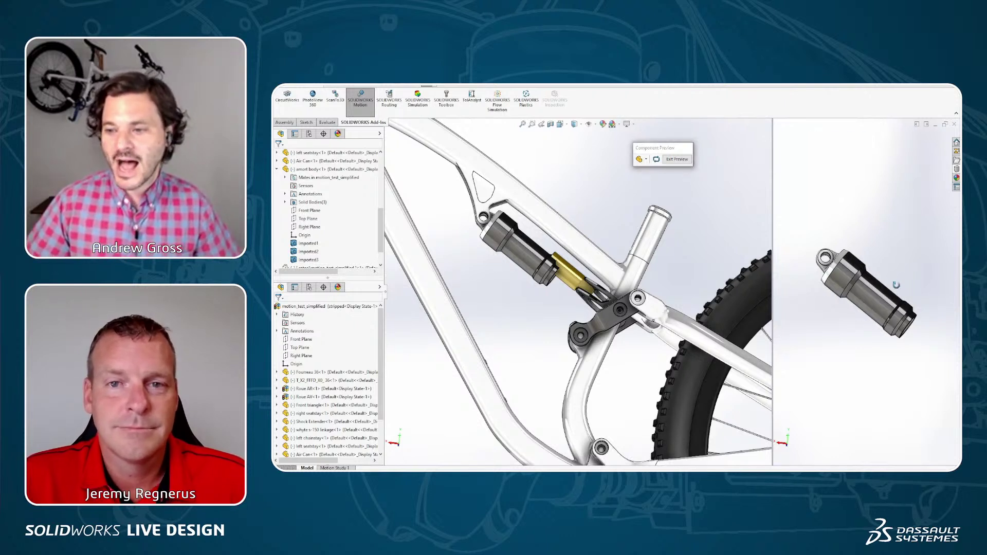
{"action": "middle_click_drag", "start_coordinate": [848, 242], "coordinate": [871, 275]}
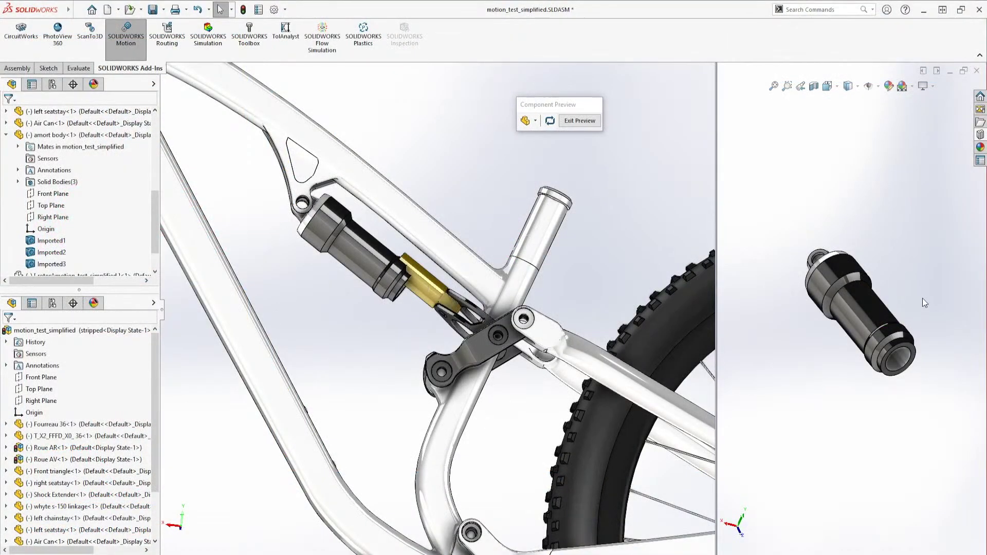
{"action": "middle_click_drag", "start_coordinate": [922, 302], "coordinate": [877, 351]}
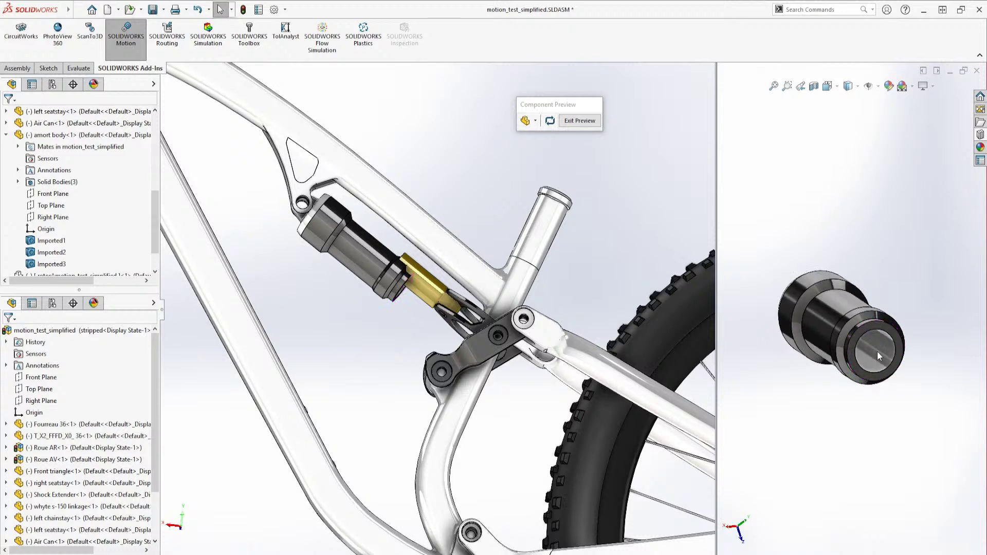
{"action": "left_click", "coordinate": [877, 350]}
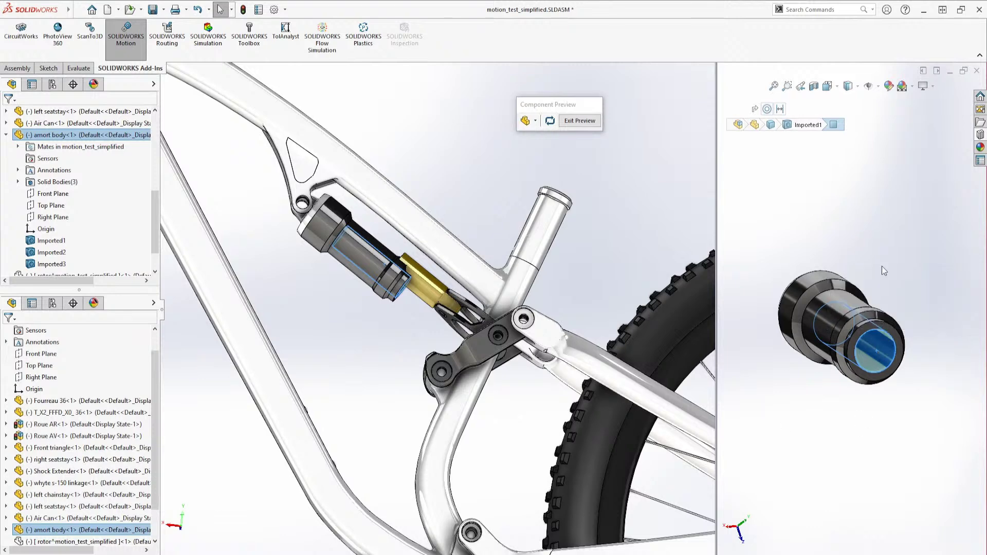
{"action": "middle_click_drag", "start_coordinate": [528, 278], "coordinate": [464, 282]}
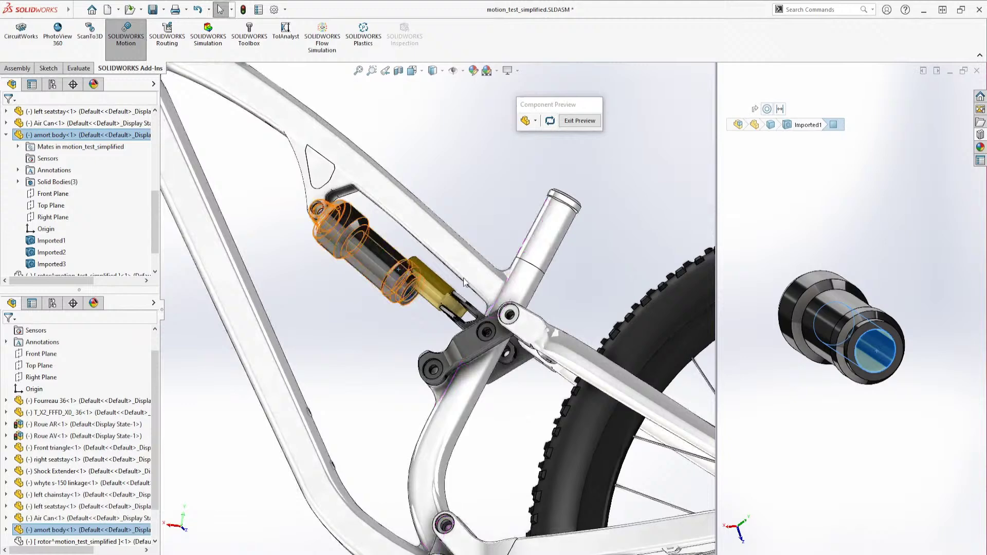
{"action": "left_click", "coordinate": [409, 300]}
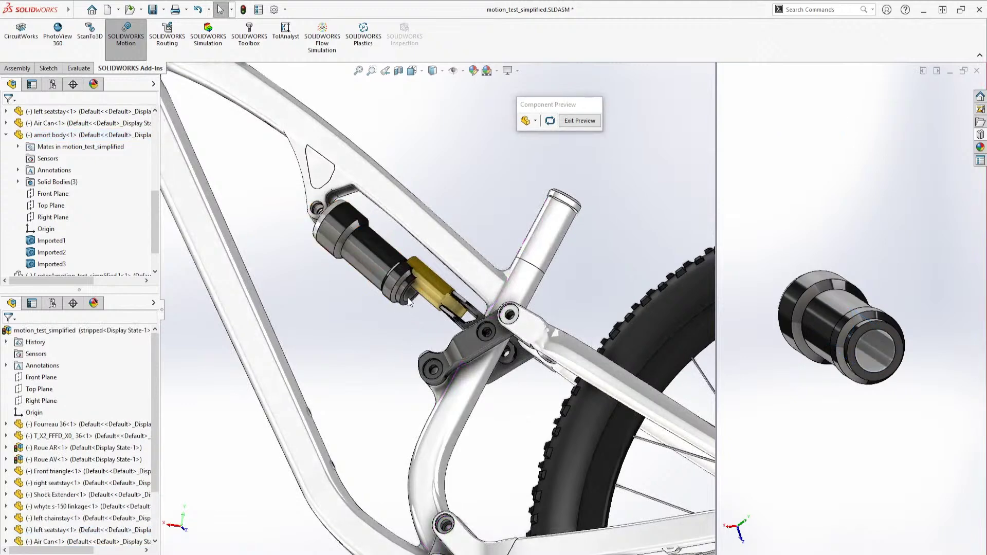
{"action": "left_click", "coordinate": [860, 395]}
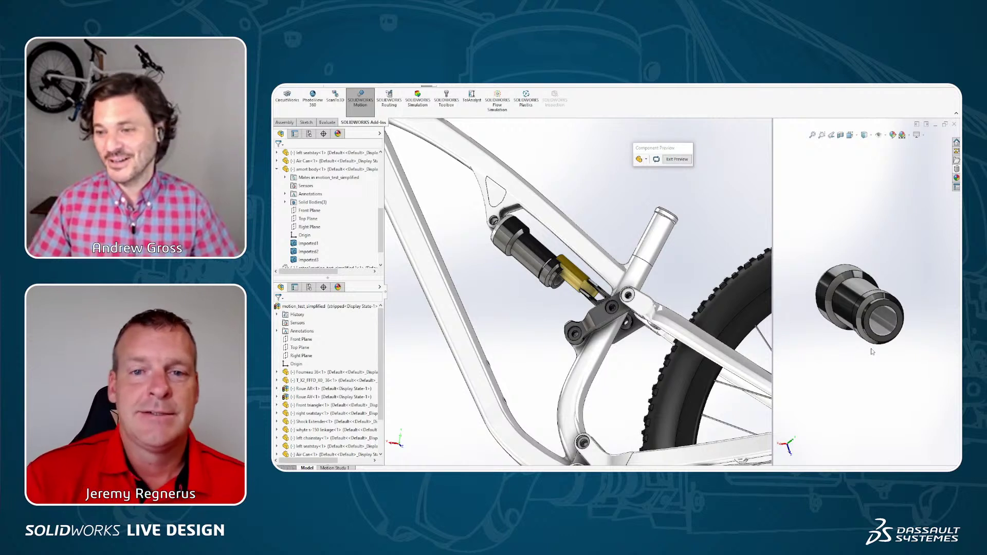
Step: Add a concentric mate between the rear shock body's inner bore and the air can's outer cylindrical face
{"action": "left_click", "coordinate": [884, 325]}
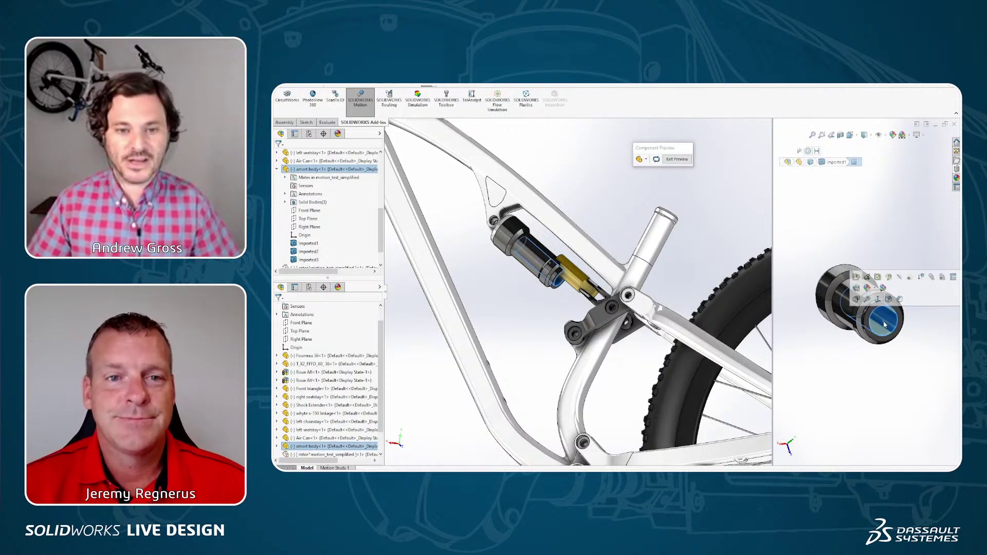
{"action": "left_click", "coordinate": [572, 276], "text": "ctrl"}
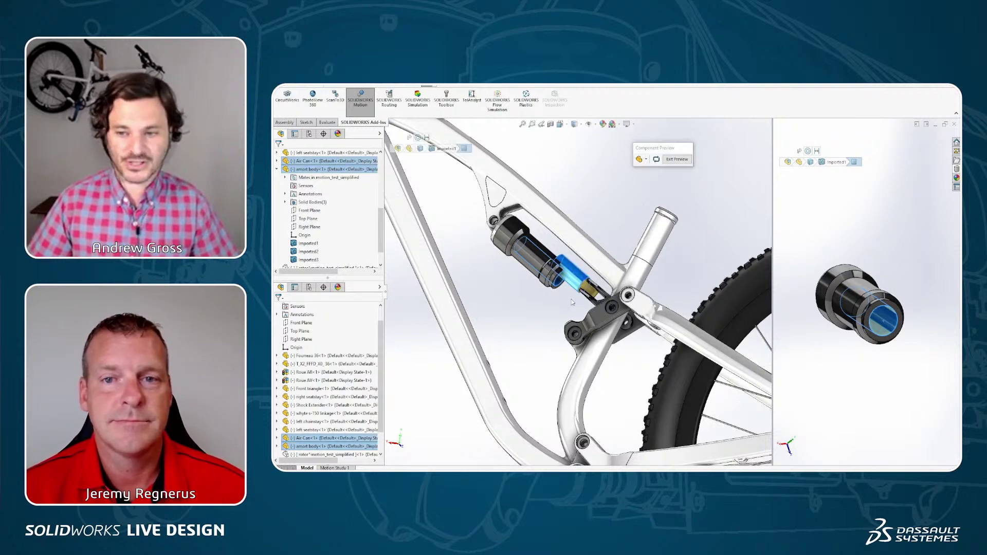
{"action": "left_click", "coordinate": [877, 334]}
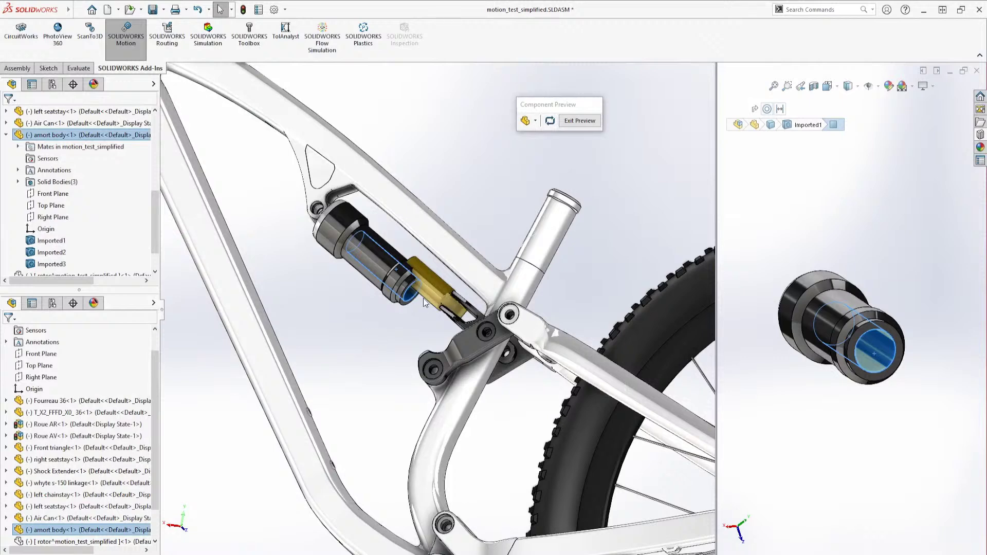
{"action": "left_click", "coordinate": [429, 289], "text": "ctrl"}
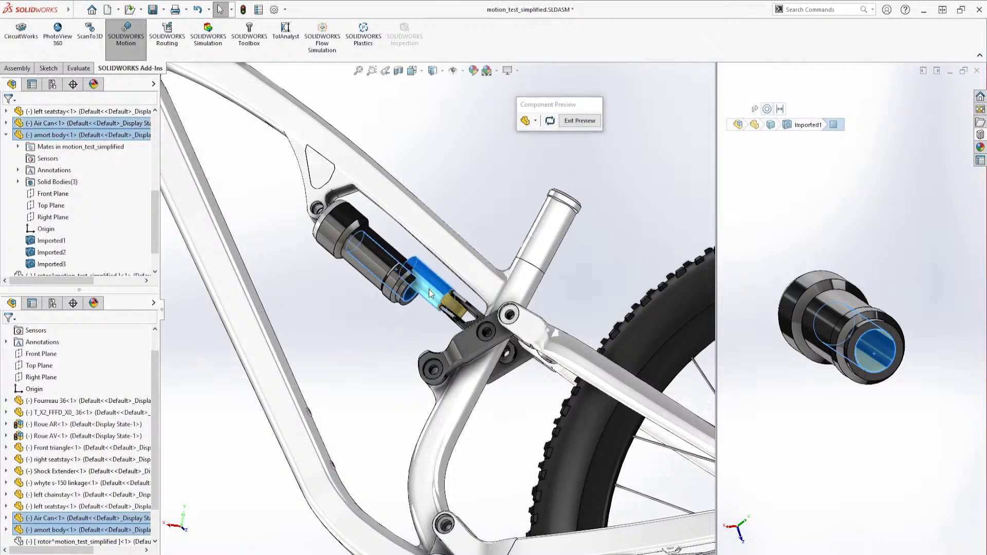
{"action": "left_click", "coordinate": [494, 280]}
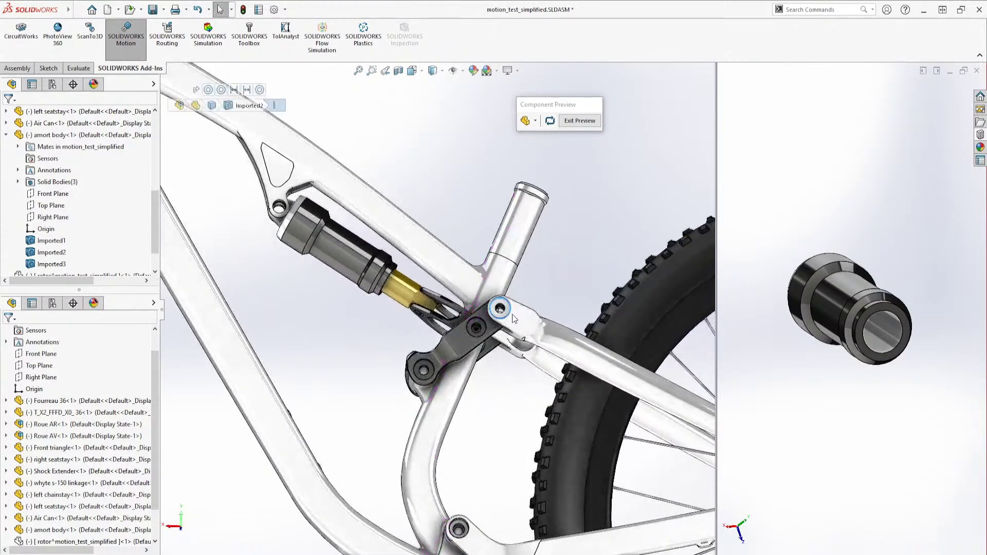
Step: Move the rear linkage pivot to test how the air can slides in the shock body, viewing it from several angles
{"action": "left_click_drag", "start_coordinate": [522, 312], "coordinate": [512, 310]}
{"action": "middle_click_drag", "start_coordinate": [839, 338], "coordinate": [815, 328]}
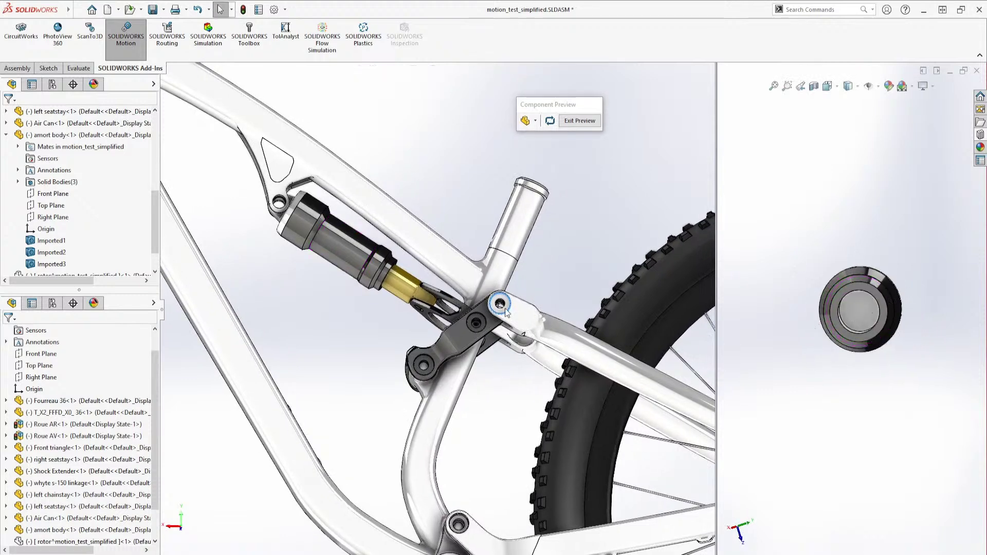
{"action": "mouse_move", "coordinate": [506, 312]}
{"action": "left_mouse_down"}
{"action": "mouse_move", "coordinate": [488, 305]}
{"action": "mouse_move", "coordinate": [503, 307]}
{"action": "left_mouse_up"}
{"action": "middle_click_drag", "start_coordinate": [503, 307], "coordinate": [378, 258]}
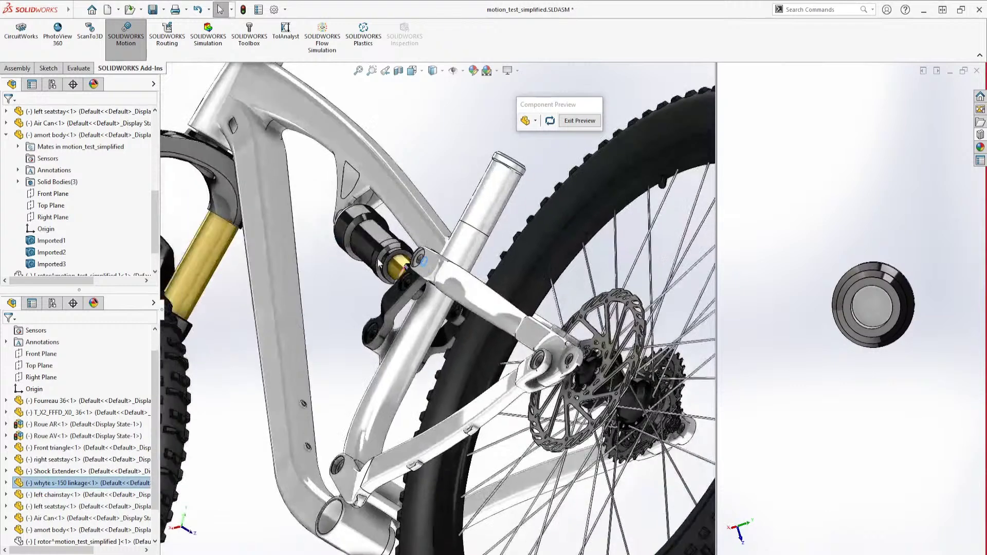
{"action": "right_click", "coordinate": [399, 262]}
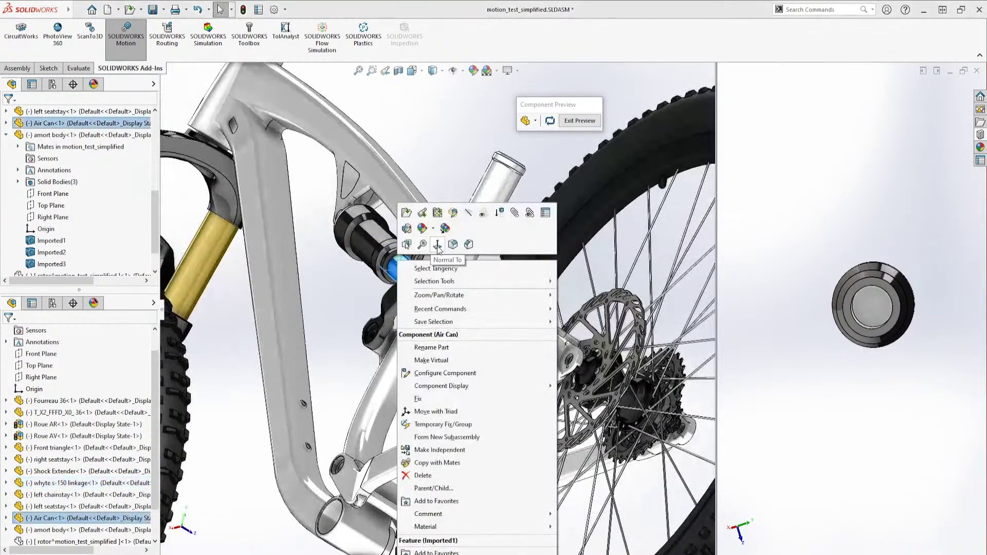
{"action": "left_click", "coordinate": [437, 245]}
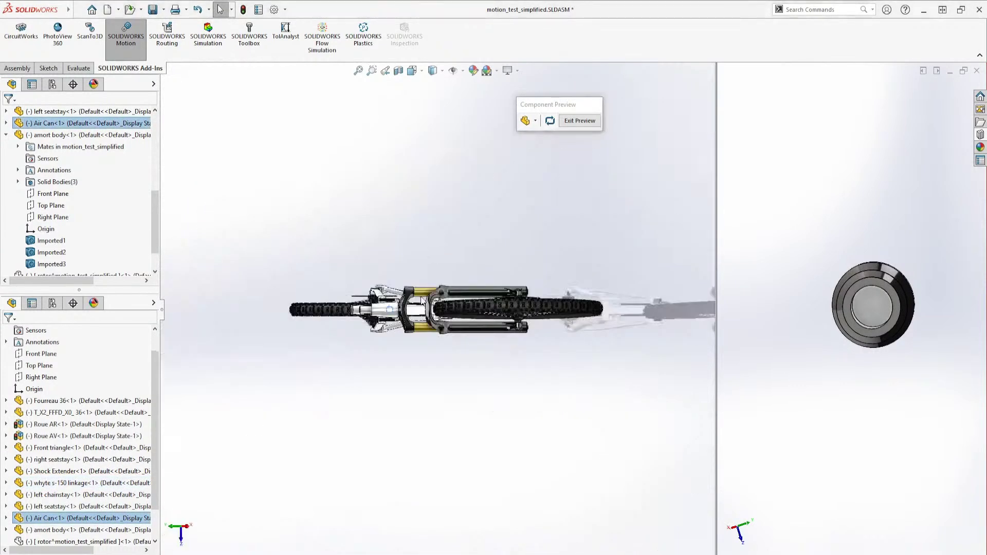
{"action": "key", "text": "ctrl+shift+z"}
{"action": "middle_click_drag", "start_coordinate": [420, 292], "coordinate": [399, 275]}
{"action": "key", "text": "Escape"}
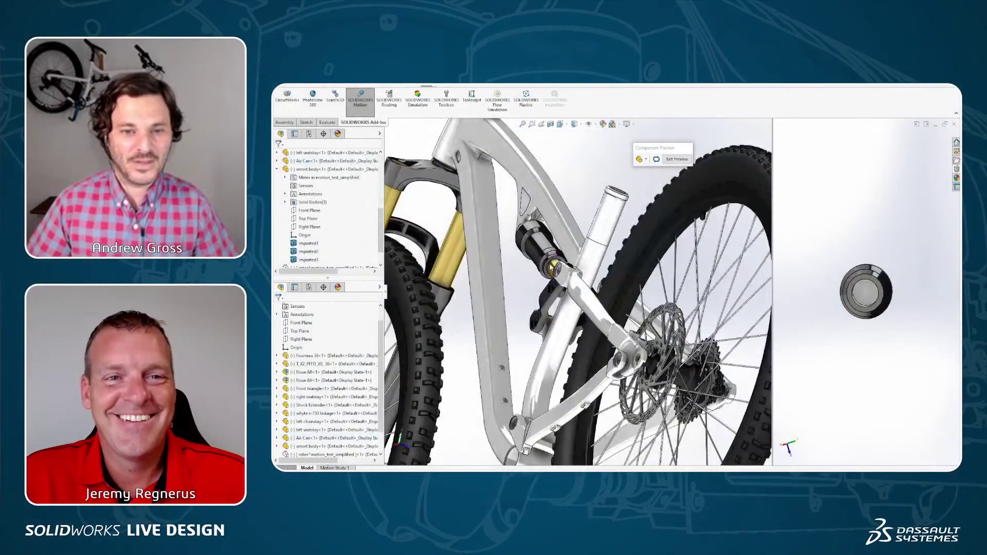
Step: Try to mate the air can's hidden end face with the bottom face of the shock body's bore
{"action": "right_click", "coordinate": [553, 246]}
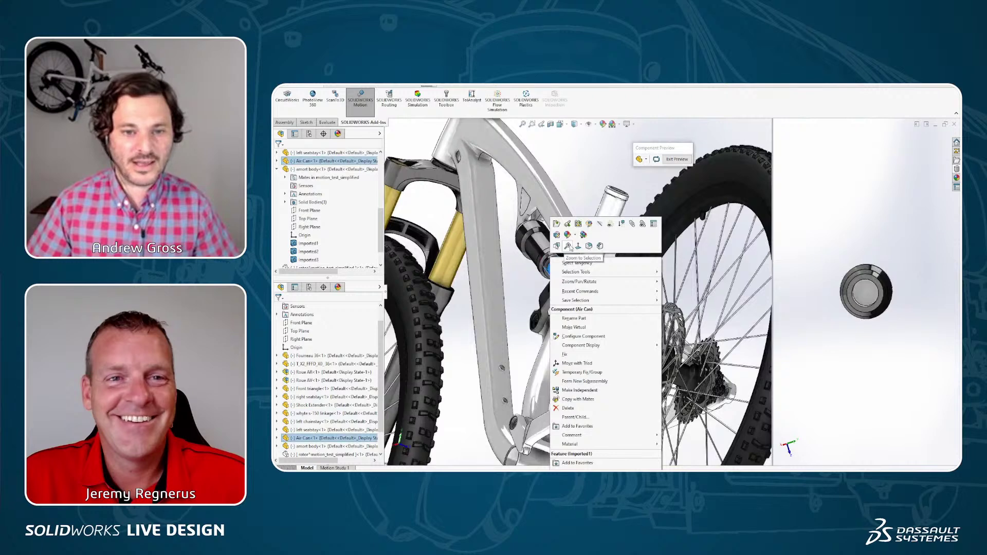
{"action": "left_click", "coordinate": [556, 247]}
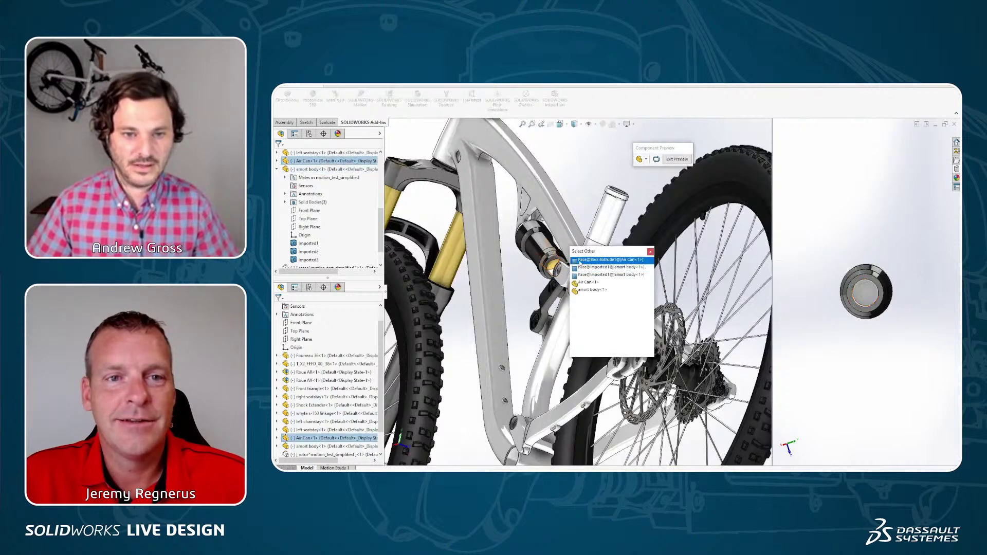
{"action": "left_click", "coordinate": [580, 260]}
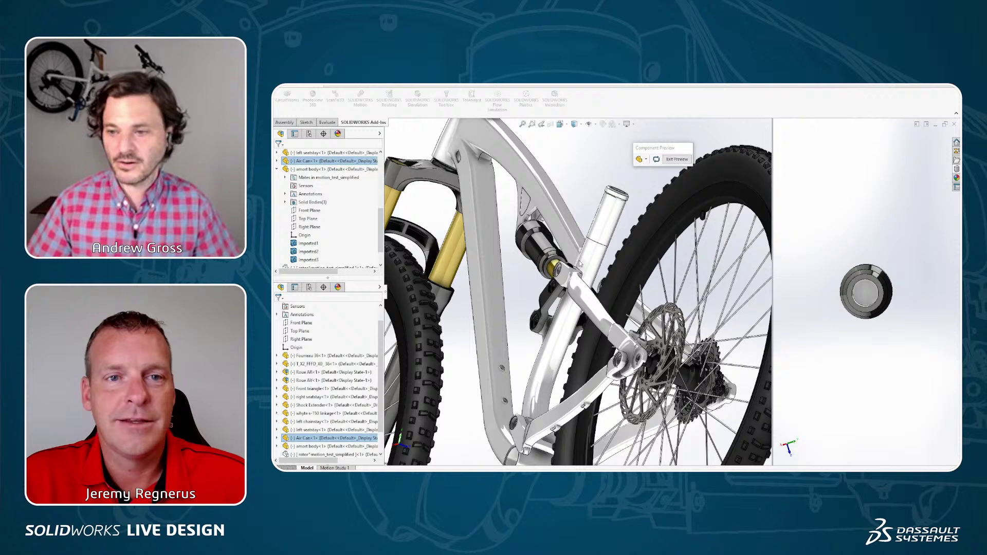
{"action": "left_click", "coordinate": [866, 298], "text": "ctrl"}
{"action": "mouse_move", "coordinate": [866, 299]}
{"action": "middle_mouse_down"}
{"action": "mouse_move", "coordinate": [880, 320]}
{"action": "mouse_move", "coordinate": [878, 311]}
{"action": "middle_mouse_up"}
{"action": "left_click", "coordinate": [284, 123]}
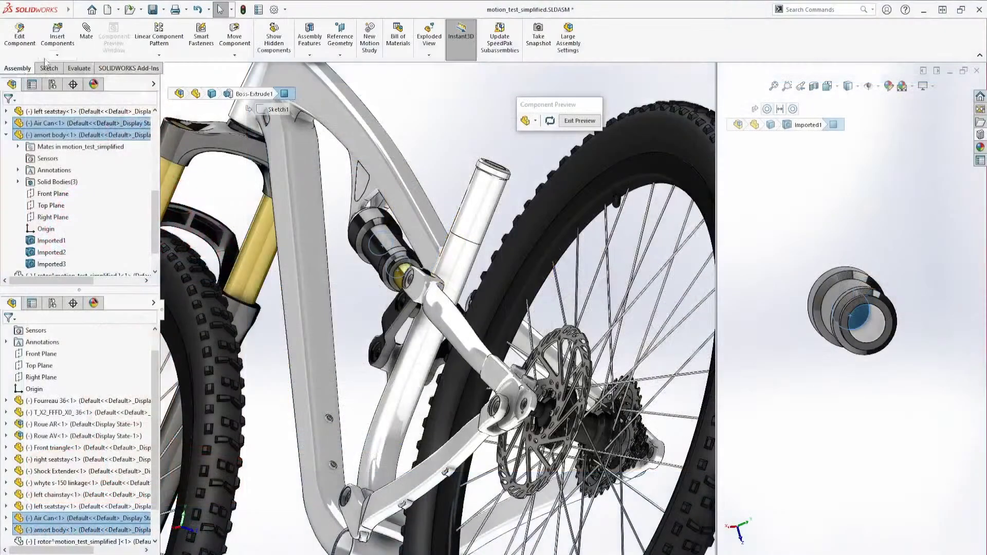
{"action": "left_click", "coordinate": [86, 34]}
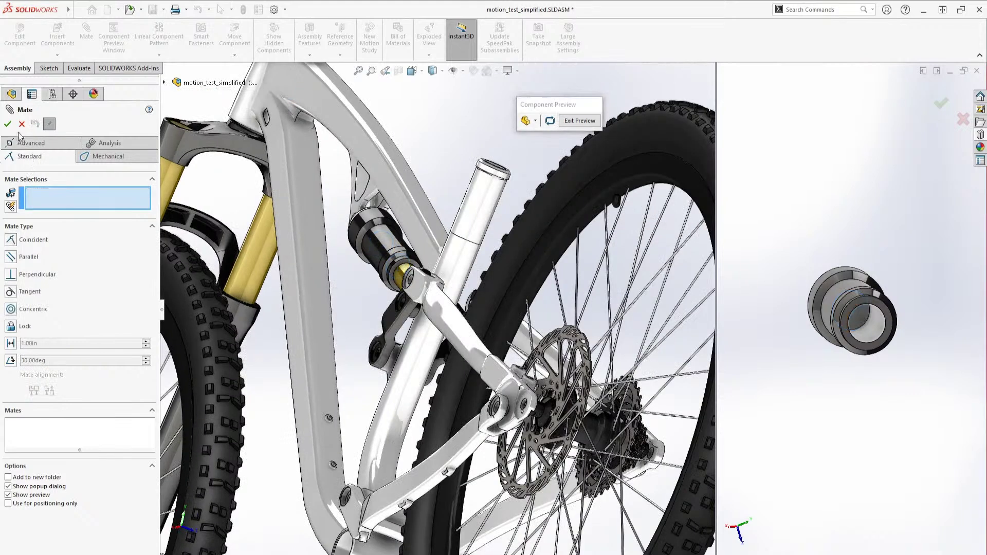
{"action": "left_click", "coordinate": [22, 124]}
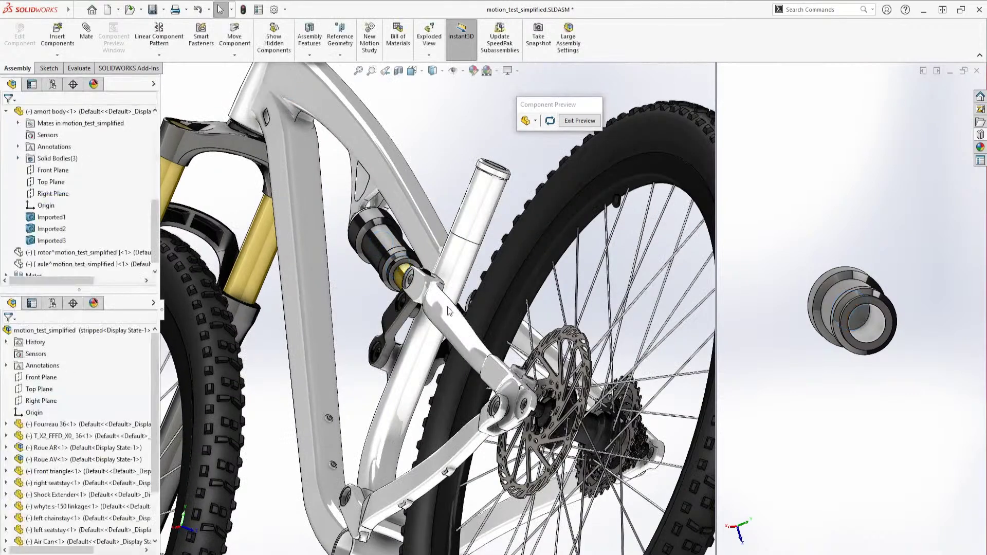
Step: Add a limit distance mate between the air can's hidden end face and the shock bore's bottom face, maximum 3.1 in, minimum 1.1 in, and exit the component preview
{"action": "middle_click_drag", "start_coordinate": [447, 307], "coordinate": [460, 310]}
{"action": "left_click", "coordinate": [860, 316]}
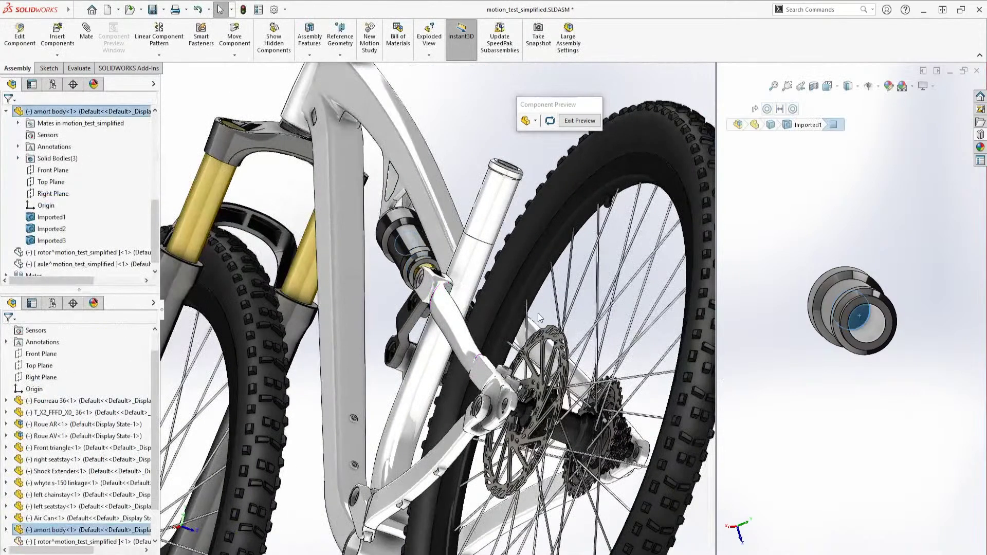
{"action": "middle_click_drag", "start_coordinate": [364, 258], "coordinate": [371, 248]}
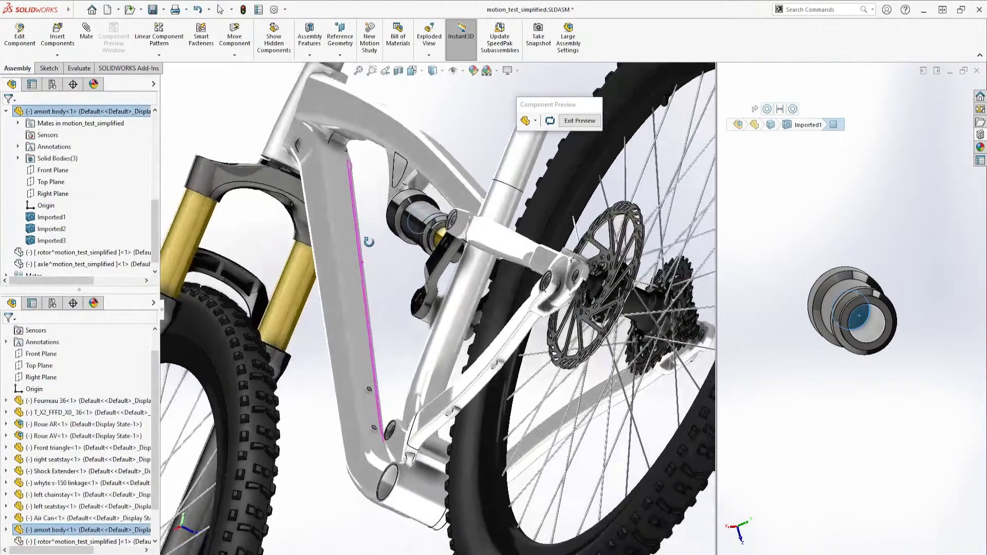
{"action": "right_click", "coordinate": [440, 236]}
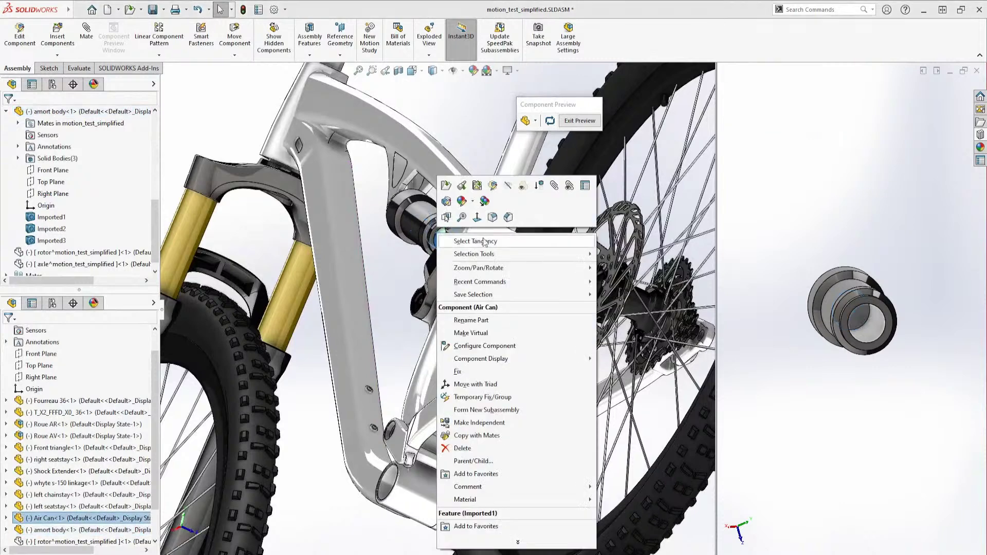
{"action": "left_click", "coordinate": [468, 229]}
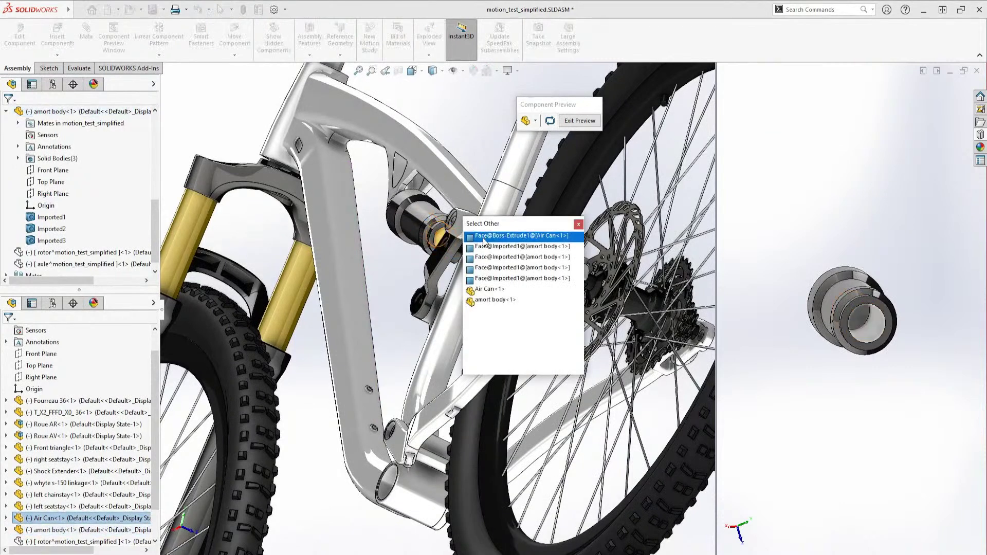
{"action": "left_click", "coordinate": [483, 236]}
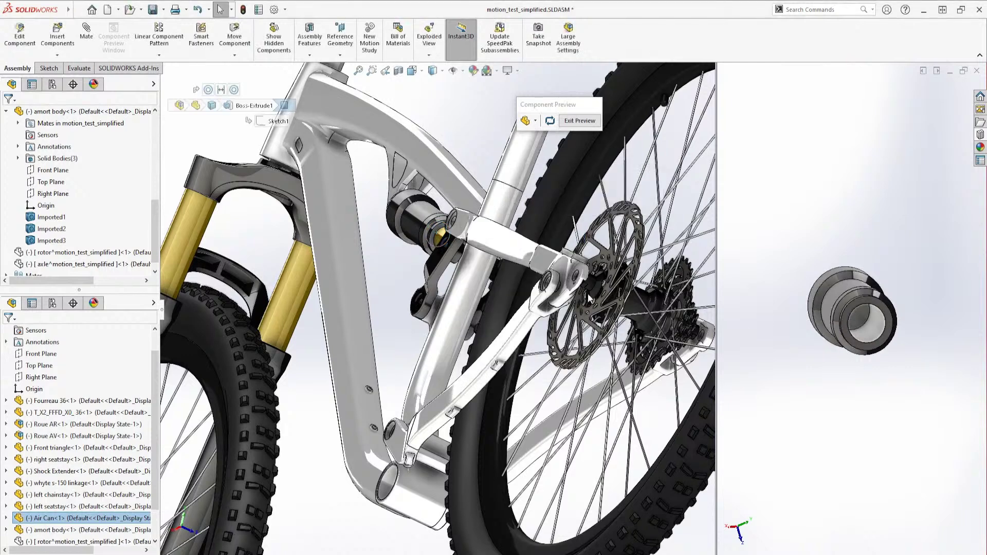
{"action": "left_click", "coordinate": [853, 317]}
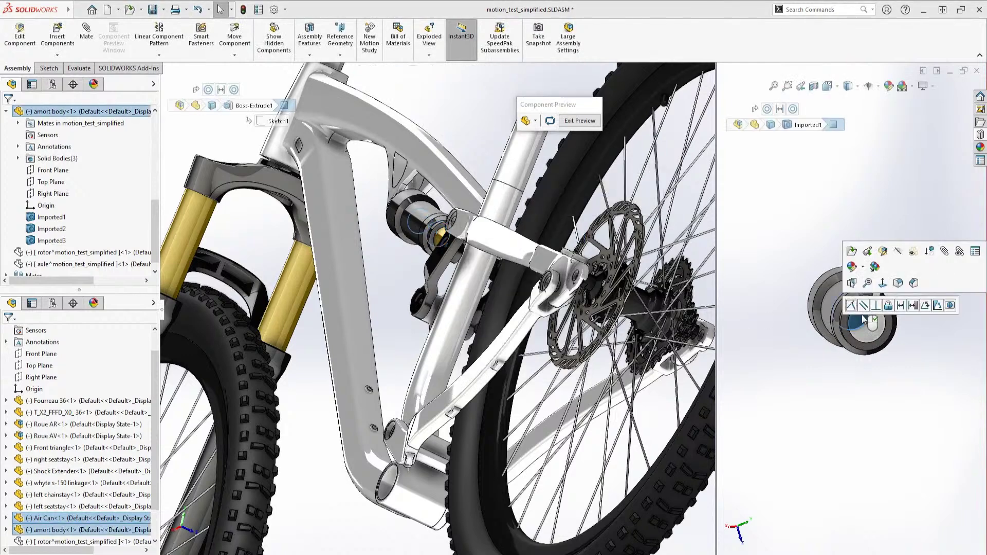
{"action": "left_click", "coordinate": [915, 308]}
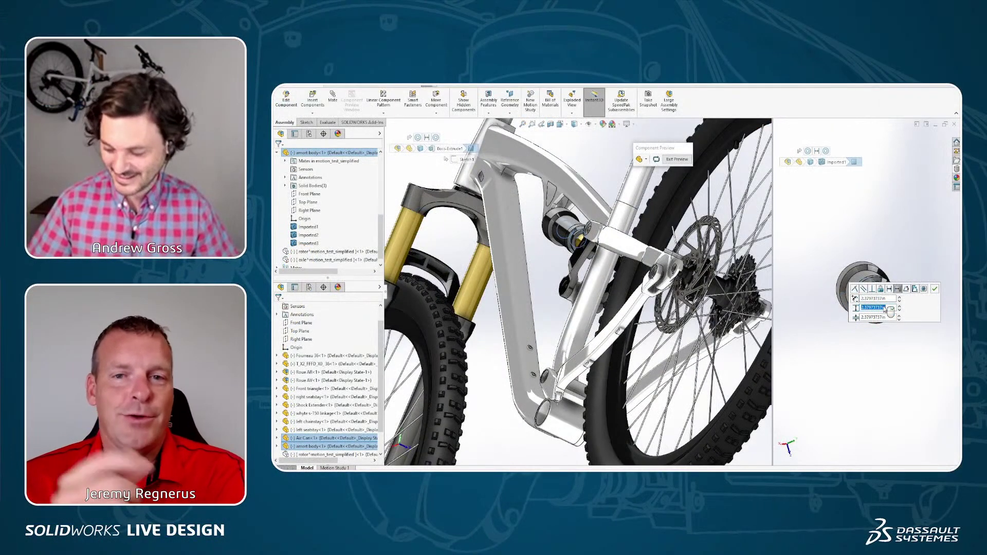
{"action": "type", "text": "3.1"}
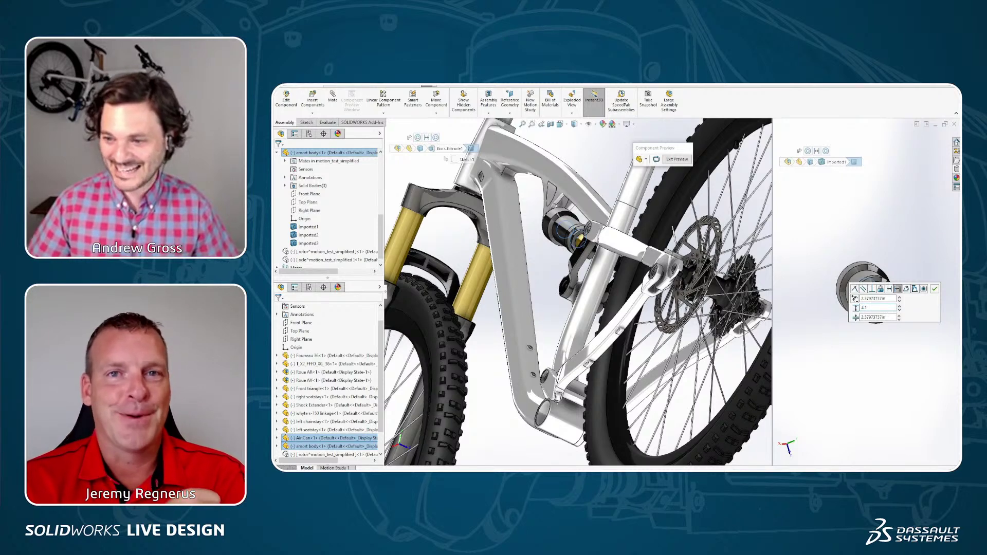
{"action": "key", "text": "Return"}
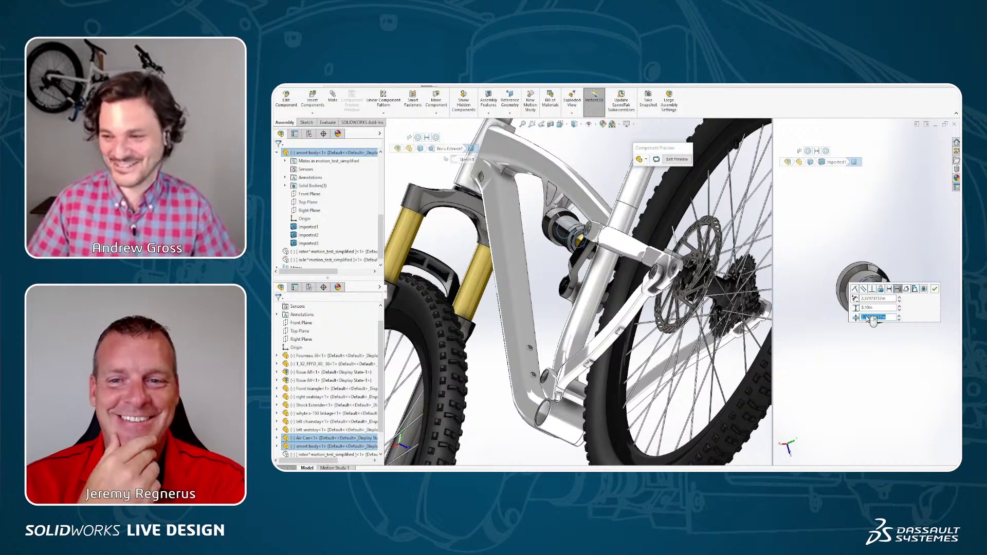
{"action": "type", "text": "1.10in"}
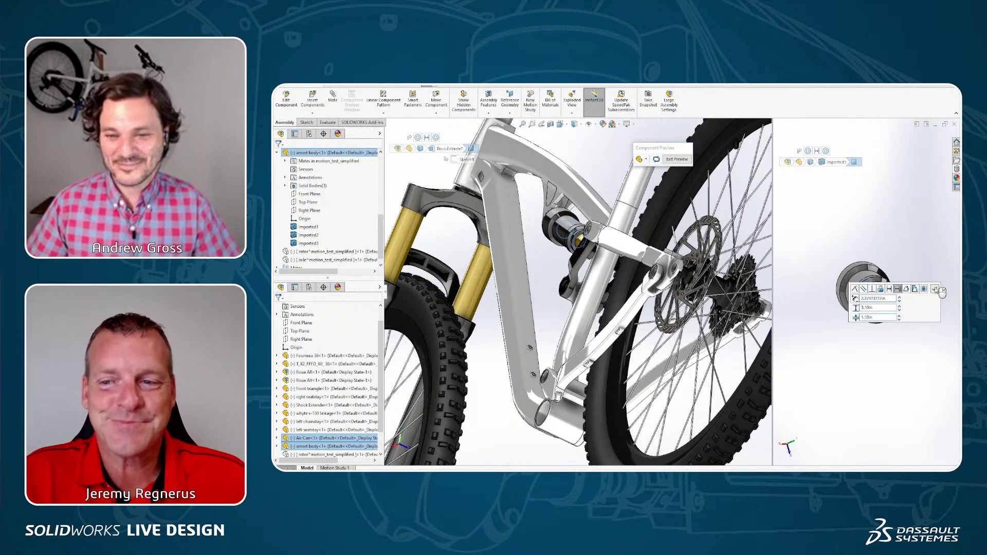
{"action": "left_click", "coordinate": [935, 289]}
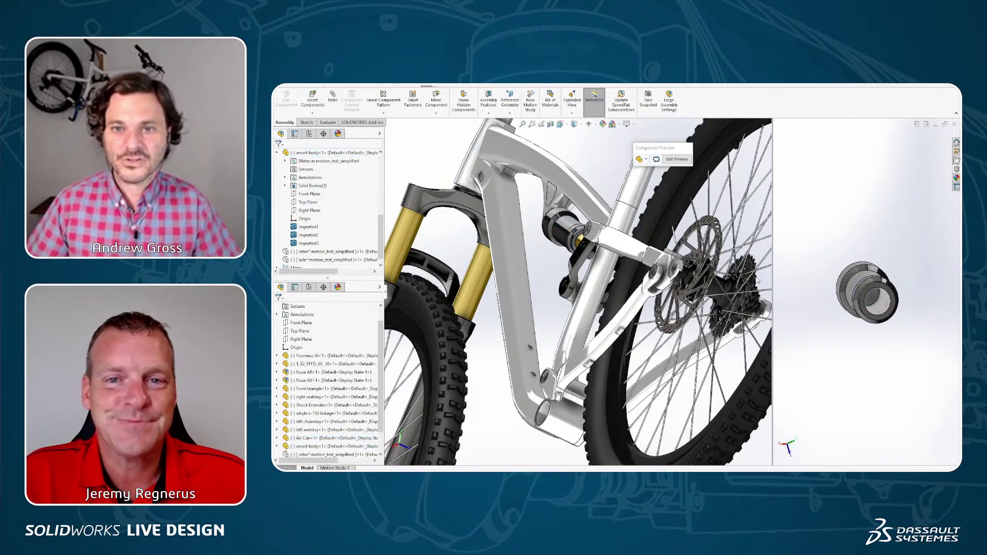
{"action": "left_click", "coordinate": [677, 159]}
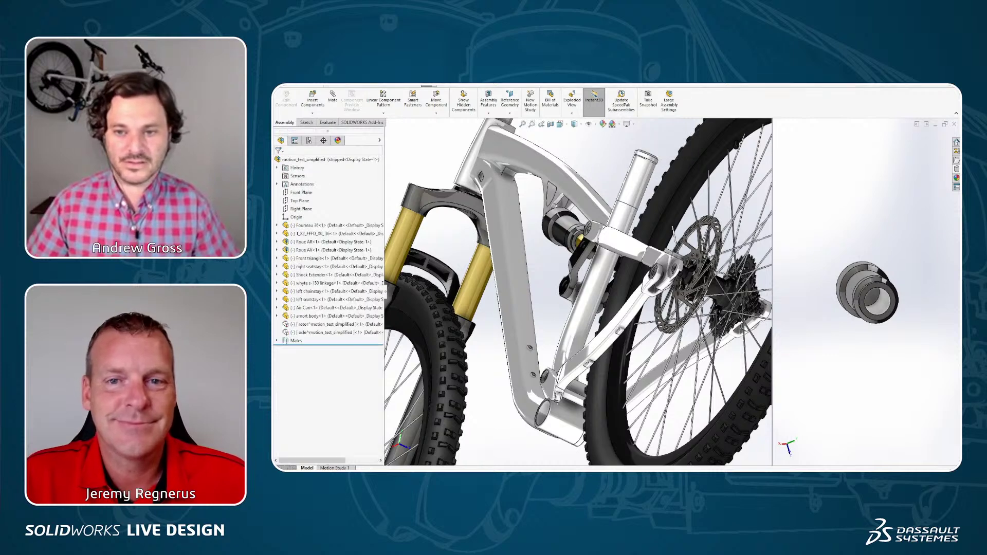
Step: Temporarily fix the front triangle with Temporary Fix/Group, without adding components to group
{"action": "middle_click_drag", "start_coordinate": [653, 287], "coordinate": [799, 313]}
{"action": "mouse_move", "coordinate": [798, 313]}
{"action": "left_mouse_down"}
{"action": "mouse_move", "coordinate": [779, 302]}
{"action": "mouse_move", "coordinate": [799, 311]}
{"action": "left_mouse_up"}
{"action": "right_click", "coordinate": [681, 237]}
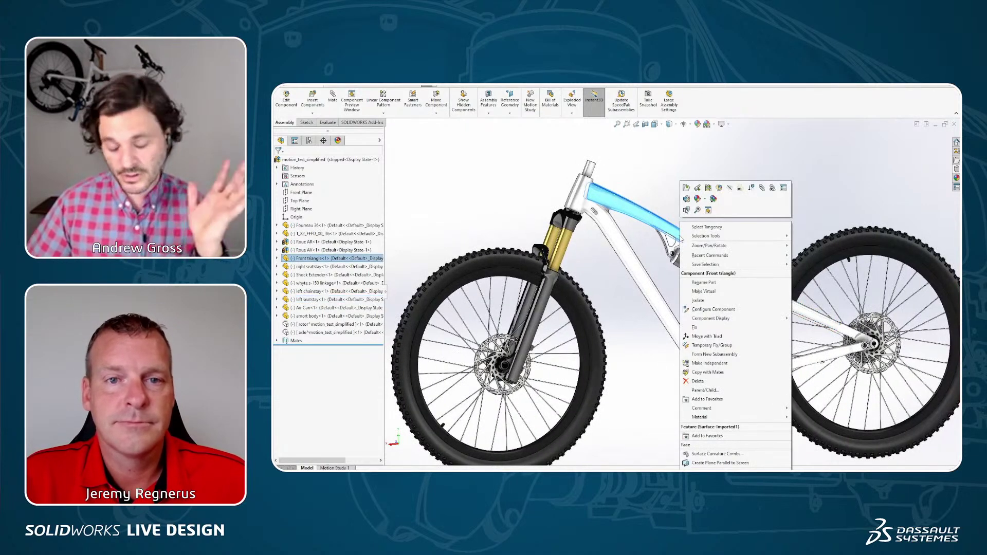
{"action": "left_click", "coordinate": [723, 347]}
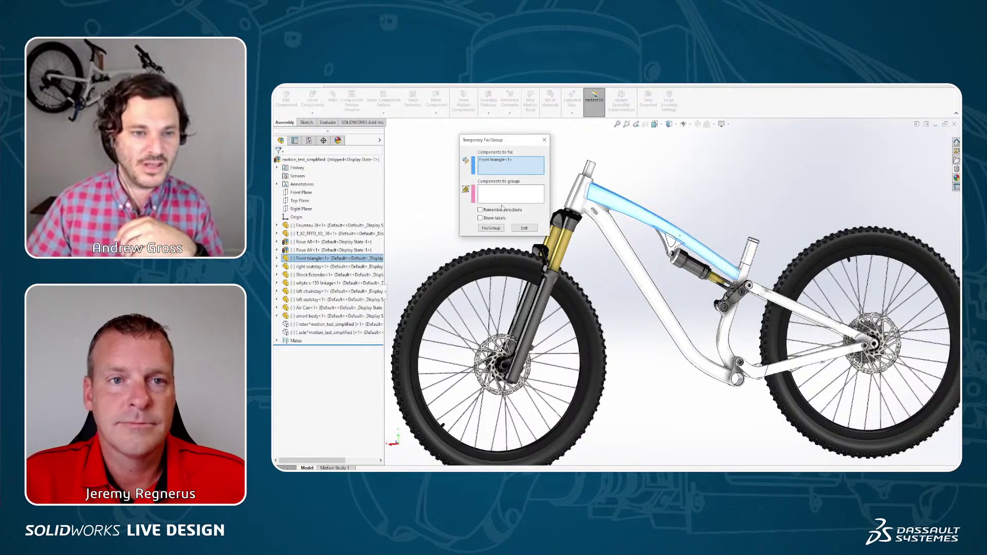
{"action": "left_click", "coordinate": [490, 228]}
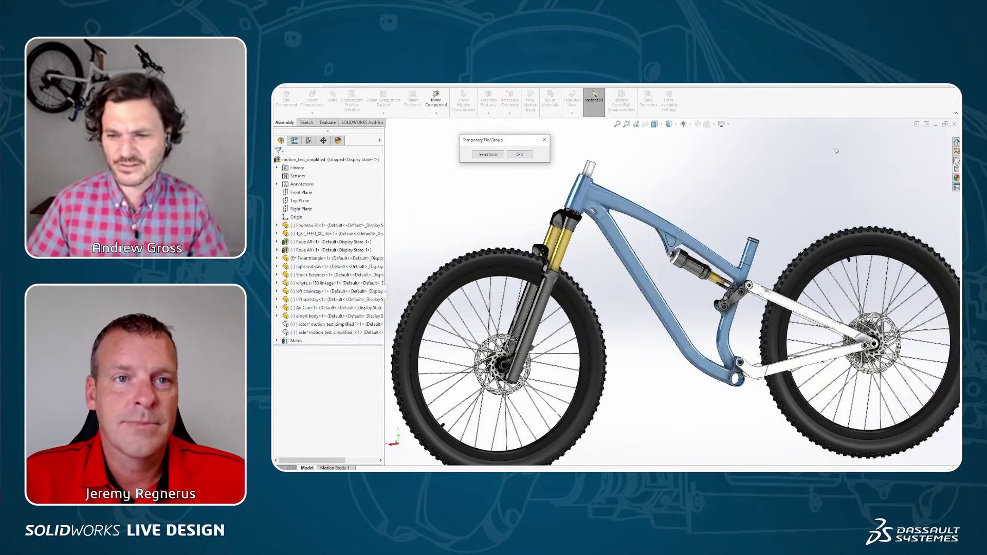
Step: Move the left seatstay and the fork lowers against the fixed frame to test the rear and front suspension travel
{"action": "mouse_move", "coordinate": [816, 320]}
{"action": "left_mouse_down"}
{"action": "mouse_move", "coordinate": [816, 334]}
{"action": "mouse_move", "coordinate": [820, 307]}
{"action": "left_mouse_up"}
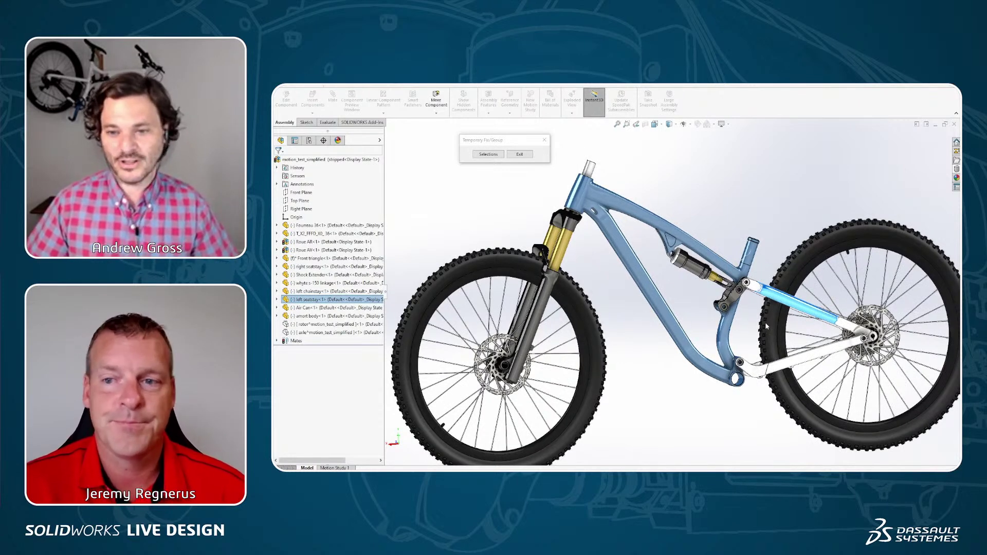
{"action": "middle_click_drag", "start_coordinate": [816, 322], "coordinate": [805, 323]}
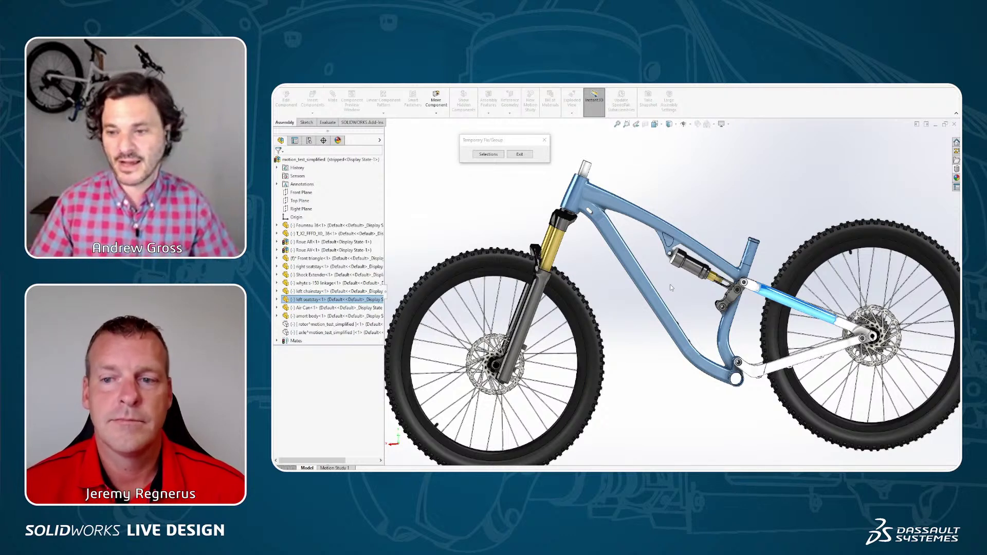
{"action": "left_click_drag", "start_coordinate": [814, 312], "coordinate": [835, 346]}
{"action": "left_click_drag", "start_coordinate": [822, 308], "coordinate": [663, 317]}
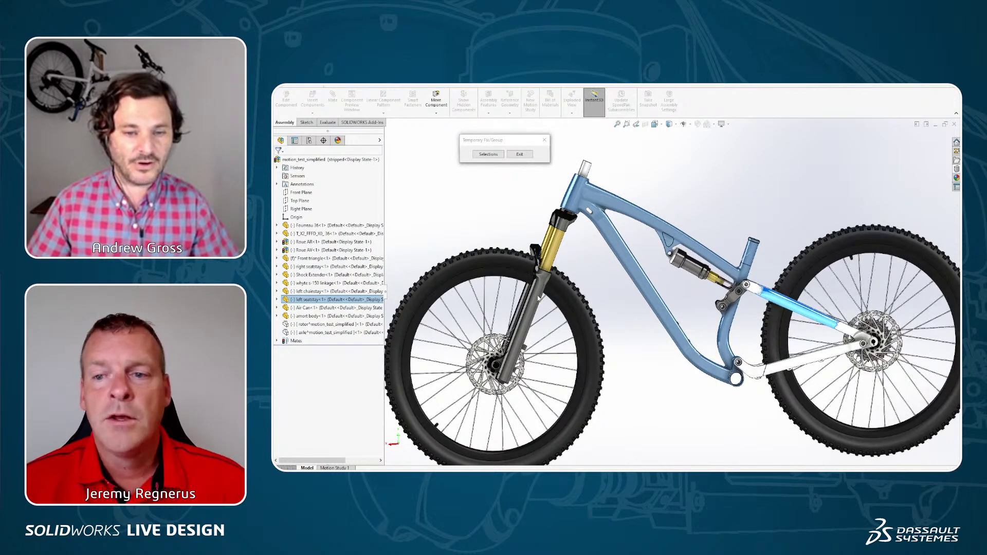
{"action": "left_click_drag", "start_coordinate": [540, 279], "coordinate": [536, 282]}
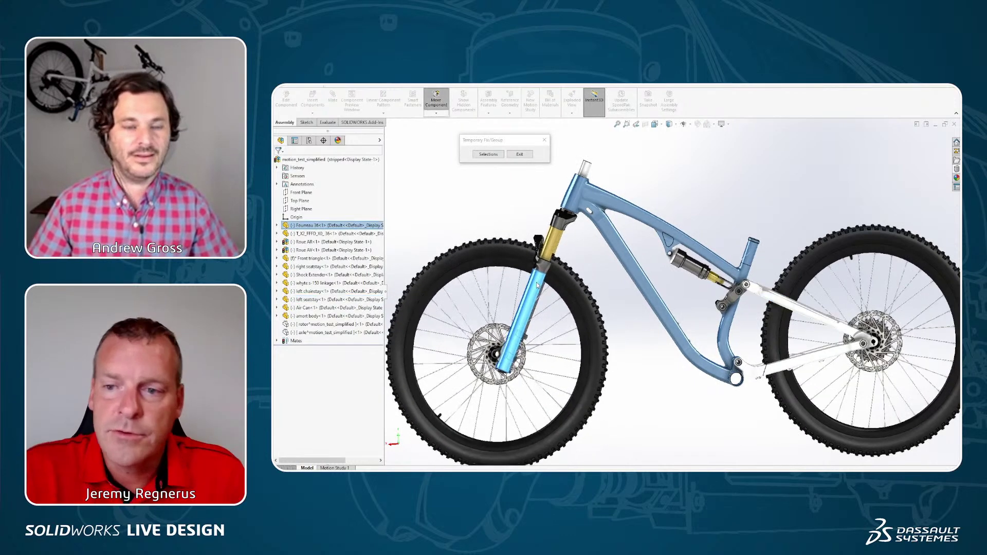
Step: End the temporary fix of the front triangle and move the bike freely by its top tube
{"action": "left_click", "coordinate": [691, 183]}
{"action": "left_click", "coordinate": [515, 156]}
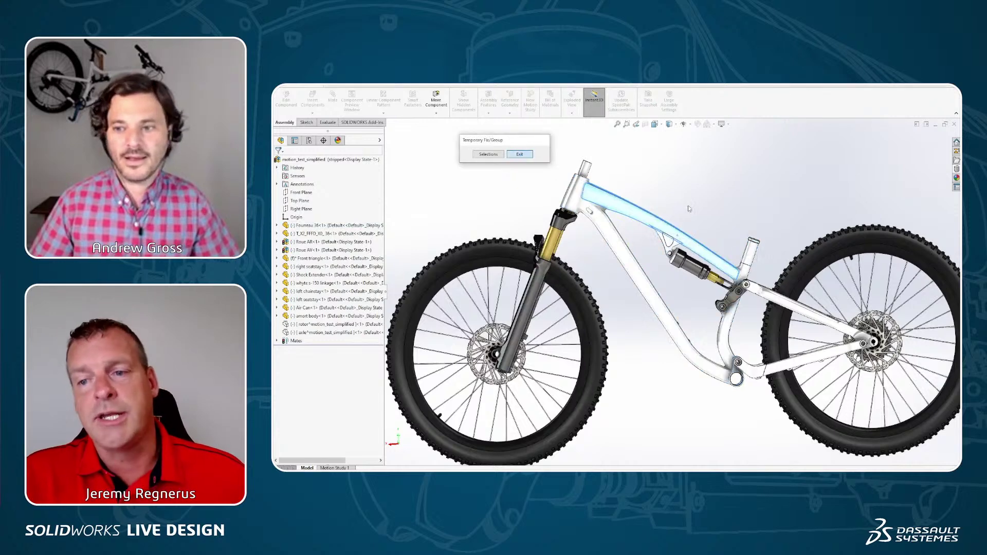
{"action": "key", "text": "f"}
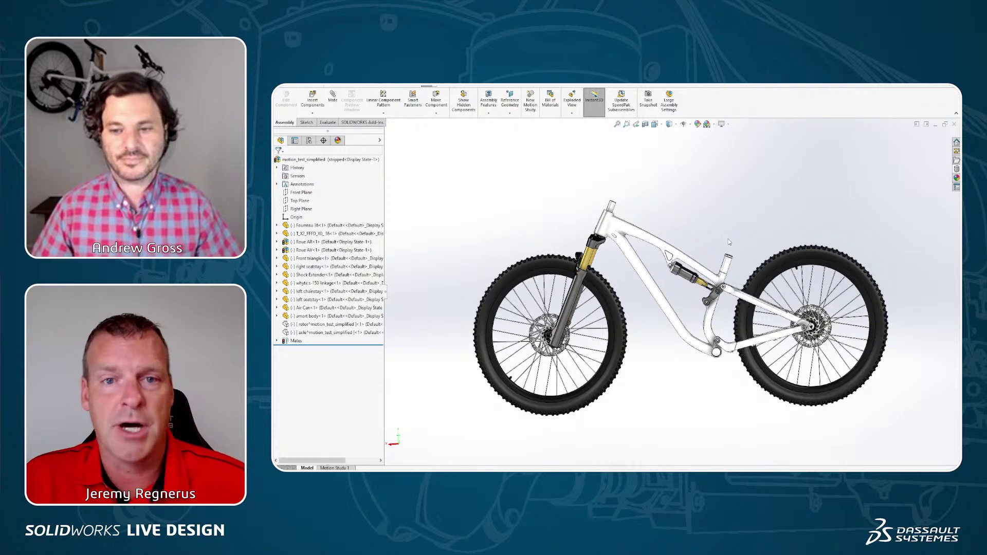
{"action": "middle_click_drag", "start_coordinate": [763, 385], "coordinate": [755, 363], "text": "ctrl"}
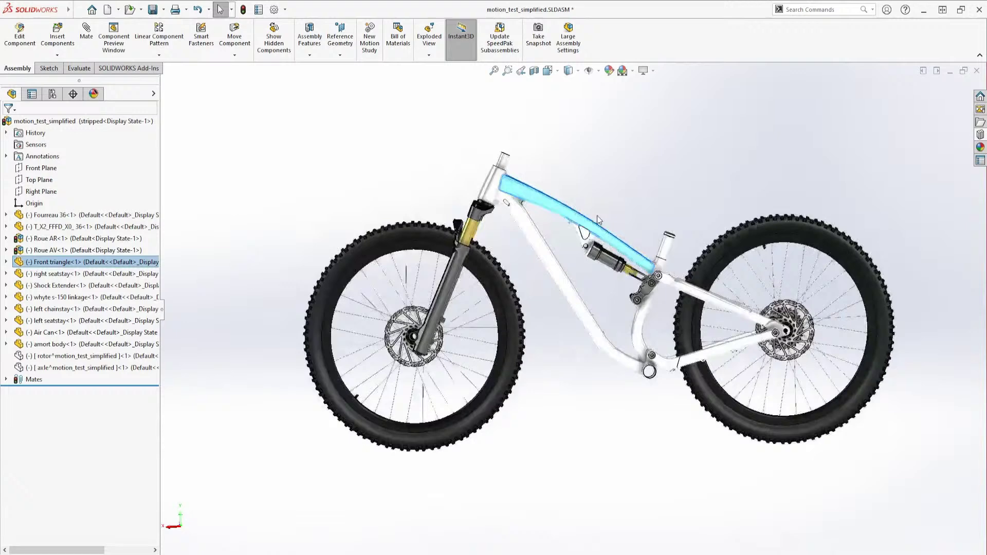
{"action": "left_click_drag", "start_coordinate": [597, 216], "coordinate": [575, 204]}
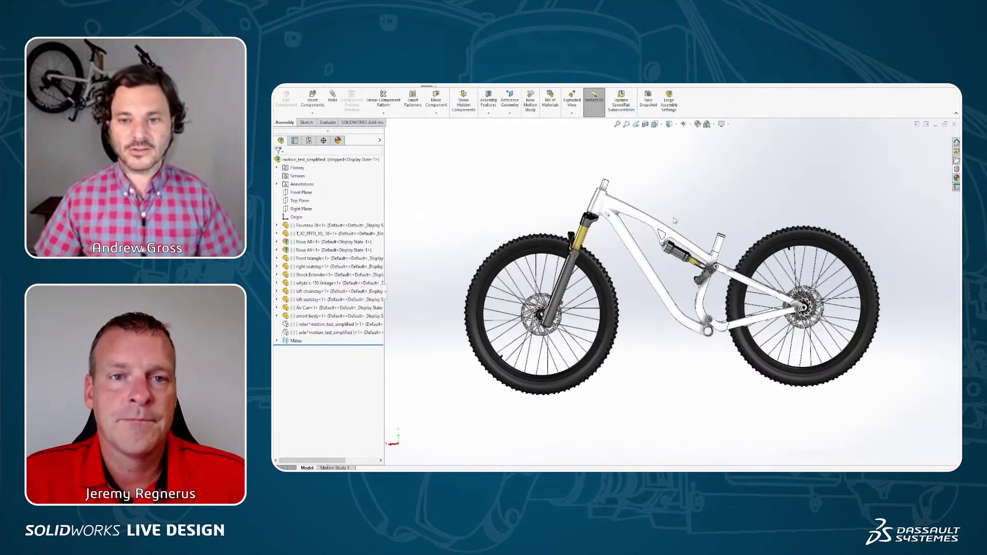
{"action": "key", "text": "f"}
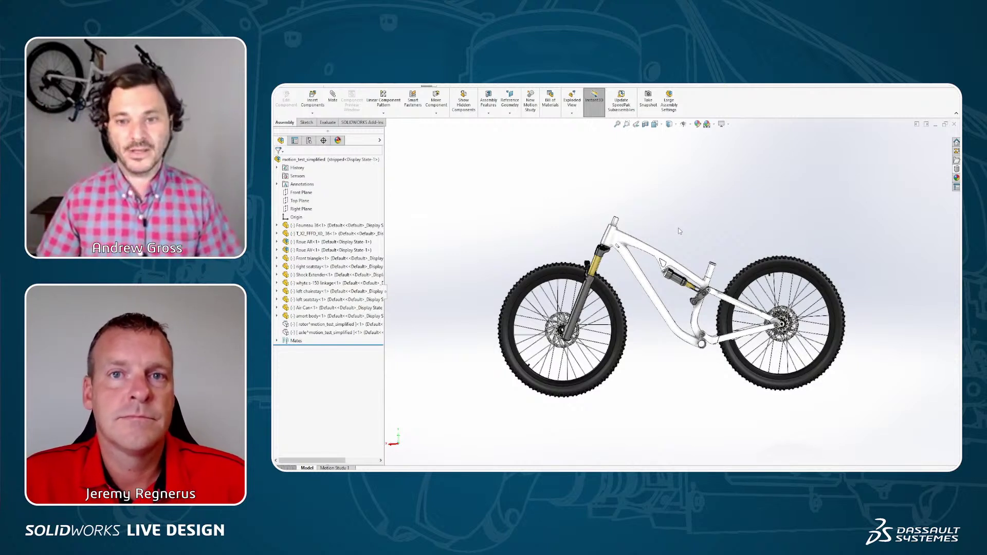
{"action": "scroll", "coordinate": [675, 268], "scroll_direction": "down", "scroll_amount": 6}
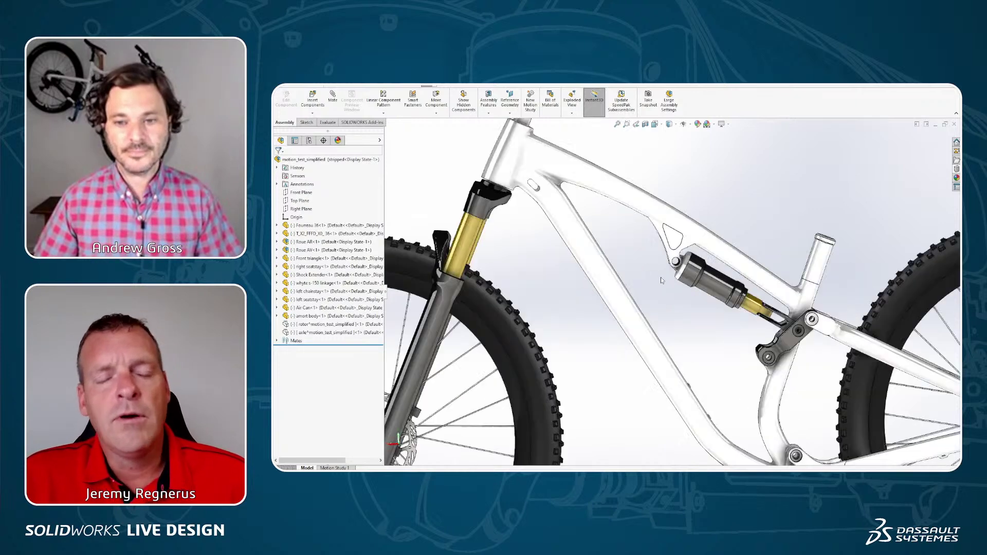
{"action": "middle_click_drag", "start_coordinate": [679, 273], "coordinate": [660, 284]}
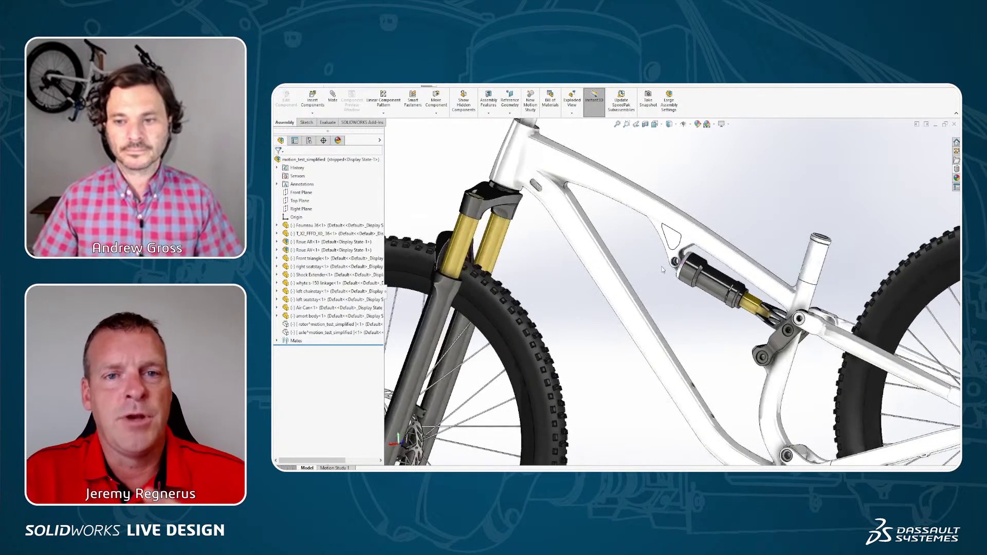
{"action": "key", "text": "f"}
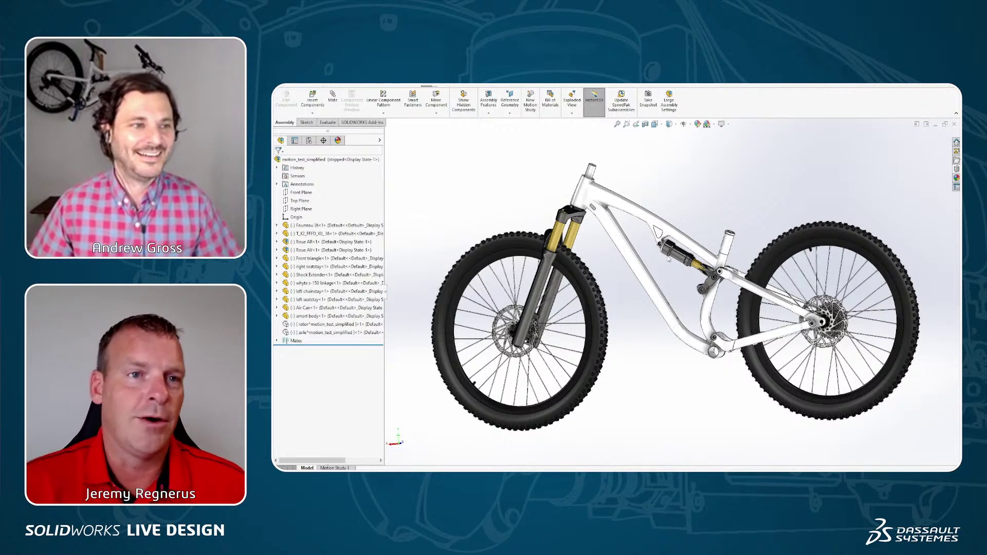
{"action": "left_click", "coordinate": [303, 202]}
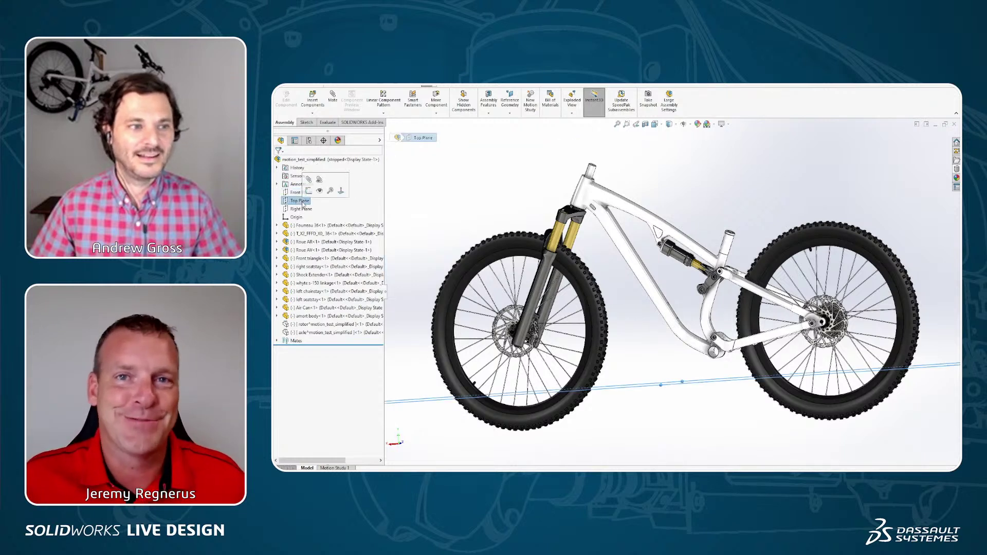
{"action": "left_click", "coordinate": [305, 210]}
{"action": "left_click", "coordinate": [664, 173]}
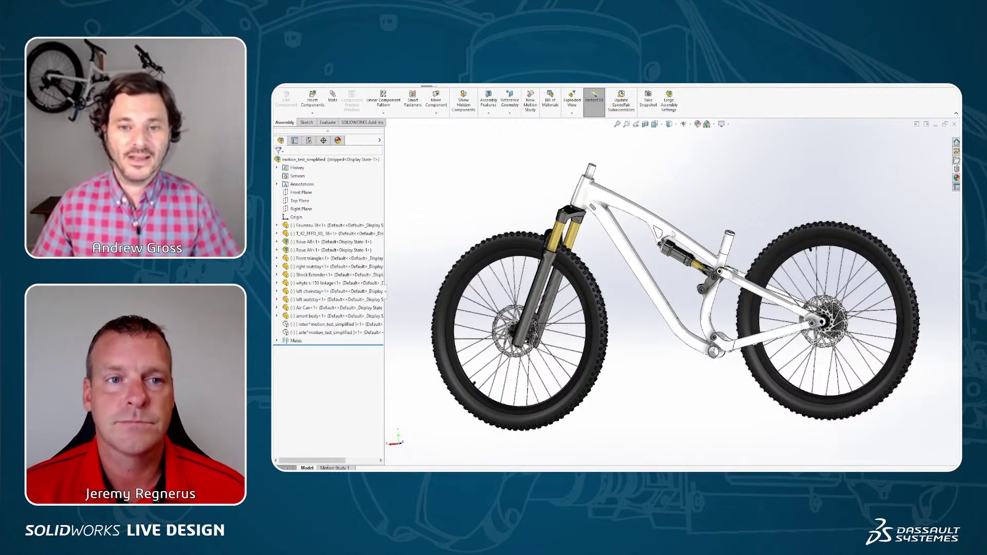
{"action": "scroll", "coordinate": [710, 252], "scroll_direction": "down", "scroll_amount": 2}
{"action": "scroll", "coordinate": [702, 258], "scroll_direction": "down", "scroll_amount": 3}
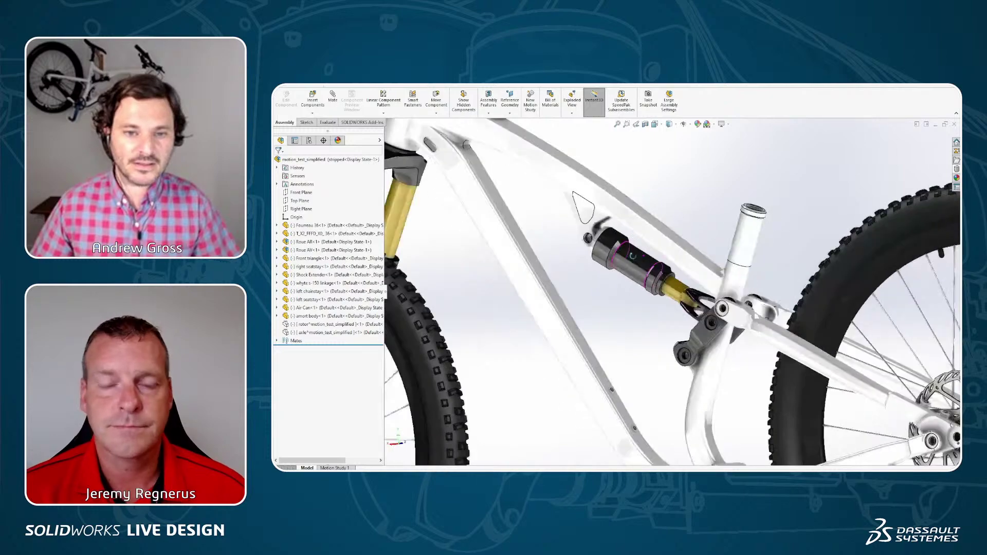
{"action": "left_click", "coordinate": [449, 236]}
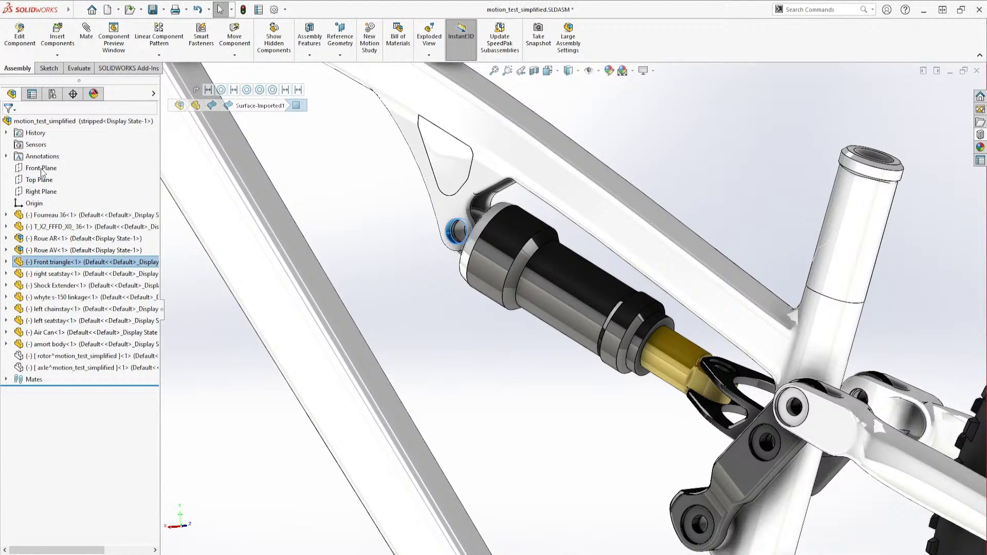
{"action": "left_click", "coordinate": [43, 191], "text": "ctrl"}
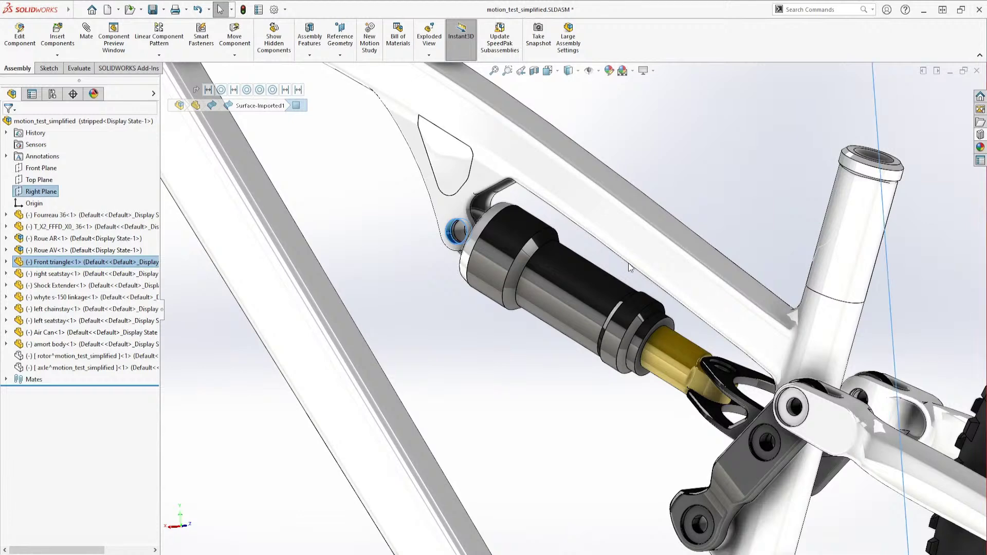
{"action": "key", "text": "f"}
{"action": "middle_click_drag", "start_coordinate": [628, 263], "coordinate": [654, 285]}
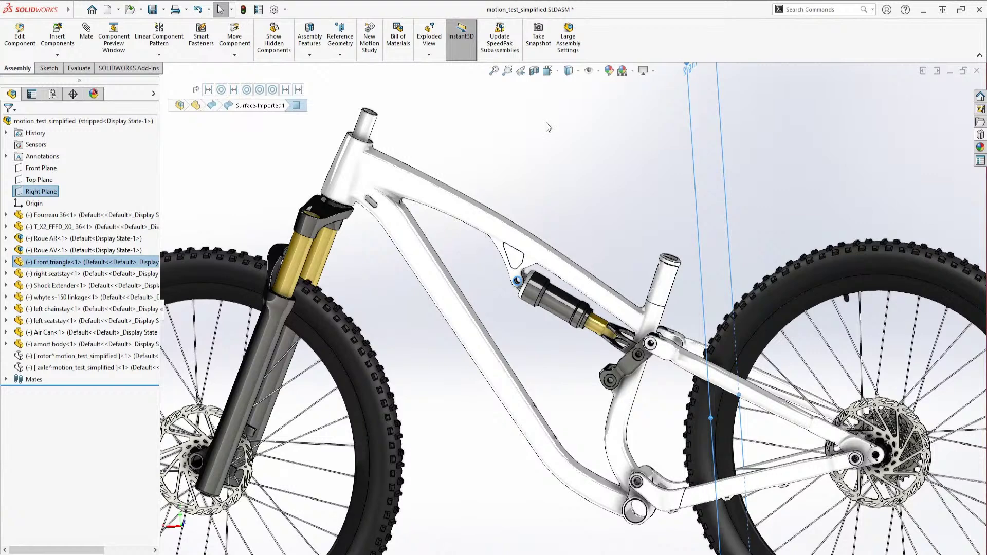
{"action": "left_click", "coordinate": [570, 242]}
Step: Add a distance mate between the front triangle's upper shock-mount hole and the assembly's Right Plane, keeping the current distance
{"action": "scroll", "coordinate": [516, 282], "scroll_direction": "down", "scroll_amount": 3}
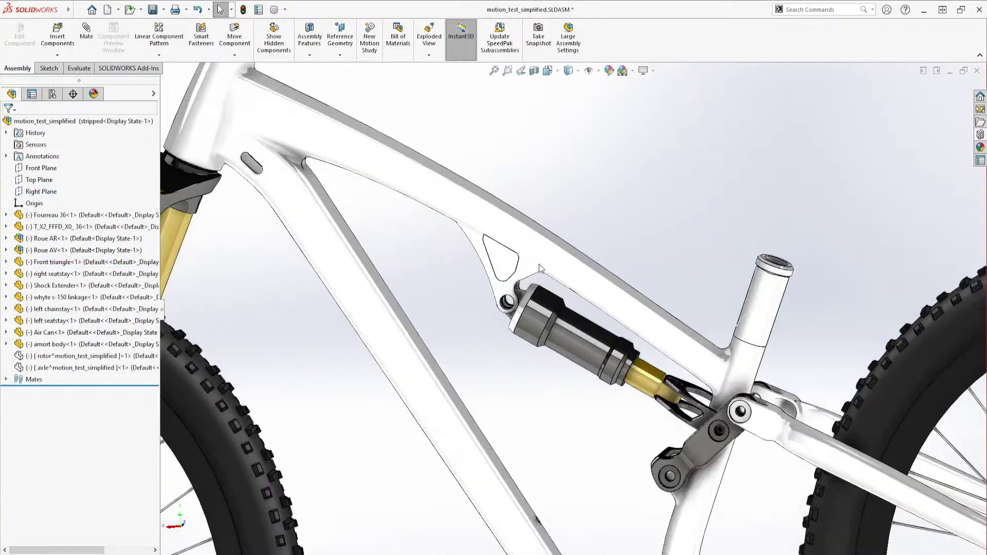
{"action": "scroll", "coordinate": [501, 305], "scroll_direction": "down", "scroll_amount": 3}
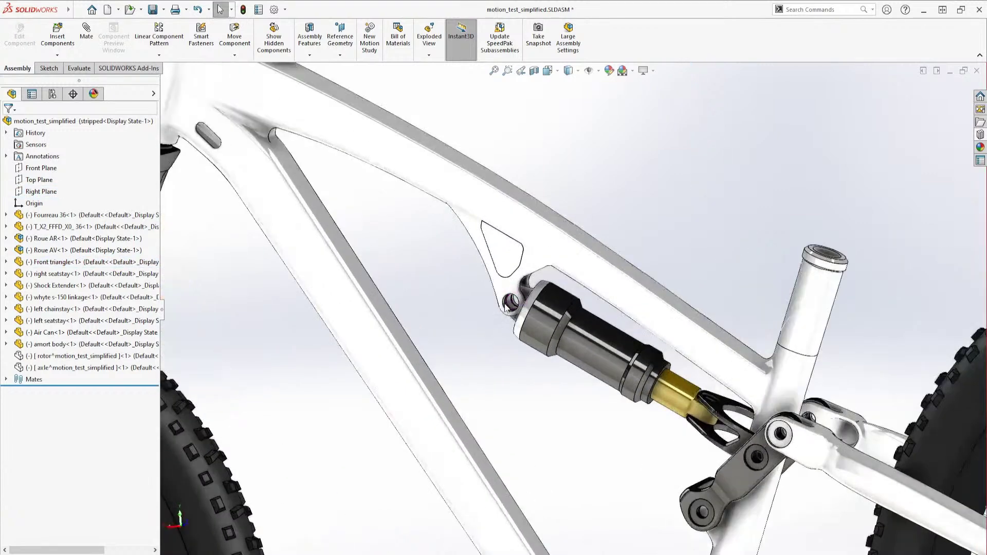
{"action": "left_click", "coordinate": [508, 305]}
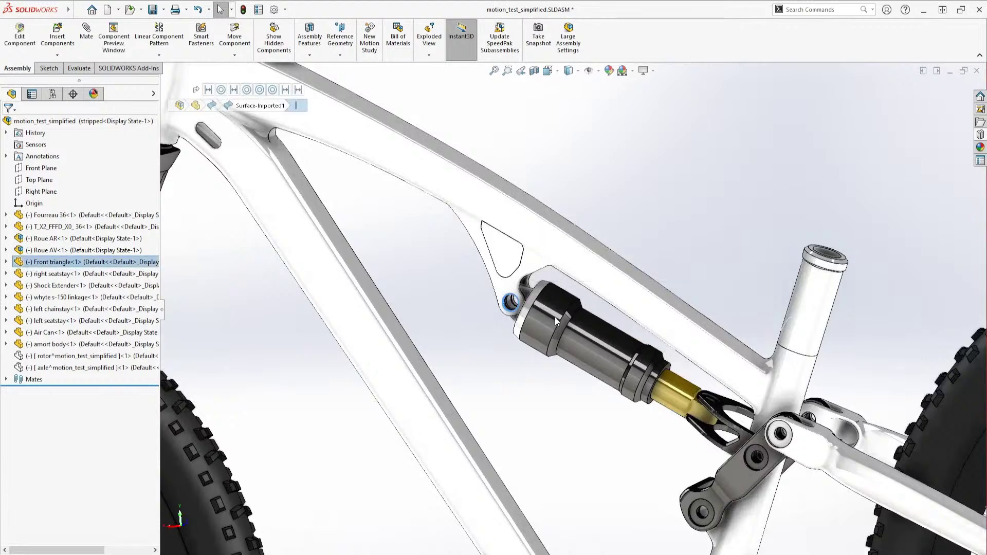
{"action": "scroll", "coordinate": [473, 301], "scroll_direction": "down", "scroll_amount": 2}
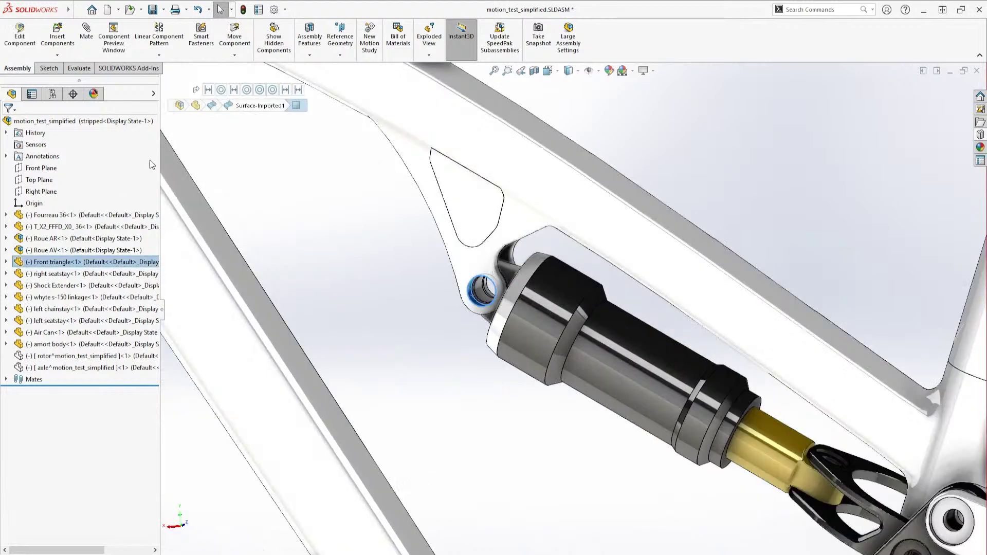
{"action": "left_click", "coordinate": [40, 192], "text": "ctrl"}
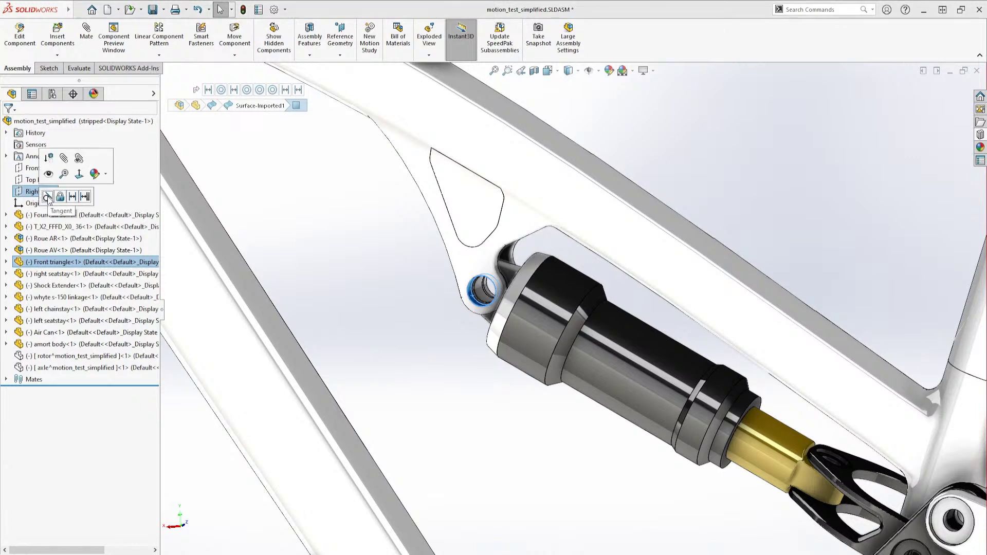
{"action": "left_click", "coordinate": [74, 198]}
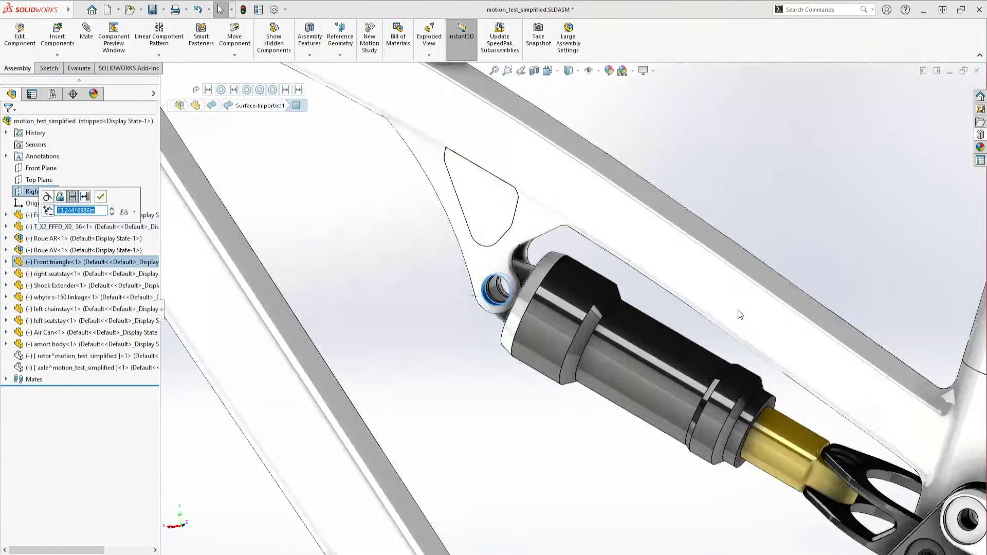
{"action": "left_click", "coordinate": [102, 197]}
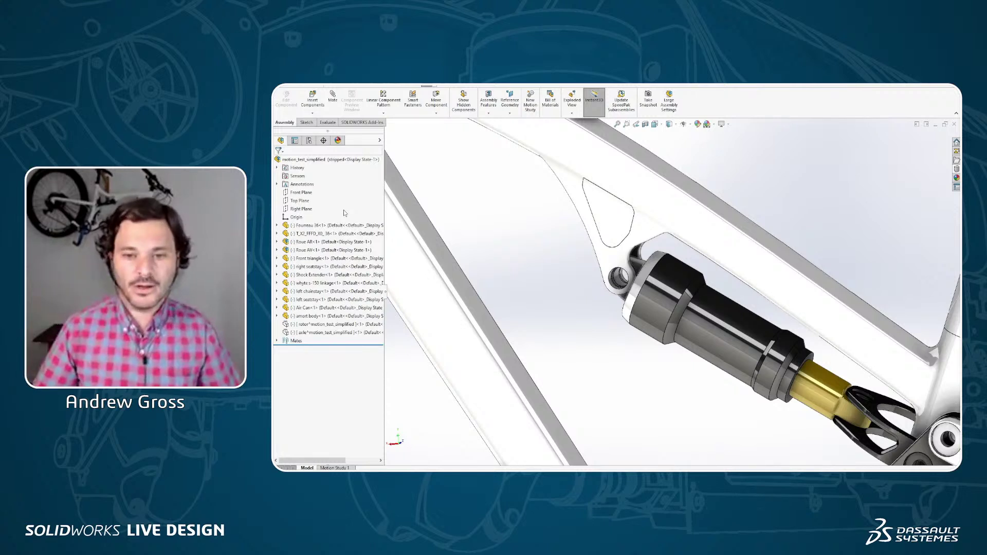
Step: Move the front triangle to test the bike's remaining motion under the new distance mate
{"action": "scroll", "coordinate": [615, 299], "scroll_direction": "up", "scroll_amount": 6}
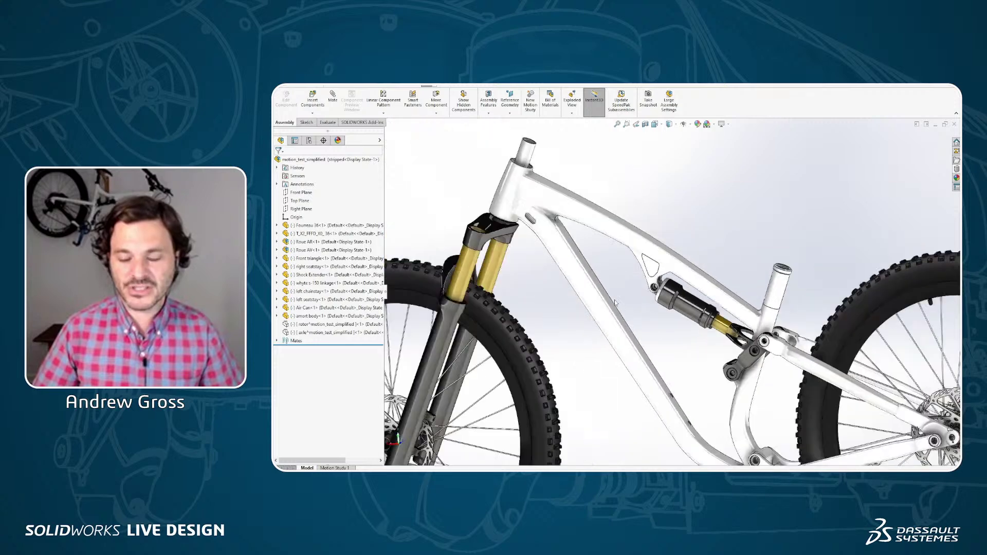
{"action": "scroll", "coordinate": [615, 302], "scroll_direction": "up", "scroll_amount": 4}
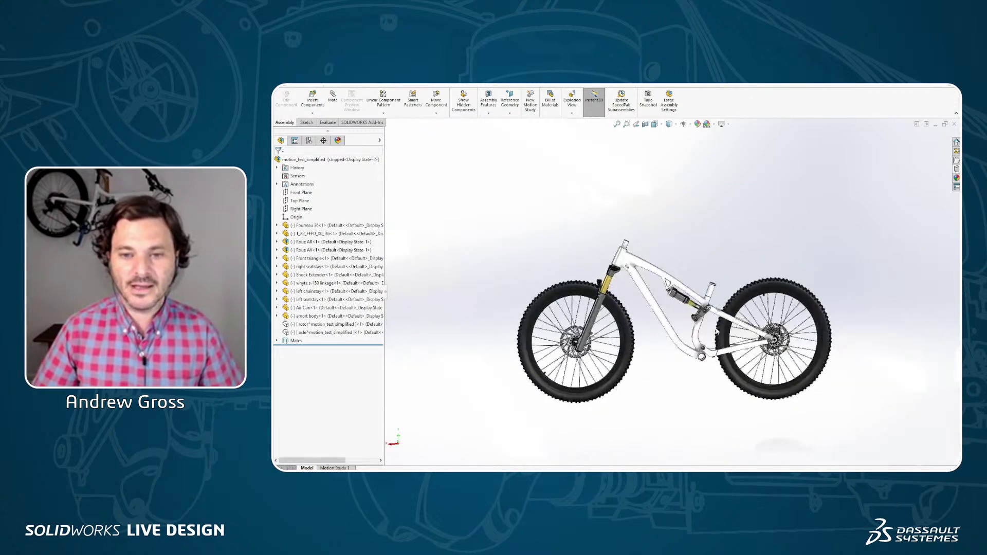
{"action": "scroll", "coordinate": [687, 334], "scroll_direction": "down", "scroll_amount": 3}
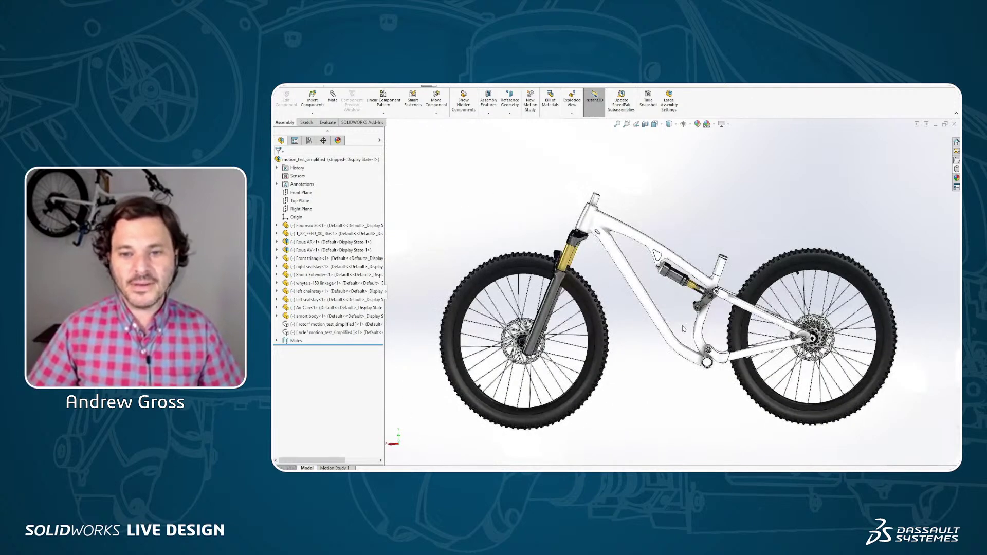
{"action": "mouse_move", "coordinate": [679, 266]}
{"action": "left_mouse_down"}
{"action": "mouse_move", "coordinate": [699, 239]}
{"action": "mouse_move", "coordinate": [690, 267]}
{"action": "mouse_move", "coordinate": [690, 259]}
{"action": "left_mouse_up"}
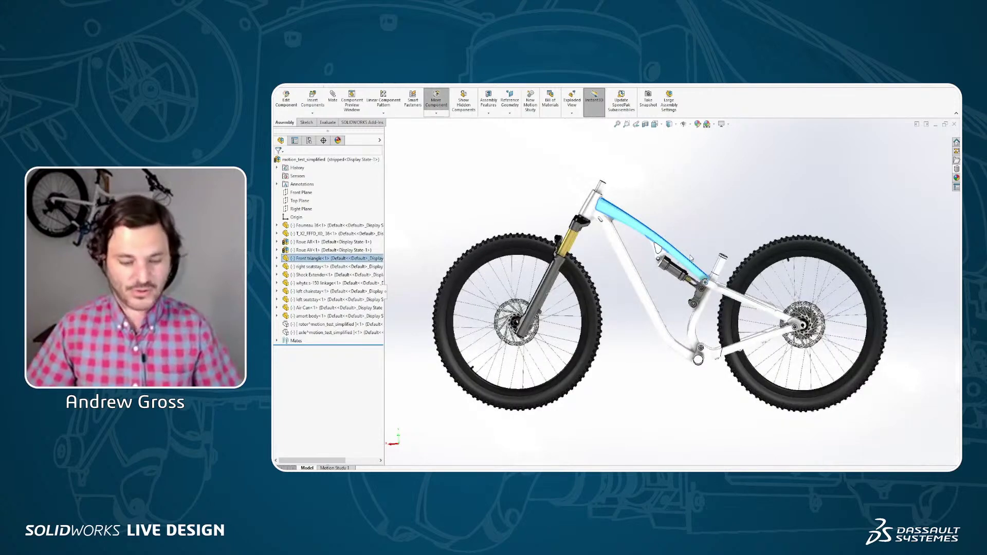
{"action": "key", "text": "Escape"}
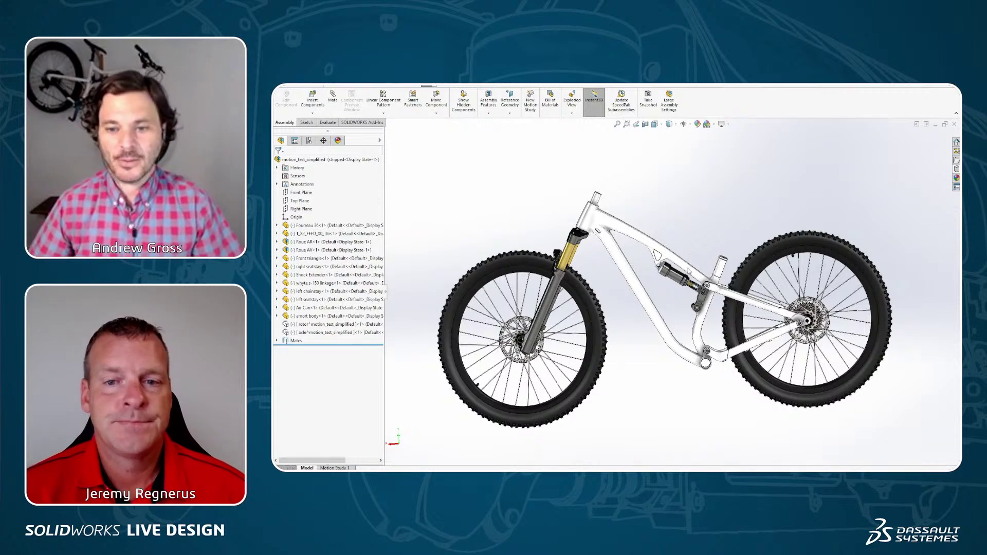
Step: Temporarily fix the front triangle with Temporary Fix/Group, lower the rear wheel by moving the left seatstay, and end the temporary fix
{"action": "right_click", "coordinate": [690, 271]}
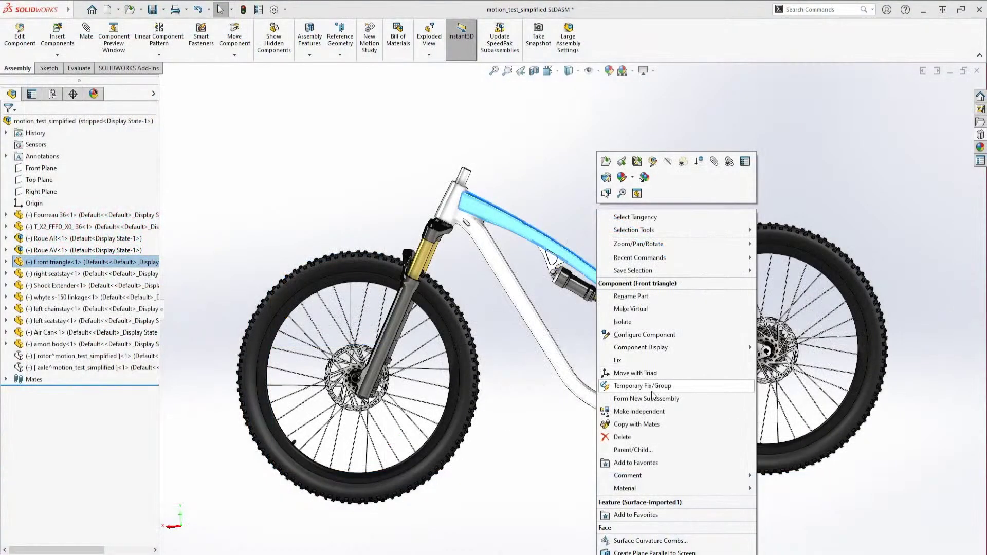
{"action": "left_click", "coordinate": [729, 350]}
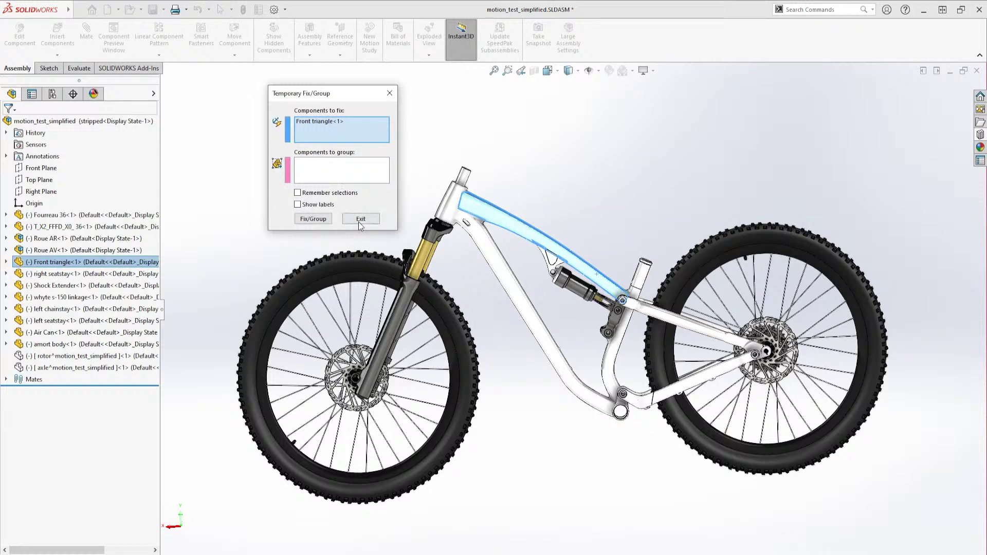
{"action": "left_click", "coordinate": [313, 219]}
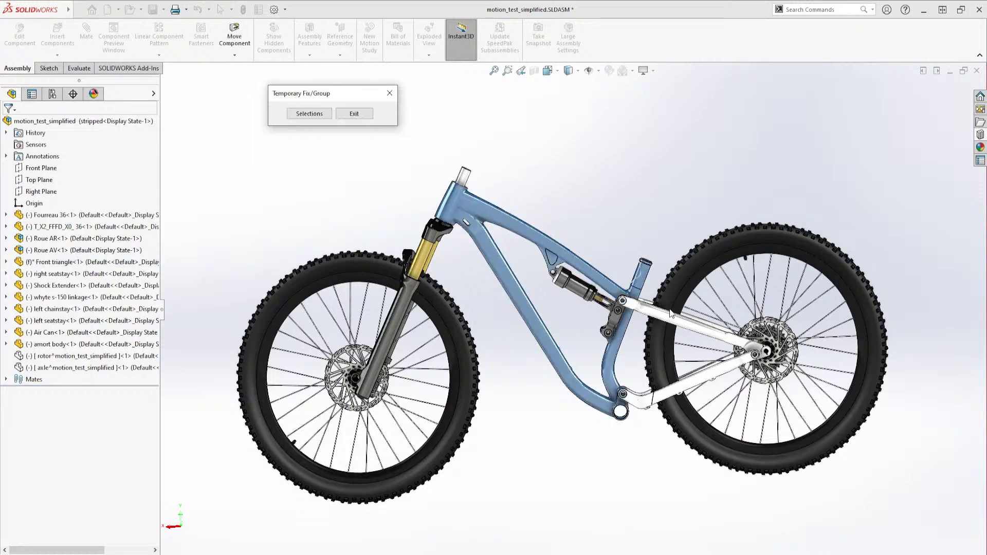
{"action": "left_click_drag", "start_coordinate": [670, 315], "coordinate": [682, 330]}
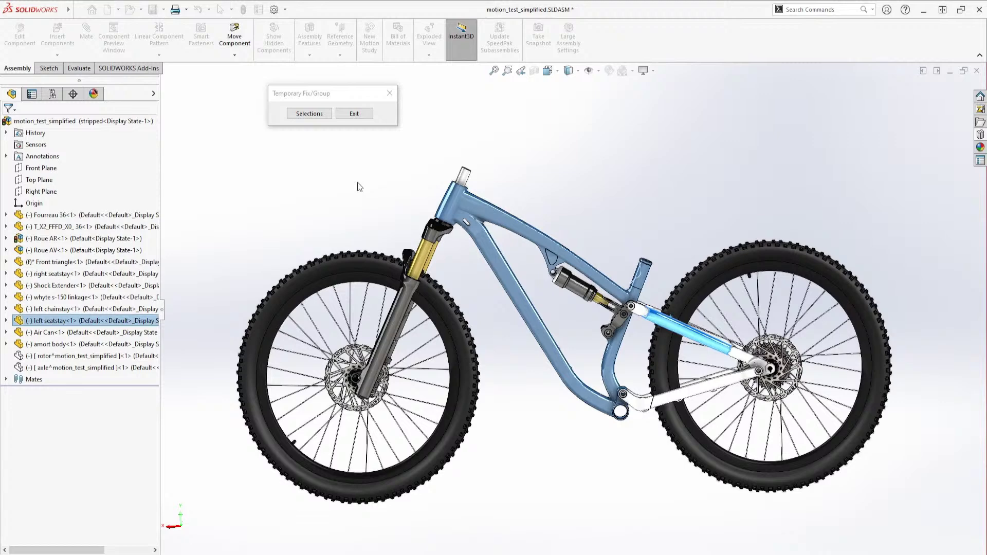
{"action": "left_click", "coordinate": [354, 113]}
Step: Show the hidden rotor and axle components below the bike
{"action": "scroll", "coordinate": [612, 375], "scroll_direction": "up", "scroll_amount": 4}
{"action": "scroll", "coordinate": [566, 403], "scroll_direction": "down", "scroll_amount": 2}
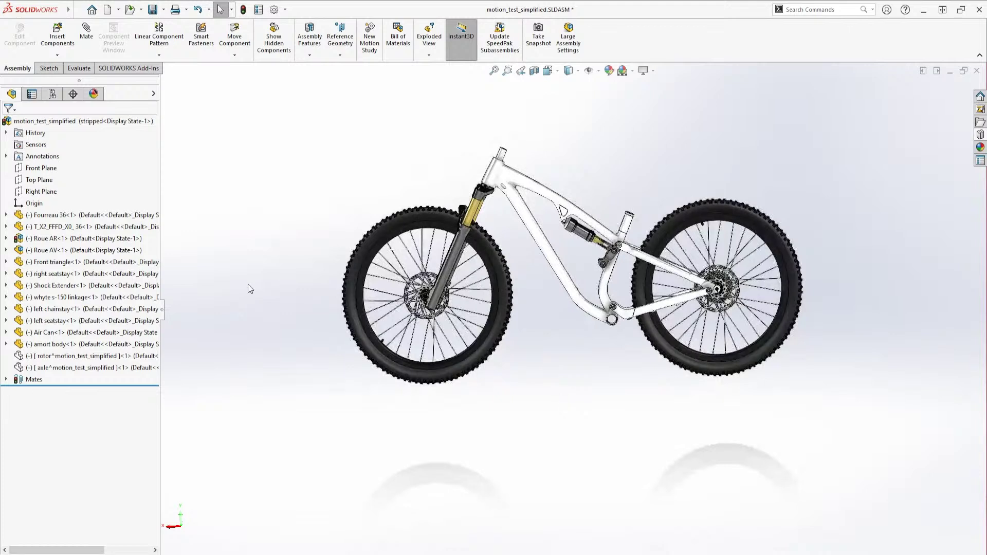
{"action": "left_click", "coordinate": [47, 357]}
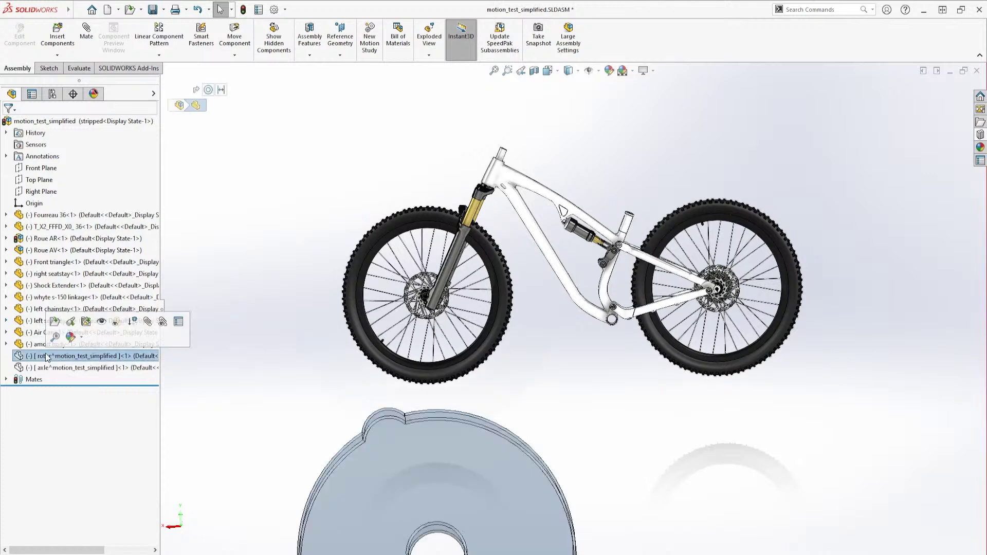
{"action": "left_click", "coordinate": [47, 368], "text": "ctrl"}
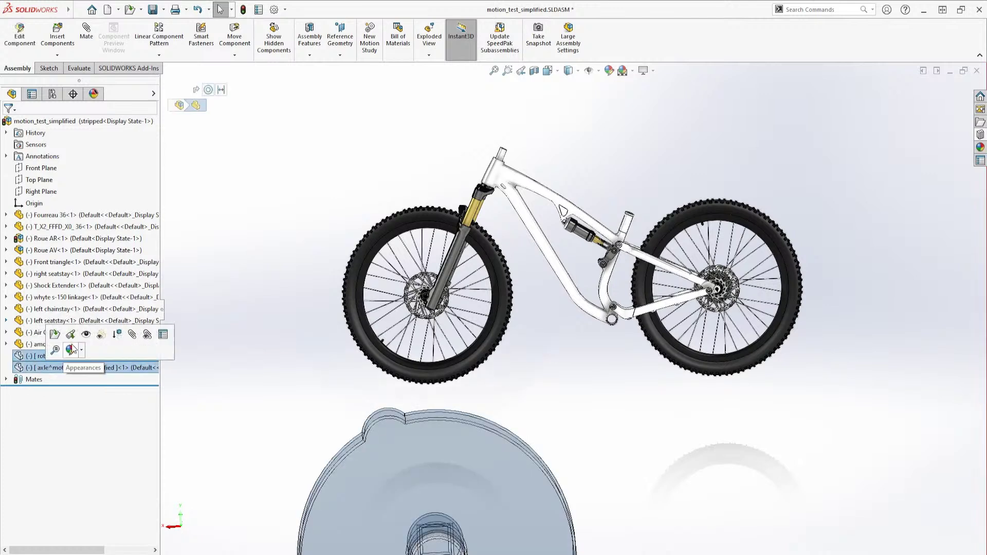
{"action": "scroll", "coordinate": [644, 485], "scroll_direction": "up", "scroll_amount": 4}
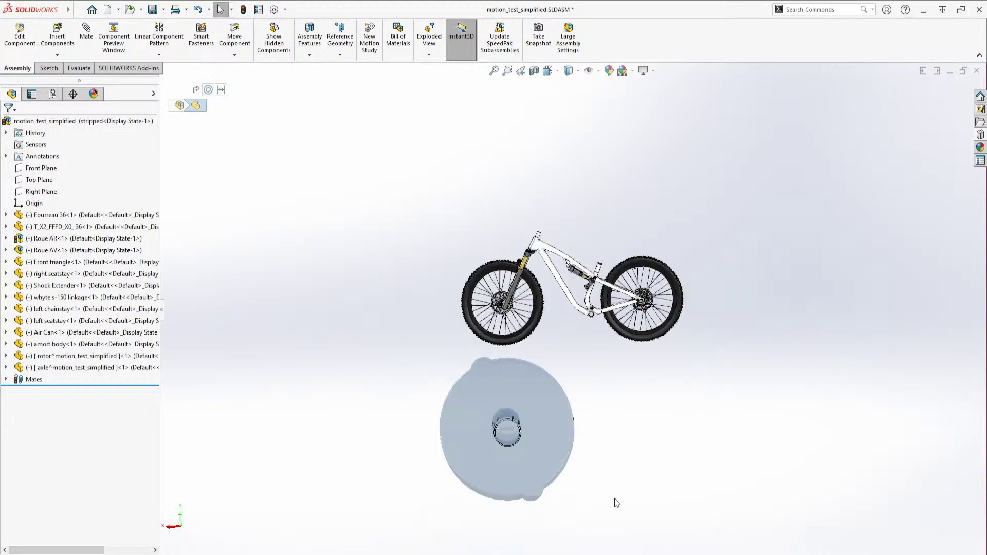
{"action": "scroll", "coordinate": [614, 498], "scroll_direction": "down", "scroll_amount": 2}
{"action": "middle_click_drag", "start_coordinate": [619, 460], "coordinate": [654, 443]}
{"action": "left_click", "coordinate": [632, 440]}
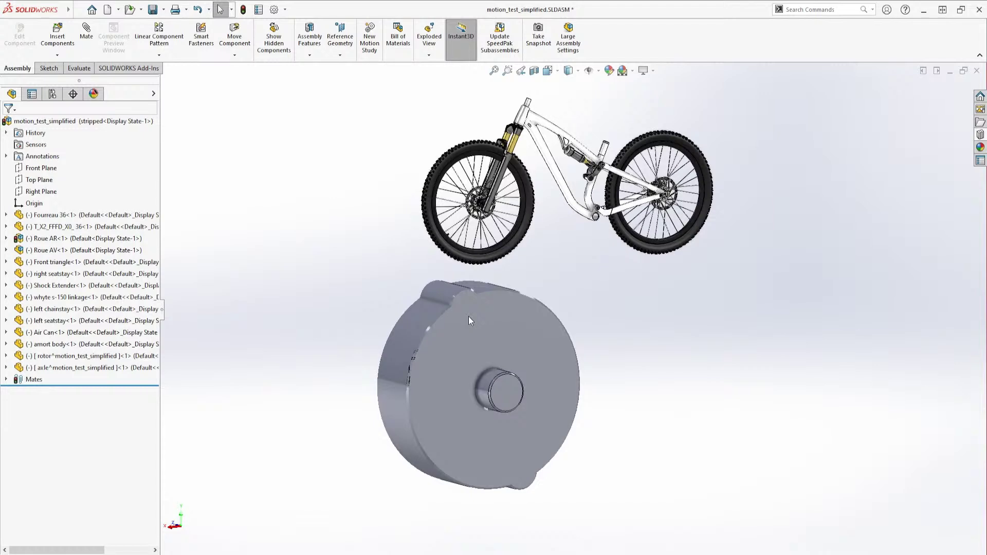
Step: Move the rotor and its axle below the bike to test how they turn
{"action": "mouse_move", "coordinate": [504, 338]}
{"action": "middle_mouse_down"}
{"action": "mouse_move", "coordinate": [544, 329]}
{"action": "mouse_move", "coordinate": [504, 325]}
{"action": "middle_mouse_up"}
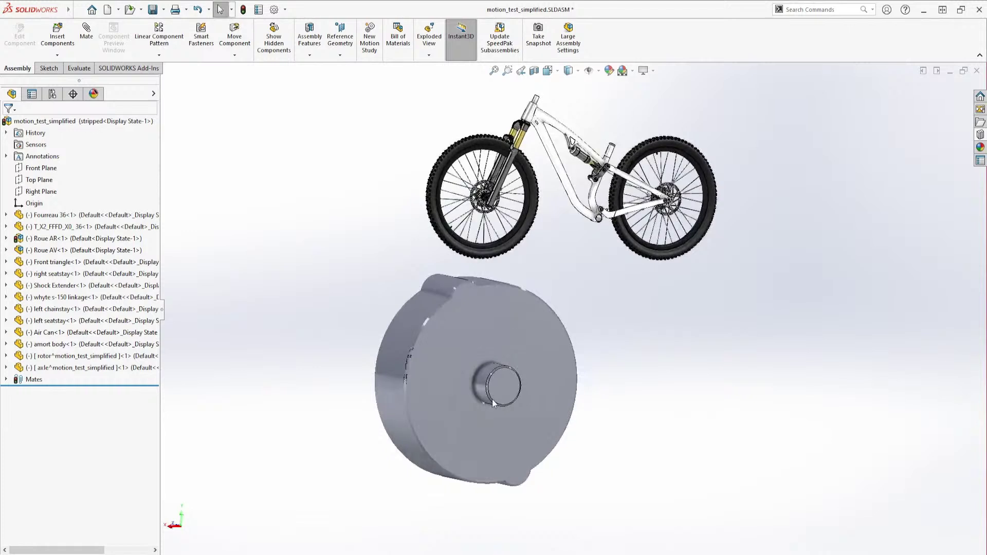
{"action": "mouse_move", "coordinate": [500, 389]}
{"action": "left_mouse_down"}
{"action": "mouse_move", "coordinate": [501, 342]}
{"action": "mouse_move", "coordinate": [493, 381]}
{"action": "left_mouse_up"}
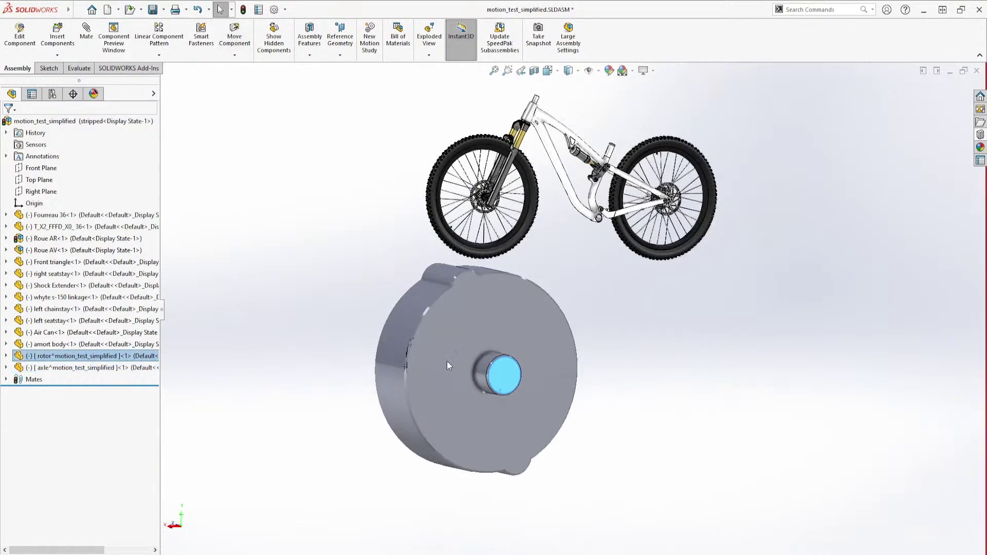
{"action": "left_click_drag", "start_coordinate": [446, 361], "coordinate": [460, 344]}
{"action": "key", "text": "Escape"}
Step: Start Copy with Mates on the axle and proceed to defining the mate references of the copy
{"action": "middle_click_drag", "start_coordinate": [787, 368], "coordinate": [697, 371]}
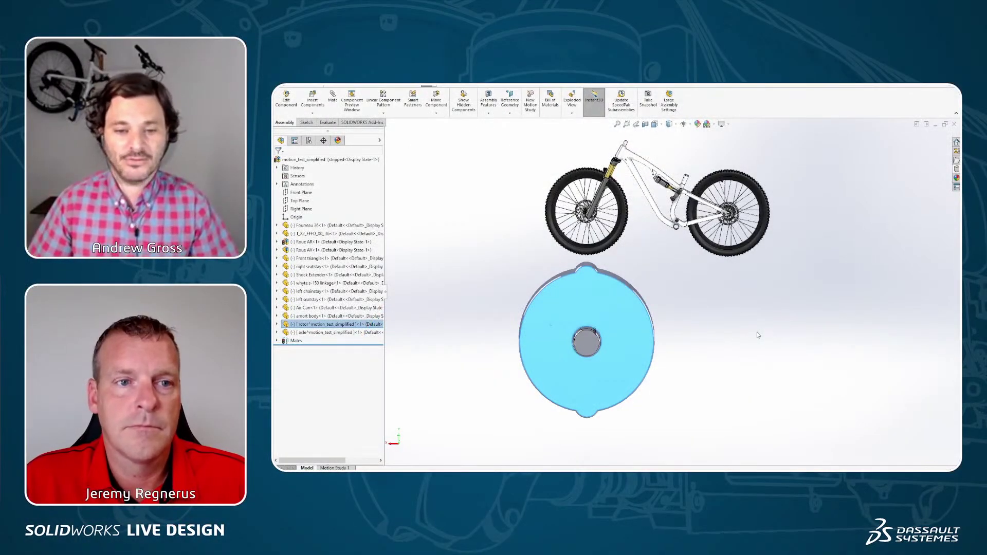
{"action": "middle_click_drag", "start_coordinate": [718, 332], "coordinate": [847, 323]}
{"action": "left_click", "coordinate": [847, 324]}
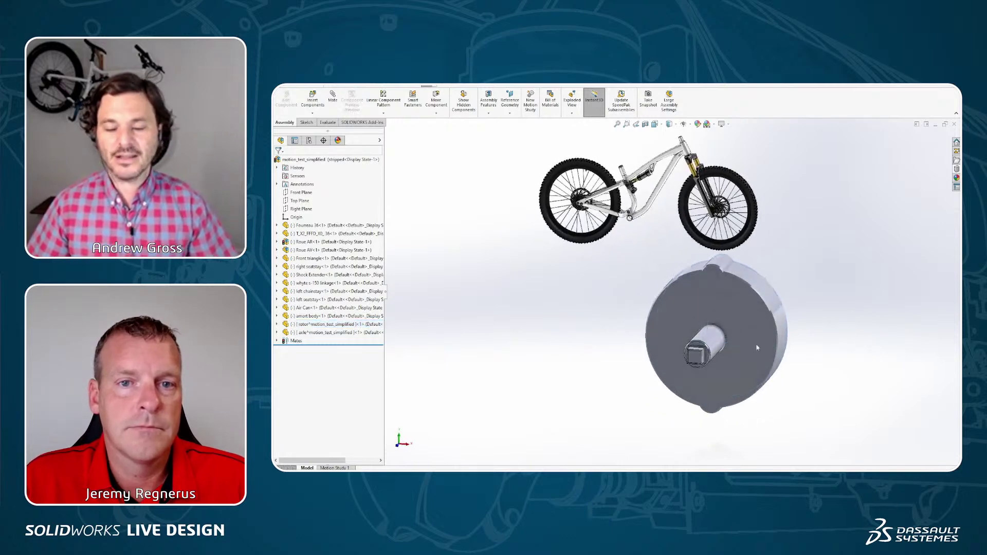
{"action": "left_click", "coordinate": [714, 340]}
{"action": "right_click", "coordinate": [714, 340]}
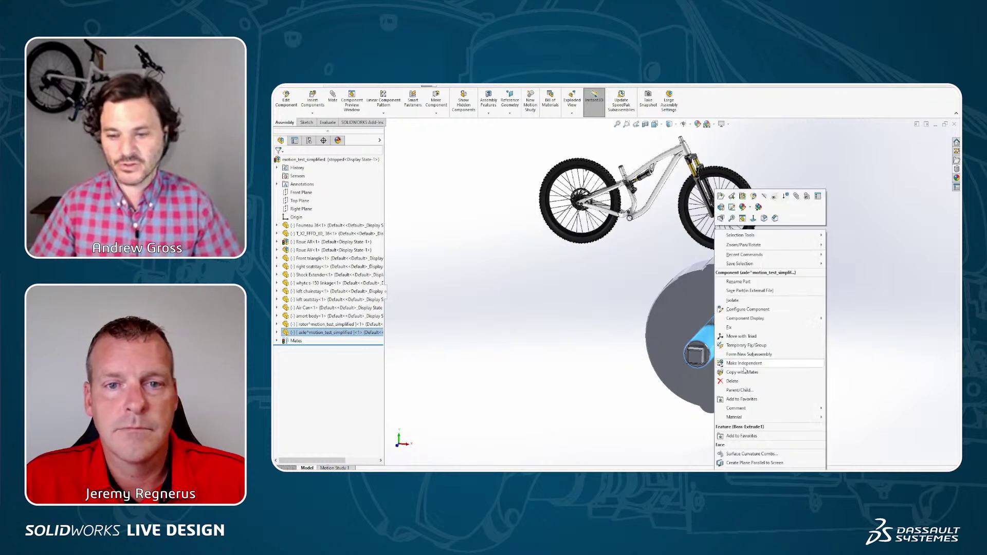
{"action": "left_click", "coordinate": [770, 372]}
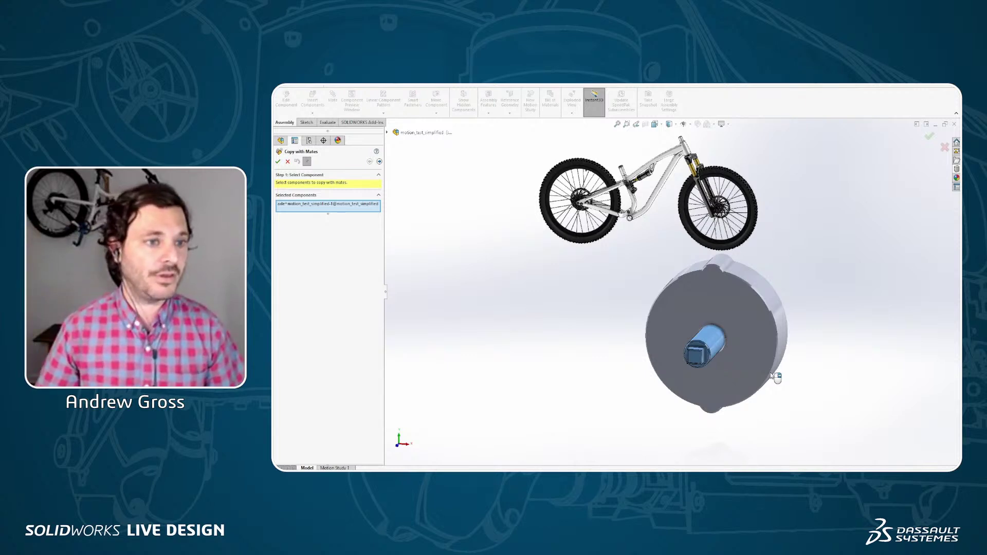
{"action": "left_click", "coordinate": [379, 161]}
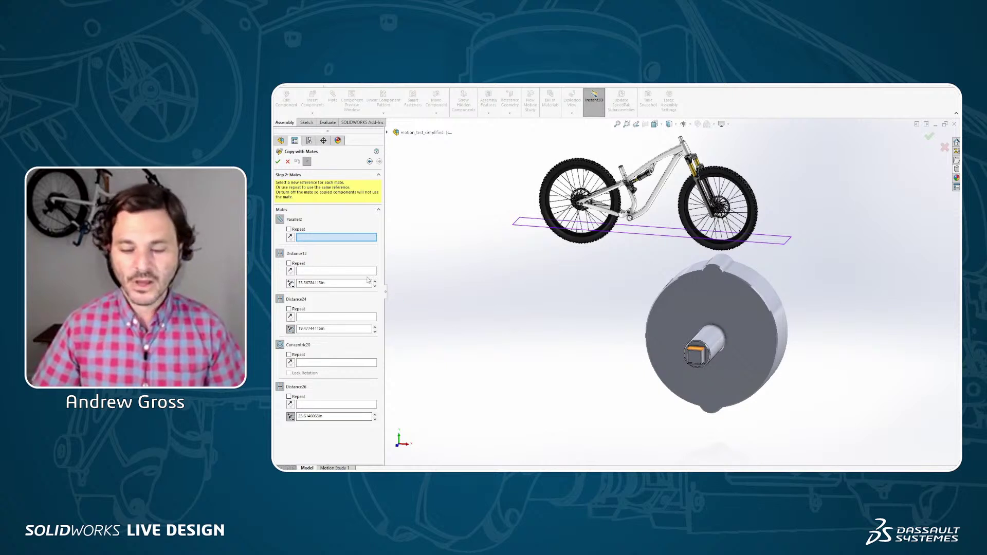
Step: Repeat the Top Plane reference for the axle copy's Parallel2 mate
{"action": "middle_click_drag", "start_coordinate": [855, 285], "coordinate": [827, 310]}
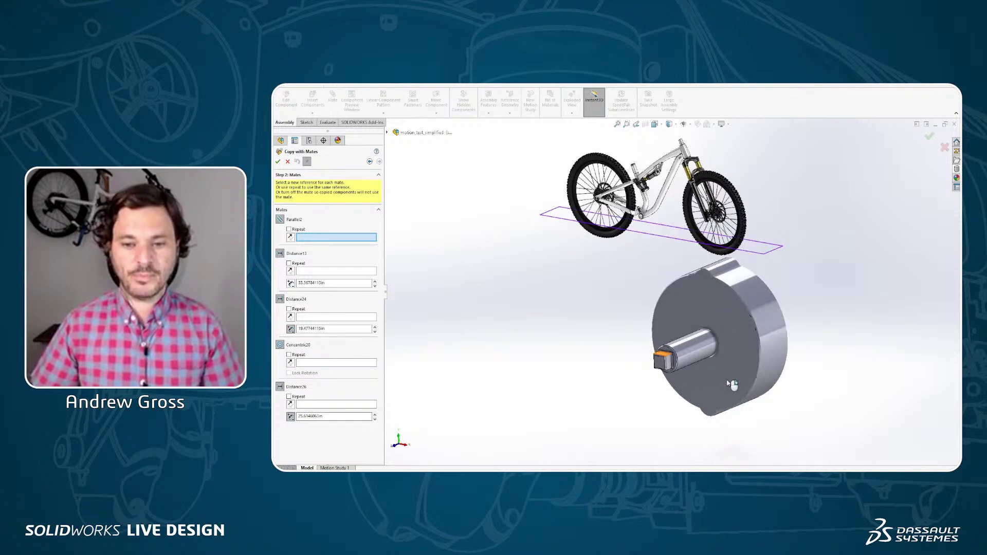
{"action": "middle_click_drag", "start_coordinate": [732, 386], "coordinate": [803, 274]}
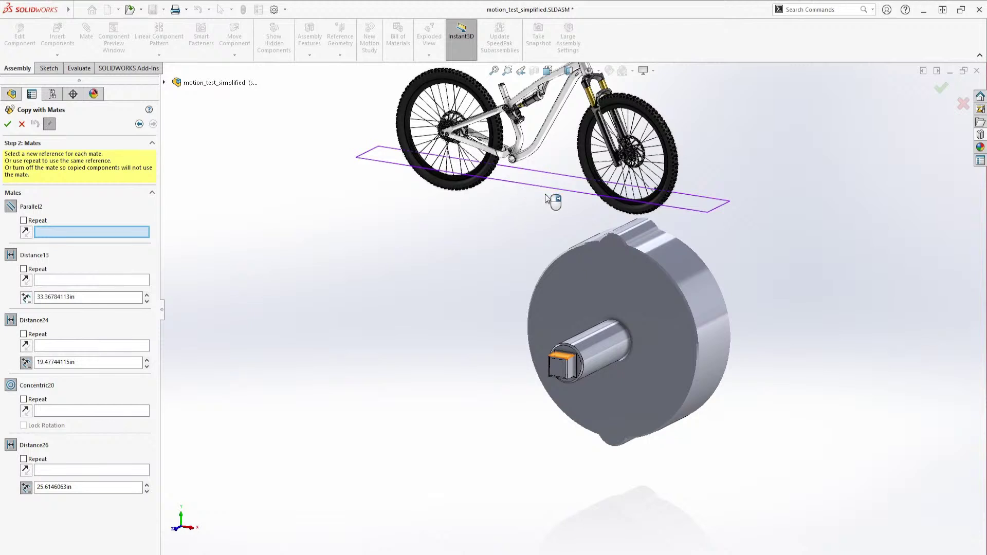
{"action": "mouse_move", "coordinate": [546, 196]}
{"action": "middle_mouse_down"}
{"action": "mouse_move", "coordinate": [532, 195]}
{"action": "mouse_move", "coordinate": [540, 205]}
{"action": "middle_mouse_up"}
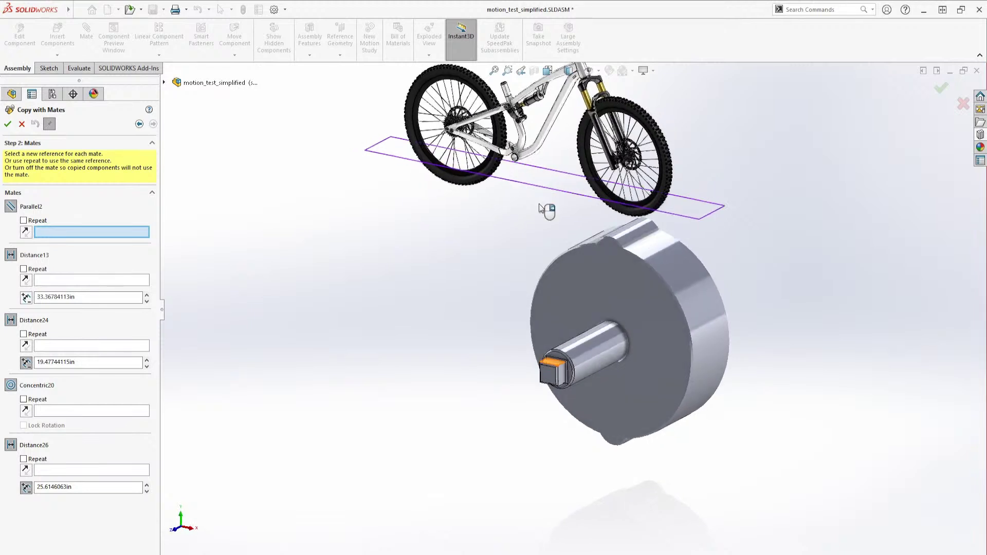
{"action": "left_click", "coordinate": [24, 222]}
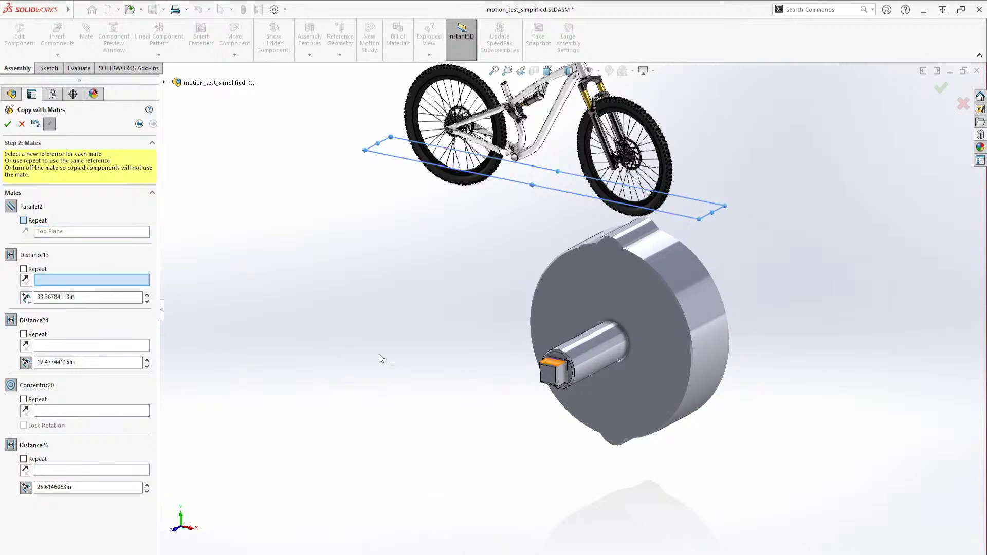
Step: Repeat the Right Plane reference for the axle copy's Distance13 mate and flip its dimension direction
{"action": "middle_click_drag", "start_coordinate": [379, 357], "coordinate": [706, 407]}
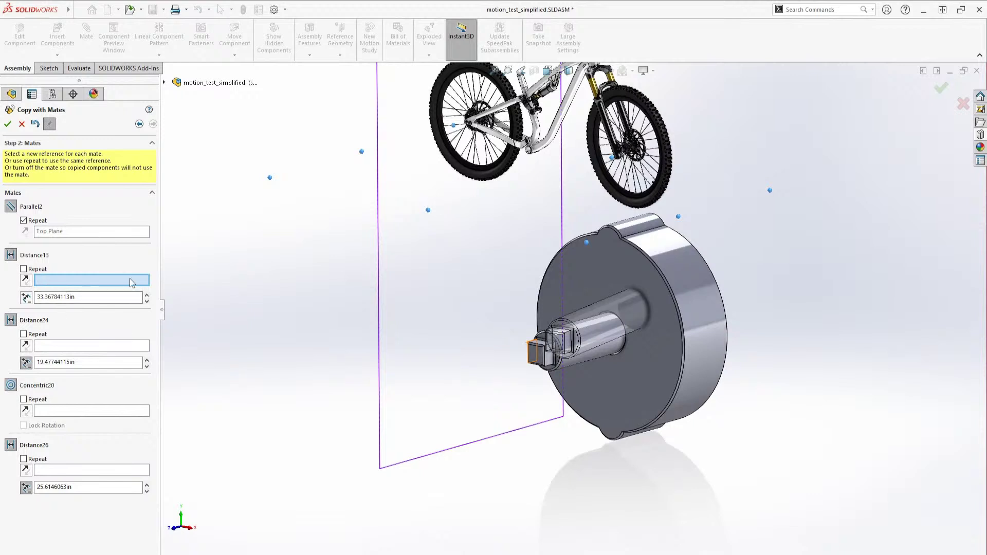
{"action": "middle_click_drag", "start_coordinate": [449, 351], "coordinate": [478, 346]}
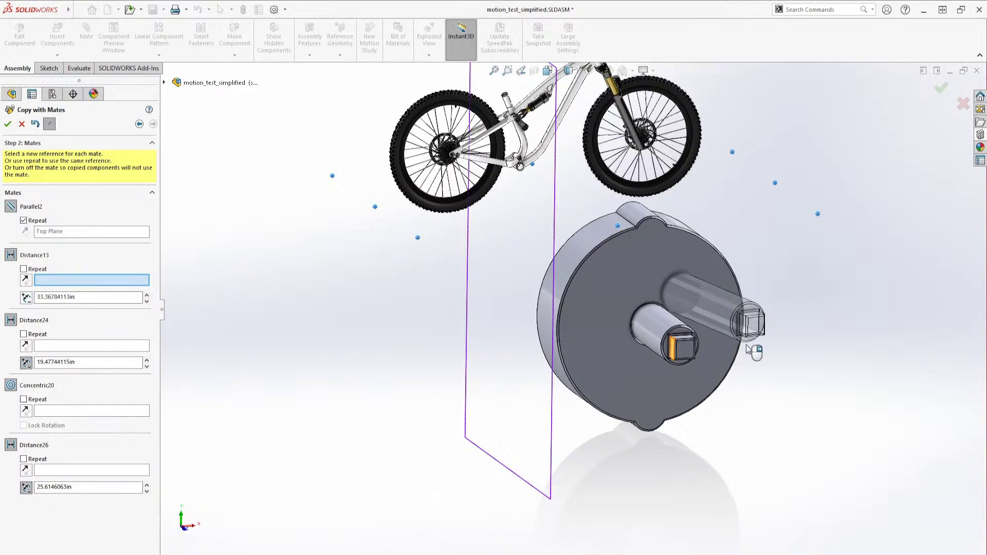
{"action": "middle_click_drag", "start_coordinate": [753, 352], "coordinate": [740, 351]}
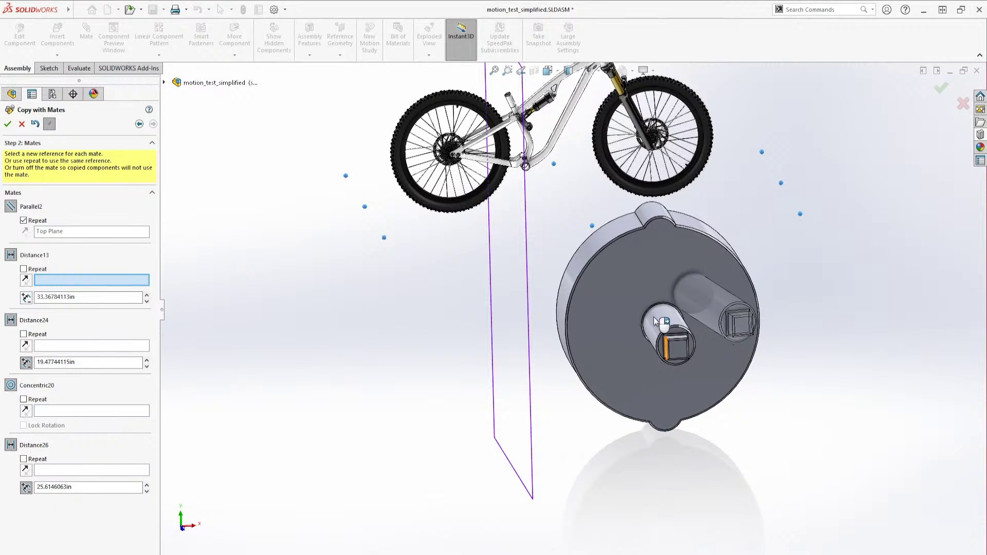
{"action": "left_click", "coordinate": [26, 298]}
{"action": "left_click", "coordinate": [23, 269]}
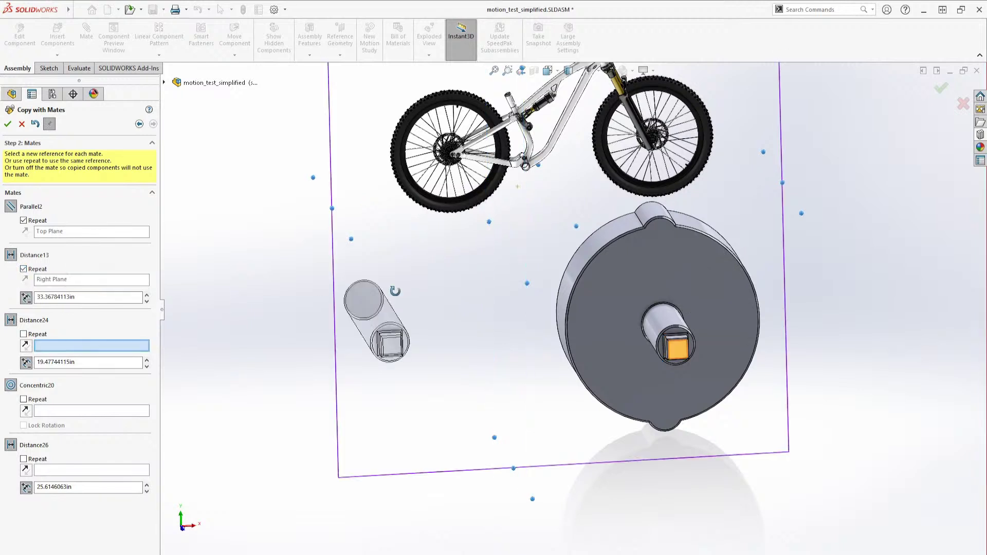
{"action": "middle_click_drag", "start_coordinate": [395, 291], "coordinate": [396, 289]}
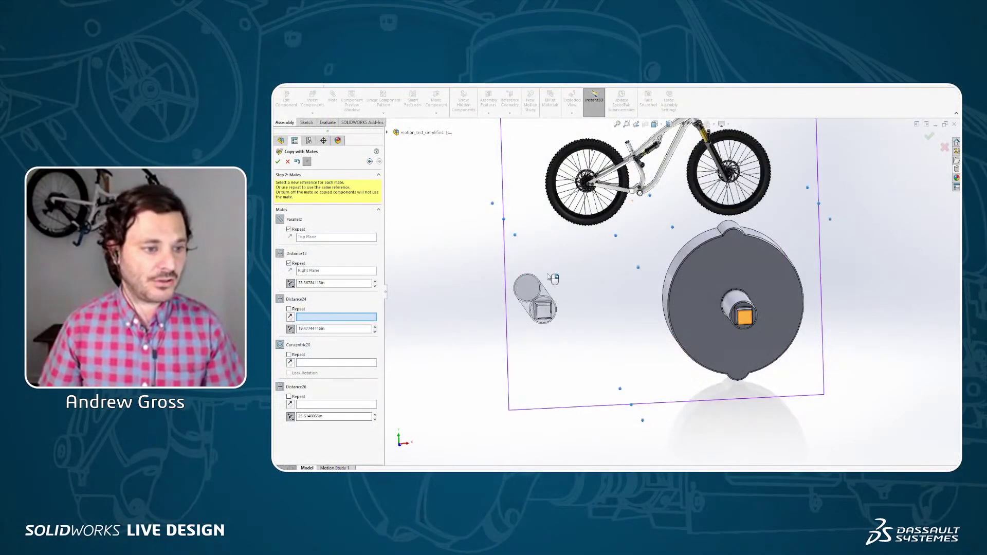
Step: Set the Distance13 value of the axle copy to 11 in
{"action": "double_click", "coordinate": [315, 283]}
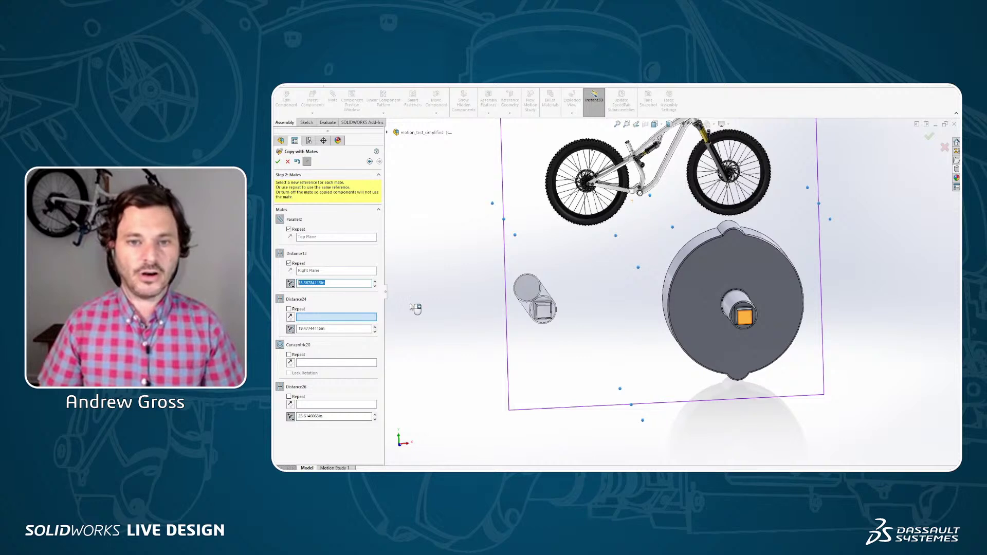
{"action": "mouse_move", "coordinate": [628, 275]}
{"action": "middle_mouse_down"}
{"action": "mouse_move", "coordinate": [628, 265]}
{"action": "mouse_move", "coordinate": [631, 275]}
{"action": "middle_mouse_up"}
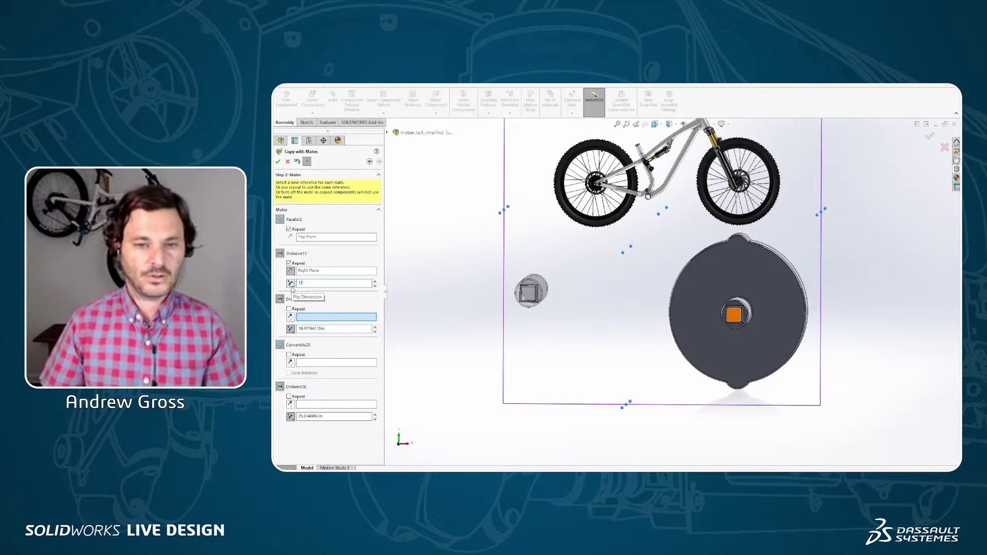
{"action": "middle_click_drag", "start_coordinate": [613, 300], "coordinate": [611, 295]}
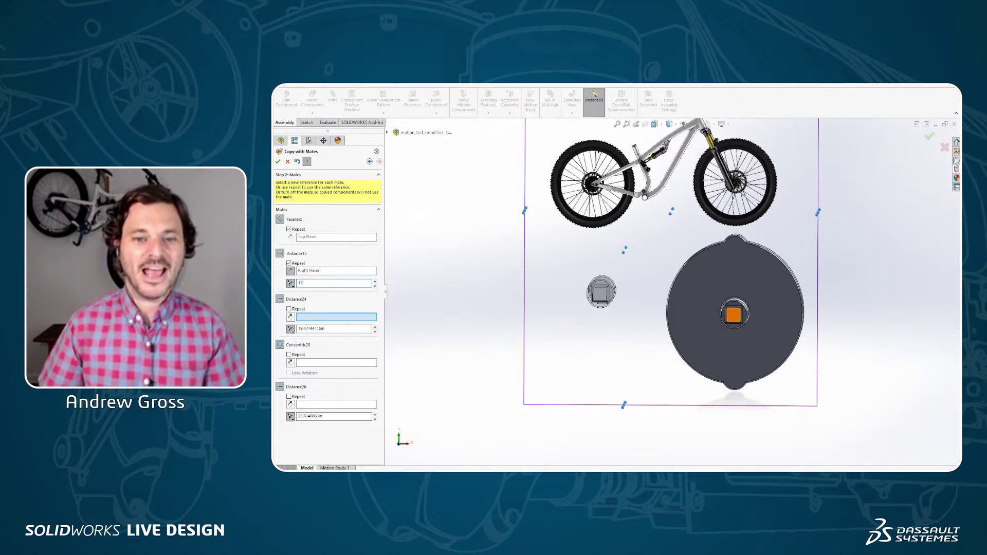
{"action": "middle_click_drag", "start_coordinate": [637, 332], "coordinate": [631, 327]}
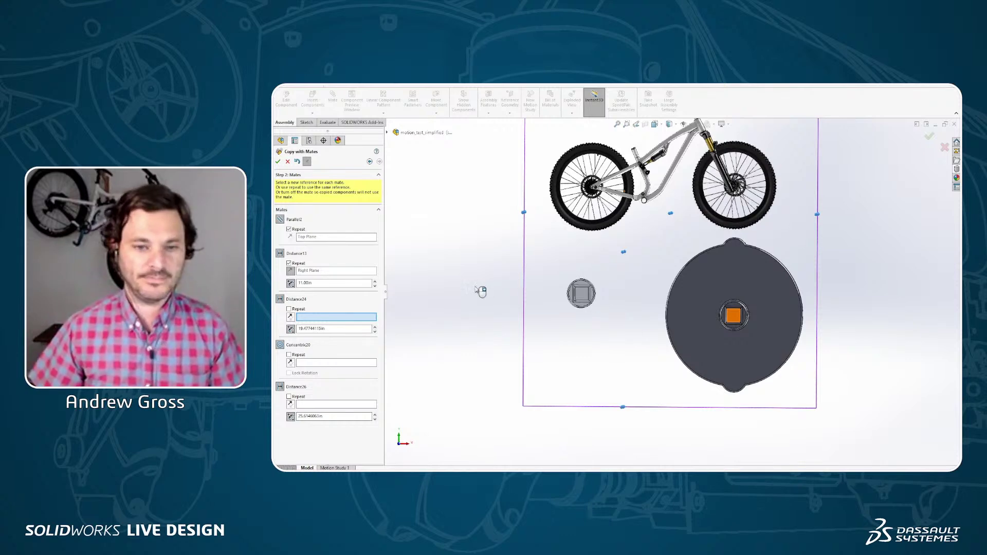
Step: Repeat the Front Plane reference for Distance24 and check the previewed position of the axle copy
{"action": "middle_click_drag", "start_coordinate": [580, 336], "coordinate": [554, 332]}
{"action": "middle_click_drag", "start_coordinate": [403, 368], "coordinate": [371, 384]}
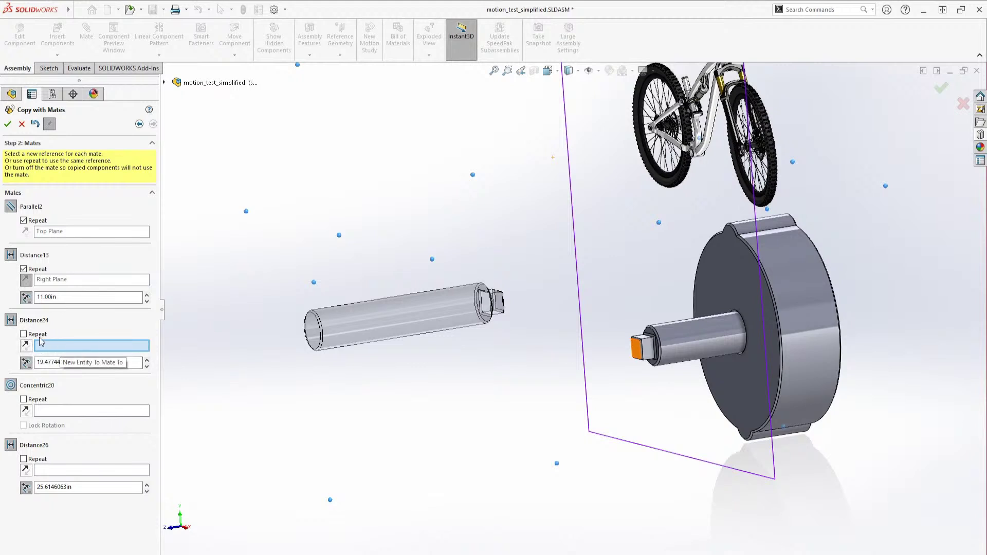
{"action": "left_click", "coordinate": [31, 334]}
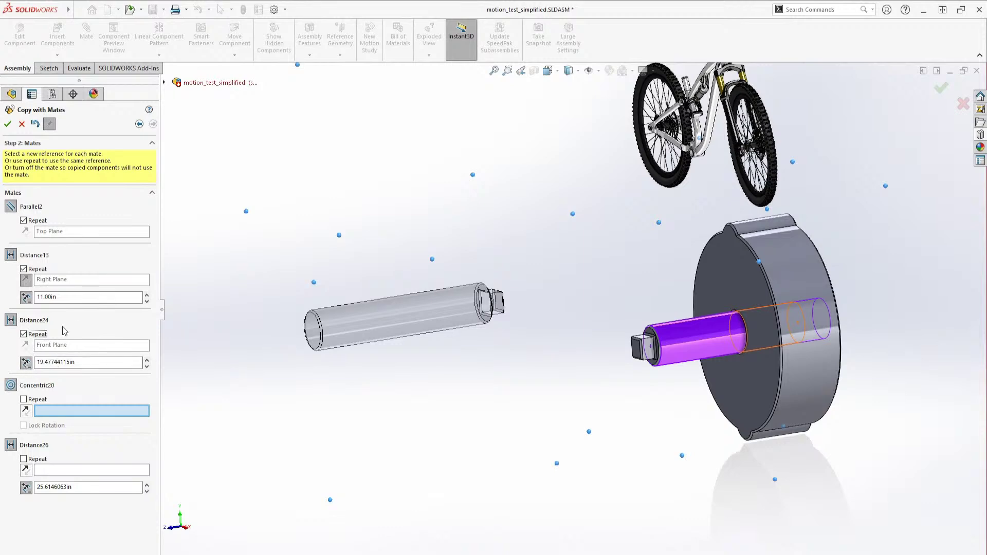
{"action": "middle_click_drag", "start_coordinate": [310, 387], "coordinate": [280, 354]}
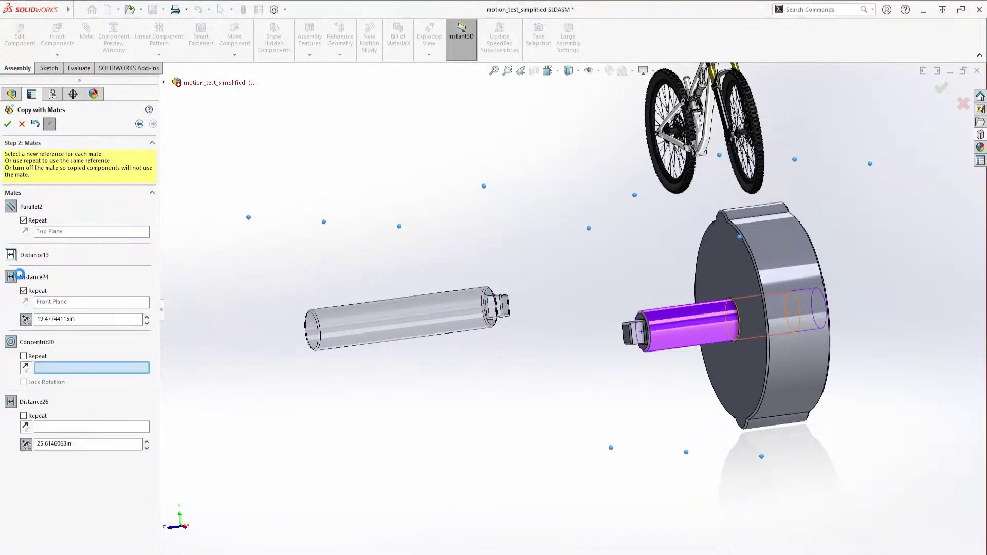
Step: Switch the copy's Distance13 and Distance24 mates off and back on to clear their references
{"action": "left_click", "coordinate": [23, 269]}
{"action": "left_click", "coordinate": [26, 284]}
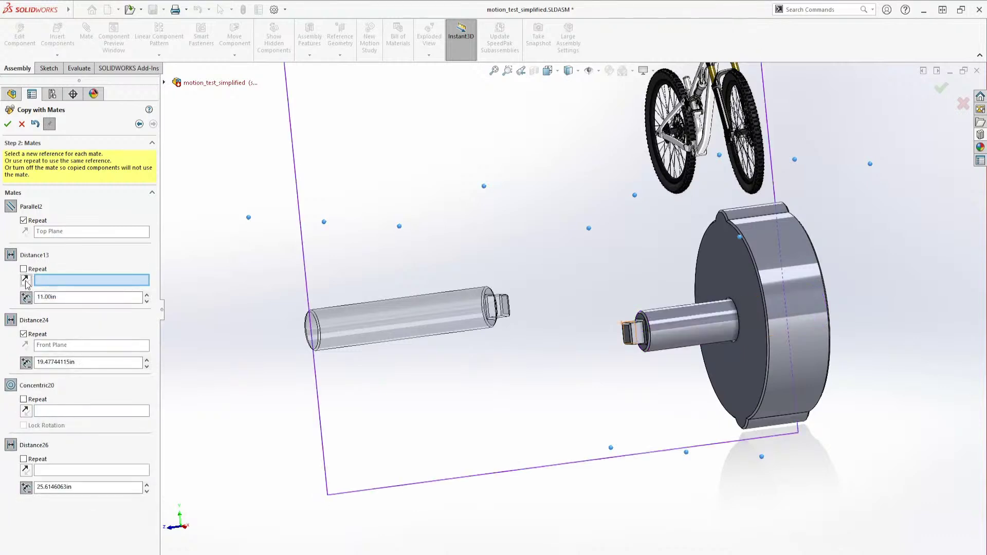
{"action": "left_click", "coordinate": [11, 321]}
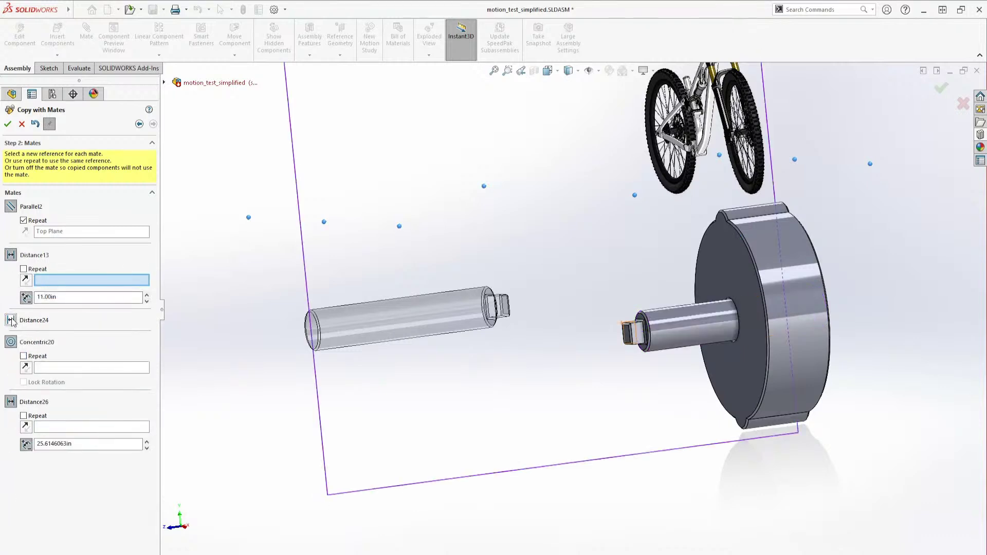
{"action": "left_click", "coordinate": [11, 320]}
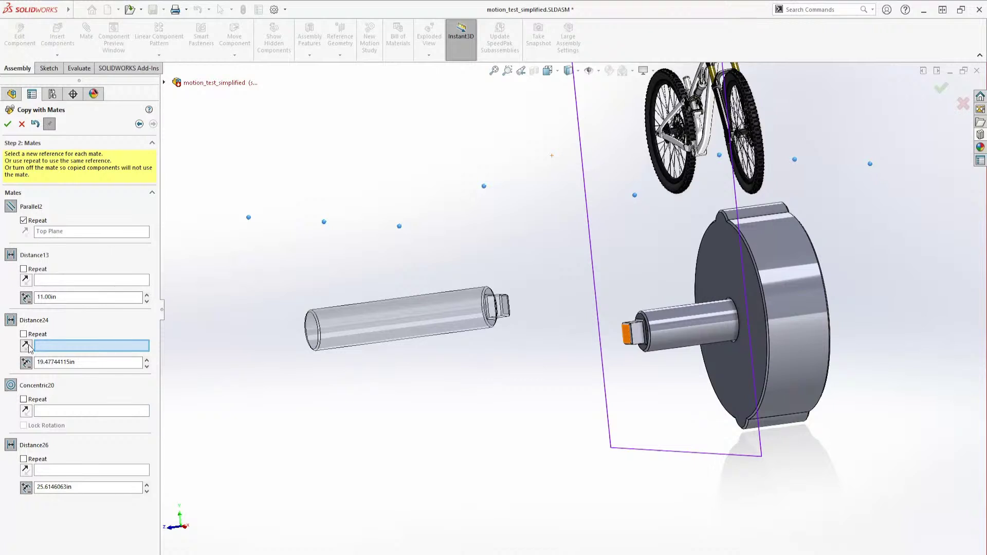
{"action": "middle_click_drag", "start_coordinate": [345, 362], "coordinate": [366, 350]}
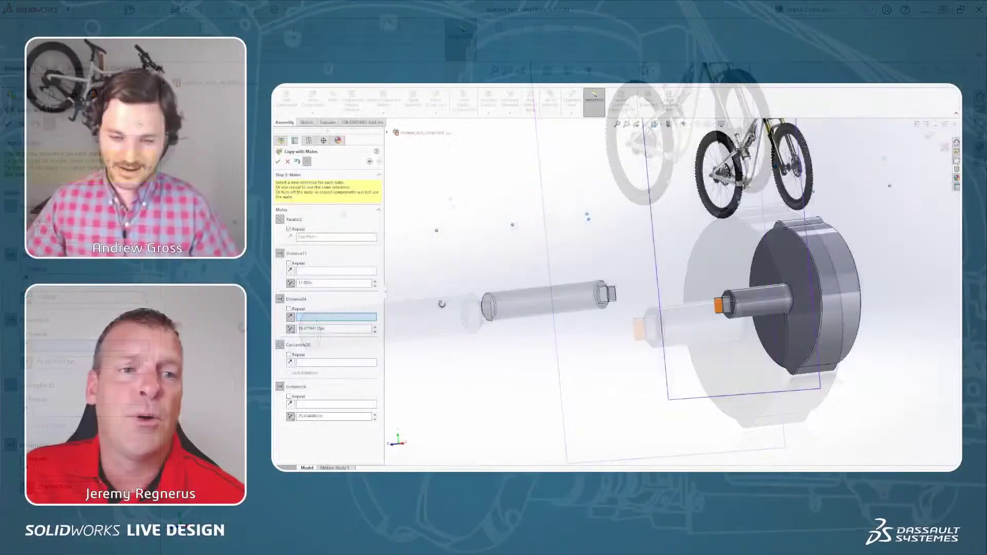
{"action": "middle_click_drag", "start_coordinate": [246, 339], "coordinate": [198, 329]}
{"action": "middle_click_drag", "start_coordinate": [411, 306], "coordinate": [427, 310]}
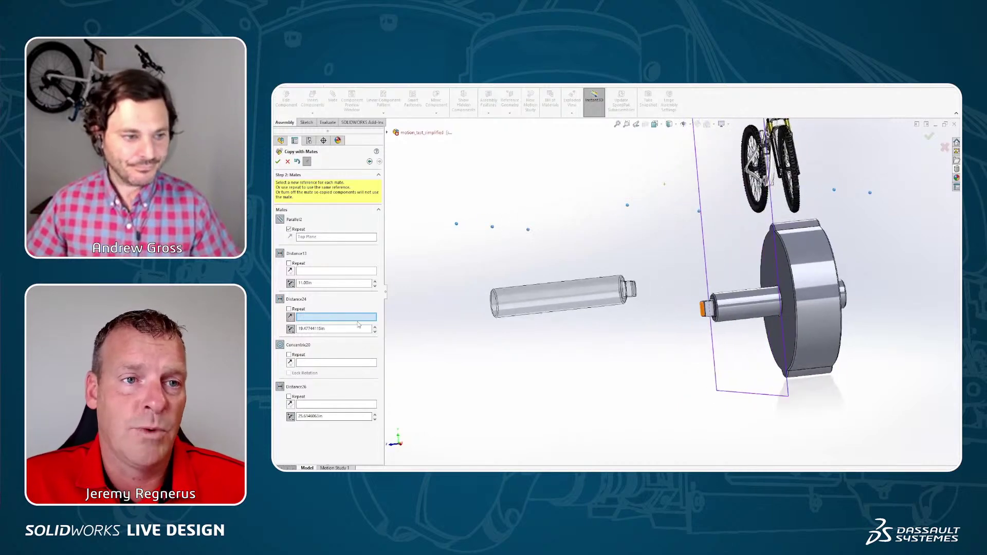
Step: Apply the repeated Front Plane reference to the copy's Distance24 mate and flip its dimension direction
{"action": "left_click", "coordinate": [289, 309]}
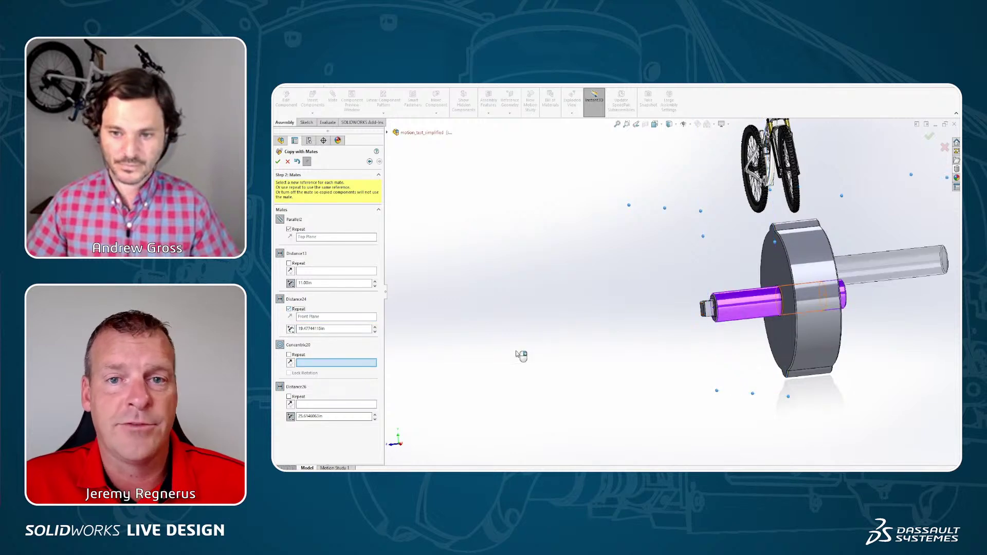
{"action": "middle_click_drag", "start_coordinate": [671, 354], "coordinate": [792, 350]}
{"action": "left_click", "coordinate": [292, 331]}
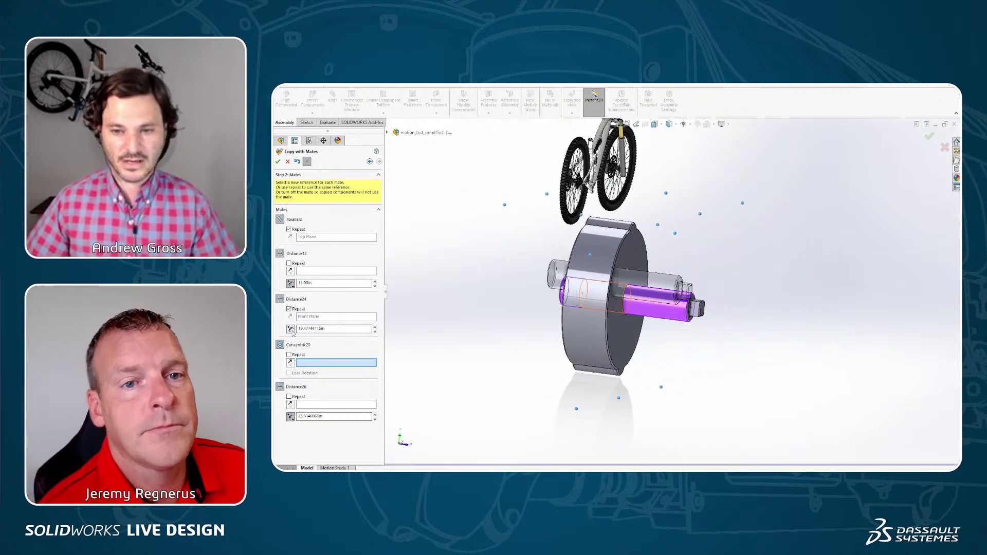
{"action": "middle_click_drag", "start_coordinate": [663, 328], "coordinate": [437, 313]}
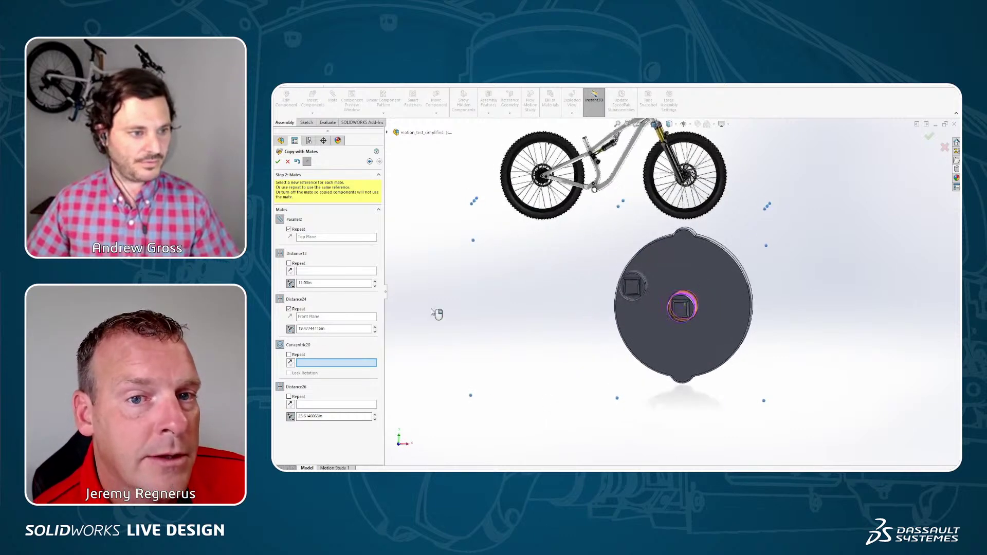
Step: Restore the repeated Right Plane reference for Distance13 and create the axle copy with its mates
{"action": "left_click", "coordinate": [289, 263]}
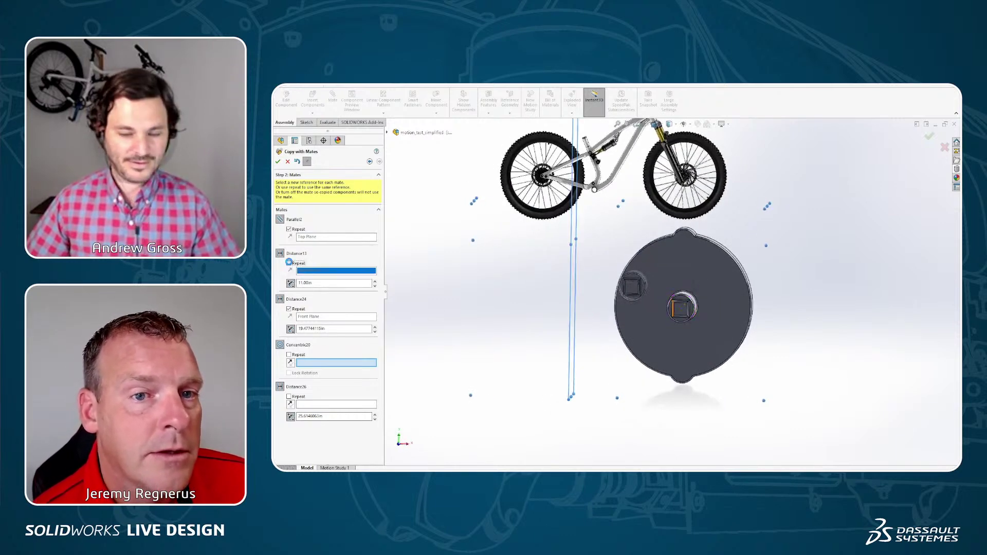
{"action": "middle_click_drag", "start_coordinate": [683, 306], "coordinate": [514, 340]}
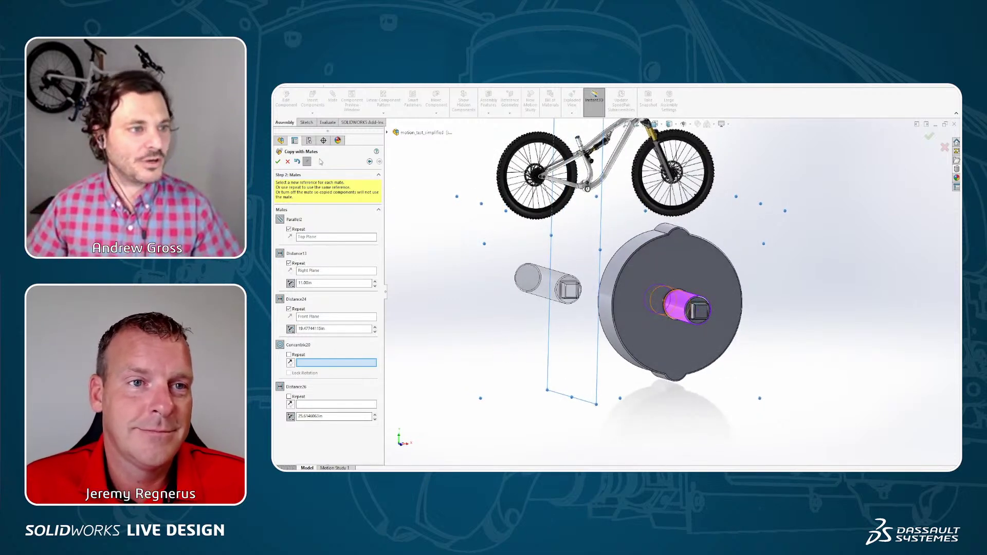
{"action": "left_click", "coordinate": [278, 161]}
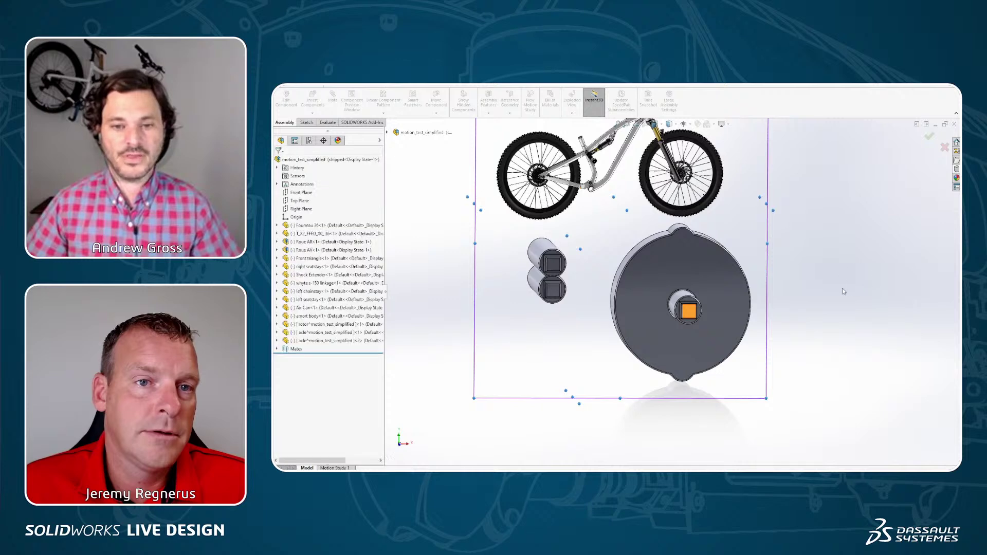
Step: Start a Copy with Mates of the rotor and proceed to its mate references
{"action": "middle_click_drag", "start_coordinate": [838, 285], "coordinate": [816, 298]}
{"action": "left_click", "coordinate": [692, 265]}
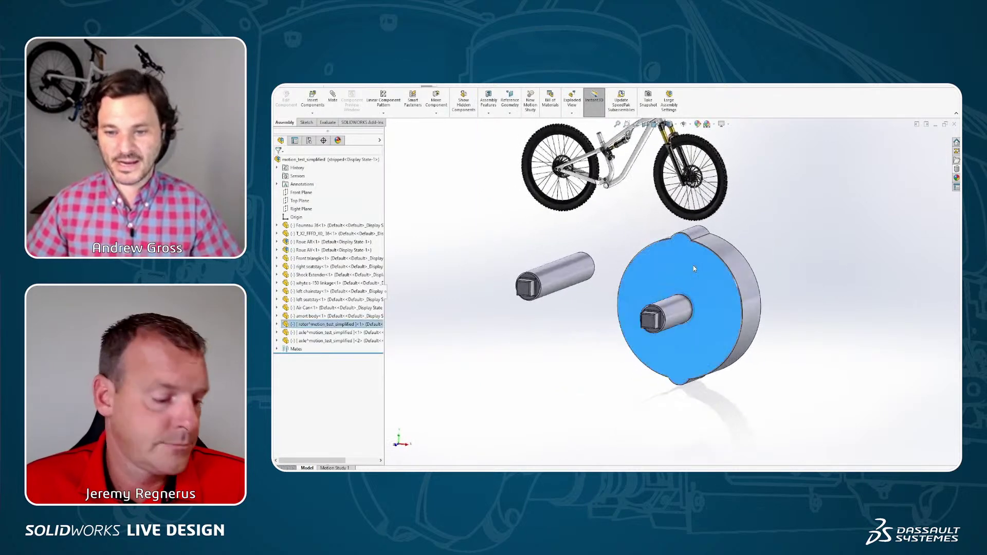
{"action": "right_click", "coordinate": [693, 265]}
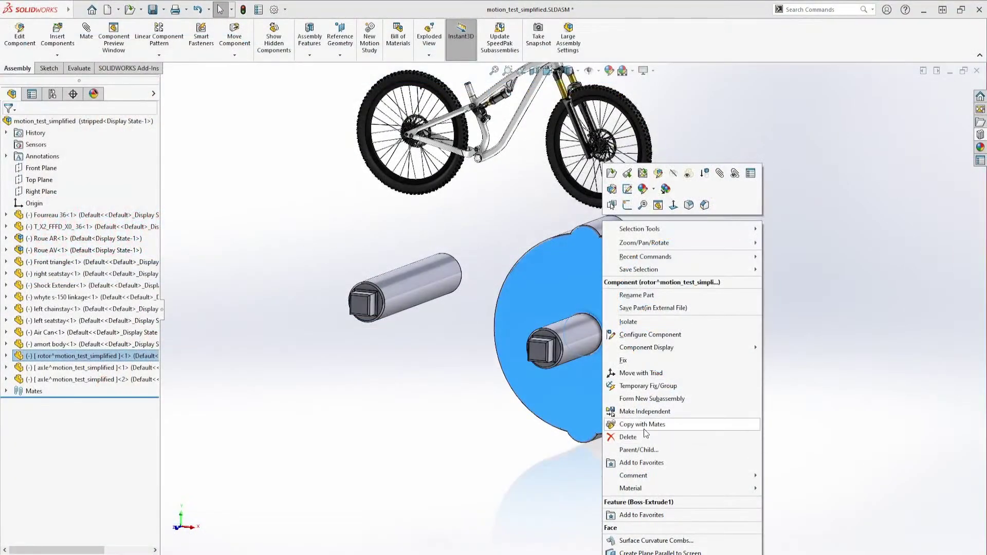
{"action": "left_click", "coordinate": [643, 424]}
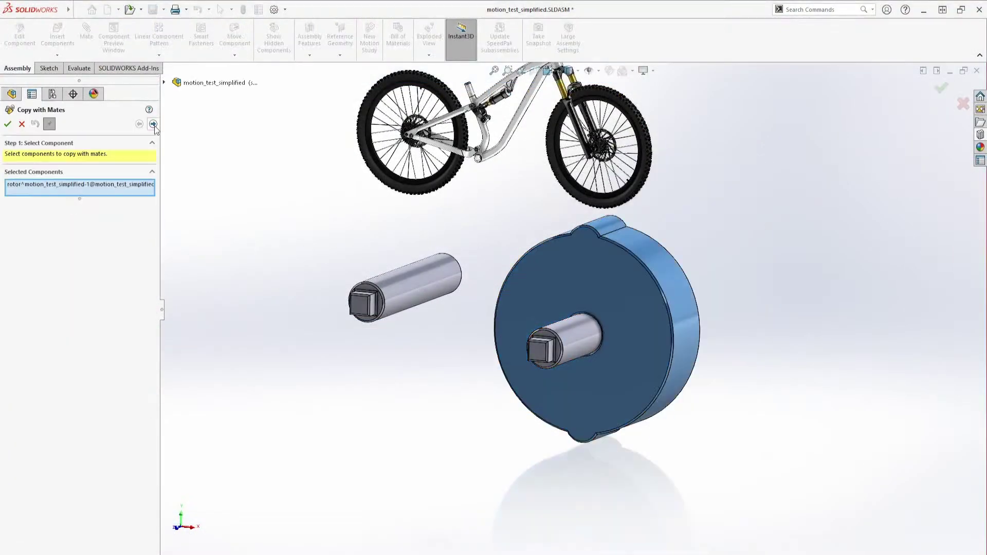
{"action": "left_click", "coordinate": [153, 125]}
Step: Use the second axle's cylindrical face as the copy's concentric reference, leave the distance reference empty, and create the rotor copy
{"action": "middle_click_drag", "start_coordinate": [488, 271], "coordinate": [574, 330]}
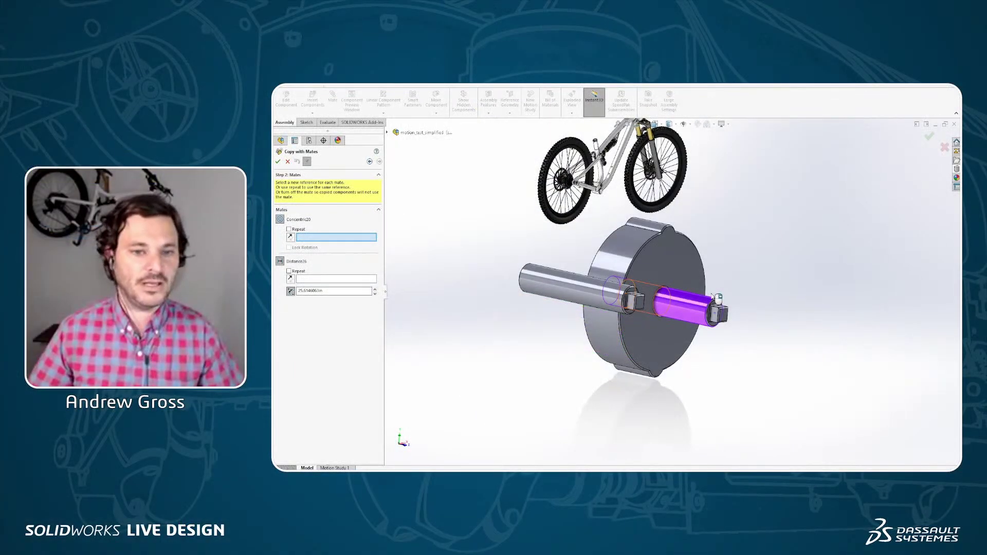
{"action": "left_click", "coordinate": [576, 293]}
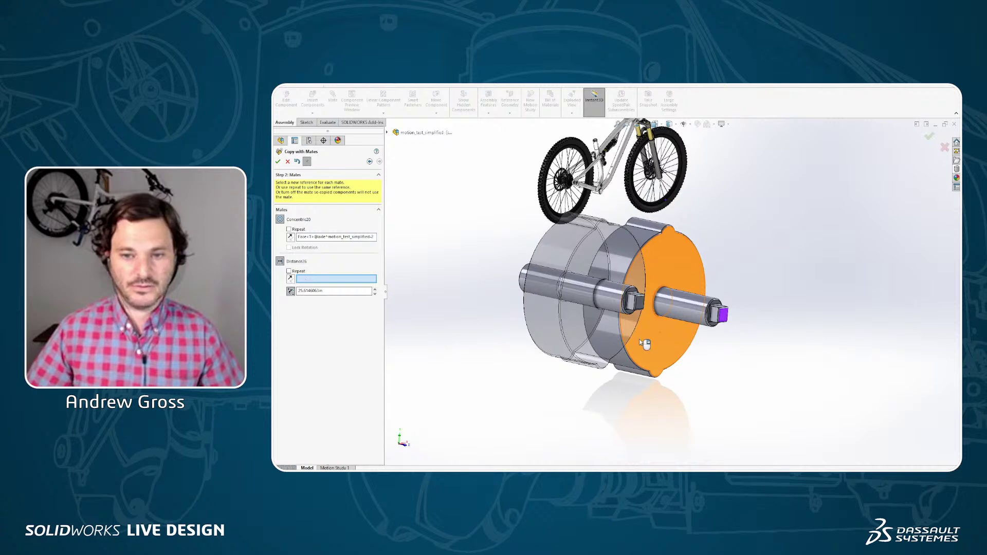
{"action": "middle_click_drag", "start_coordinate": [641, 343], "coordinate": [734, 344]}
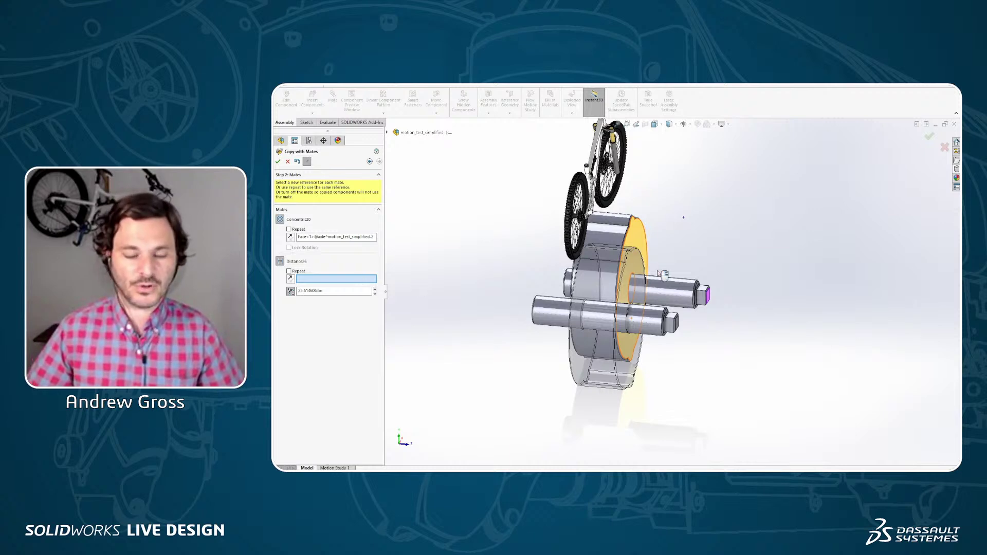
{"action": "middle_click_drag", "start_coordinate": [649, 290], "coordinate": [612, 282]}
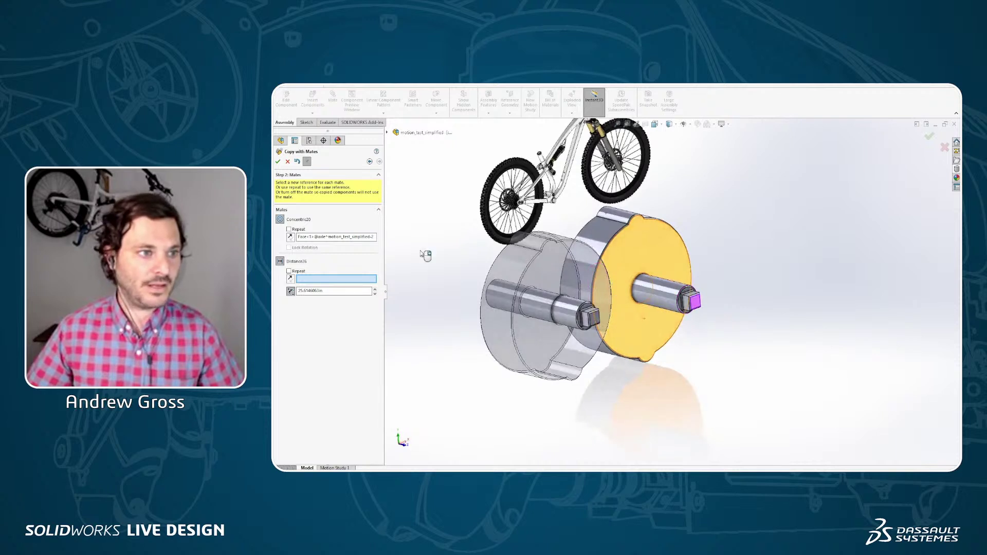
{"action": "left_click", "coordinate": [278, 162]}
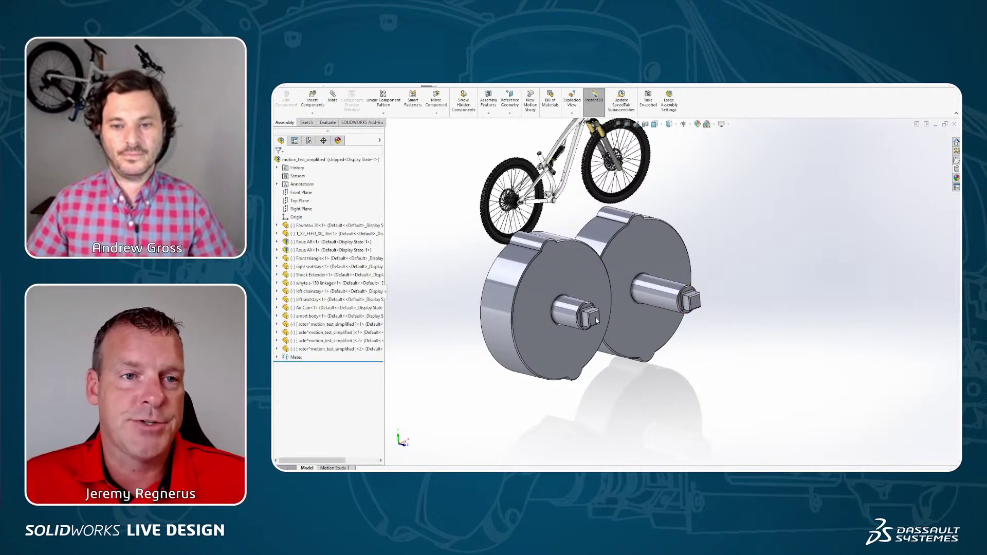
Step: Add a coincident mate between the flat front faces of the two rotors
{"action": "middle_click_drag", "start_coordinate": [610, 312], "coordinate": [599, 268]}
{"action": "left_click", "coordinate": [627, 239]}
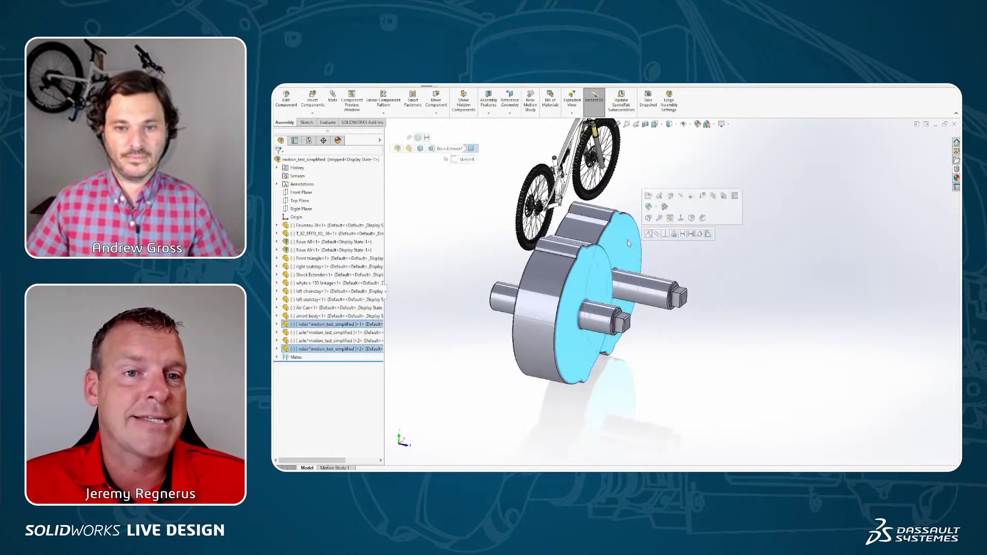
{"action": "left_click", "coordinate": [647, 235]}
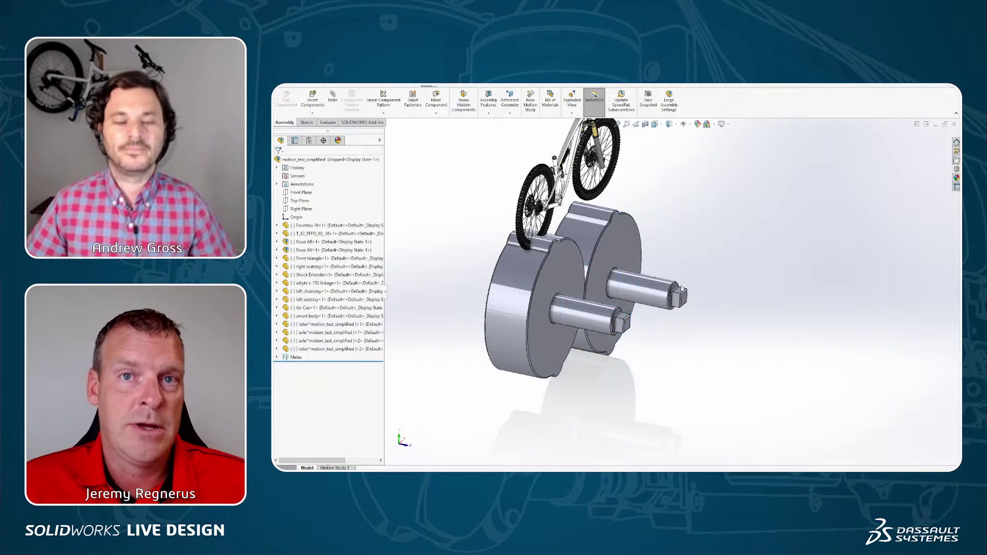
{"action": "key", "text": "ctrl+1"}
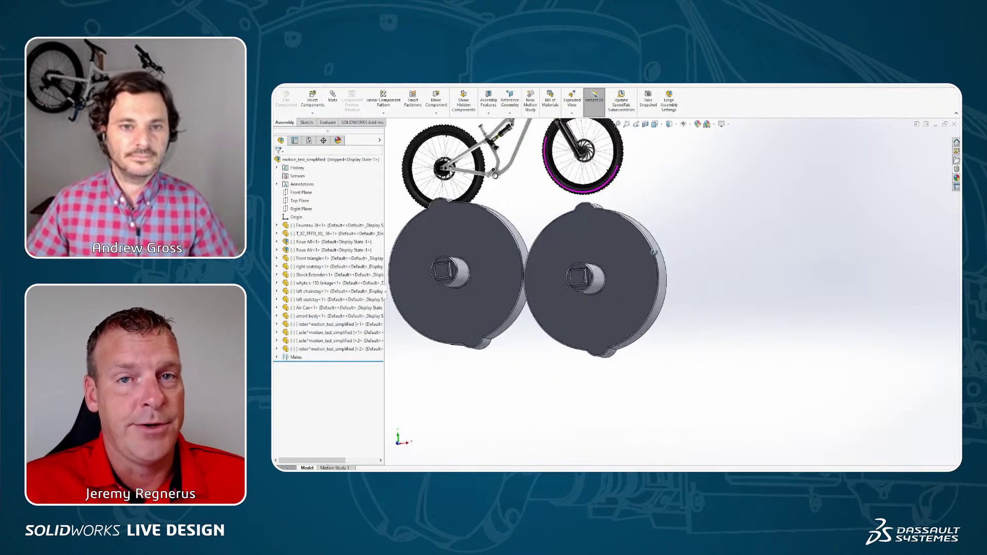
{"action": "key", "text": "f"}
{"action": "scroll", "coordinate": [638, 233], "scroll_direction": "down", "scroll_amount": 3}
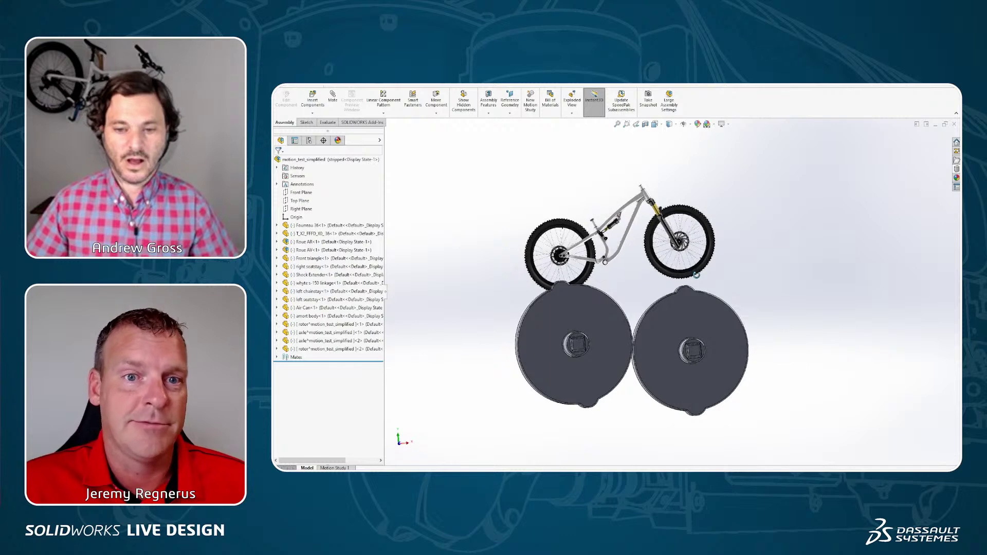
{"action": "middle_click_drag", "start_coordinate": [692, 283], "coordinate": [742, 295]}
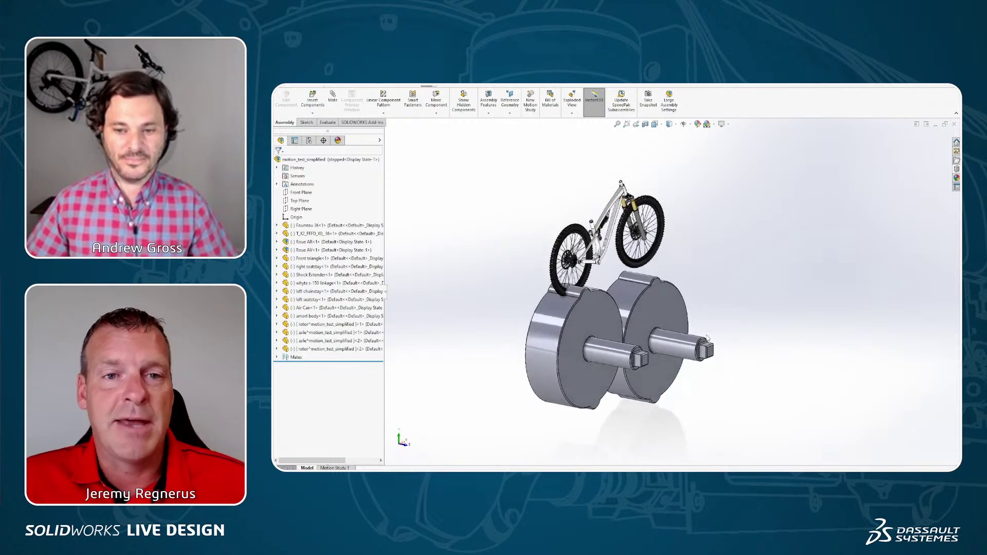
{"action": "scroll", "coordinate": [683, 377], "scroll_direction": "down", "scroll_amount": 5}
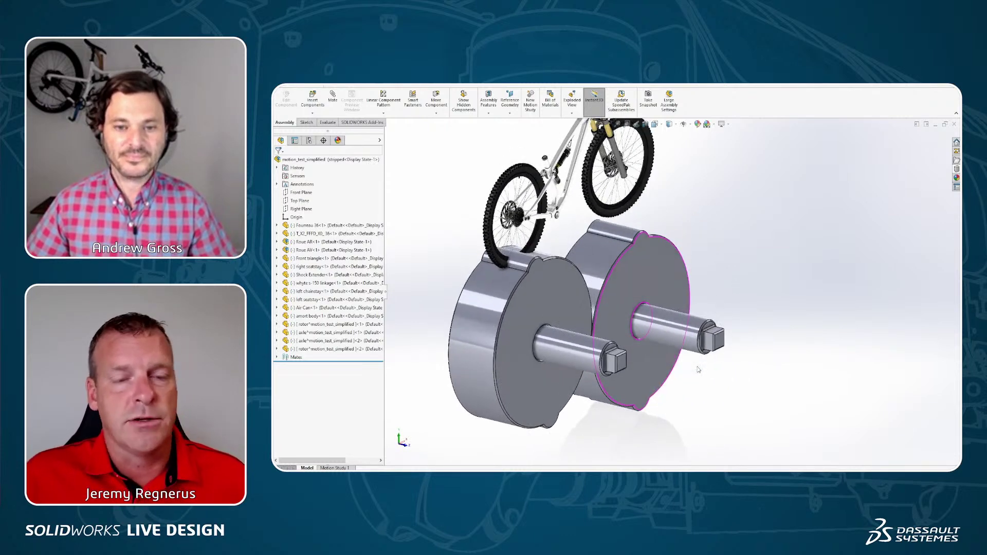
{"action": "middle_click_drag", "start_coordinate": [654, 393], "coordinate": [666, 365], "text": "ctrl"}
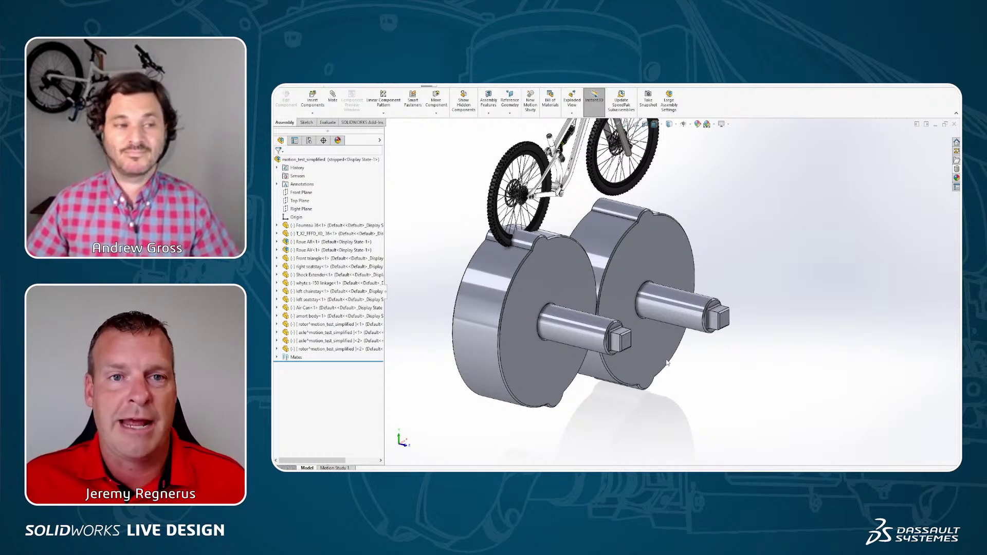
{"action": "left_click", "coordinate": [333, 97]}
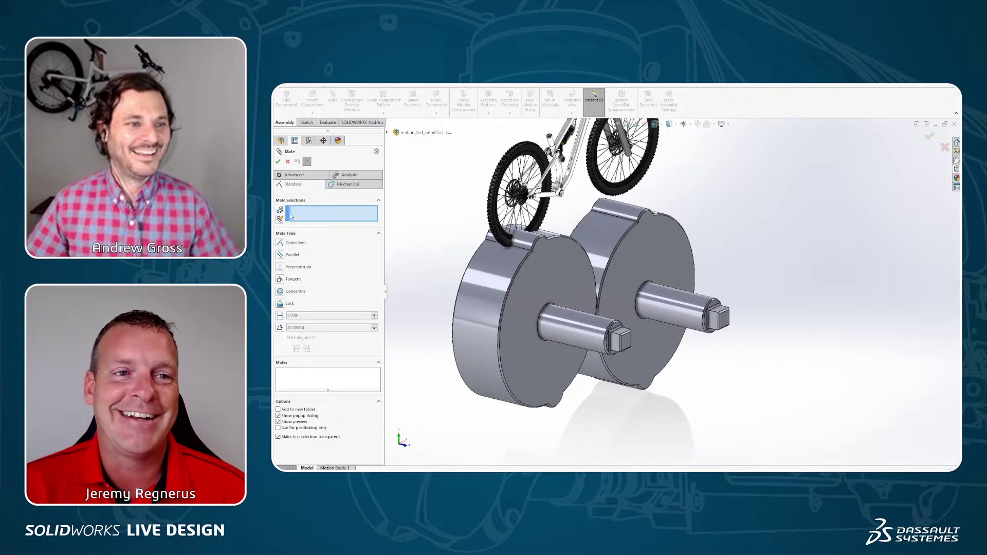
{"action": "left_click", "coordinate": [329, 184]}
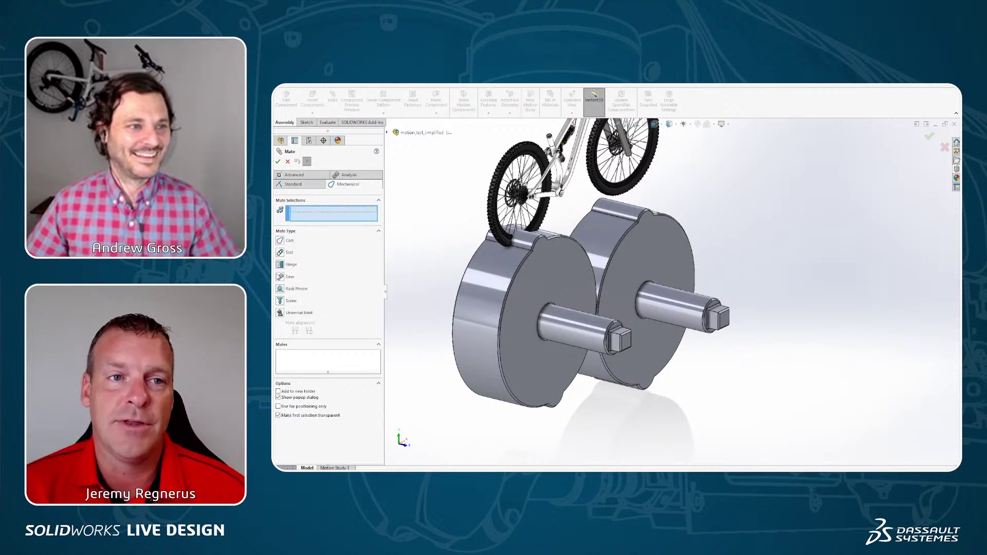
{"action": "key", "text": "Escape"}
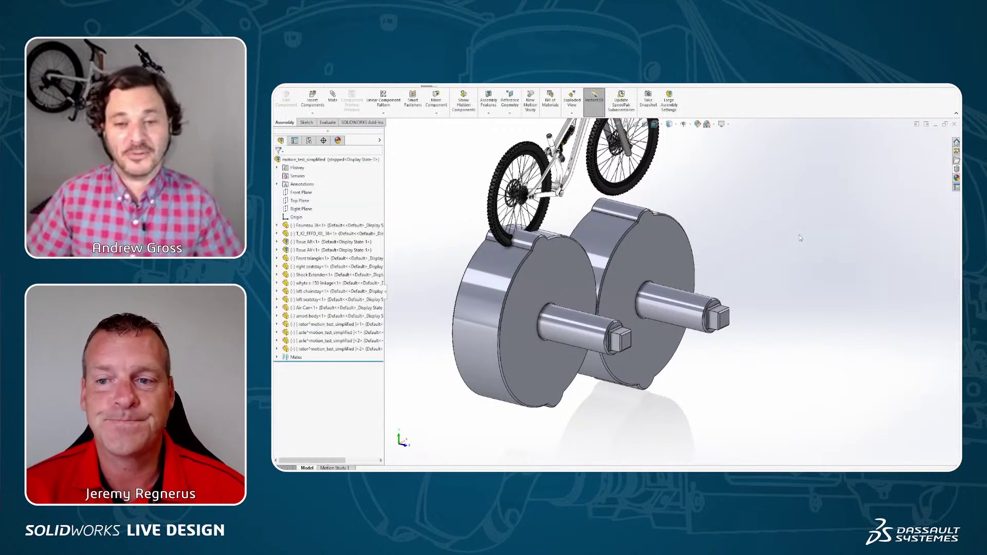
Step: Add a coincident mate between the upper flat faces of the two axles' square ends
{"action": "middle_click_drag", "start_coordinate": [799, 237], "coordinate": [788, 249]}
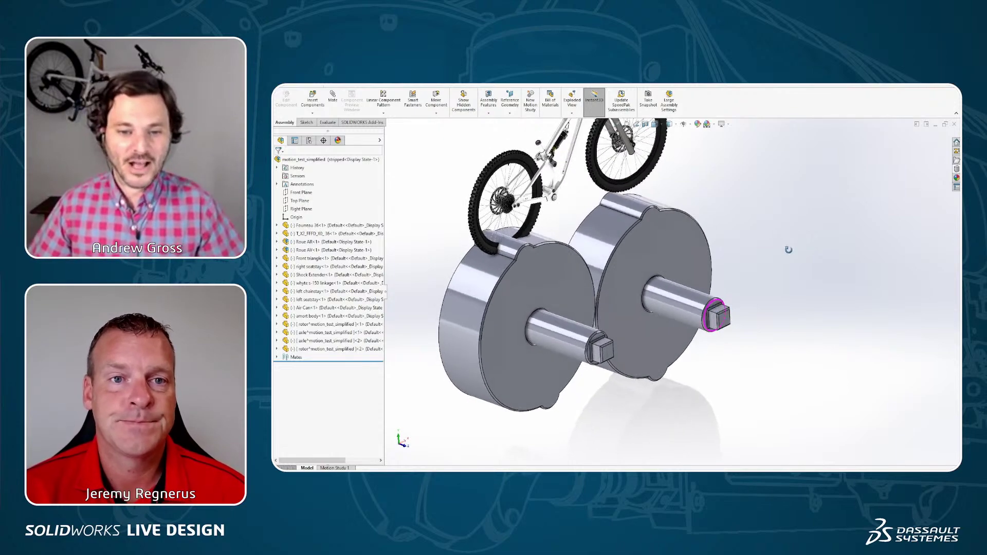
{"action": "left_click", "coordinate": [606, 348]}
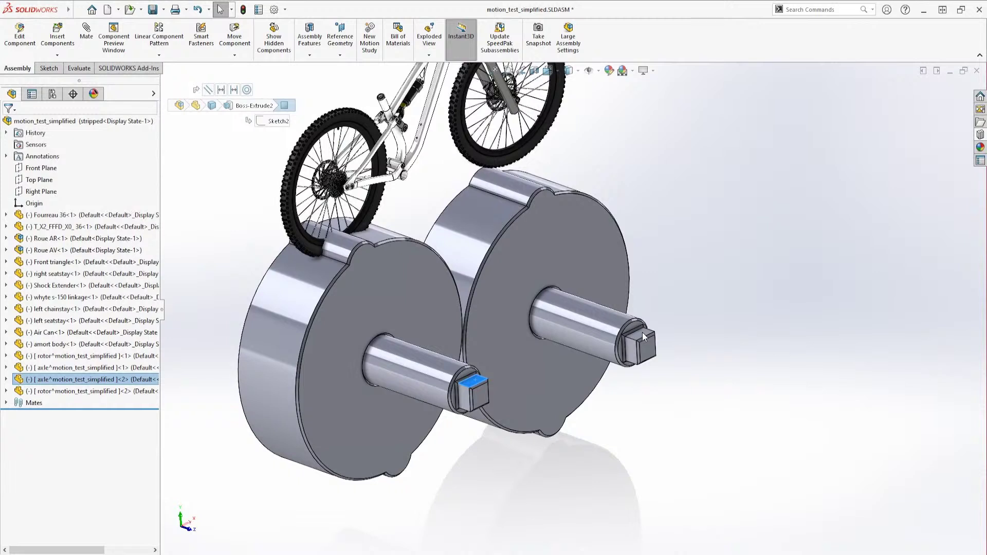
{"action": "left_click", "coordinate": [643, 335], "text": "ctrl"}
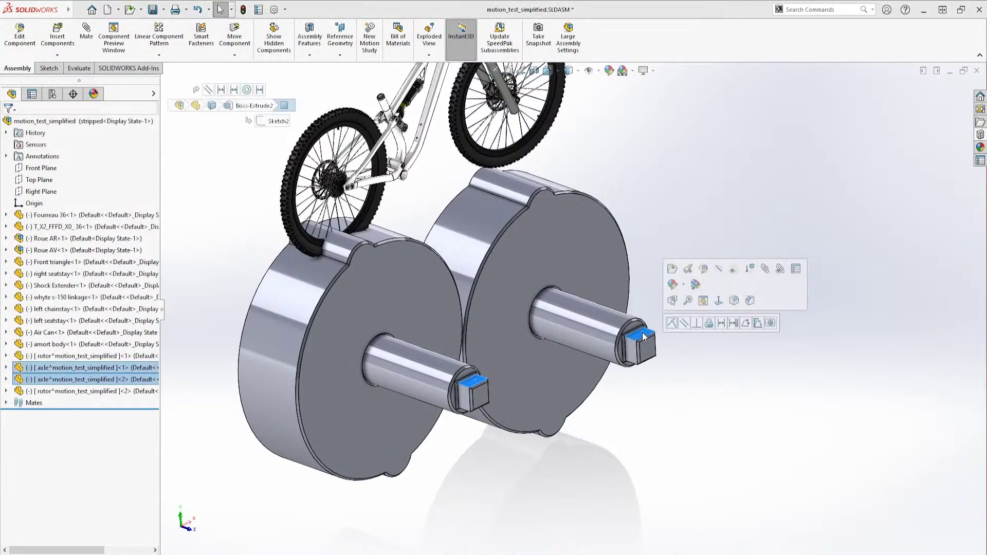
{"action": "left_click", "coordinate": [671, 324]}
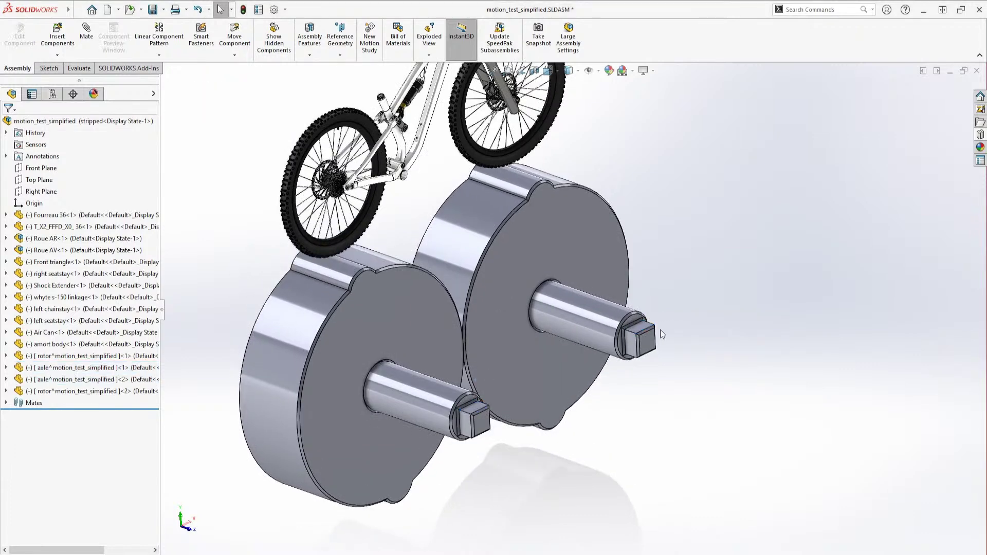
Step: Temporarily fix the axle of the rotor beneath the front wheel using Temporary Fix/Group
{"action": "middle_click_drag", "start_coordinate": [662, 334], "coordinate": [708, 268]}
{"action": "key", "text": "f"}
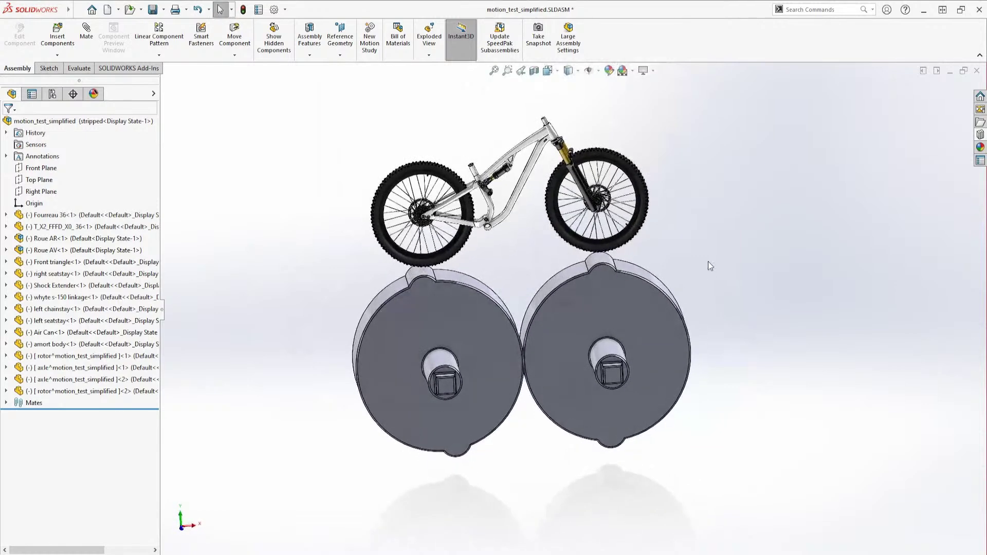
{"action": "right_click", "coordinate": [617, 352]}
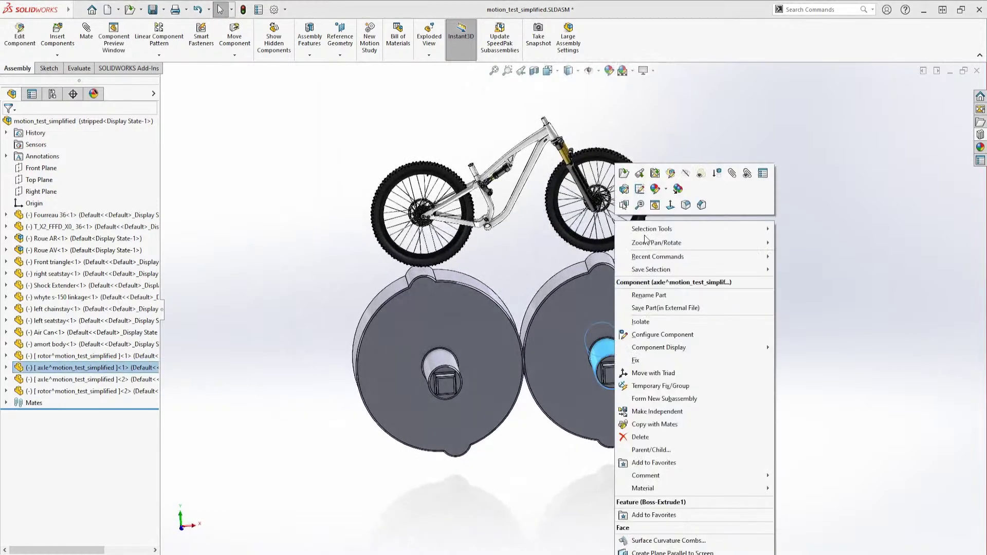
{"action": "left_click", "coordinate": [660, 386]}
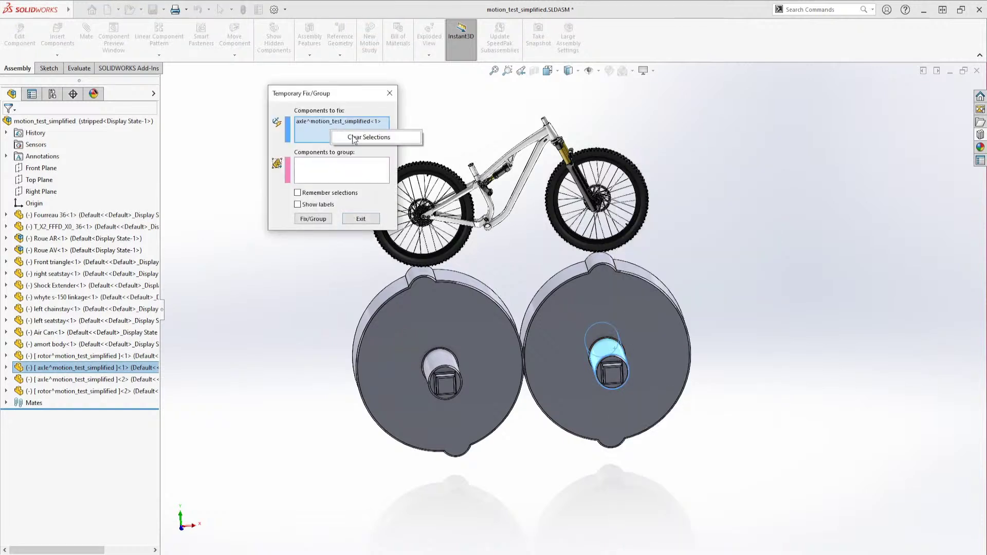
{"action": "left_click", "coordinate": [380, 136]}
{"action": "left_click", "coordinate": [617, 351]}
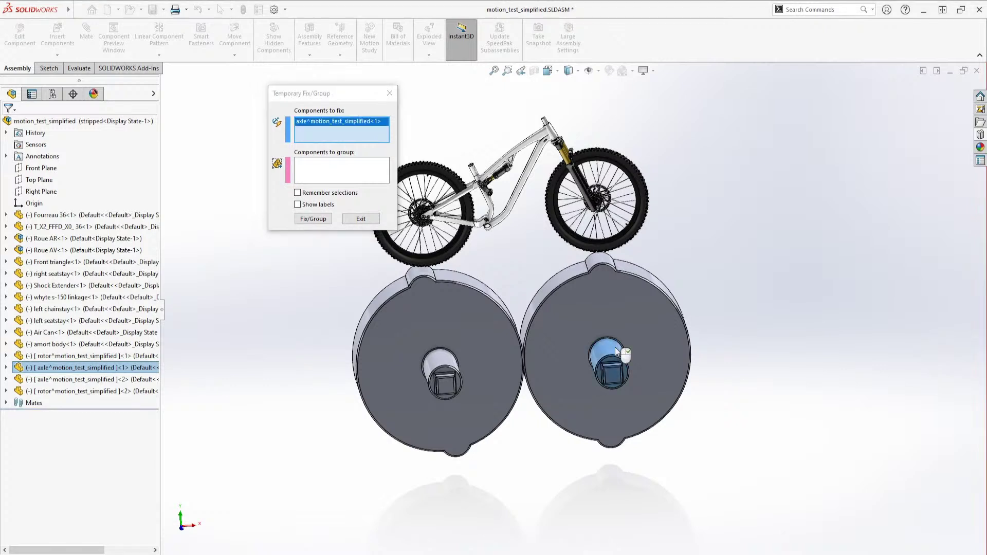
{"action": "left_click", "coordinate": [312, 219]}
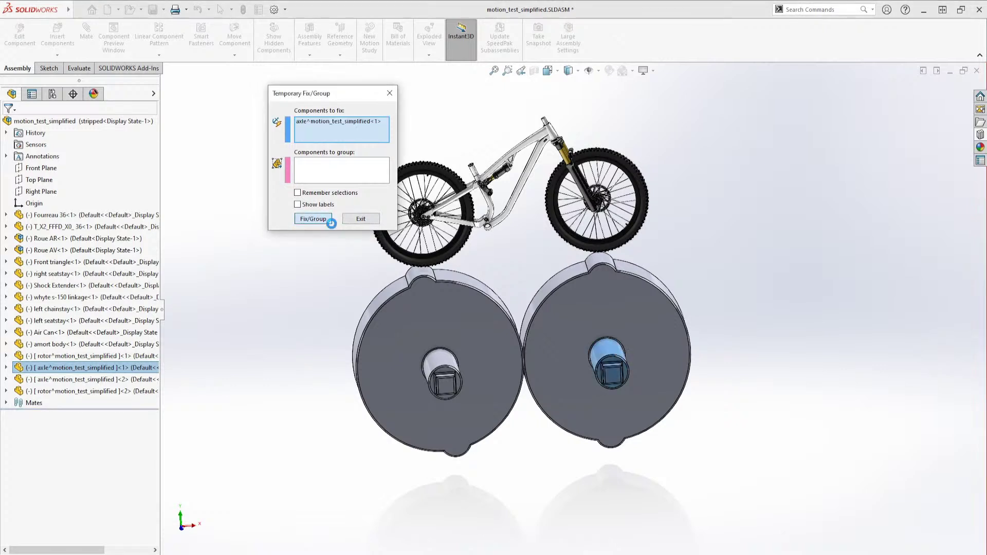
Step: Rotate both rotors about their axles to test their motion and end the temporary fix
{"action": "left_click", "coordinate": [560, 332]}
{"action": "left_click_drag", "start_coordinate": [562, 333], "coordinate": [568, 307]}
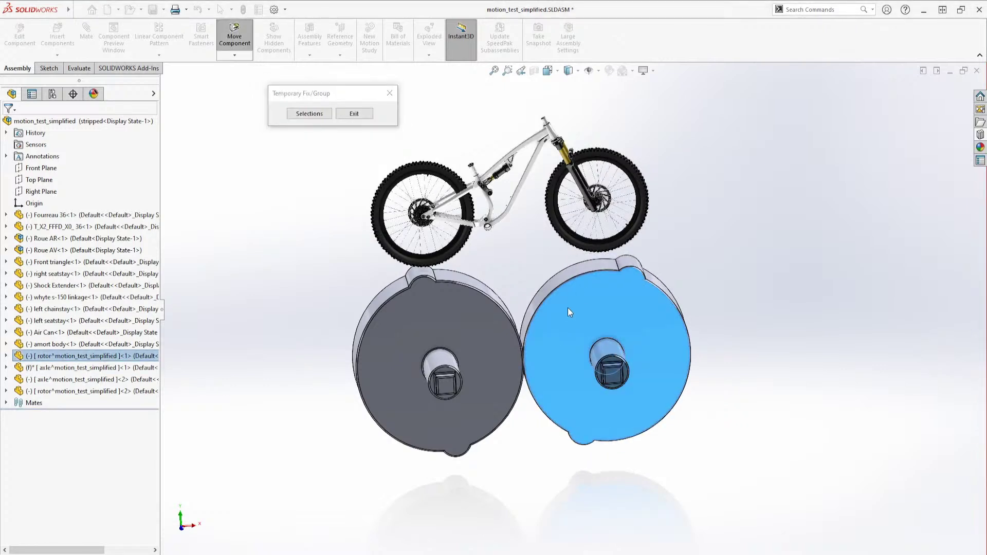
{"action": "left_click_drag", "start_coordinate": [384, 351], "coordinate": [406, 372]}
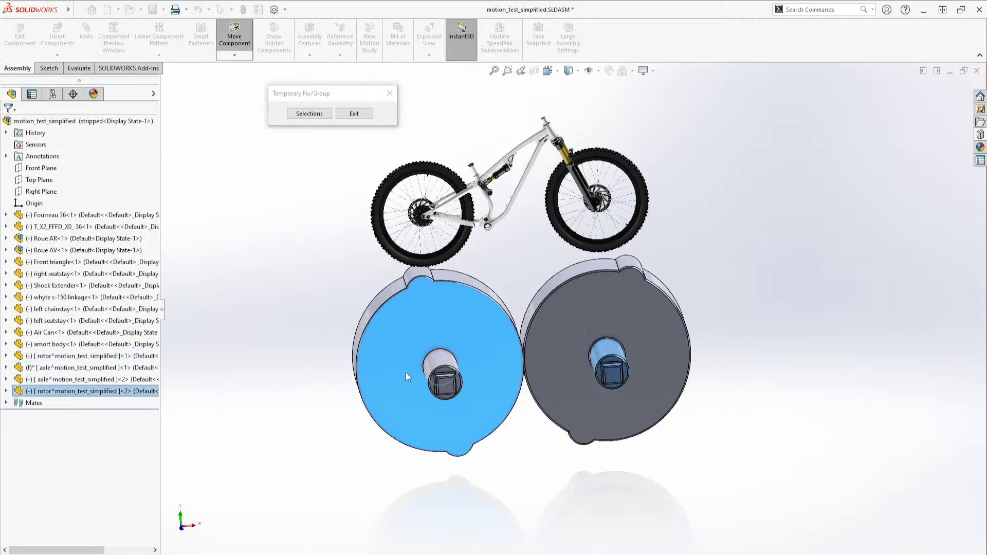
{"action": "left_click", "coordinate": [578, 314]}
{"action": "left_click_drag", "start_coordinate": [568, 363], "coordinate": [584, 341]}
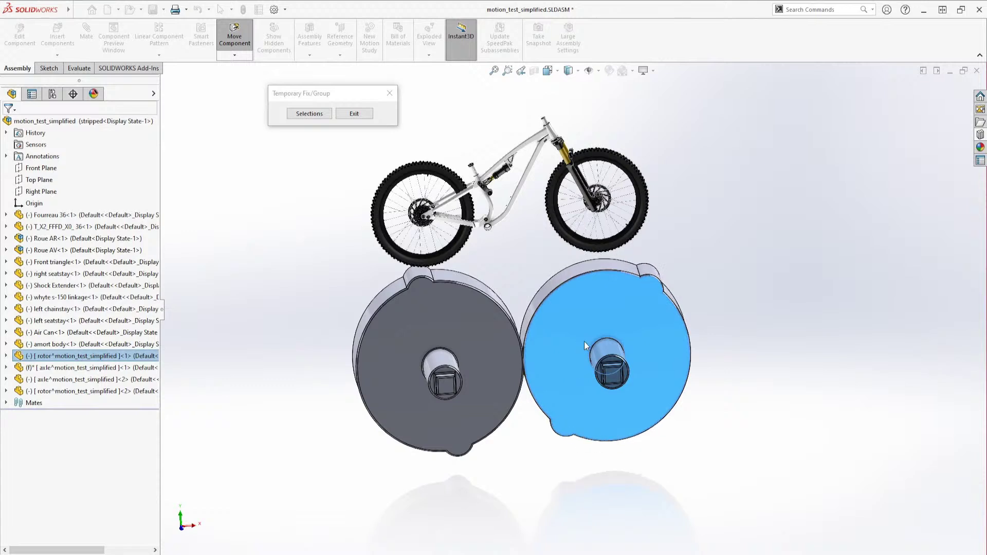
{"action": "left_click", "coordinate": [486, 359]}
{"action": "left_click_drag", "start_coordinate": [486, 359], "coordinate": [488, 347]}
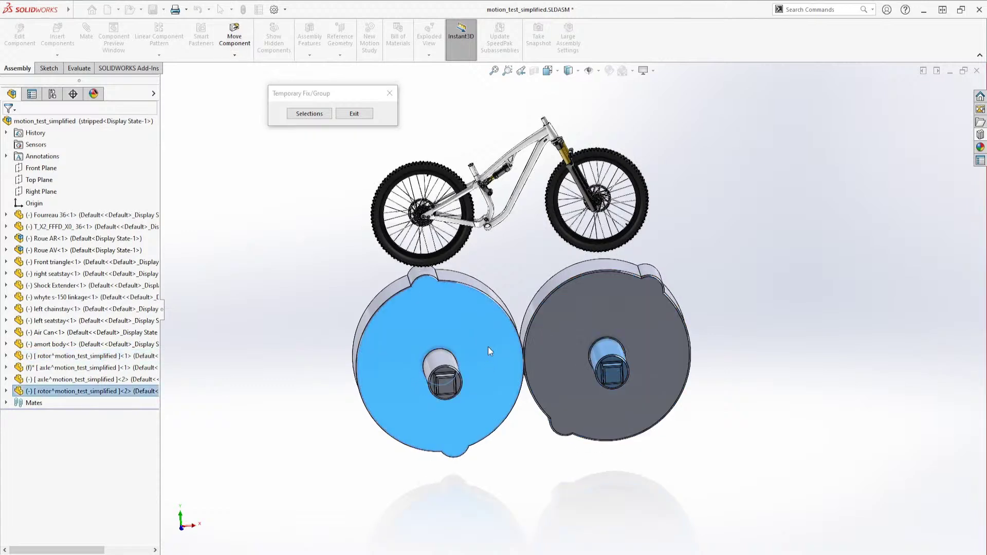
{"action": "left_click", "coordinate": [357, 115]}
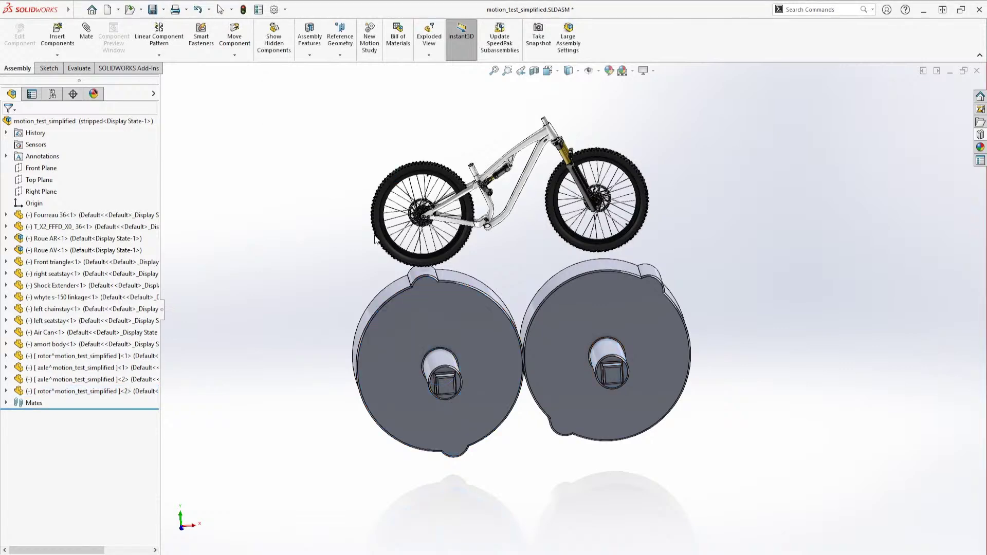
Step: Add a mechanical gear mate between the outer cylindrical rim faces of the two rotors, keeping the default ratio
{"action": "middle_click_drag", "start_coordinate": [369, 223], "coordinate": [603, 310]}
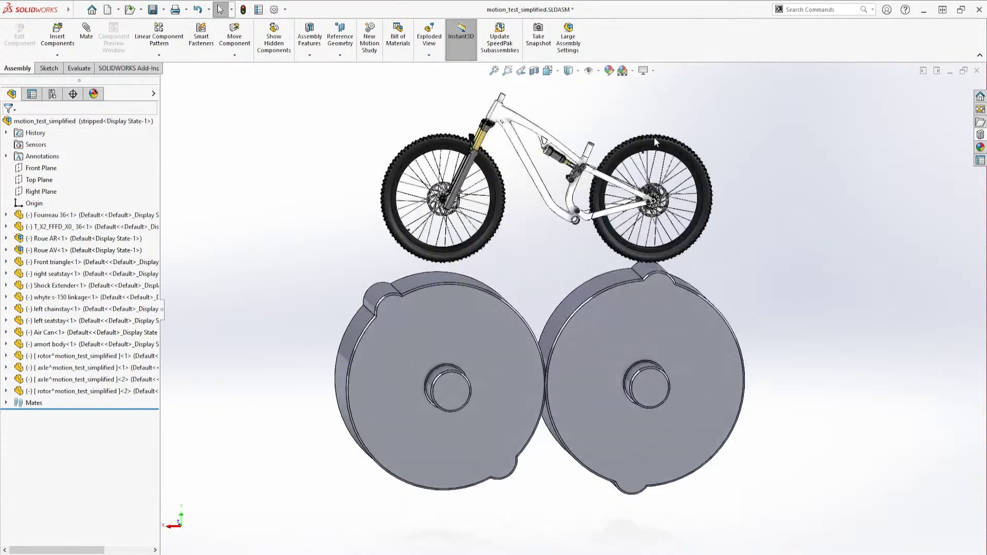
{"action": "scroll", "coordinate": [659, 133], "scroll_direction": "down", "scroll_amount": 3}
{"action": "scroll", "coordinate": [660, 135], "scroll_direction": "up", "scroll_amount": 2}
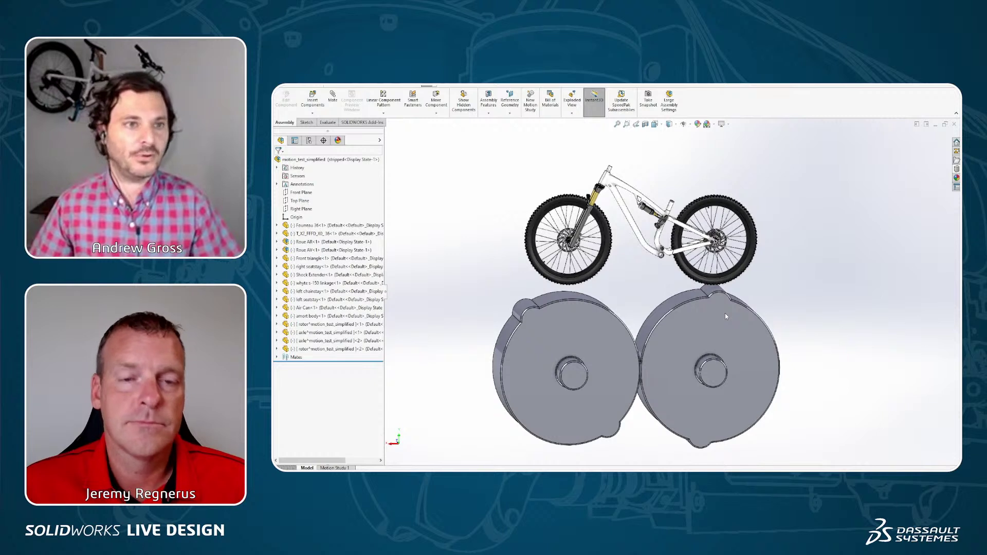
{"action": "left_click", "coordinate": [332, 98]}
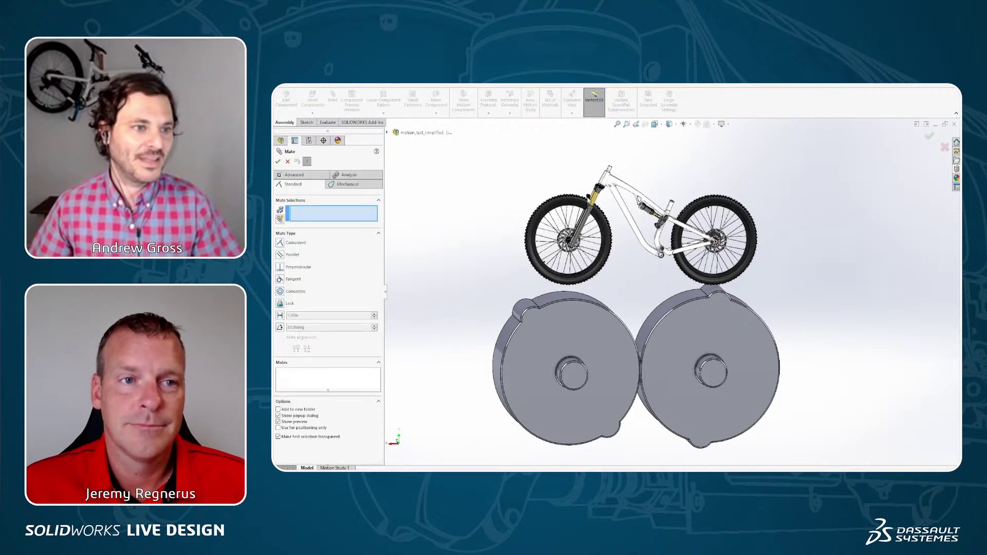
{"action": "left_click", "coordinate": [357, 185]}
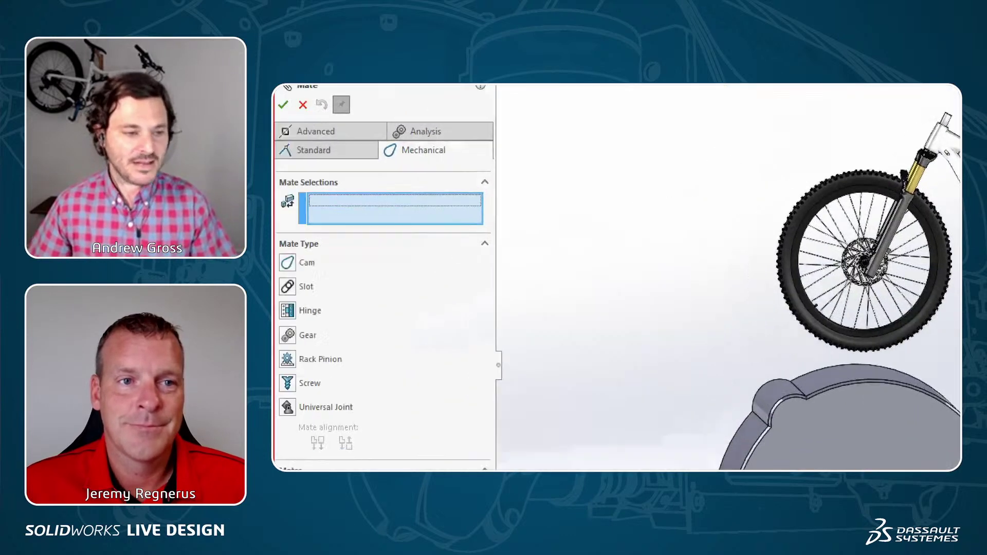
{"action": "left_click", "coordinate": [320, 238]}
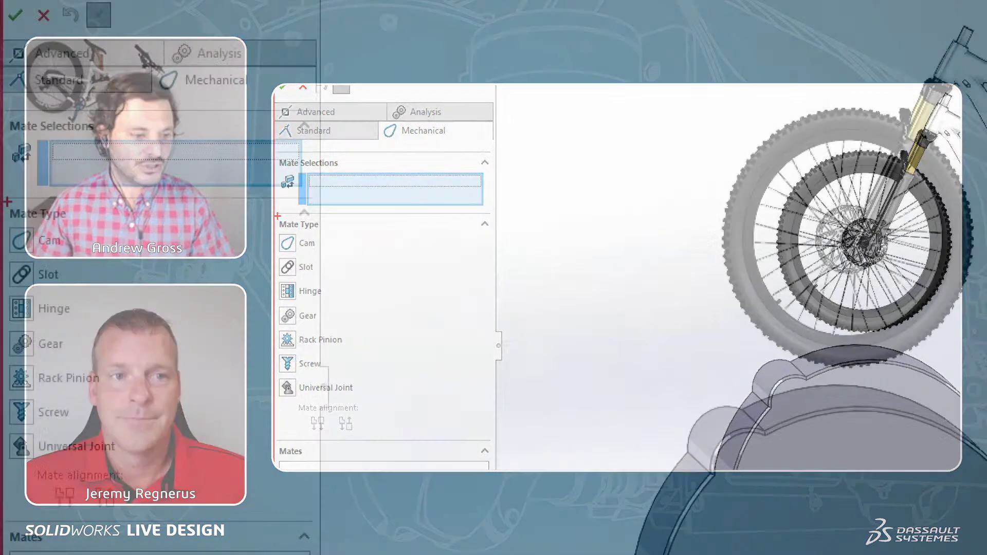
{"action": "left_click_drag", "start_coordinate": [278, 216], "coordinate": [341, 240]}
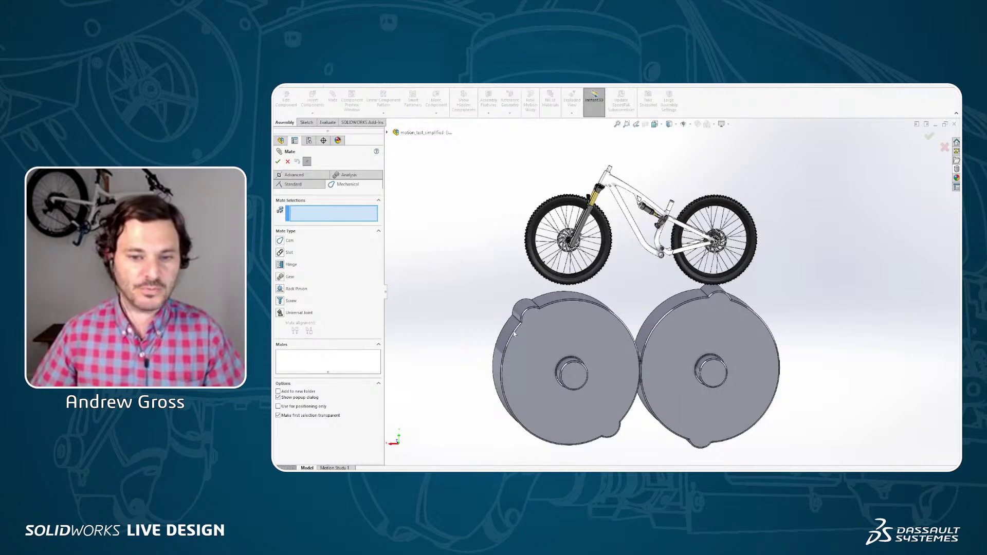
{"action": "left_click", "coordinate": [560, 343]}
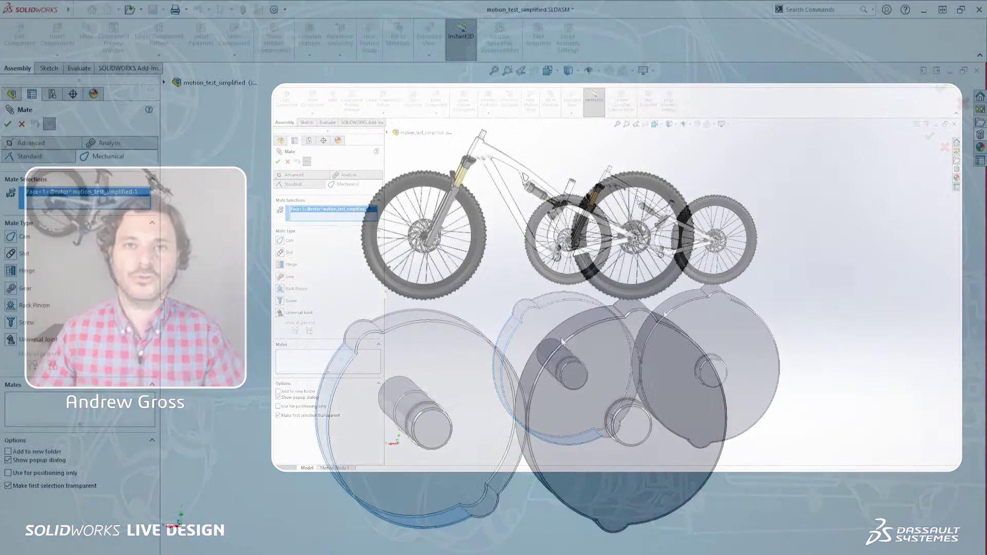
{"action": "left_click", "coordinate": [664, 318]}
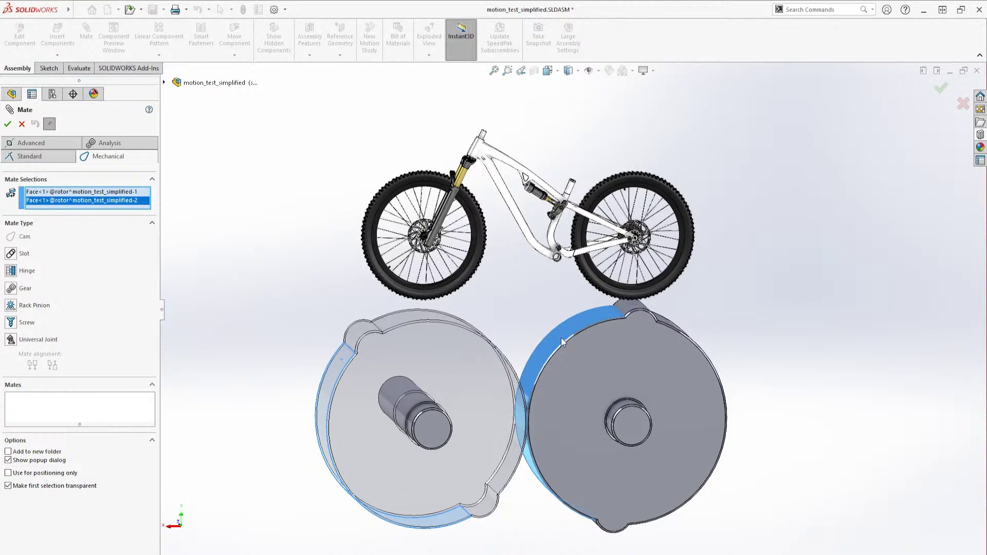
{"action": "left_click", "coordinate": [26, 289]}
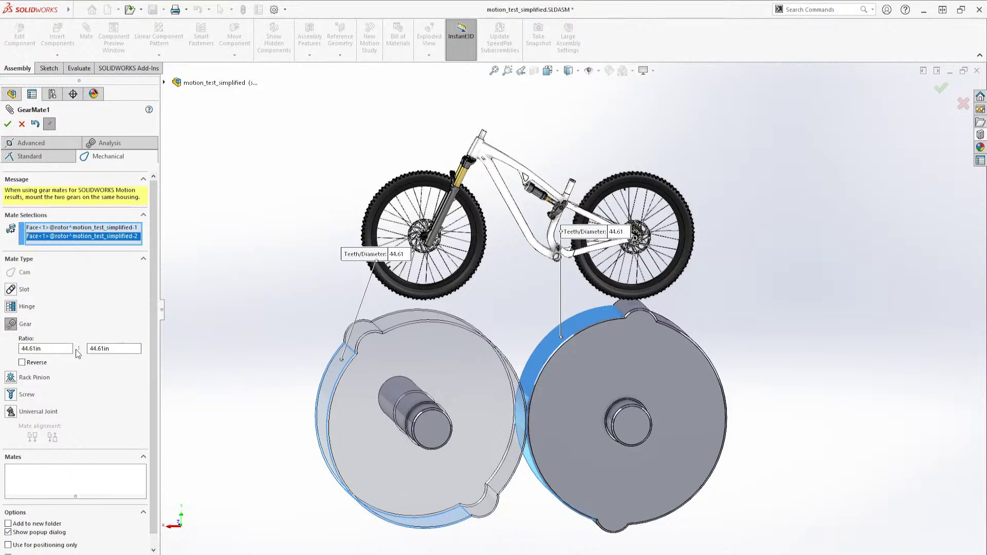
{"action": "left_click", "coordinate": [7, 124]}
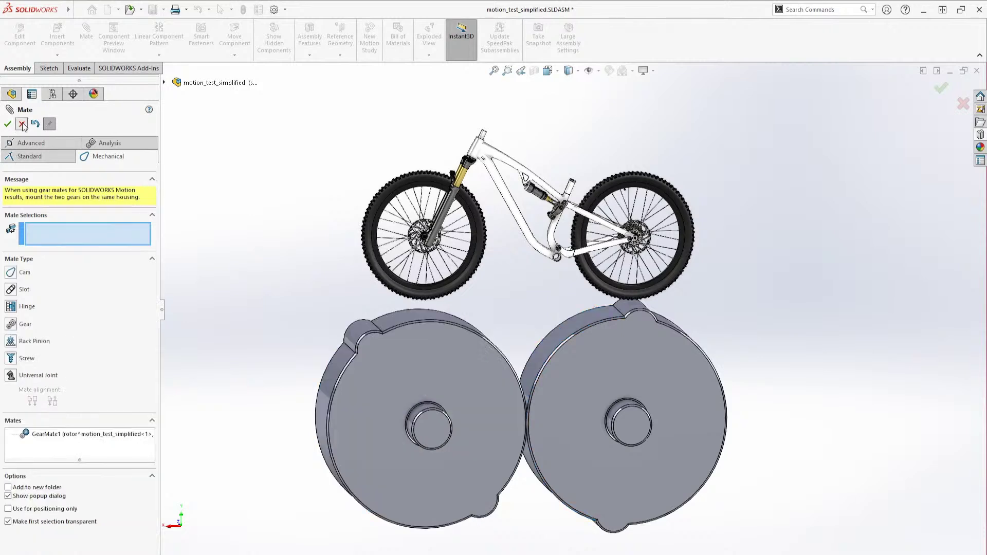
{"action": "left_click", "coordinate": [21, 124]}
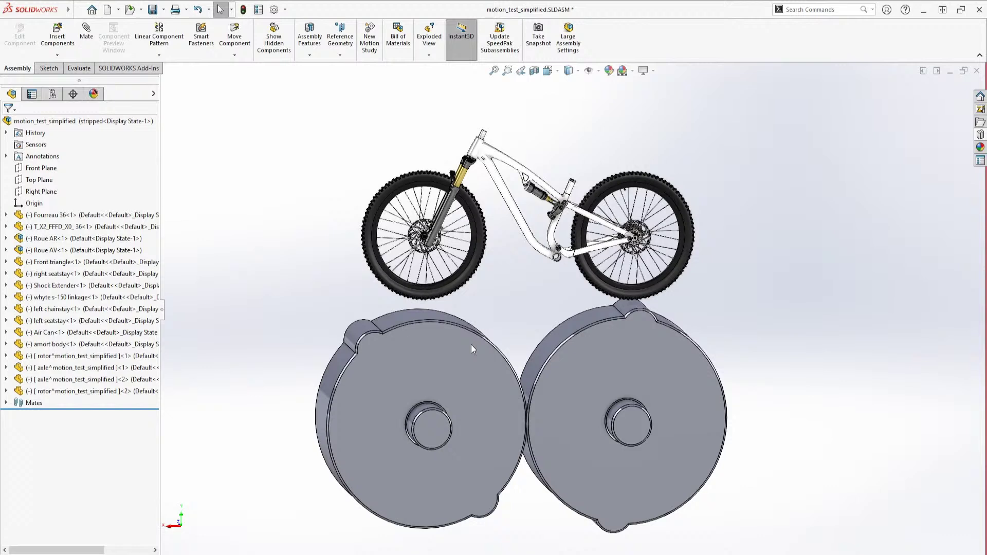
Step: Open Temporary Fix/Group for the axle of the rotor beneath the rear wheel
{"action": "right_click", "coordinate": [634, 419]}
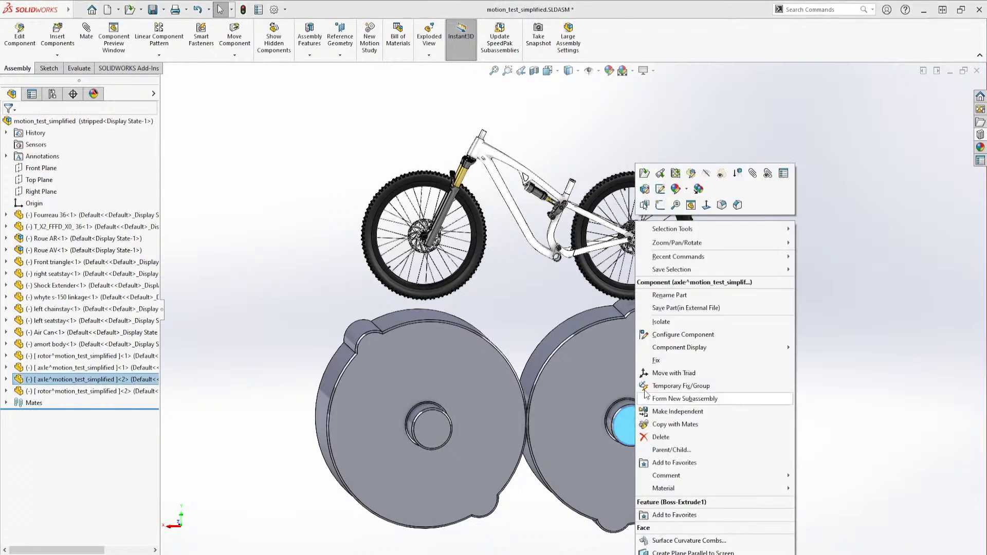
{"action": "left_click", "coordinate": [675, 385]}
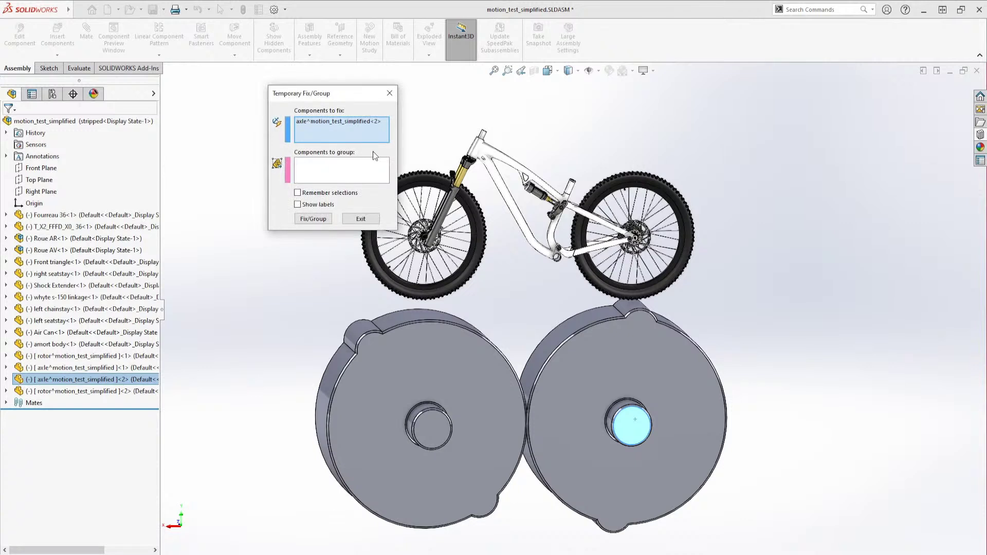
Step: Temporarily fix the rear-wheel rotor's axle and turn that rotor to test the geared motion of the two rotors
{"action": "left_click", "coordinate": [314, 218]}
{"action": "left_click_drag", "start_coordinate": [591, 353], "coordinate": [561, 397]}
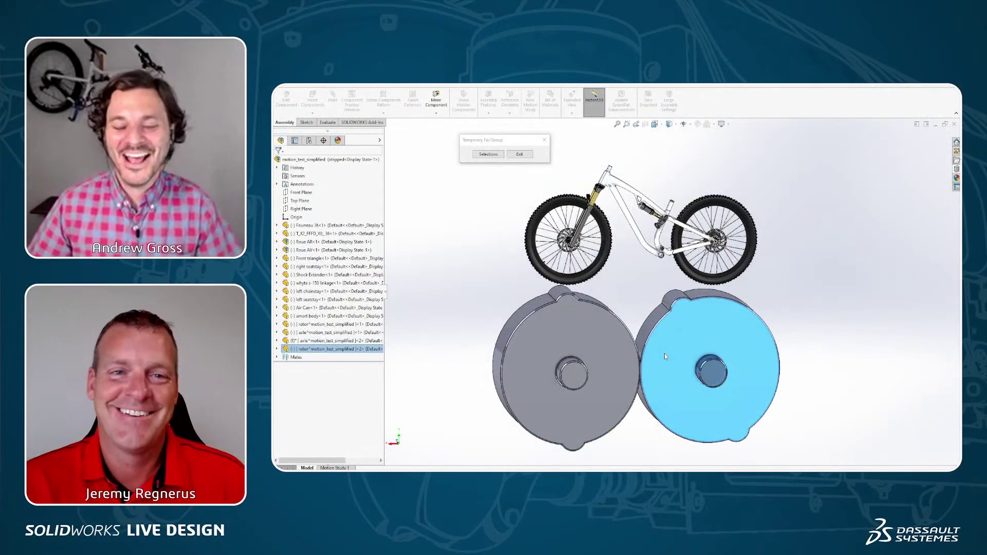
{"action": "left_click", "coordinate": [821, 259]}
{"action": "scroll", "coordinate": [701, 426], "scroll_direction": "down", "scroll_amount": 1}
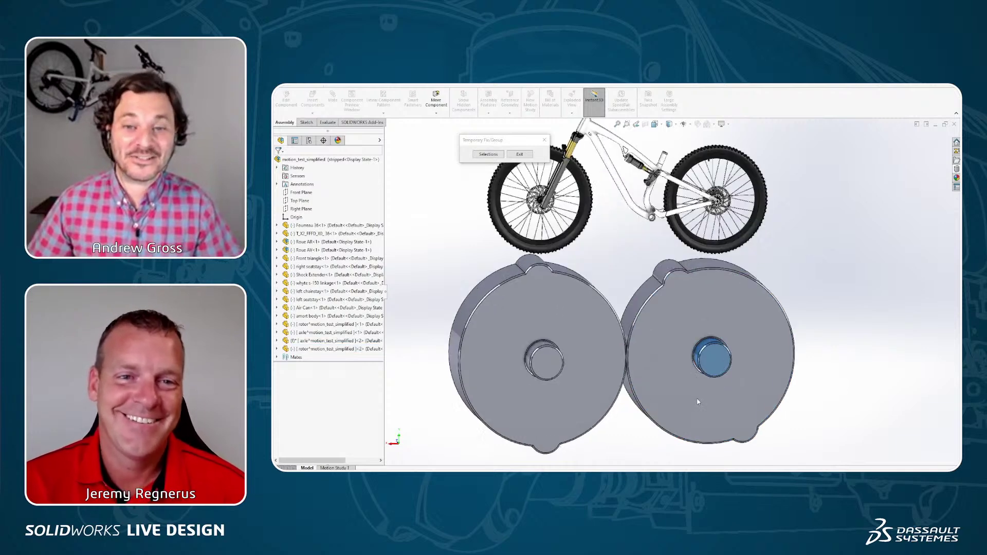
{"action": "scroll", "coordinate": [674, 325], "scroll_direction": "up", "scroll_amount": 1}
{"action": "mouse_move", "coordinate": [646, 272]}
{"action": "middle_mouse_down"}
{"action": "mouse_move", "coordinate": [632, 264]}
{"action": "mouse_move", "coordinate": [643, 271]}
{"action": "middle_mouse_up"}
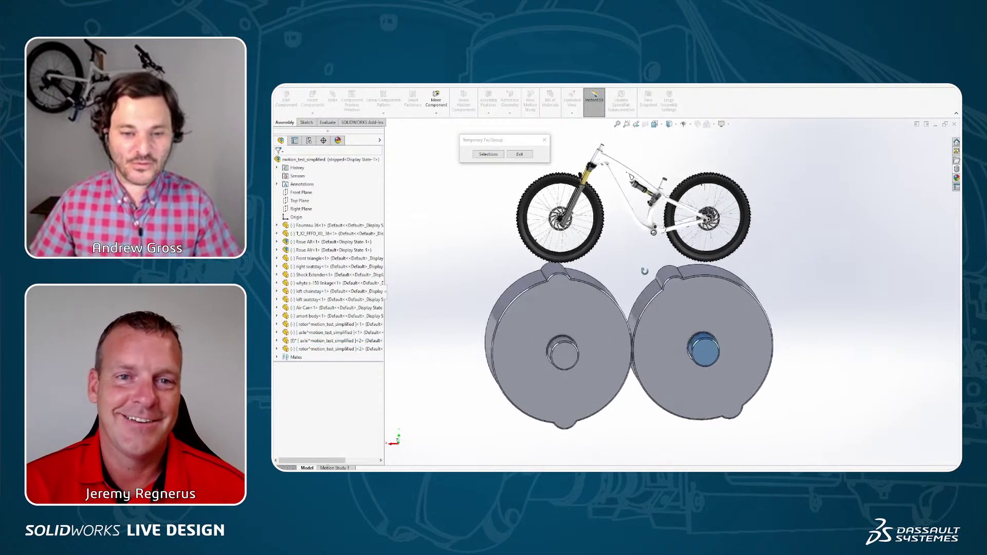
Step: Try to edit the gear mate between the two rotors from the front rotor's face while the axle is temporarily fixed
{"action": "left_click", "coordinate": [595, 310]}
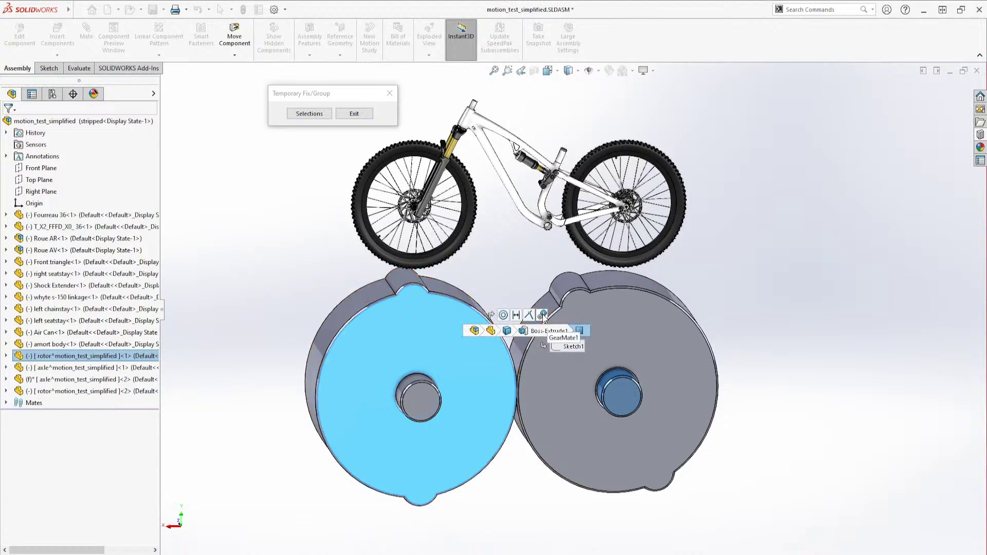
{"action": "left_click", "coordinate": [543, 316]}
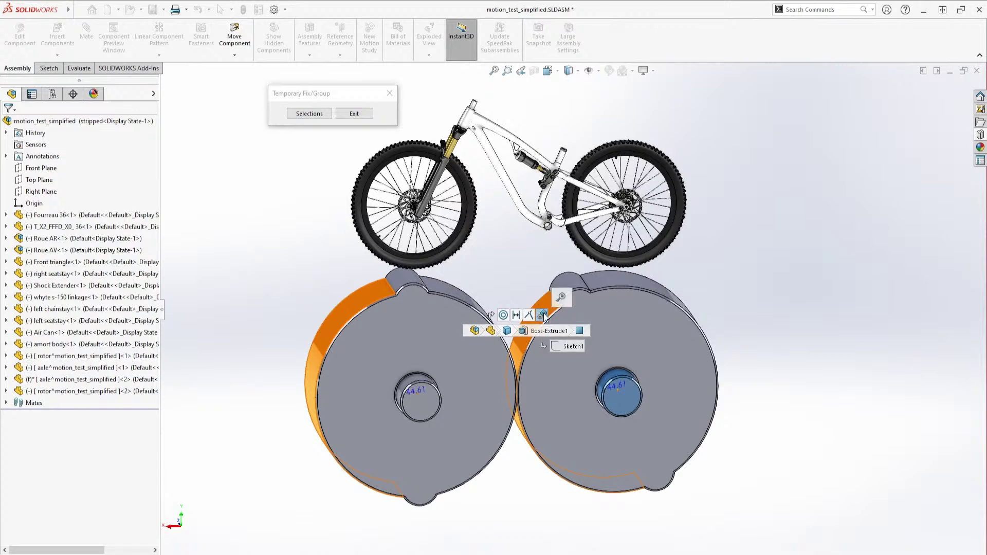
{"action": "scroll", "coordinate": [543, 316], "scroll_direction": "up", "scroll_amount": 2}
{"action": "middle_click_drag", "start_coordinate": [544, 317], "coordinate": [518, 261]}
{"action": "scroll", "coordinate": [548, 333], "scroll_direction": "down", "scroll_amount": 1}
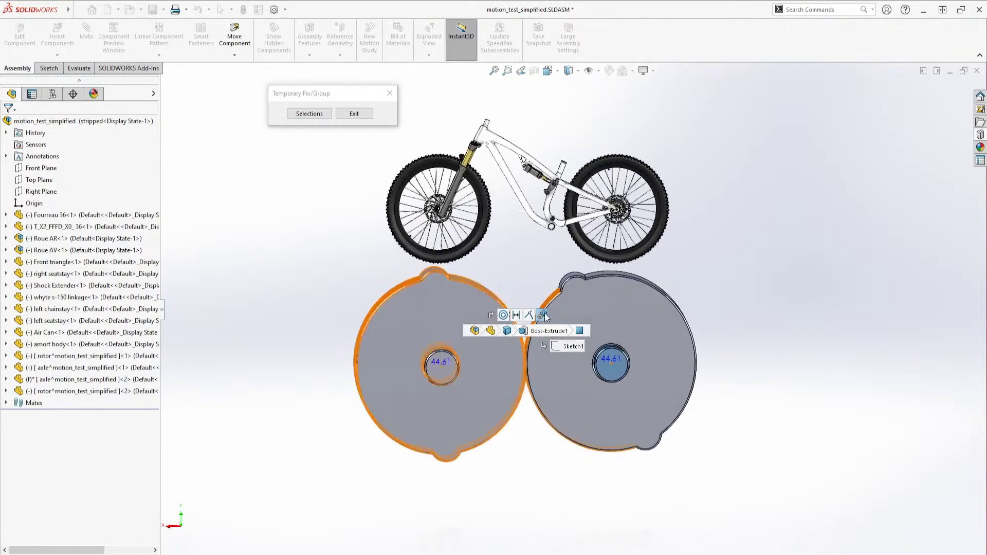
{"action": "scroll", "coordinate": [488, 292], "scroll_direction": "down", "scroll_amount": 2}
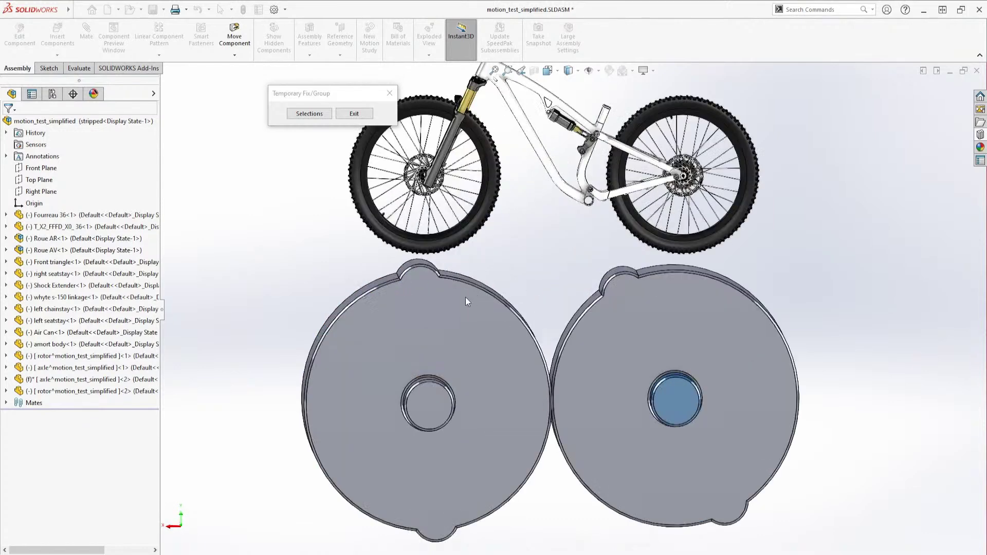
{"action": "left_click", "coordinate": [466, 298]}
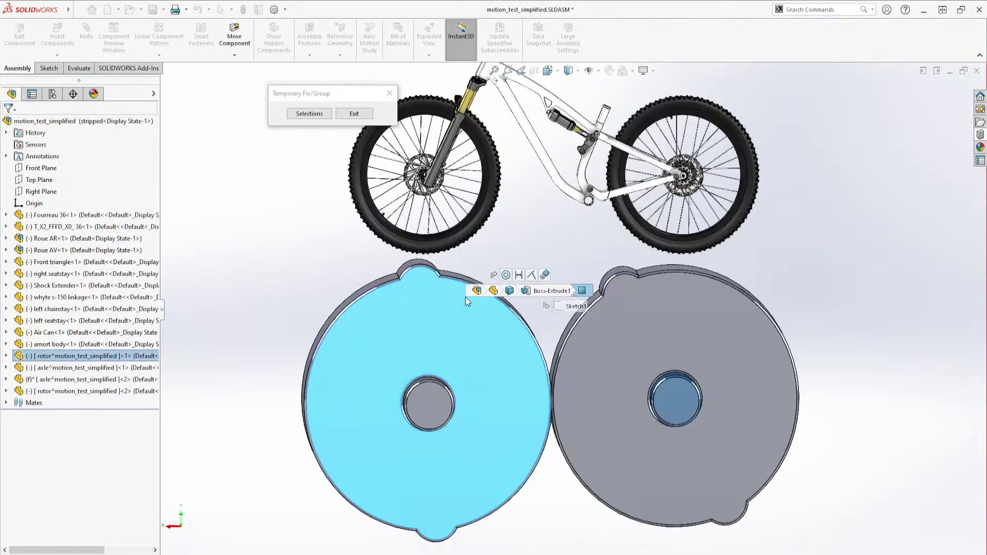
{"action": "left_click", "coordinate": [545, 276]}
{"action": "right_click", "coordinate": [545, 276]}
{"action": "left_click", "coordinate": [545, 173]}
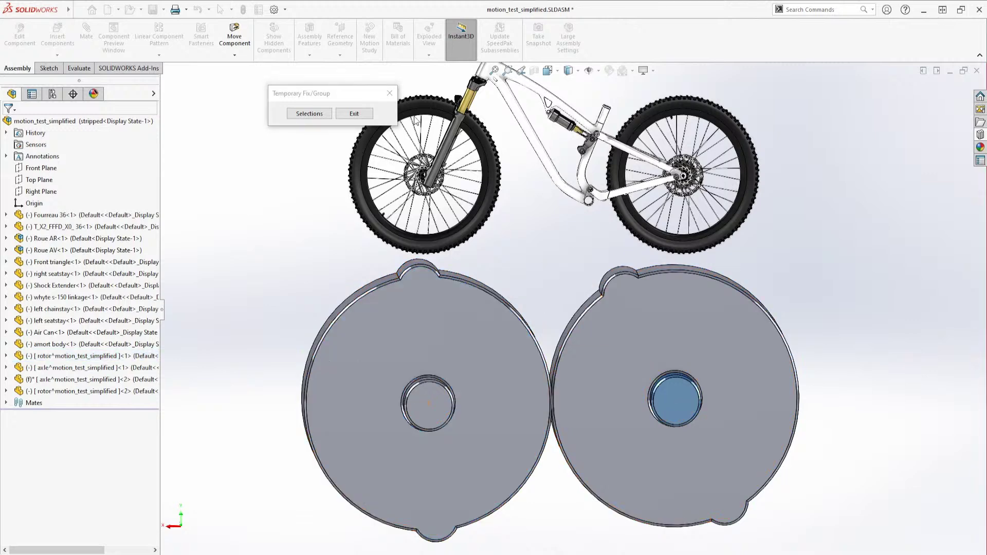
Step: End the temporary fix and enable Reverse on the gear mate between the two rotors
{"action": "left_click", "coordinate": [354, 113]}
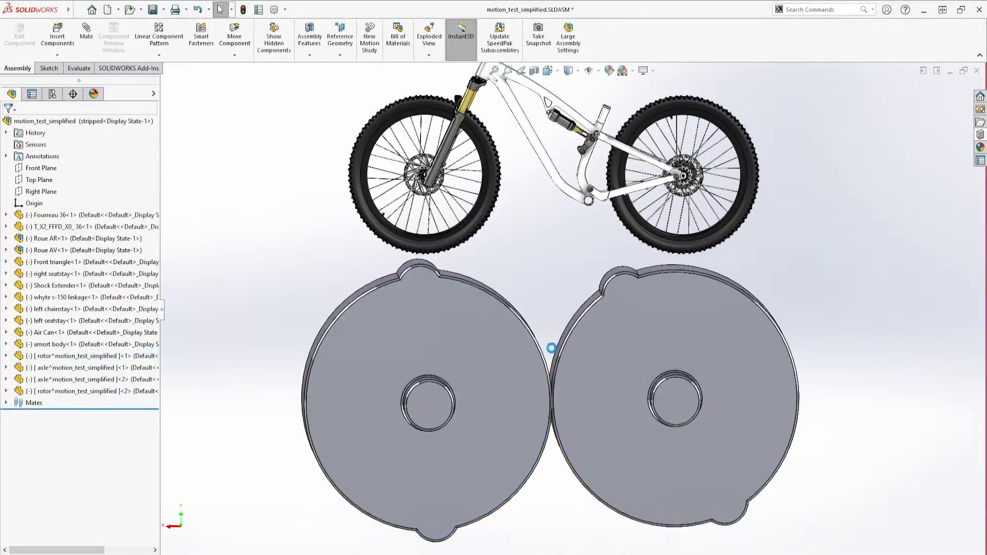
{"action": "left_click", "coordinate": [492, 342]}
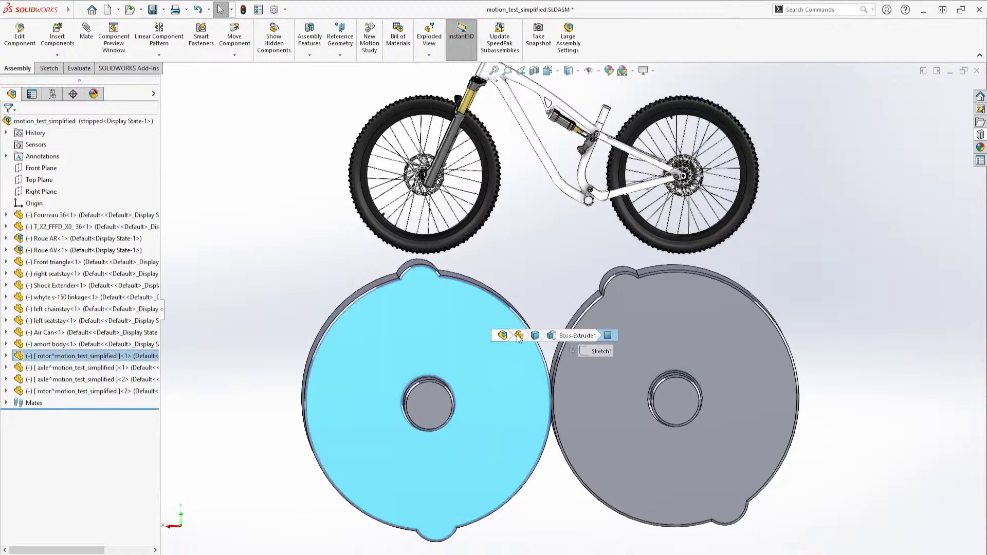
{"action": "left_click", "coordinate": [571, 318]}
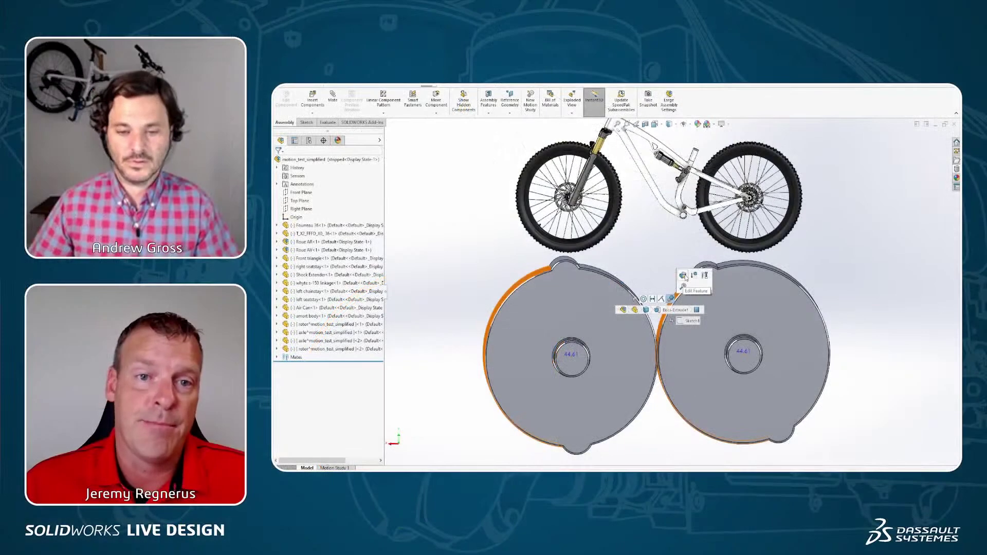
{"action": "left_click", "coordinate": [670, 299]}
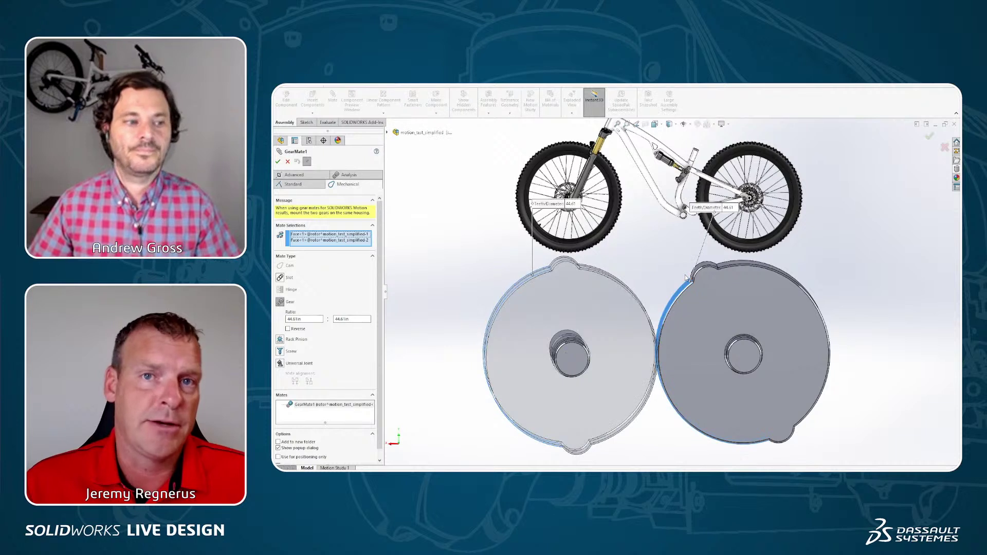
{"action": "left_click", "coordinate": [288, 329]}
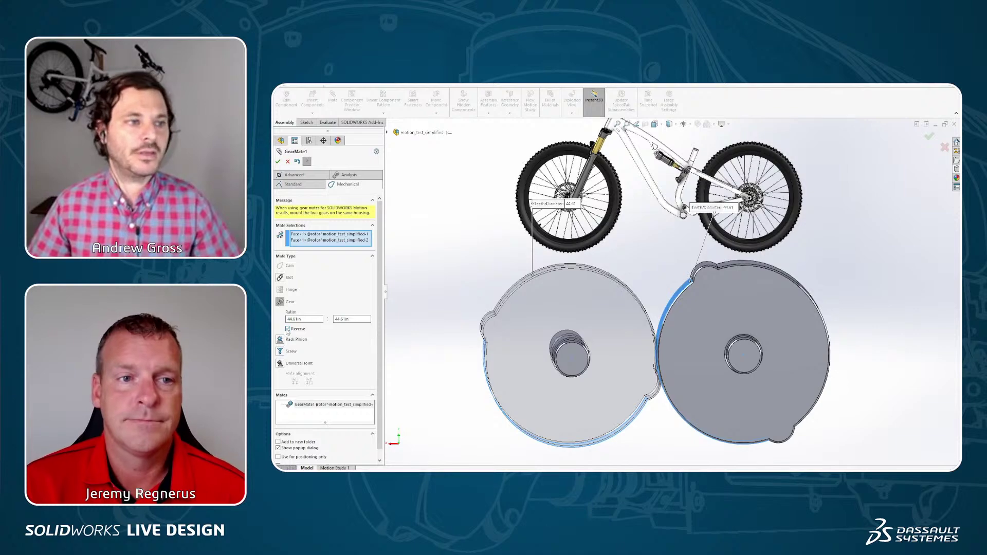
{"action": "left_click", "coordinate": [277, 162]}
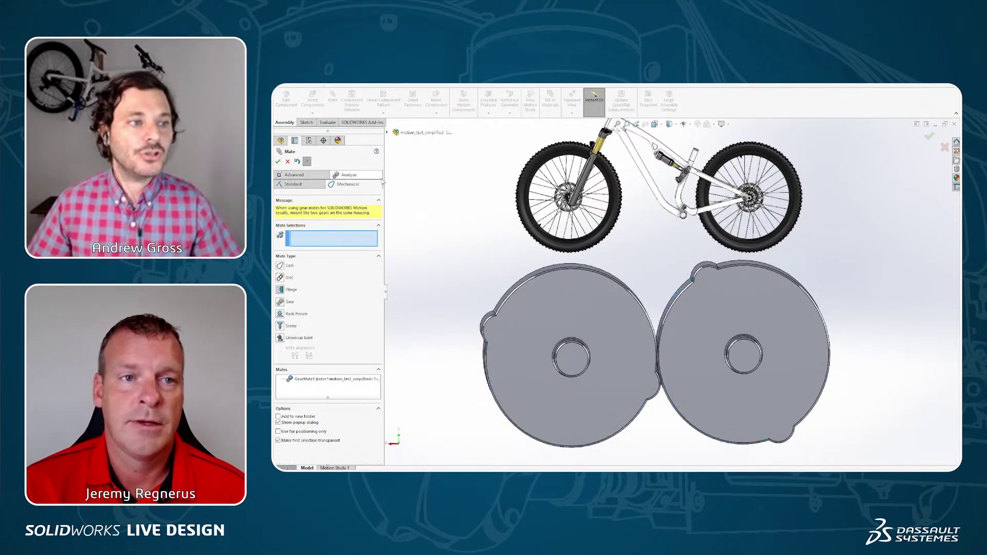
{"action": "left_click", "coordinate": [278, 162]}
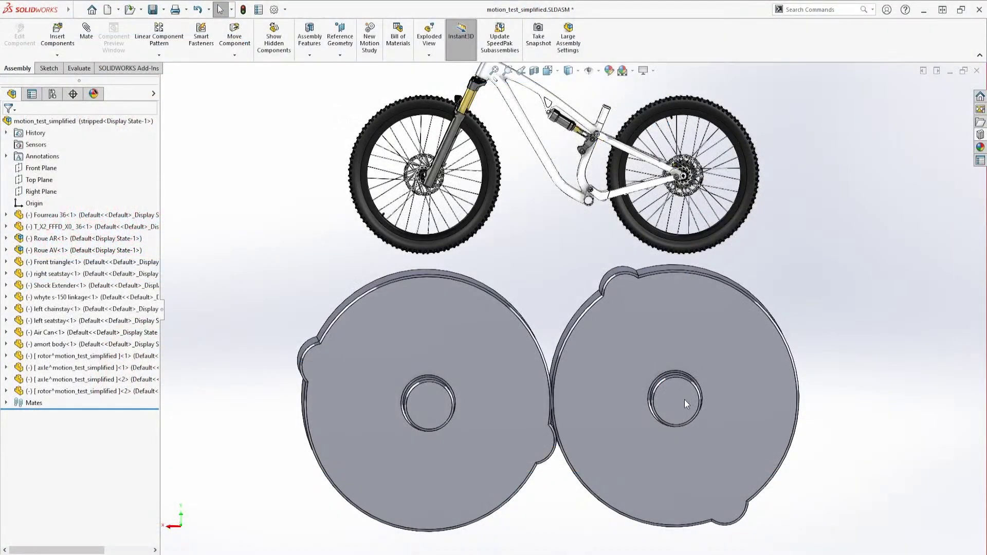
Step: Check the motion with the reversed gear mate by moving the rear-wheel rotor and its axle
{"action": "left_click_drag", "start_coordinate": [745, 374], "coordinate": [742, 348]}
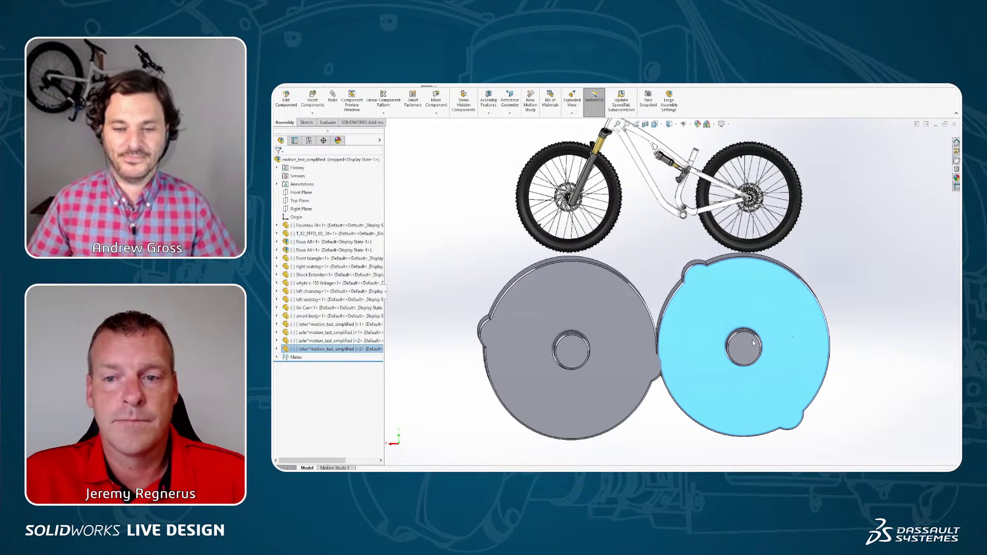
{"action": "left_click_drag", "start_coordinate": [753, 343], "coordinate": [871, 308]}
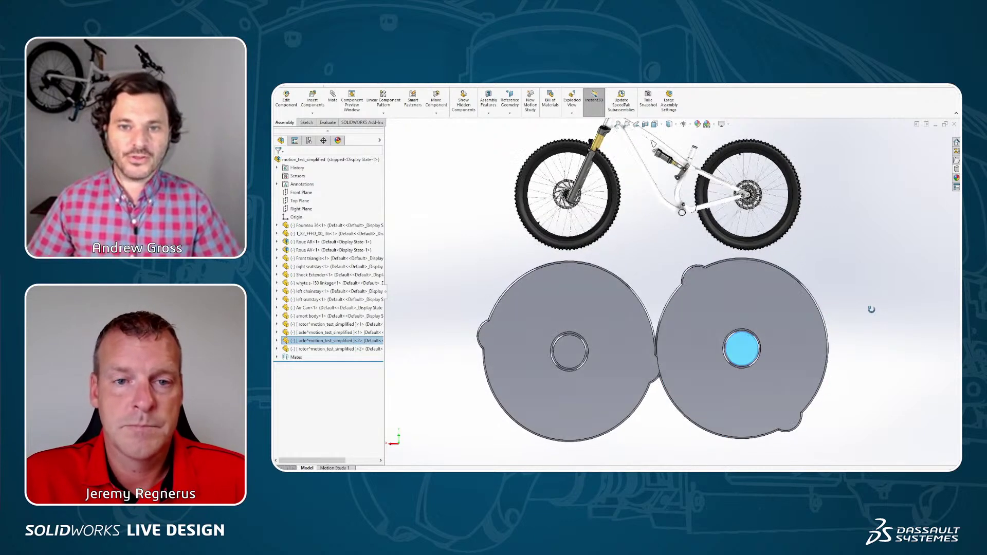
{"action": "middle_click_drag", "start_coordinate": [871, 309], "coordinate": [688, 262]}
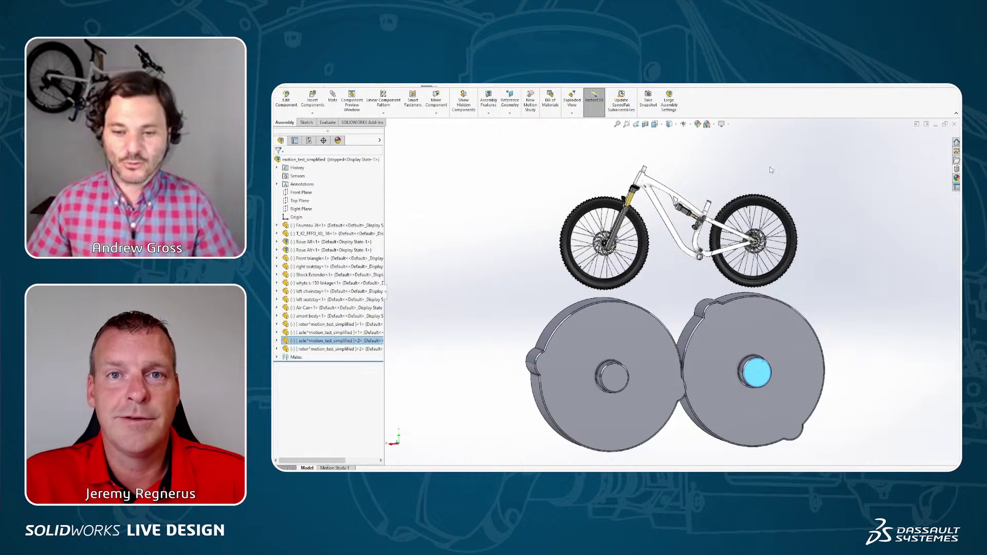
{"action": "scroll", "coordinate": [745, 338], "scroll_direction": "up", "scroll_amount": 3}
{"action": "scroll", "coordinate": [728, 335], "scroll_direction": "down", "scroll_amount": 3}
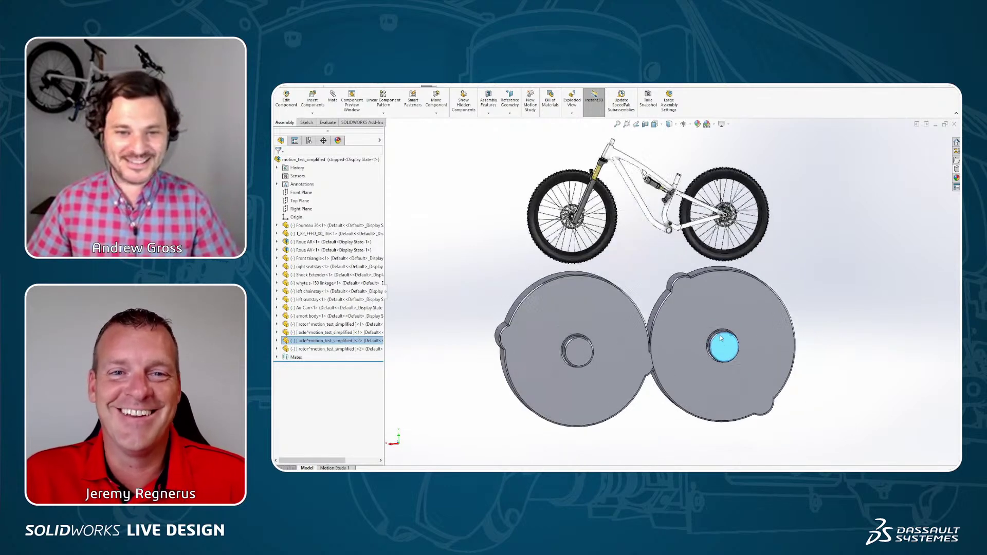
{"action": "scroll", "coordinate": [676, 347], "scroll_direction": "down", "scroll_amount": 2}
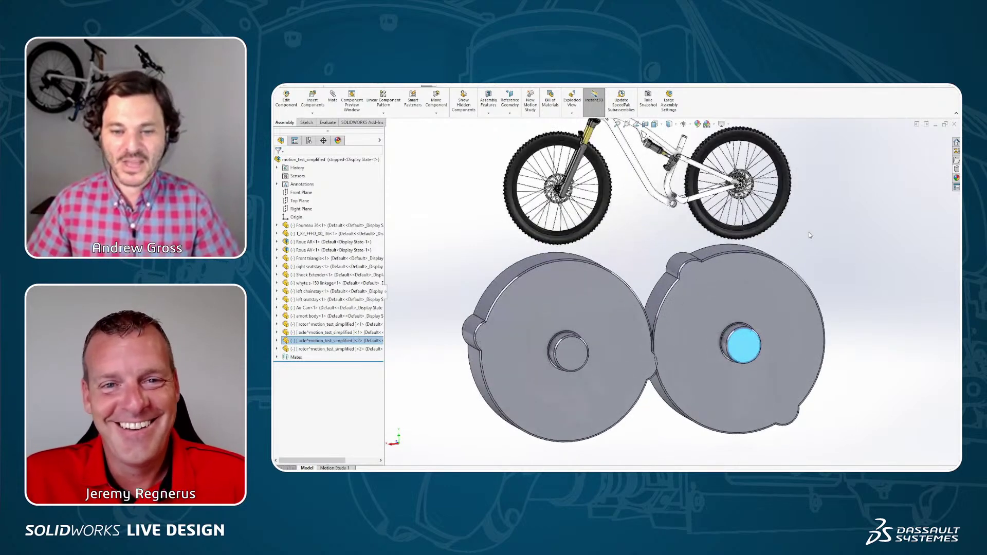
Step: Suppress the gear mate between the two rotors, reached from the front rotor's face
{"action": "left_click", "coordinate": [611, 320]}
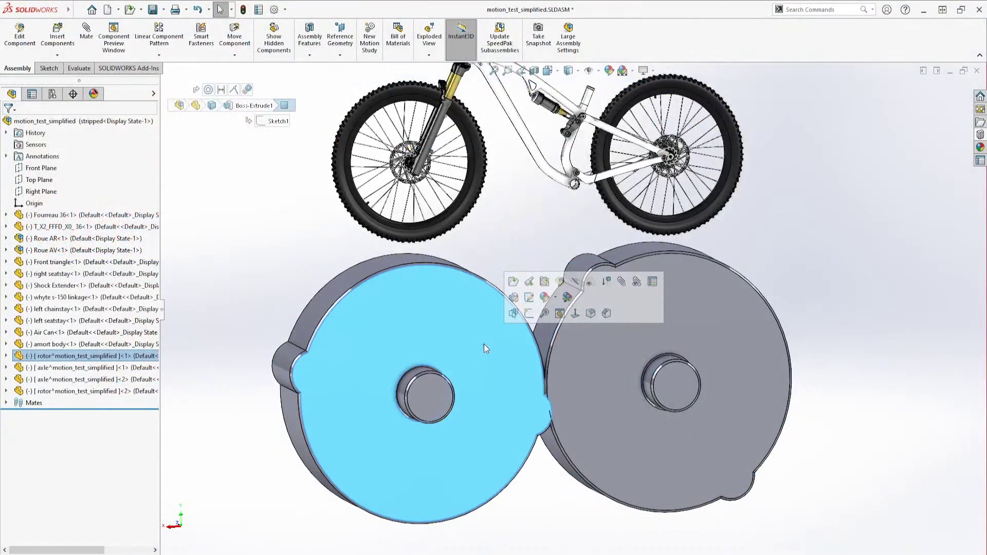
{"action": "key", "text": "d"}
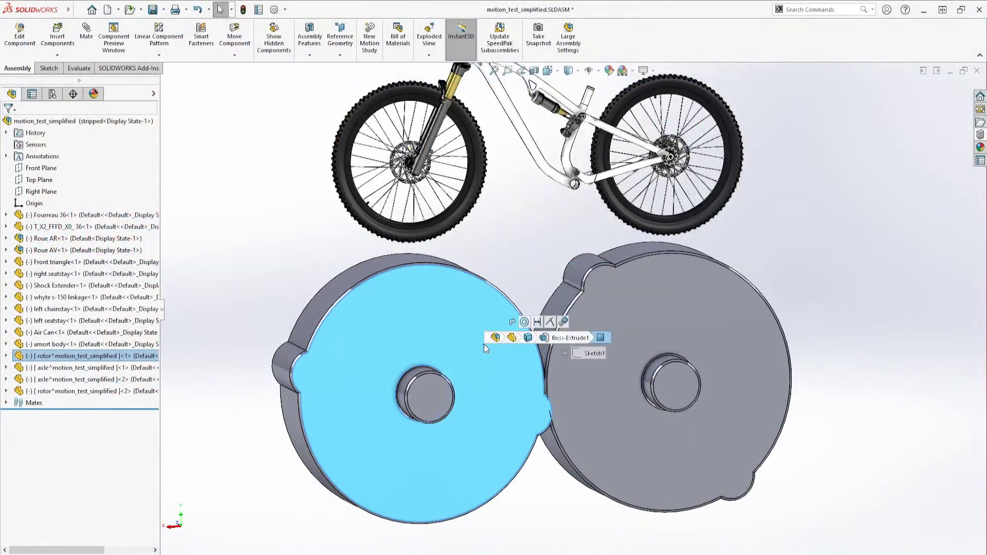
{"action": "left_click", "coordinate": [564, 322]}
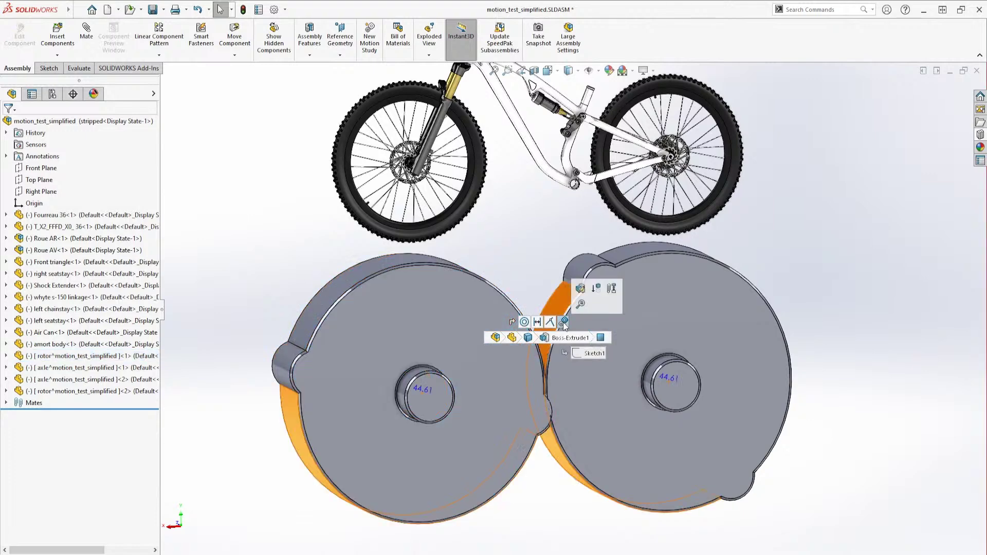
{"action": "left_click", "coordinate": [596, 290]}
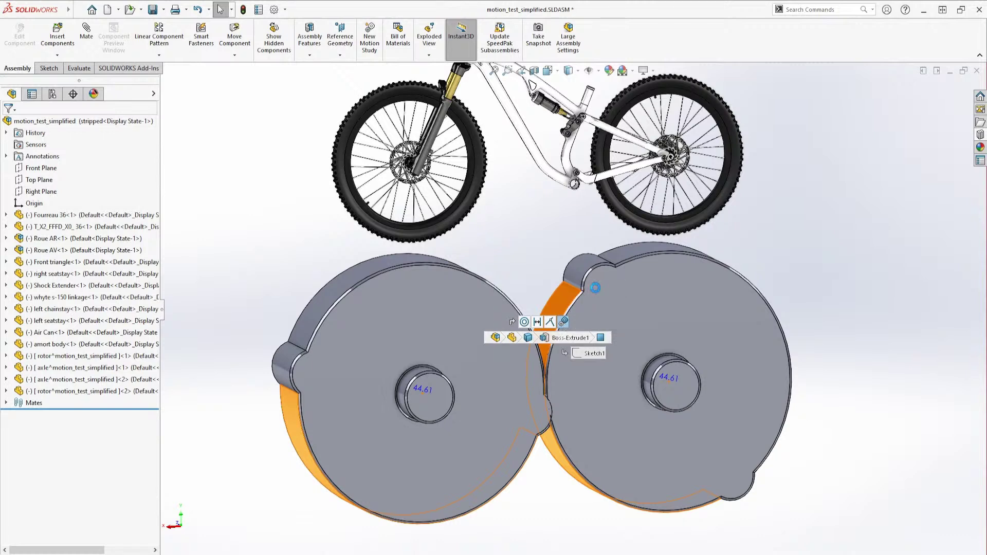
Step: Temporarily fix the axle of the rear-wheel rotor with Temporary Fix/Group
{"action": "left_click", "coordinate": [520, 353]}
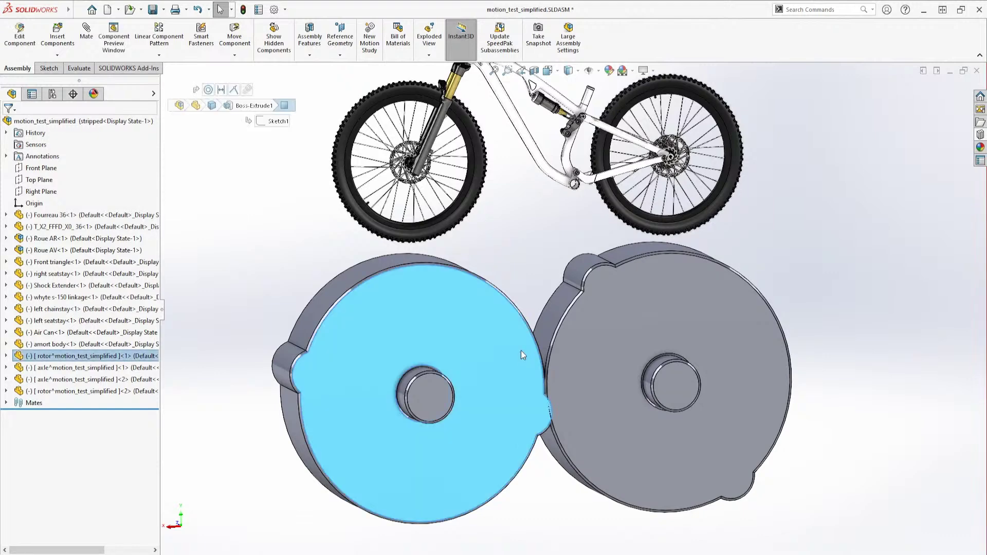
{"action": "right_click", "coordinate": [680, 386]}
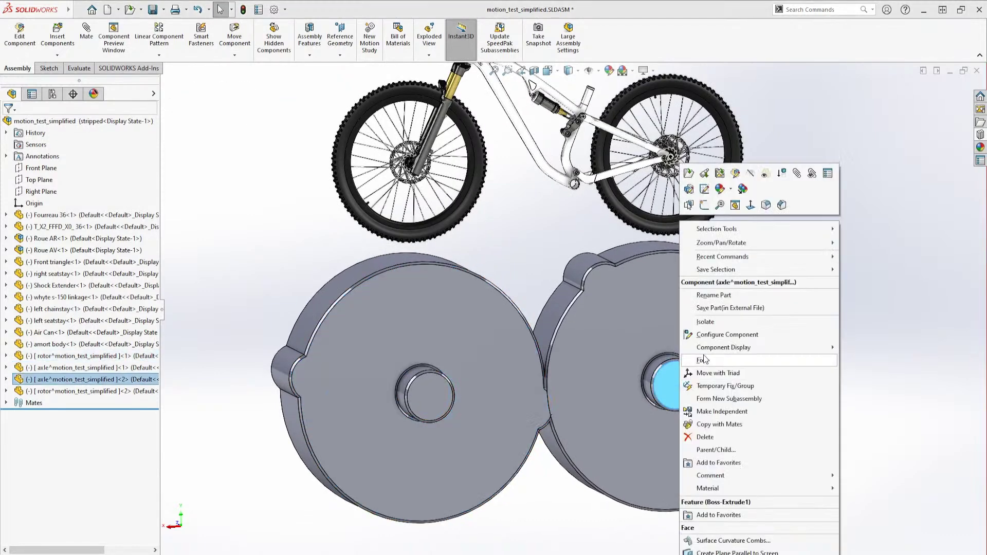
{"action": "left_click", "coordinate": [712, 388]}
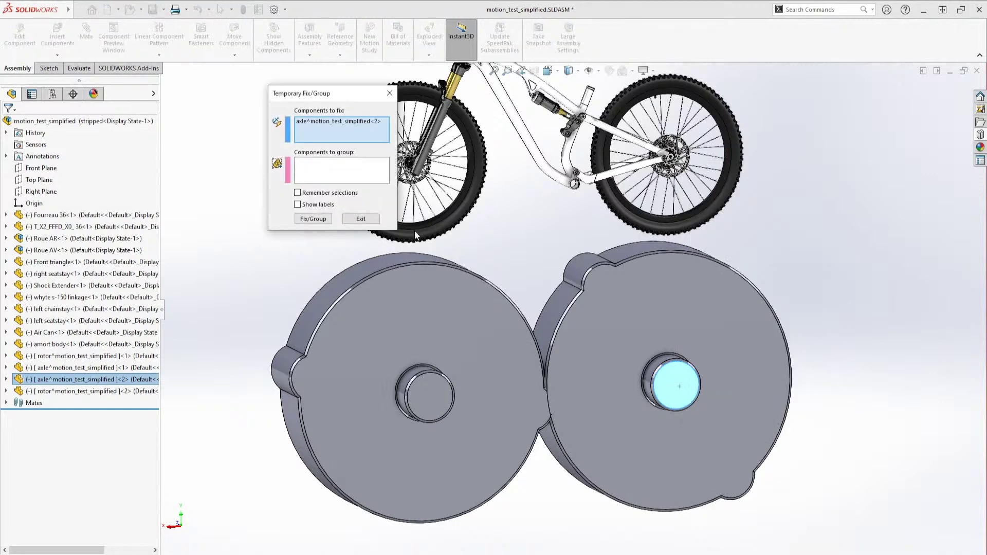
{"action": "left_click", "coordinate": [321, 219]}
Step: Turn the front-wheel rotor until its upper lobe points up toward the rear rotor, and end the temporary fix
{"action": "left_click_drag", "start_coordinate": [519, 358], "coordinate": [518, 341]}
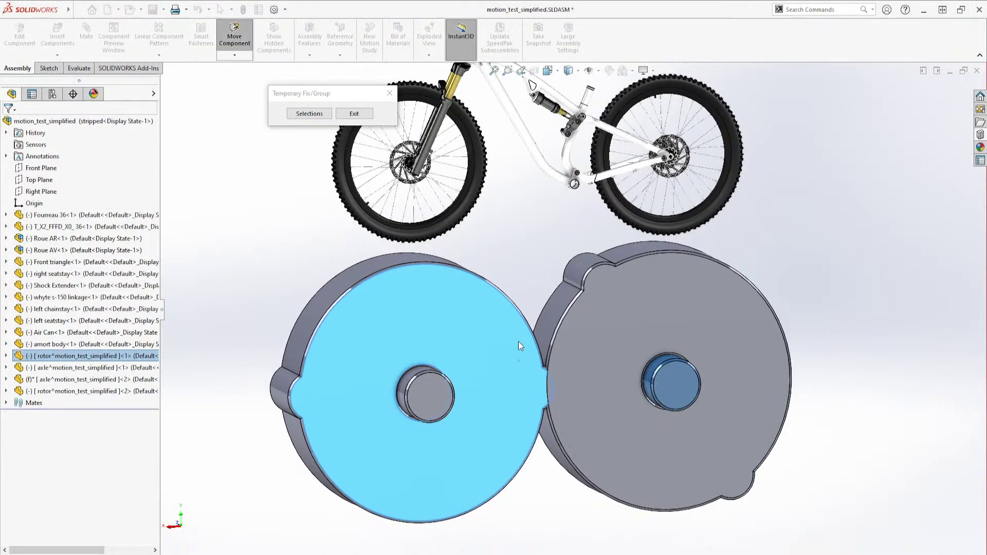
{"action": "mouse_move", "coordinate": [518, 342]}
{"action": "middle_mouse_down"}
{"action": "mouse_move", "coordinate": [628, 350]}
{"action": "mouse_move", "coordinate": [603, 333]}
{"action": "mouse_move", "coordinate": [517, 356]}
{"action": "middle_mouse_up"}
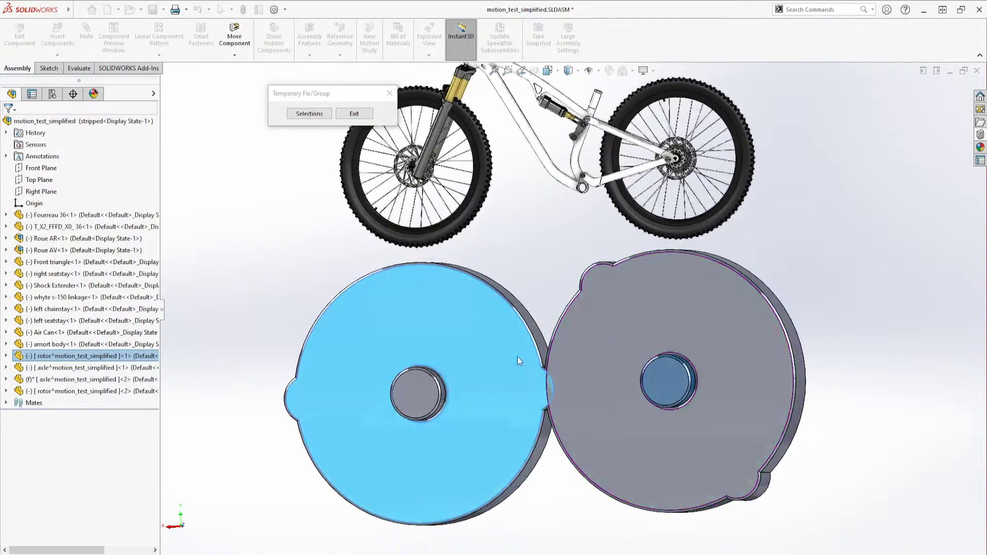
{"action": "left_click_drag", "start_coordinate": [517, 356], "coordinate": [514, 329]}
{"action": "middle_click_drag", "start_coordinate": [514, 329], "coordinate": [616, 322]}
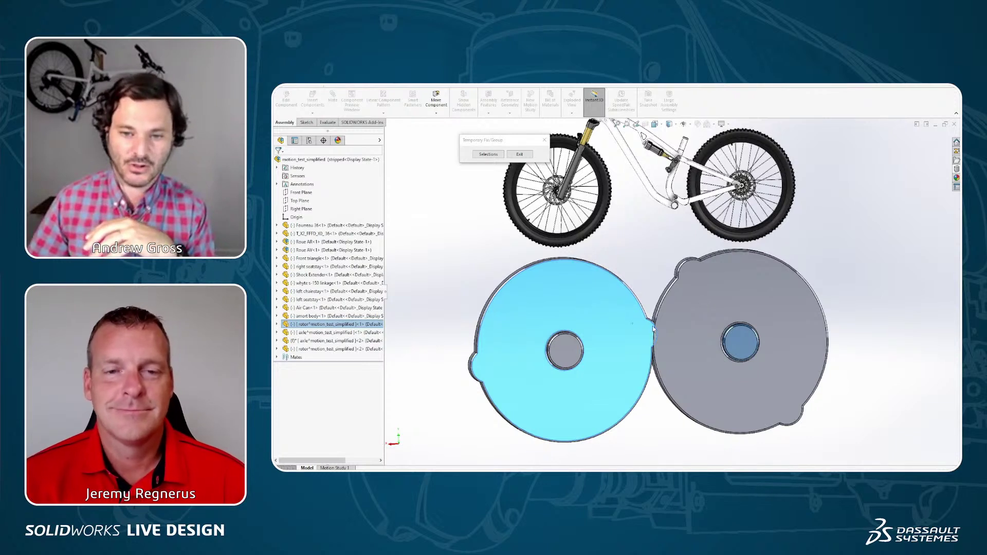
{"action": "left_click_drag", "start_coordinate": [653, 329], "coordinate": [639, 312]}
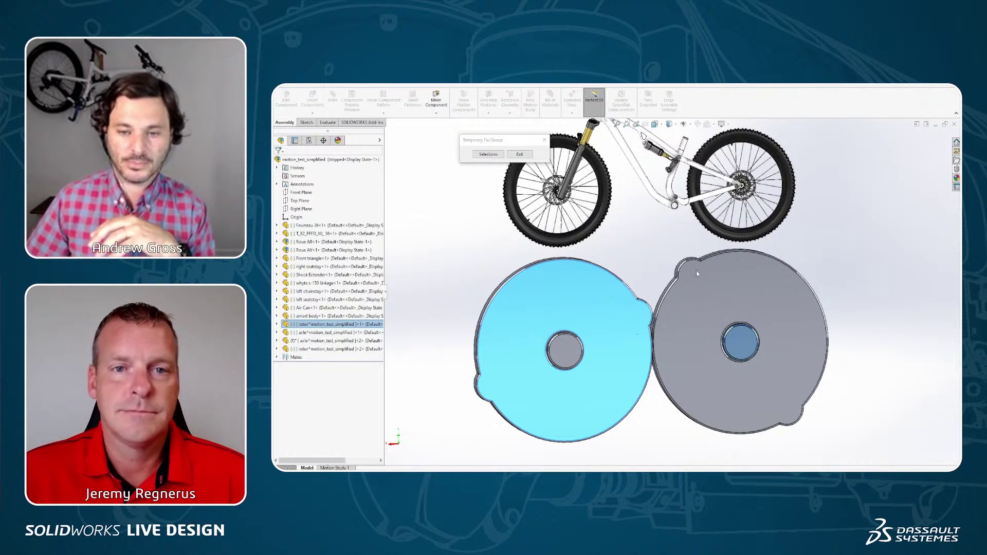
{"action": "left_click_drag", "start_coordinate": [639, 310], "coordinate": [545, 376]}
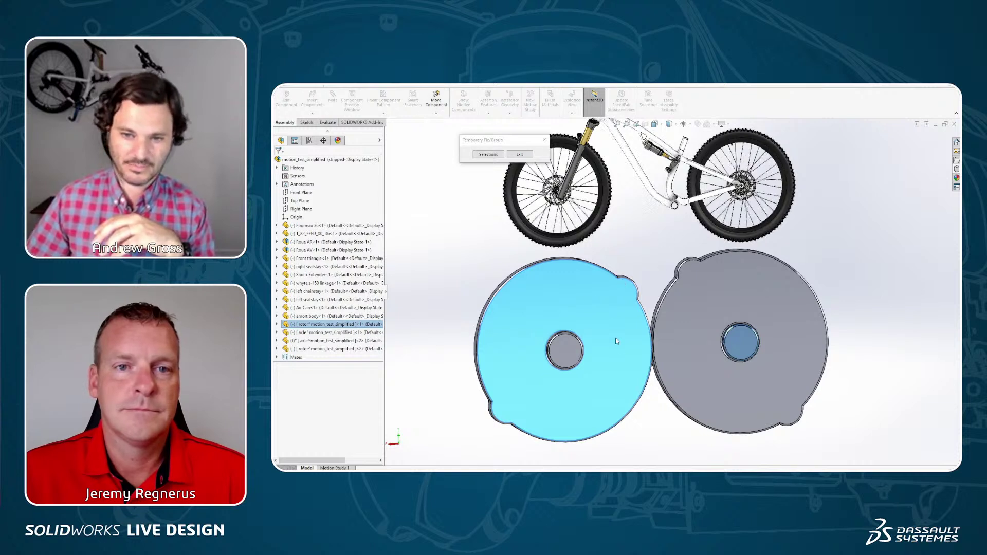
{"action": "left_click_drag", "start_coordinate": [616, 340], "coordinate": [616, 345]}
{"action": "left_click", "coordinate": [519, 154]}
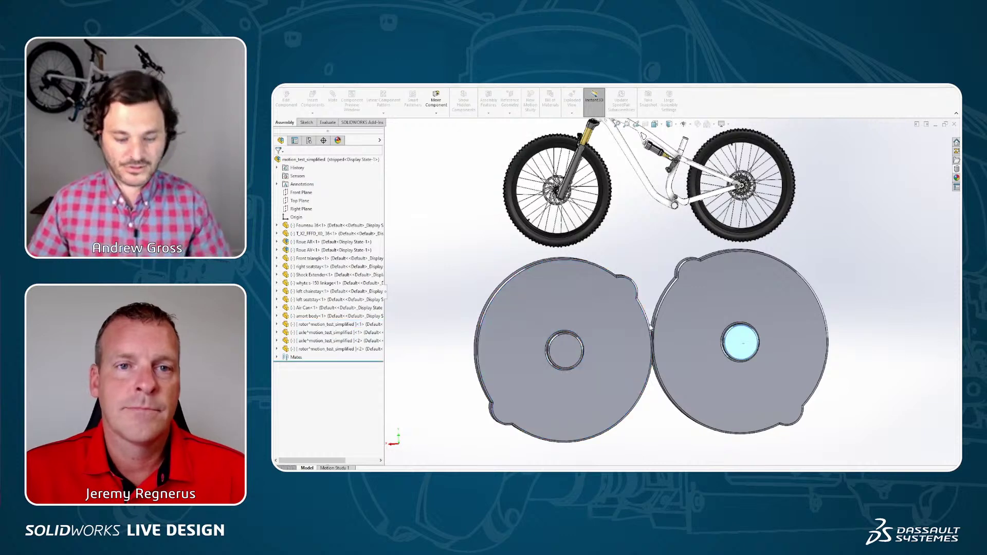
{"action": "right_click", "coordinate": [604, 326]}
{"action": "left_click", "coordinate": [487, 257]}
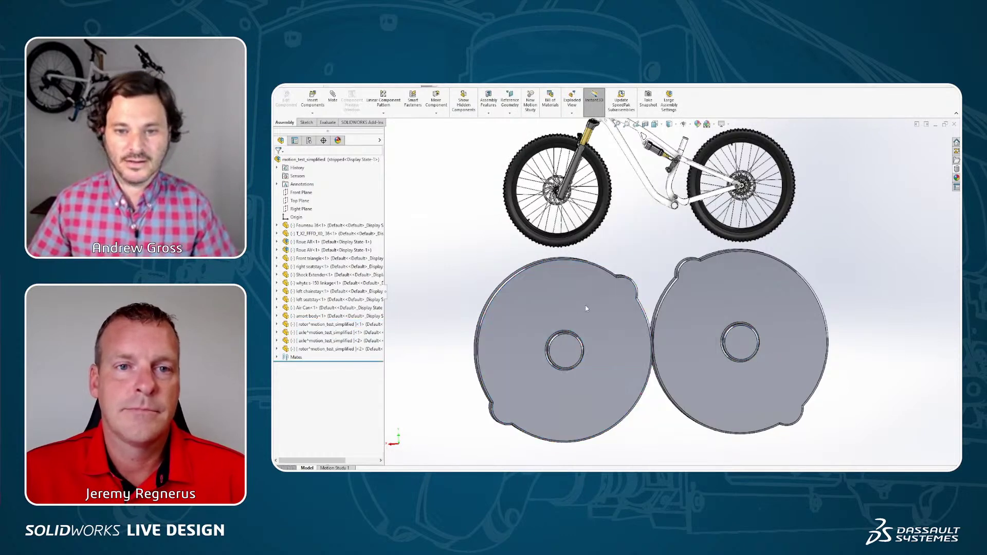
Step: Unsuppress the gear mate between the two rotors, reached from the front-wheel rotor's face
{"action": "left_click", "coordinate": [624, 290]}
{"action": "left_click", "coordinate": [508, 261]}
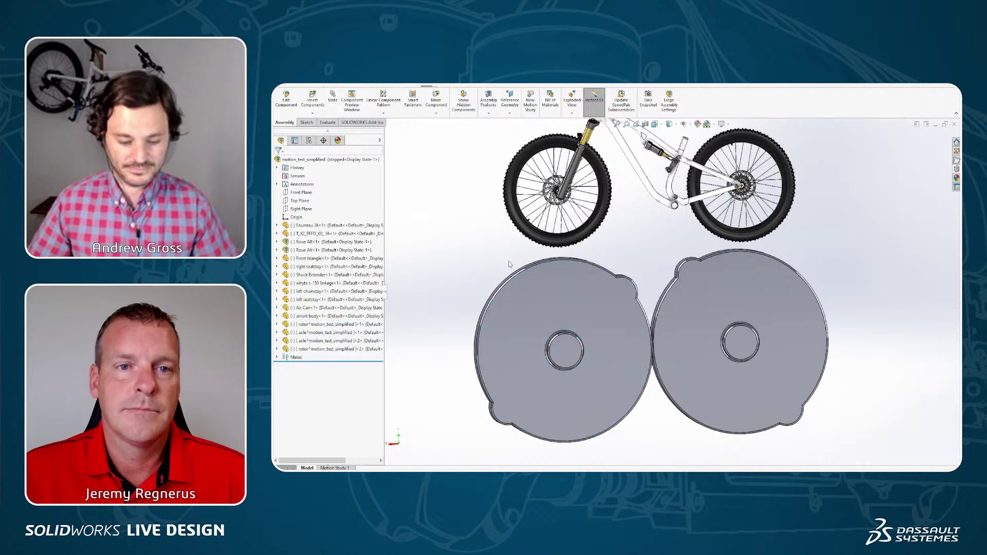
{"action": "left_click", "coordinate": [584, 303]}
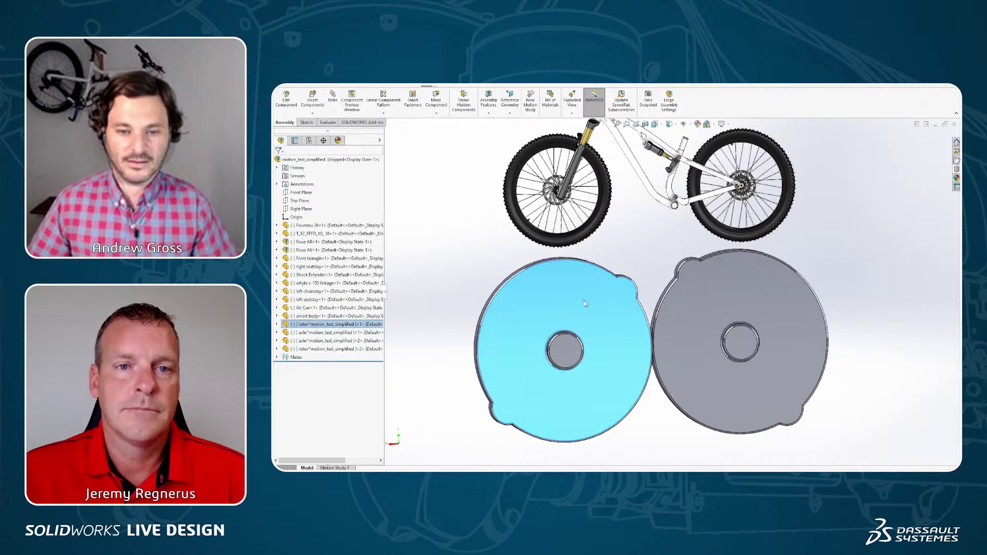
{"action": "left_click", "coordinate": [618, 300]}
{"action": "key", "text": "d"}
{"action": "left_click", "coordinate": [674, 285]}
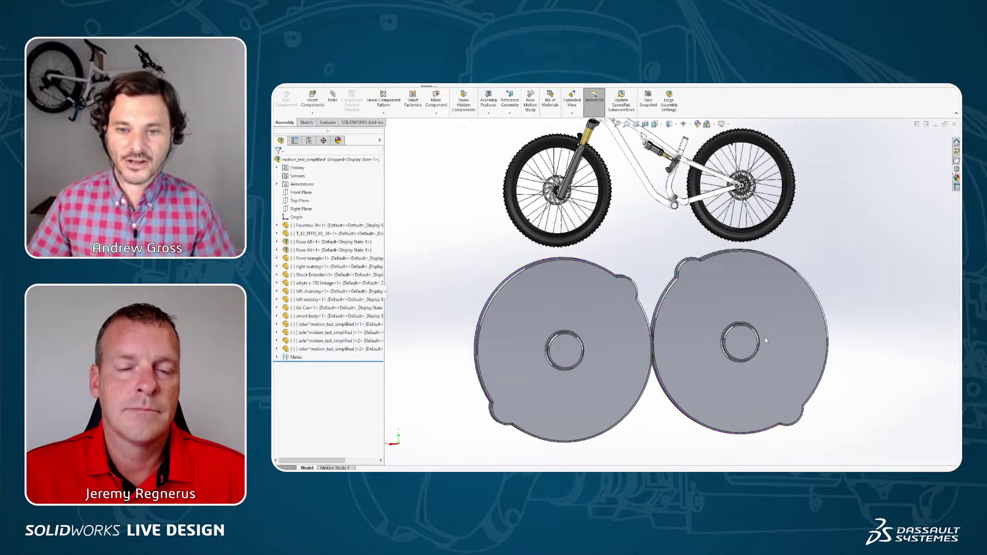
Step: Temporarily fix the axle of the rear-wheel rotor again with Temporary Fix/Group
{"action": "mouse_move", "coordinate": [800, 334]}
{"action": "left_mouse_down"}
{"action": "mouse_move", "coordinate": [798, 314]}
{"action": "mouse_move", "coordinate": [799, 335]}
{"action": "left_mouse_up"}
{"action": "right_click", "coordinate": [745, 335]}
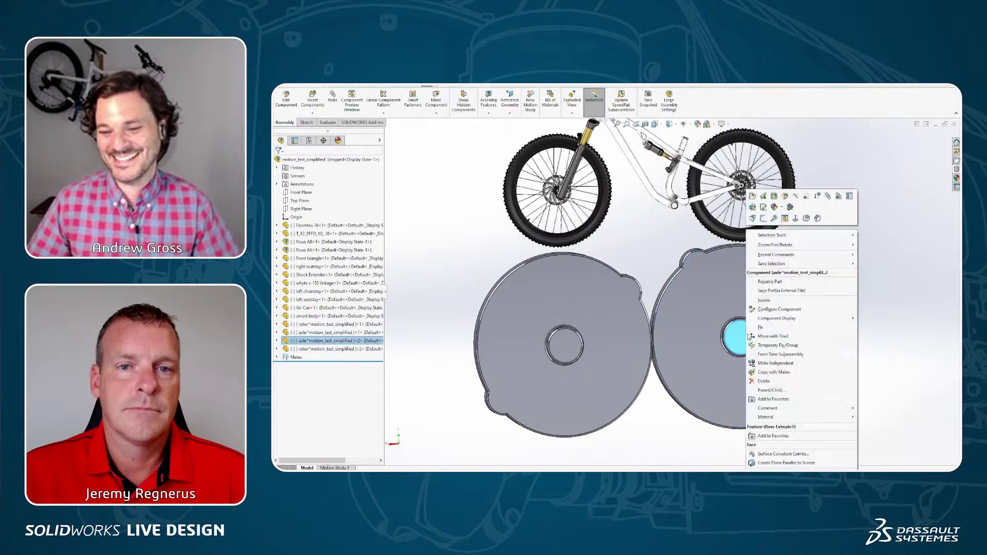
{"action": "left_click", "coordinate": [775, 345]}
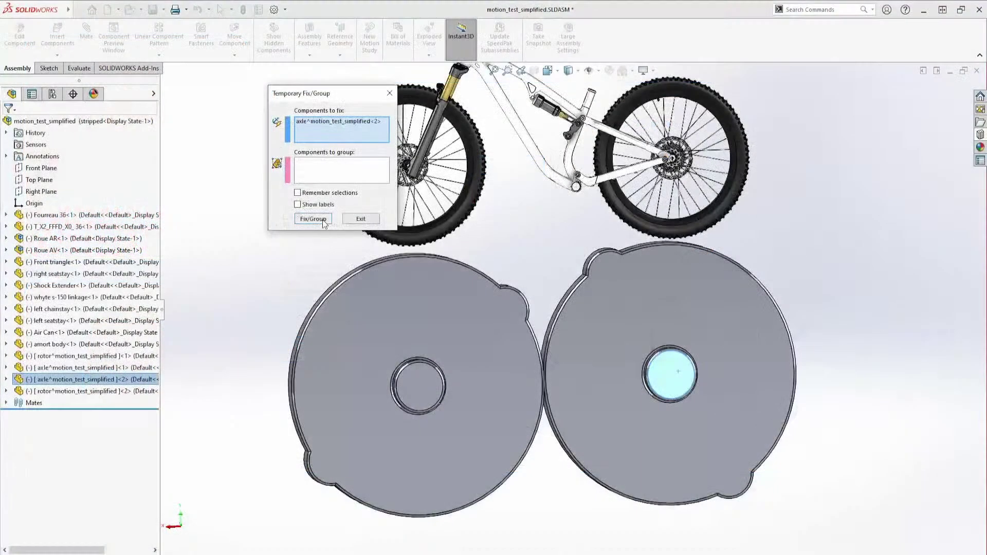
{"action": "left_click", "coordinate": [493, 228]}
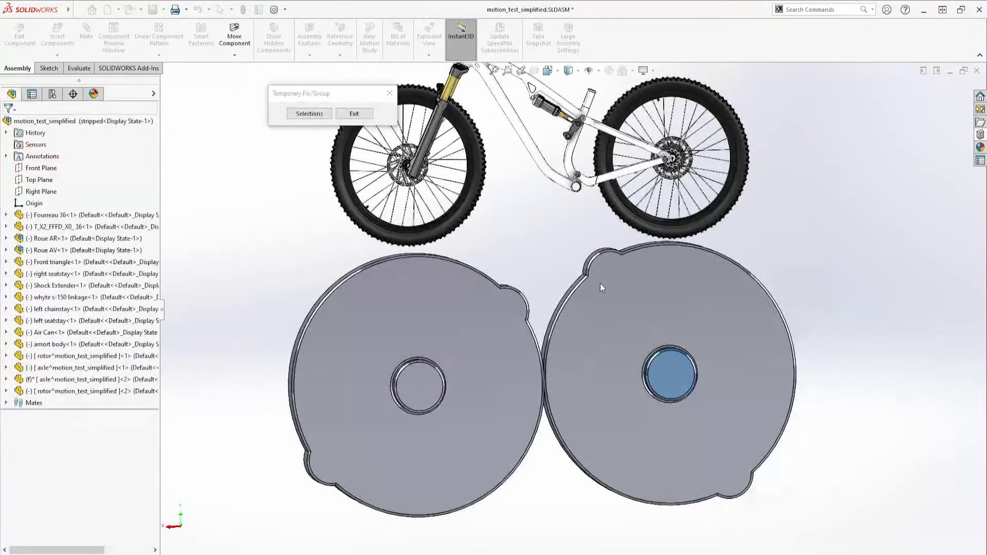
Step: Turn the rear-wheel rotor to test the geared motion, leave its lobe pointing up under the rear wheel, and end the temporary fix
{"action": "left_click_drag", "start_coordinate": [600, 283], "coordinate": [674, 348]}
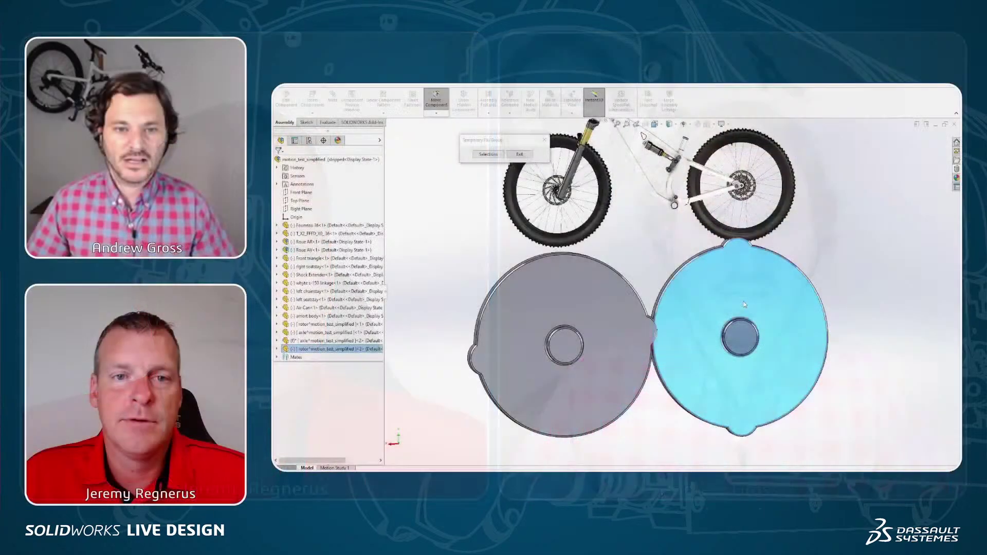
{"action": "left_click_drag", "start_coordinate": [743, 301], "coordinate": [738, 343]}
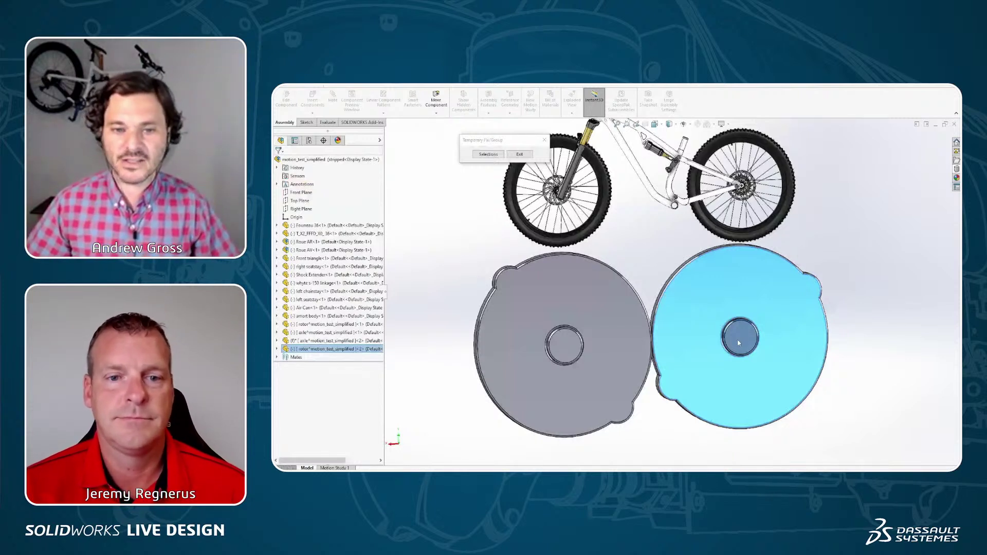
{"action": "left_click_drag", "start_coordinate": [775, 278], "coordinate": [771, 326]}
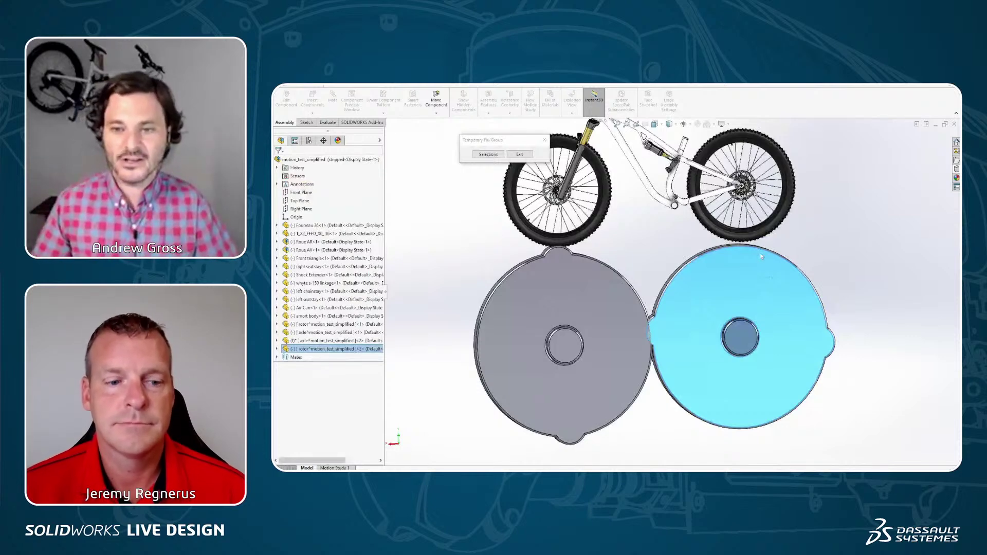
{"action": "left_click_drag", "start_coordinate": [759, 253], "coordinate": [800, 355]}
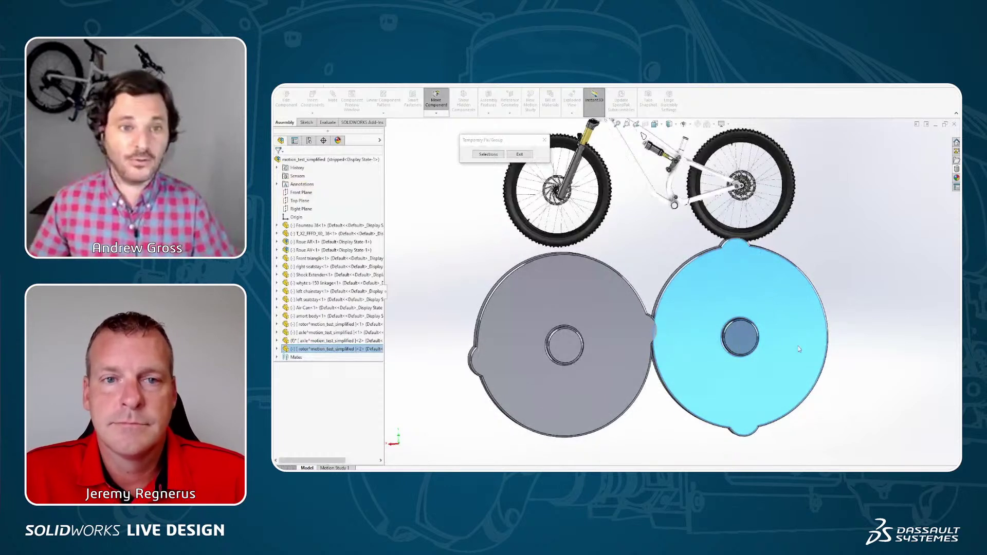
{"action": "left_click", "coordinate": [520, 155]}
{"action": "key", "text": "z"}
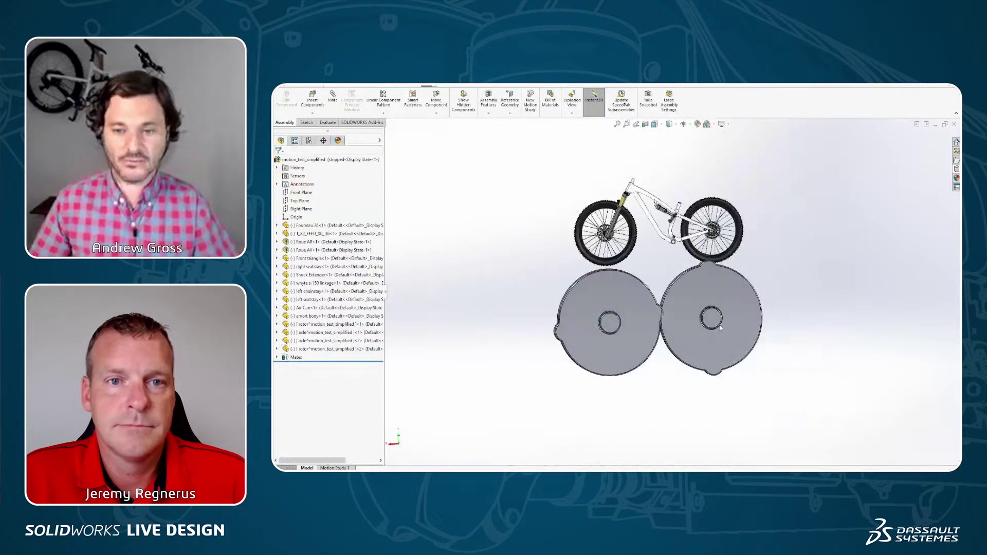
{"action": "left_click_drag", "start_coordinate": [713, 329], "coordinate": [715, 331]}
{"action": "middle_click_drag", "start_coordinate": [827, 292], "coordinate": [792, 303]}
{"action": "key", "text": "ctrl+1"}
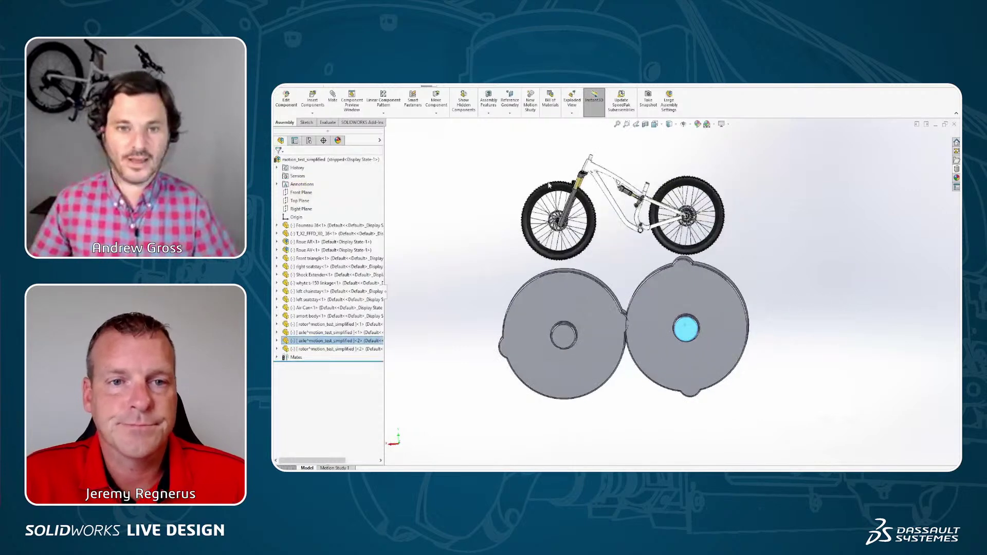
{"action": "key", "text": "z"}
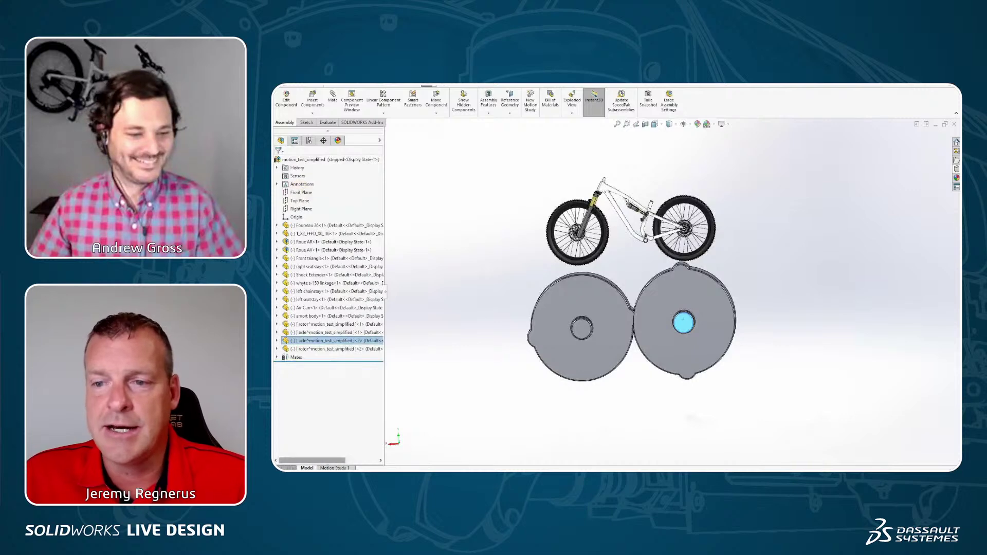
Step: Open Motion Study 1 without updating its initial animation state, and create a new motion study from it
{"action": "left_click", "coordinate": [334, 468]}
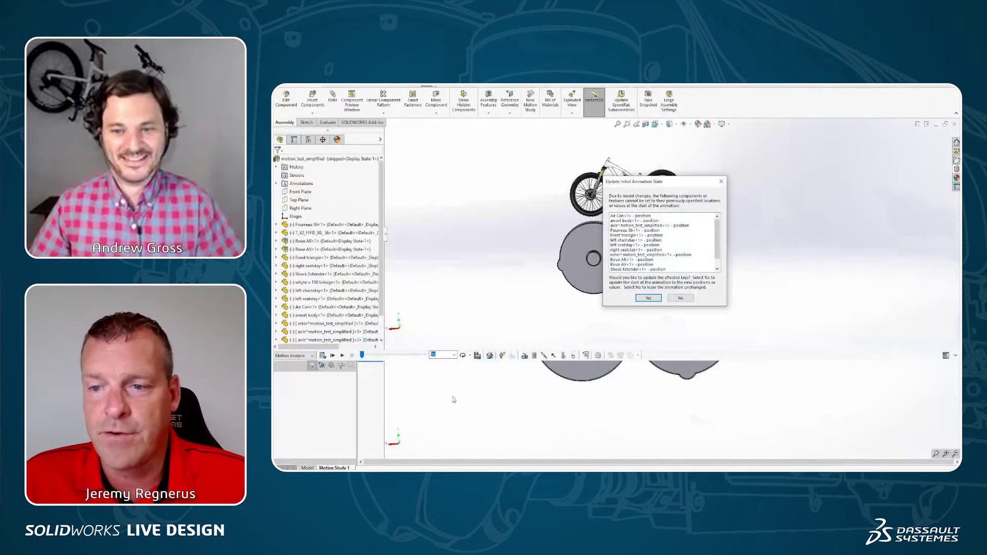
{"action": "left_click", "coordinate": [679, 298]}
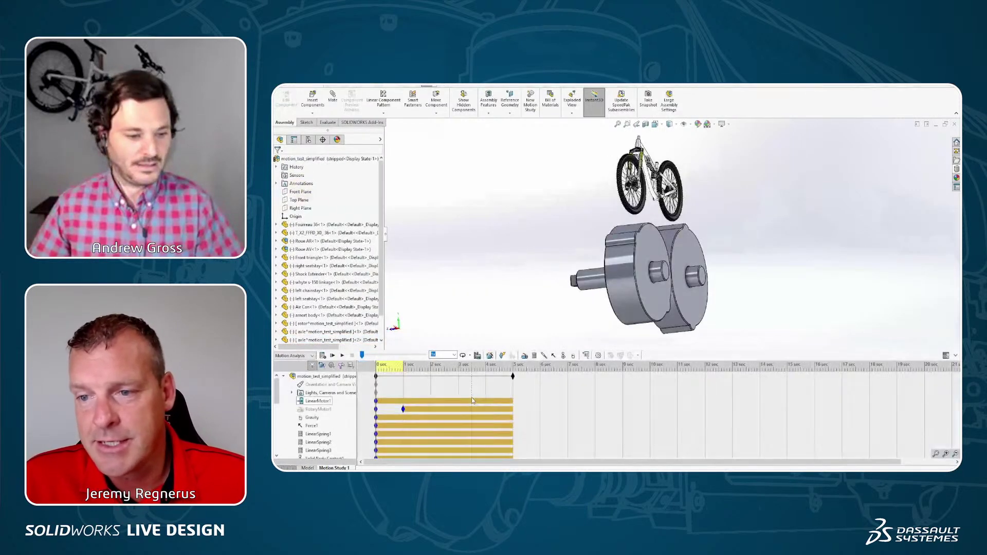
{"action": "right_click", "coordinate": [324, 467]}
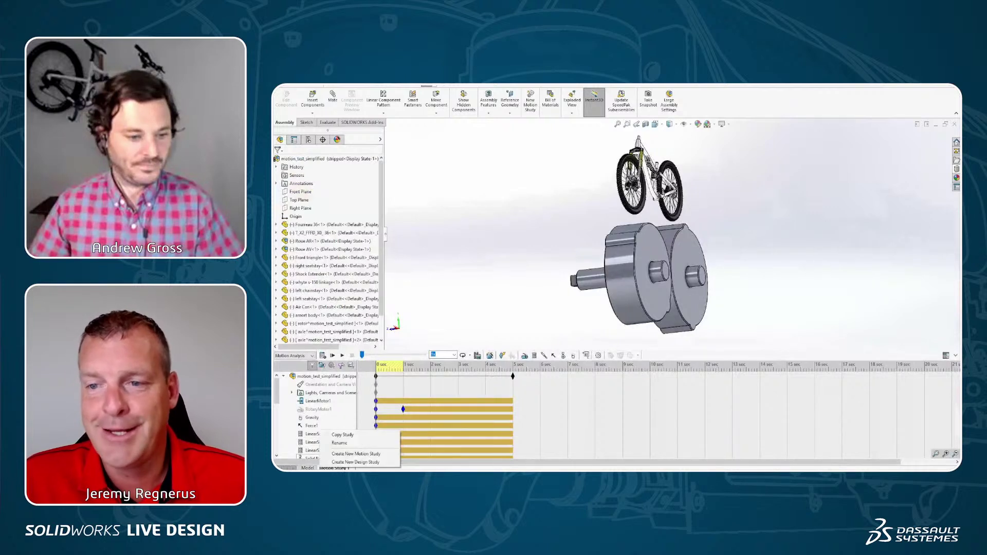
{"action": "left_click", "coordinate": [354, 454]}
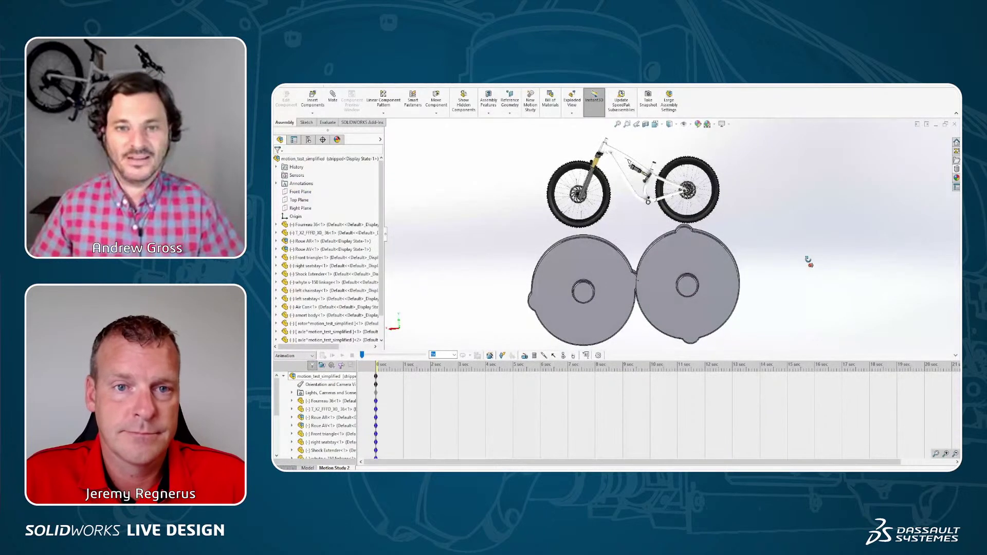
Step: Check the SOLIDWORKS Motion add-in and look at the study types offered for the new motion study
{"action": "left_click", "coordinate": [363, 122]}
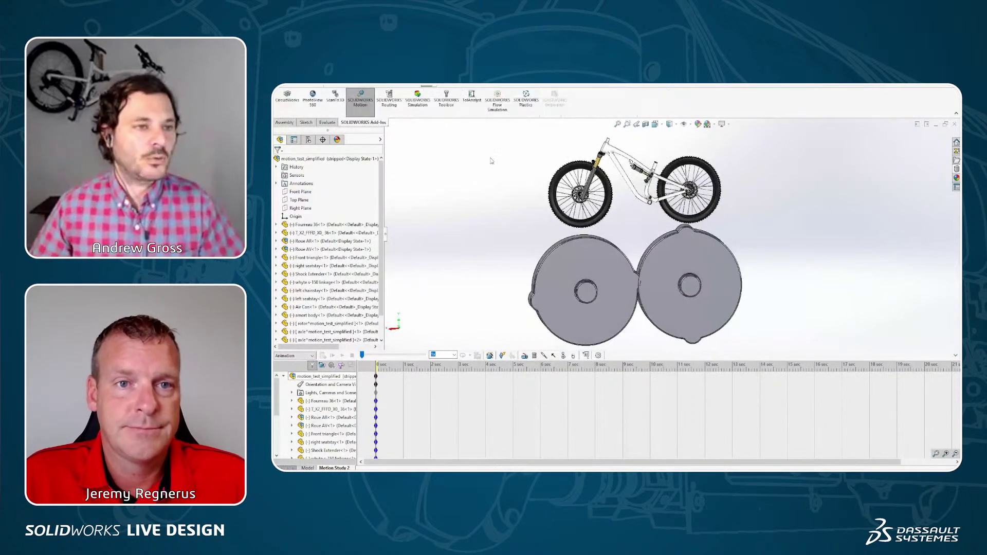
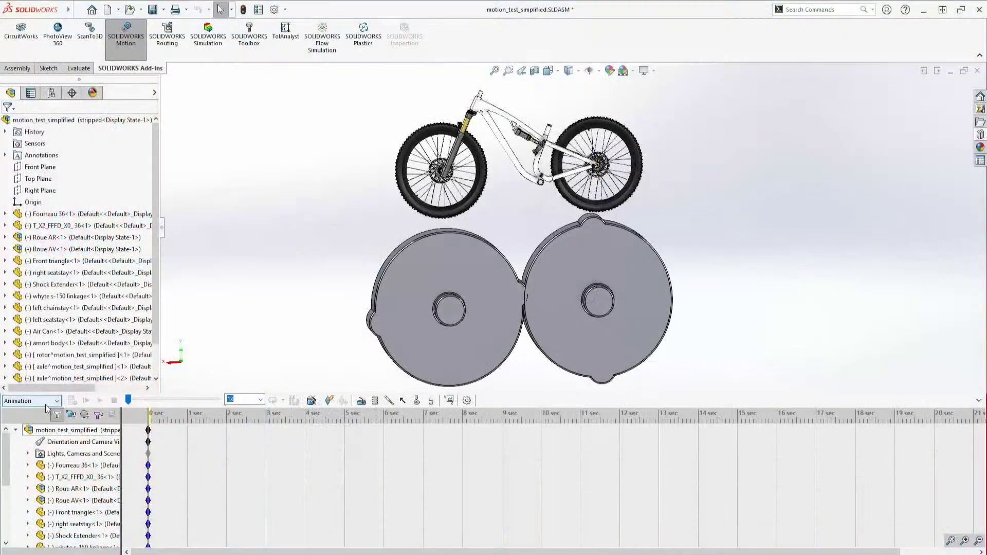
{"action": "left_click", "coordinate": [55, 402]}
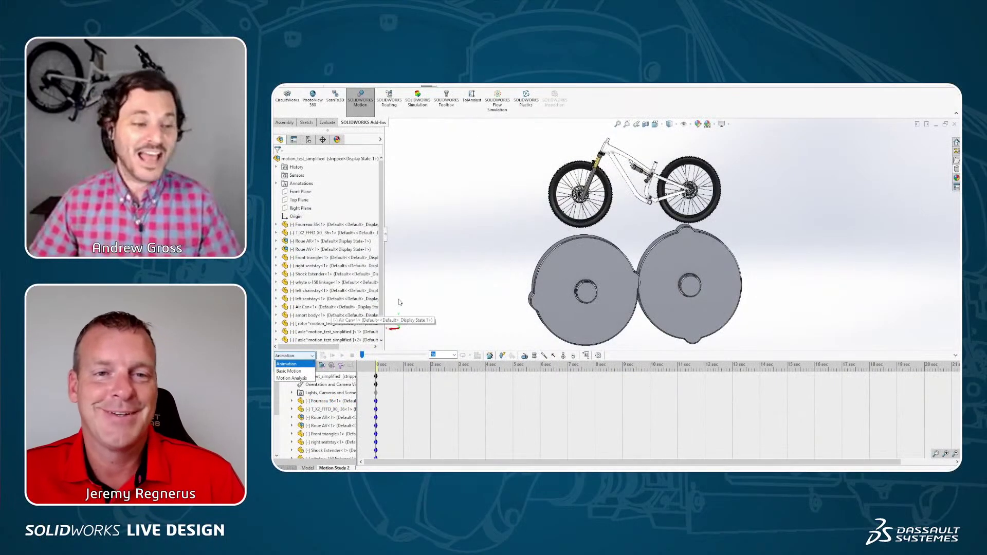
{"action": "left_click", "coordinate": [852, 239]}
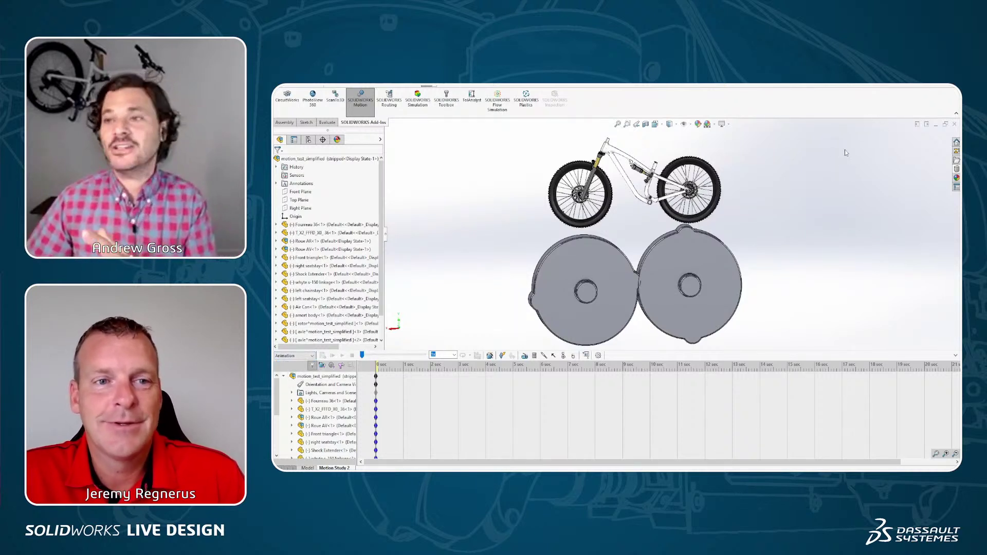
Step: Search the help for "animation basic motion", read the Introduction to Motion Studies topic on the study types, and close the help
{"action": "left_click", "coordinate": [907, 87]}
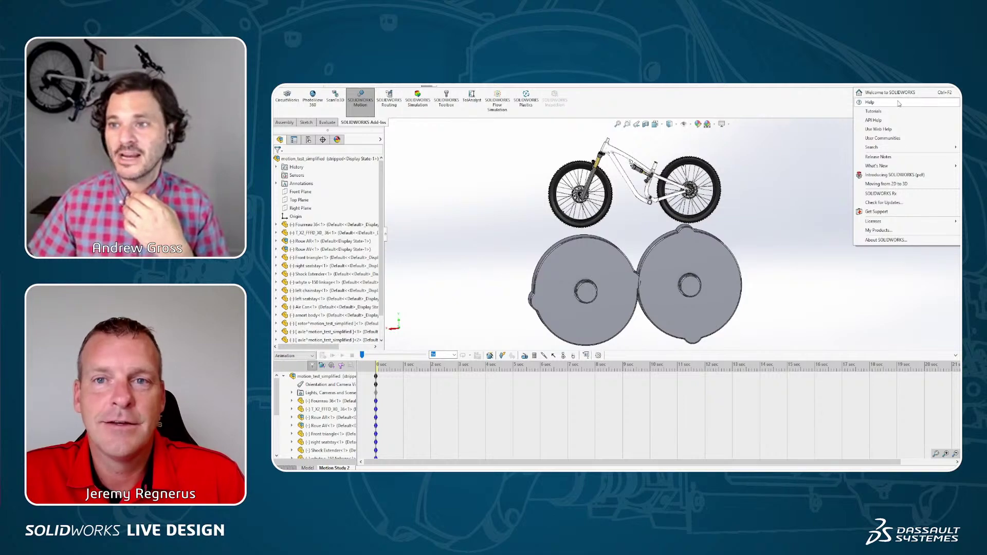
{"action": "left_click", "coordinate": [898, 103]}
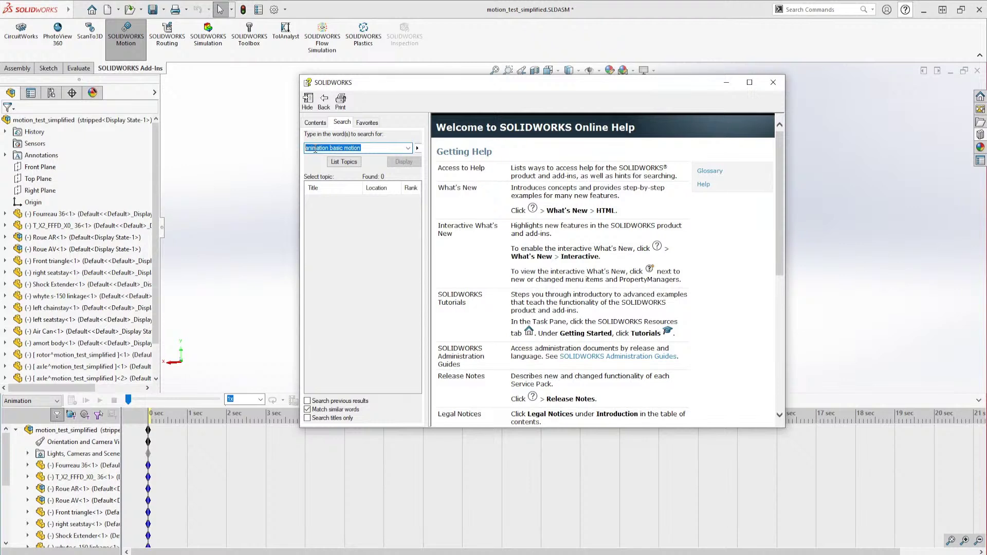
{"action": "type", "text": "an"}
{"action": "key", "text": "Return"}
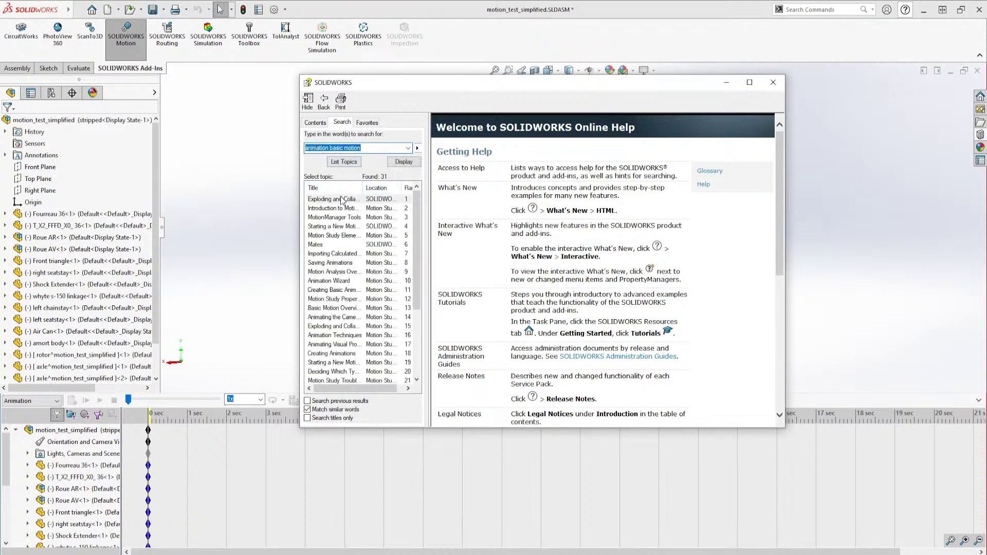
{"action": "double_click", "coordinate": [334, 211]}
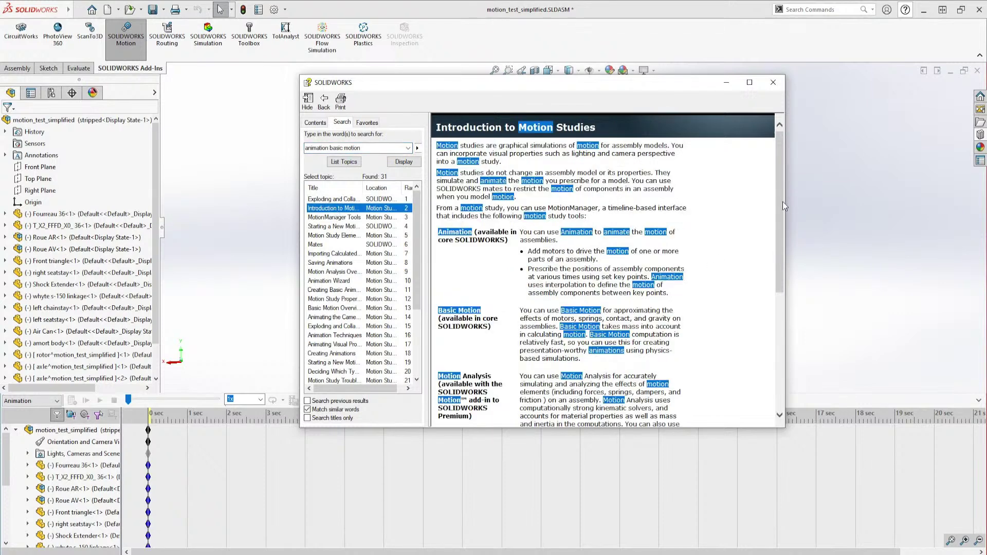
{"action": "left_click_drag", "start_coordinate": [781, 202], "coordinate": [782, 257]}
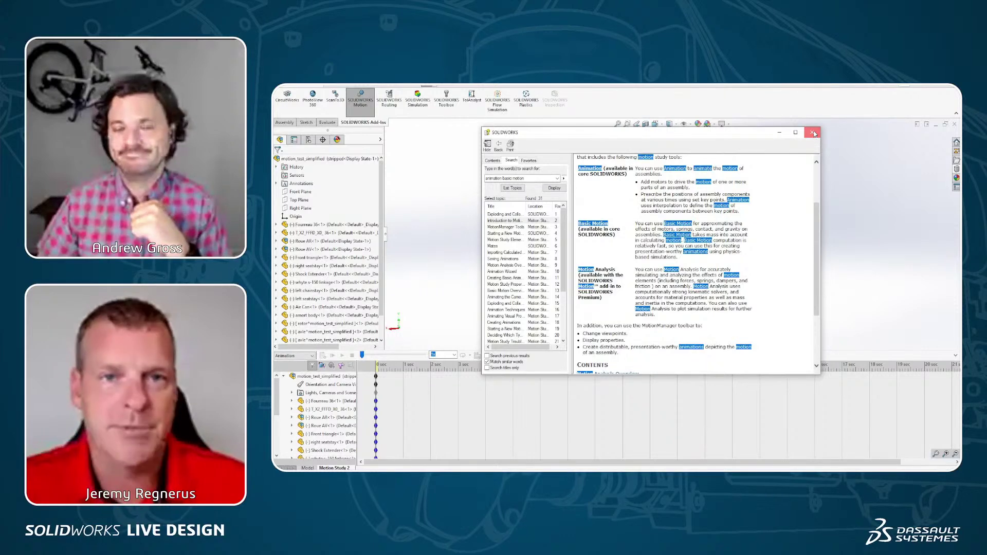
{"action": "left_click", "coordinate": [774, 83]}
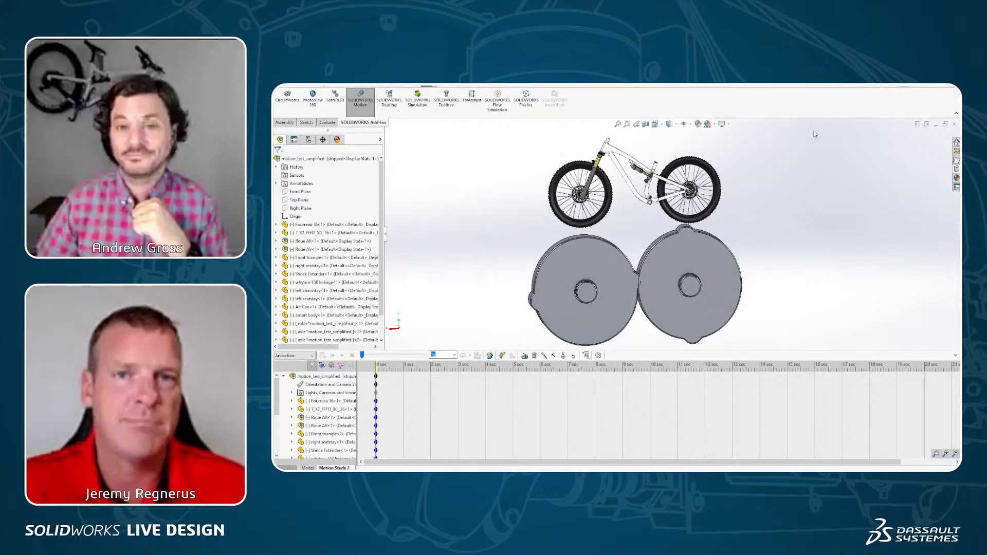
Step: Set the new motion study's type to Motion Analysis
{"action": "middle_click_drag", "start_coordinate": [769, 189], "coordinate": [630, 215]}
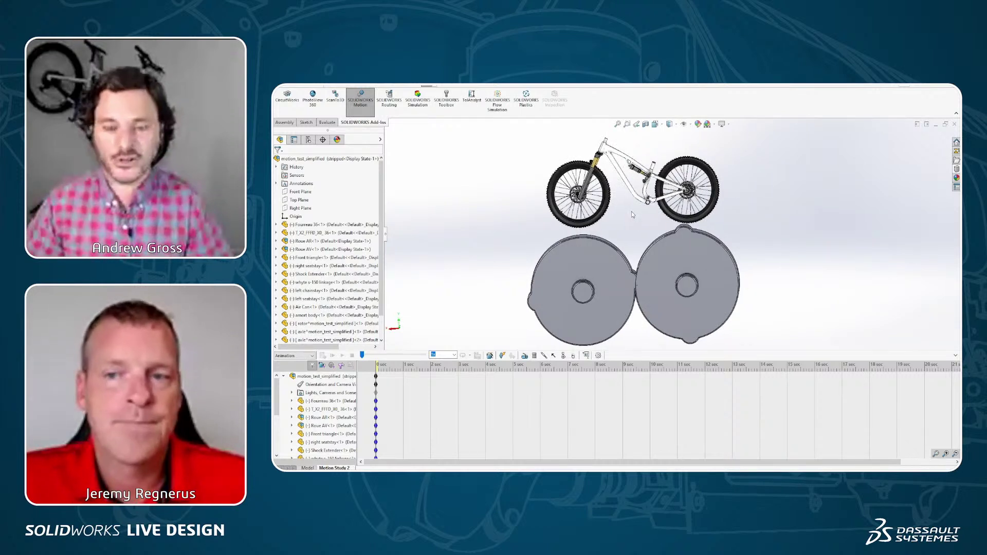
{"action": "middle_click_drag", "start_coordinate": [785, 218], "coordinate": [787, 220]}
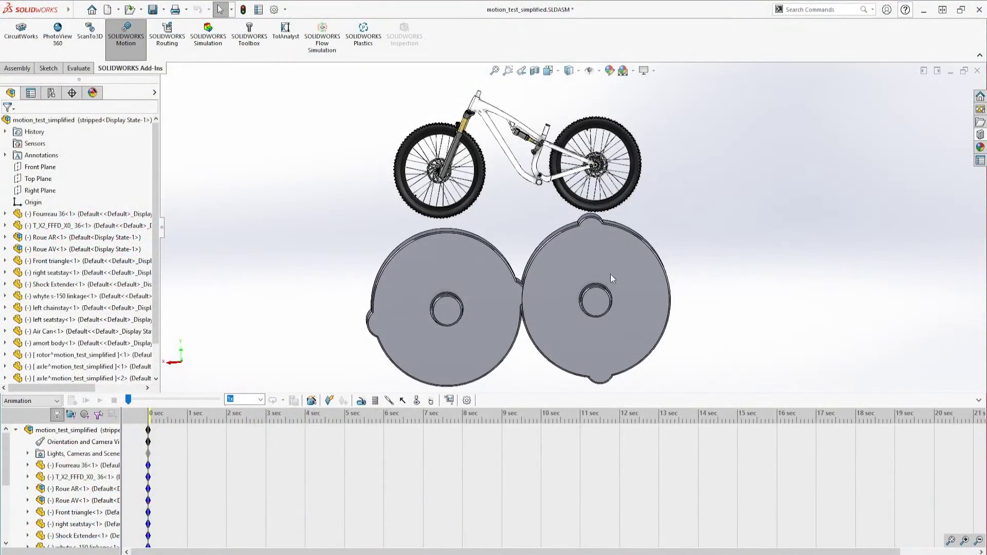
{"action": "middle_click_drag", "start_coordinate": [610, 275], "coordinate": [611, 263]}
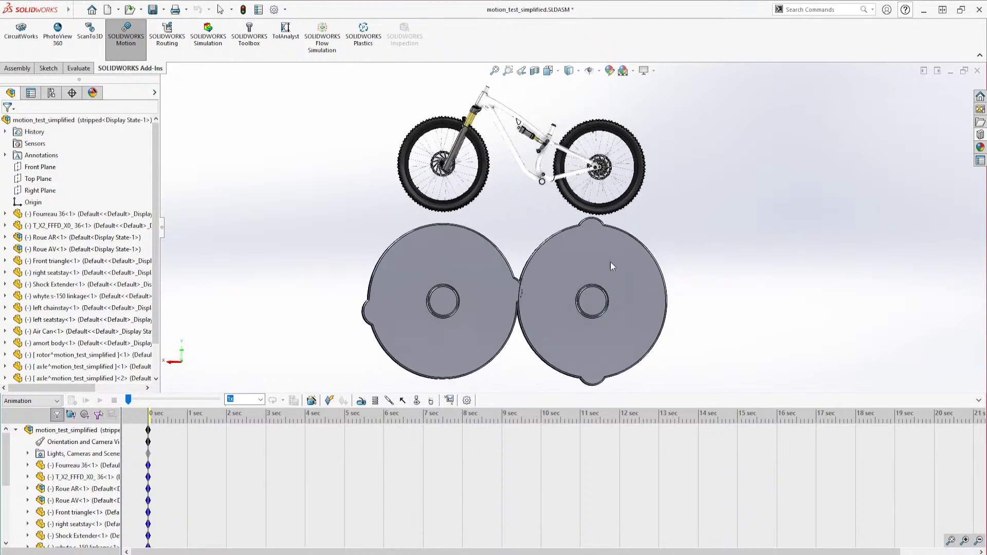
{"action": "mouse_move", "coordinate": [596, 303]}
{"action": "left_mouse_down"}
{"action": "mouse_move", "coordinate": [594, 311]}
{"action": "mouse_move", "coordinate": [595, 294]}
{"action": "mouse_move", "coordinate": [596, 332]}
{"action": "mouse_move", "coordinate": [597, 259]}
{"action": "mouse_move", "coordinate": [598, 321]}
{"action": "mouse_move", "coordinate": [604, 307]}
{"action": "left_mouse_up"}
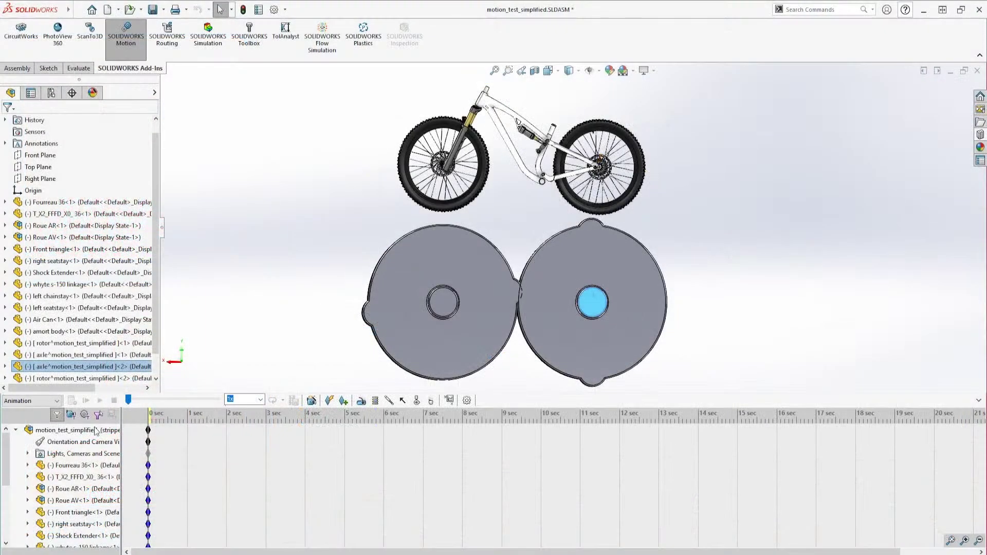
{"action": "left_click", "coordinate": [305, 356]}
{"action": "left_click", "coordinate": [28, 433]}
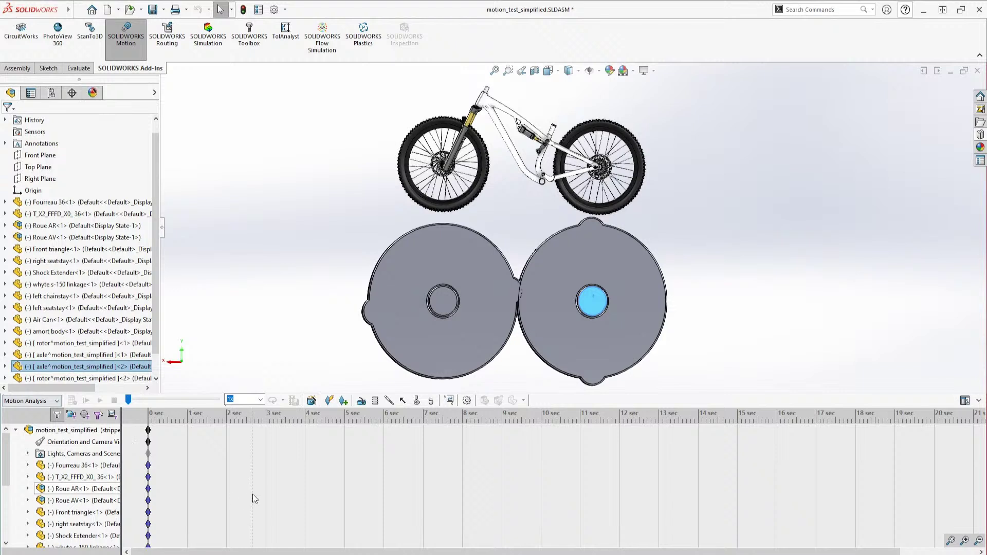
Step: Start a linear motor on the upper face of the square axle end beneath the front wheel, pointing vertically upward
{"action": "scroll", "coordinate": [252, 495], "scroll_direction": "down", "scroll_amount": 2}
{"action": "scroll", "coordinate": [252, 495], "scroll_direction": "up", "scroll_amount": 2}
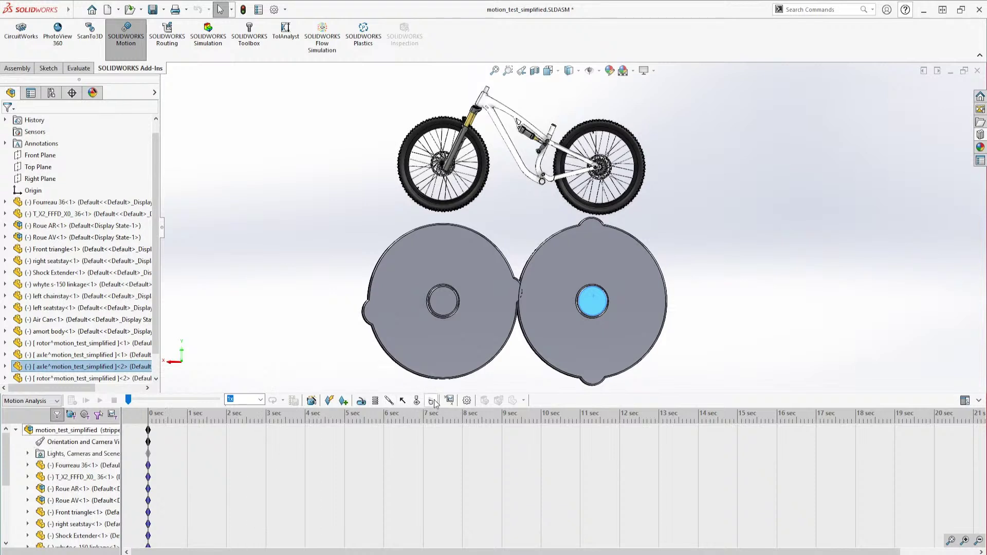
{"action": "left_click", "coordinate": [362, 401]}
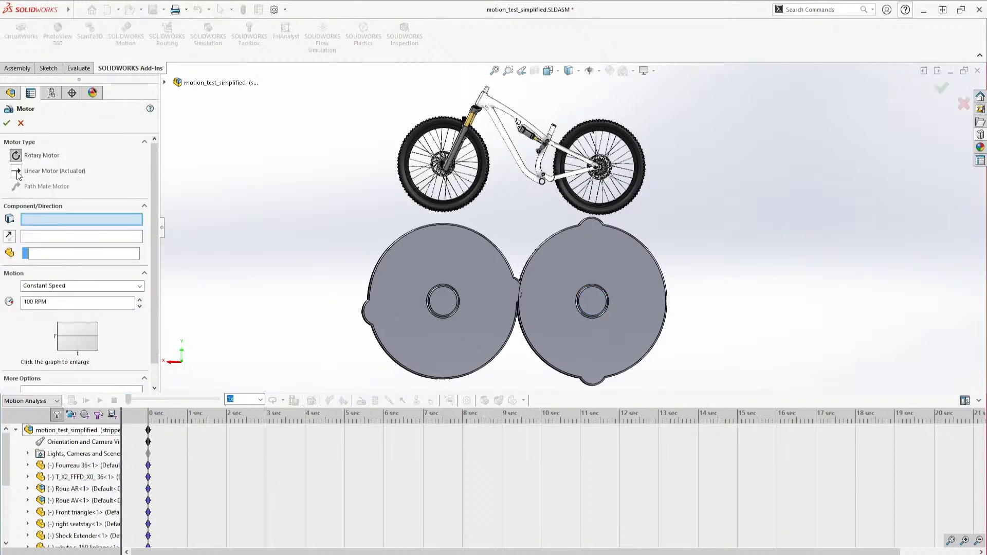
{"action": "left_click", "coordinate": [16, 171]}
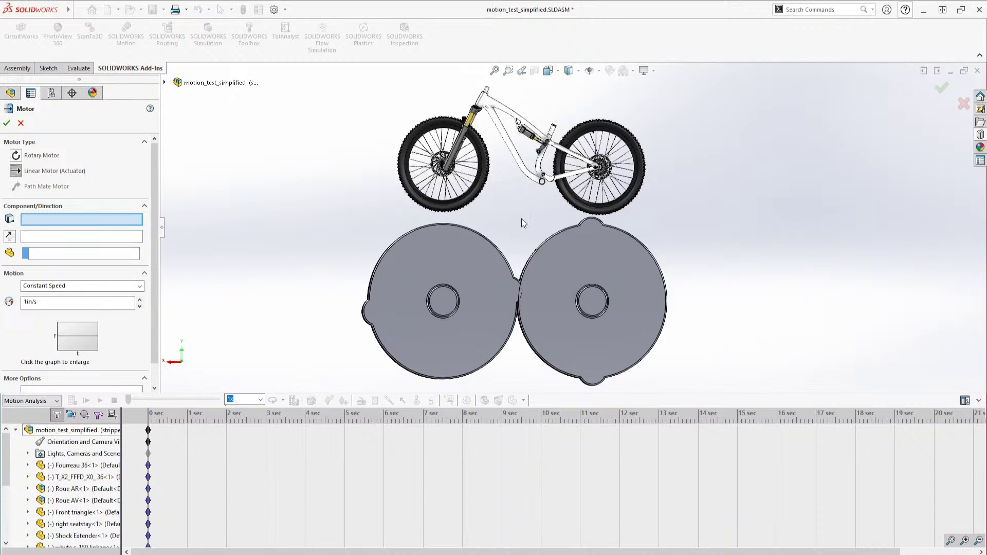
{"action": "middle_click_drag", "start_coordinate": [526, 226], "coordinate": [644, 235]}
{"action": "scroll", "coordinate": [516, 307], "scroll_direction": "down", "scroll_amount": 3}
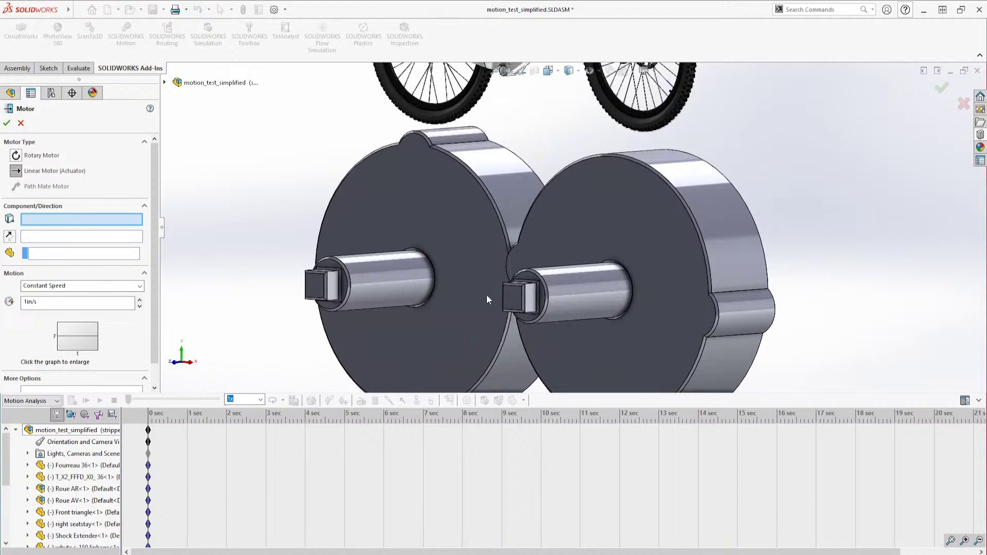
{"action": "middle_click_drag", "start_coordinate": [488, 300], "coordinate": [510, 310]}
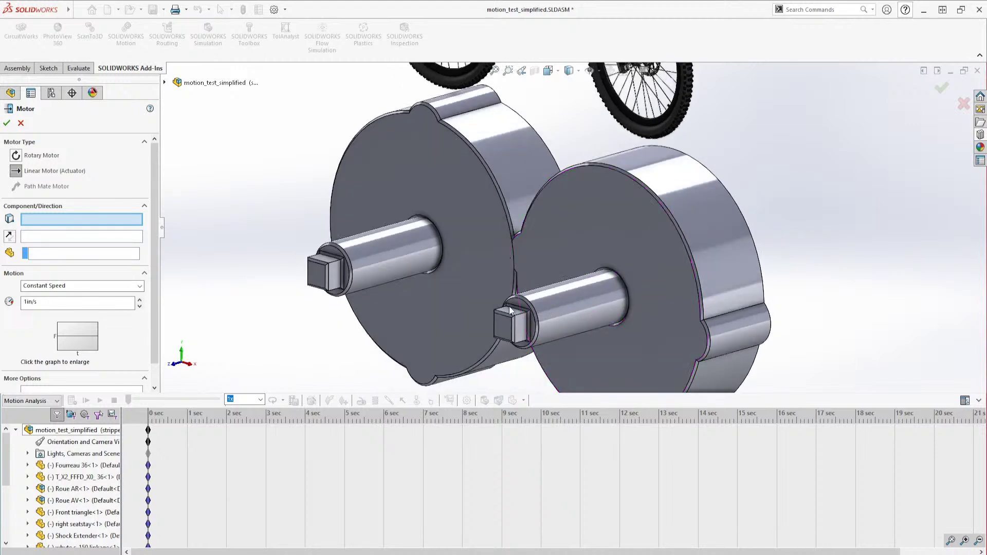
{"action": "left_click", "coordinate": [509, 312]}
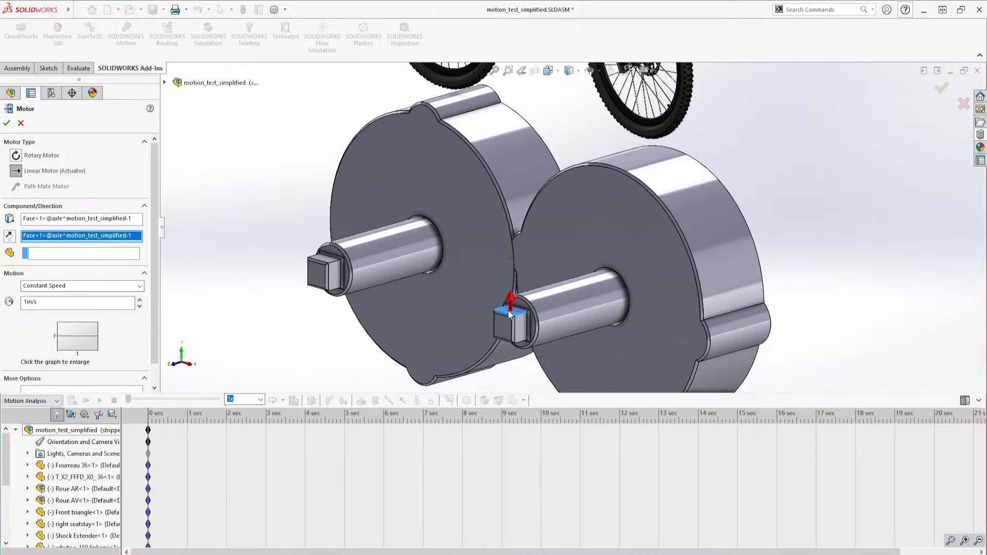
Step: Set the linear motor's motion to Distance with 6 in of travel, starting at 0 s and lasting 1 s
{"action": "left_click", "coordinate": [61, 289]}
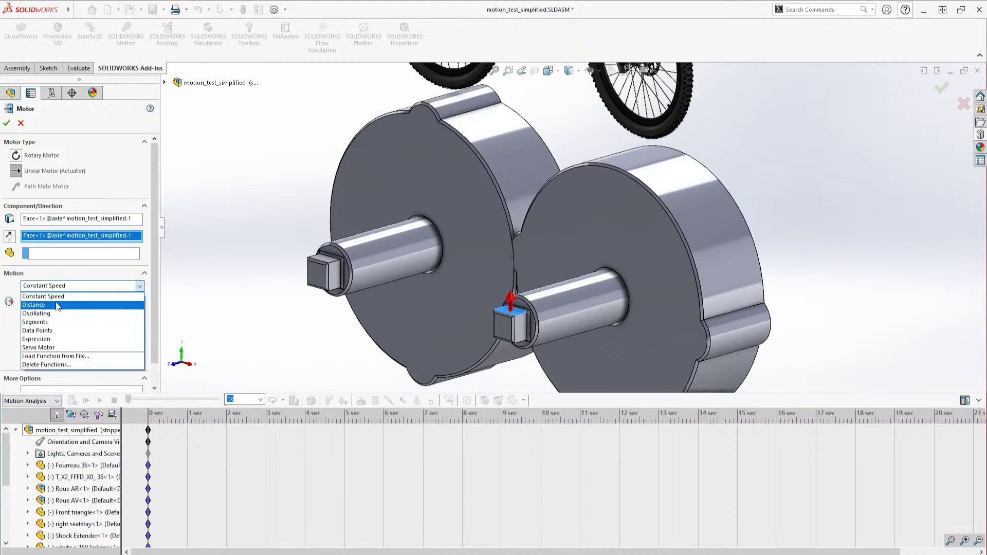
{"action": "left_click", "coordinate": [57, 302]}
{"action": "left_click_drag", "start_coordinate": [57, 302], "coordinate": [22, 307]}
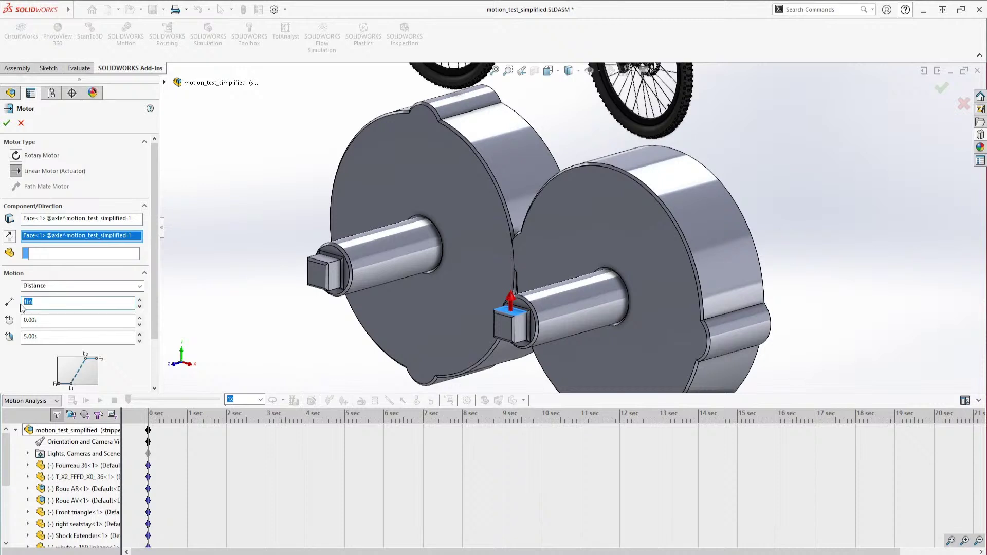
{"action": "type", "text": "6"}
{"action": "left_click", "coordinate": [44, 320]}
{"action": "left_click_drag", "start_coordinate": [44, 336], "coordinate": [19, 339]}
{"action": "type", "text": "1"}
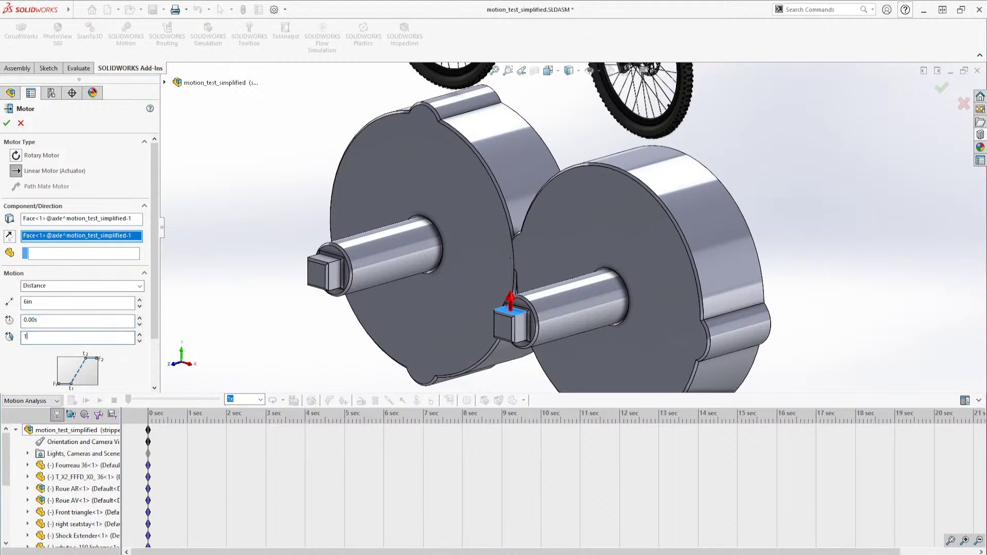
Step: Enlarge the motor's displacement versus time graph to review the motion profile, and accept the linear motor
{"action": "left_click", "coordinate": [77, 371]}
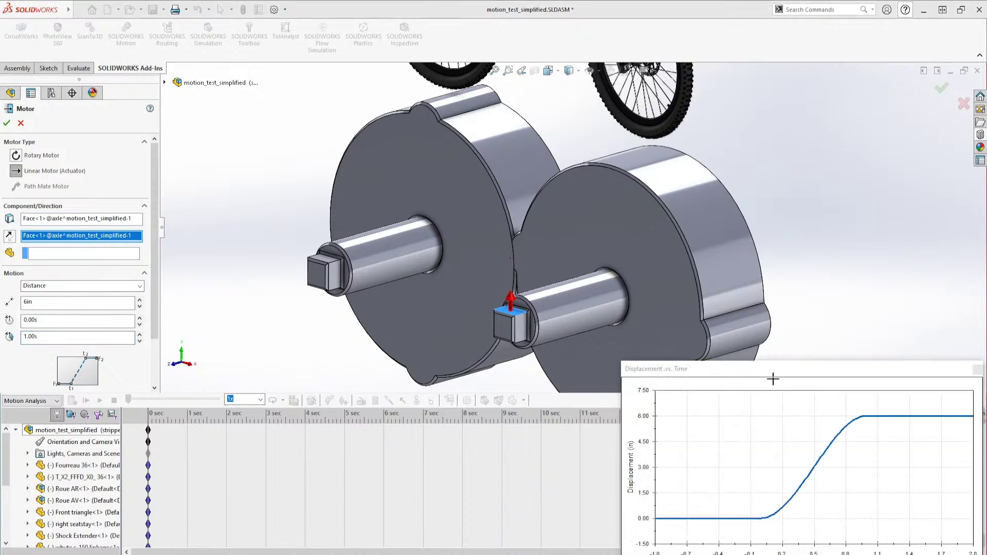
{"action": "left_click_drag", "start_coordinate": [775, 378], "coordinate": [407, 120]}
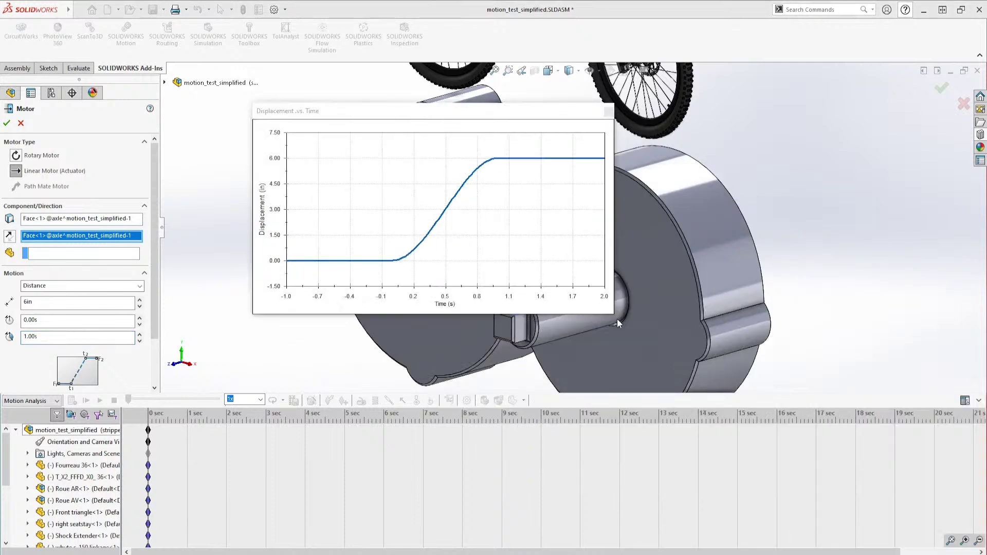
{"action": "left_click_drag", "start_coordinate": [613, 315], "coordinate": [780, 449]}
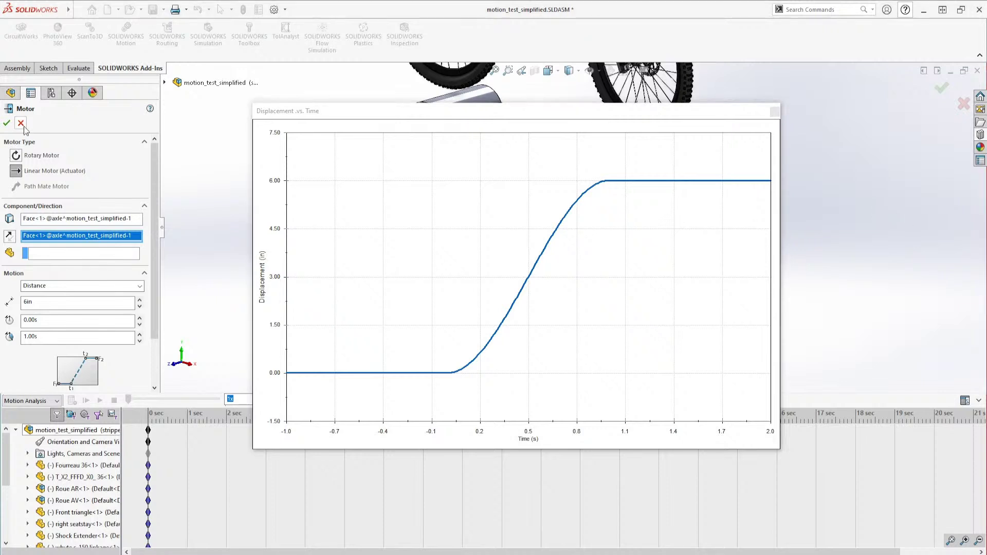
{"action": "left_click", "coordinate": [8, 124]}
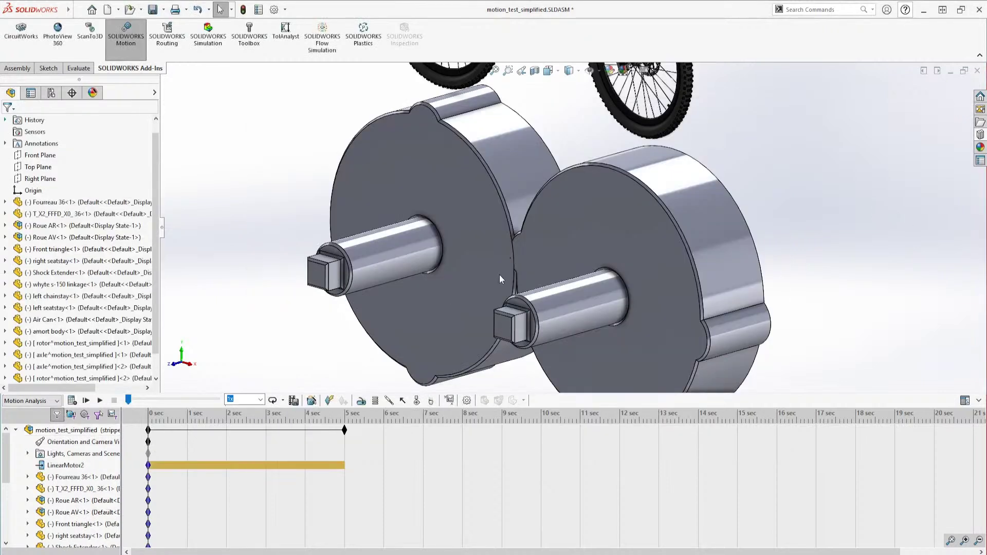
Step: Calculate the motion study with the linear motor in a view of the whole model, and return the timeline to 0 seconds
{"action": "key", "text": "f"}
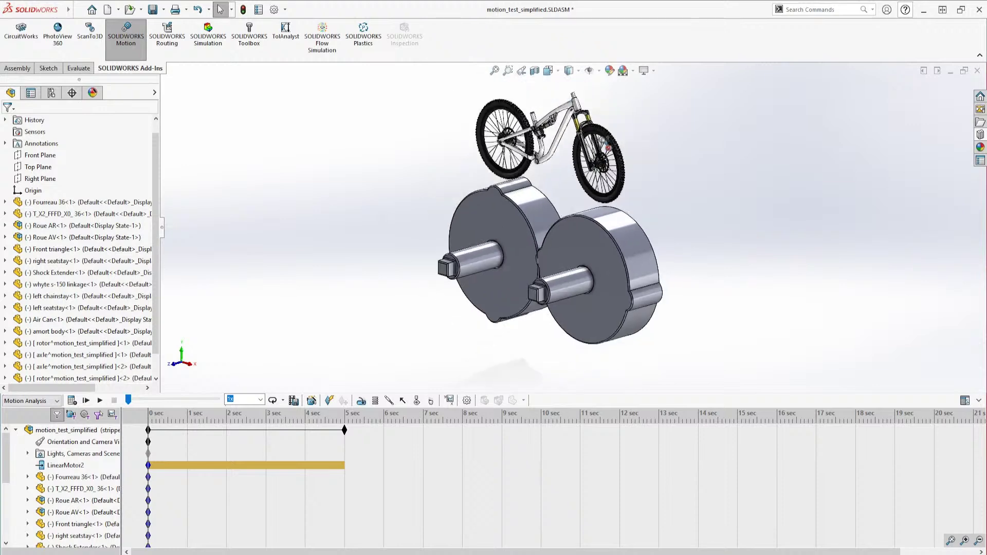
{"action": "middle_click_drag", "start_coordinate": [606, 155], "coordinate": [612, 165]}
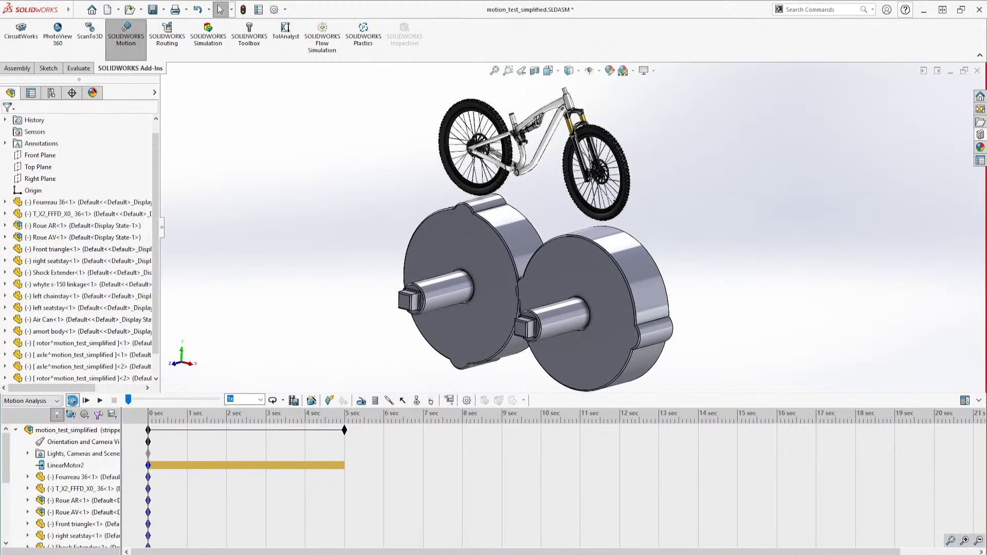
{"action": "left_click", "coordinate": [72, 400]}
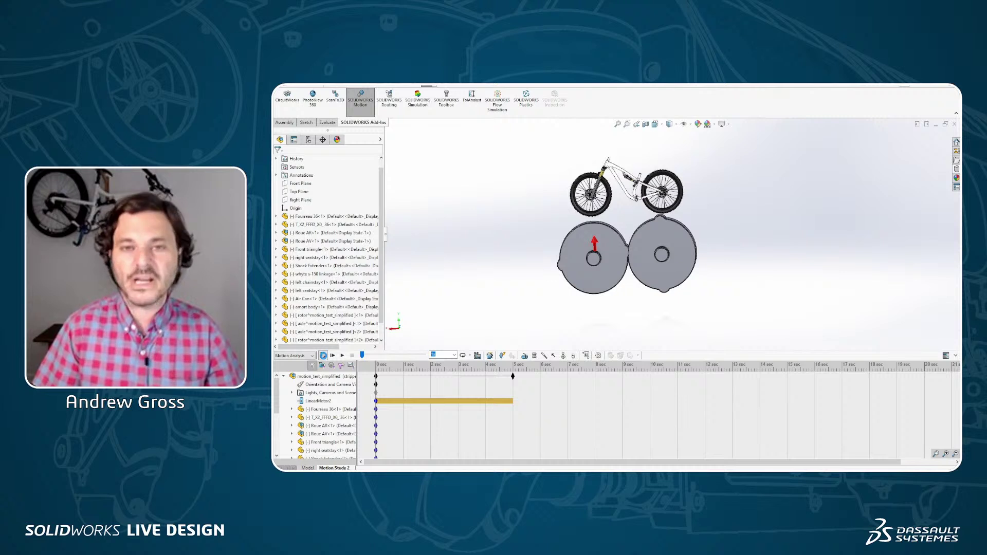
{"action": "left_click", "coordinate": [323, 356]}
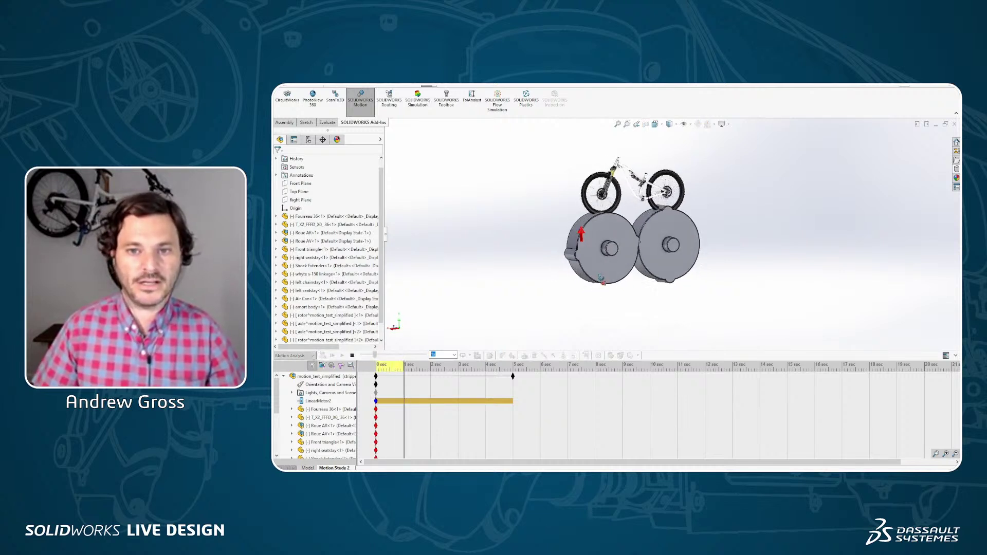
{"action": "scroll", "coordinate": [651, 226], "scroll_direction": "down", "scroll_amount": 3}
{"action": "scroll", "coordinate": [652, 226], "scroll_direction": "up", "scroll_amount": 2}
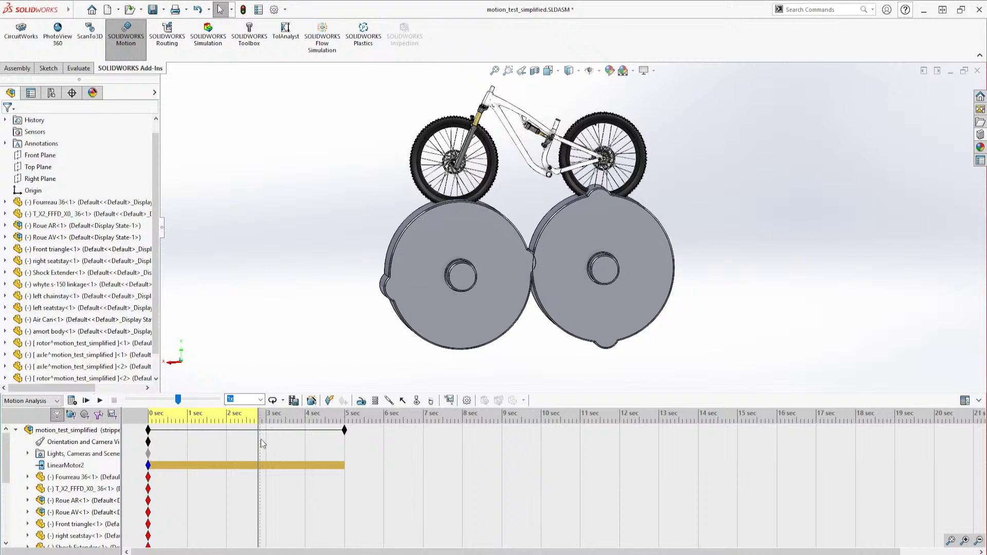
{"action": "left_click_drag", "start_coordinate": [259, 443], "coordinate": [148, 451]}
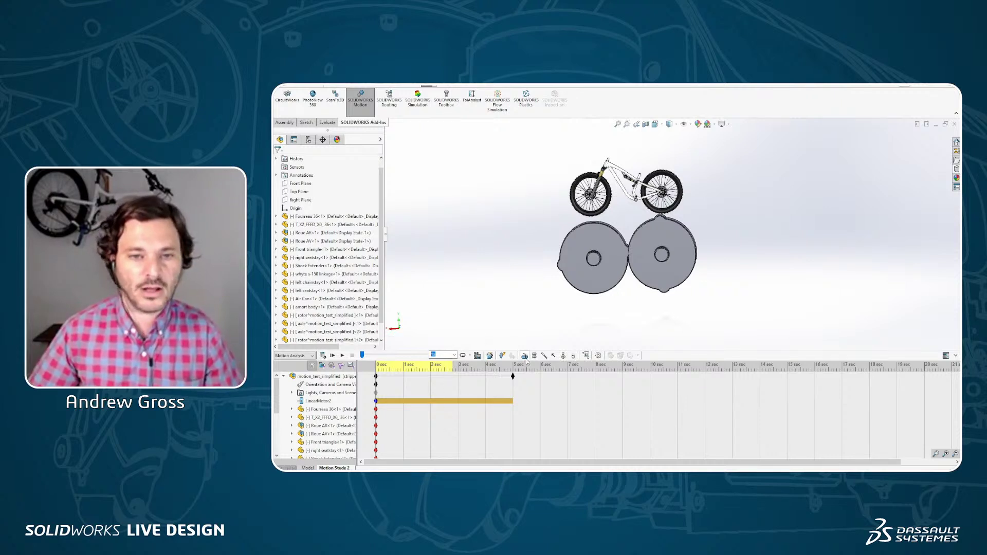
Step: Start a rotary motor on the outer cylindrical face of the rotor beneath the front wheel
{"action": "left_click", "coordinate": [525, 356]}
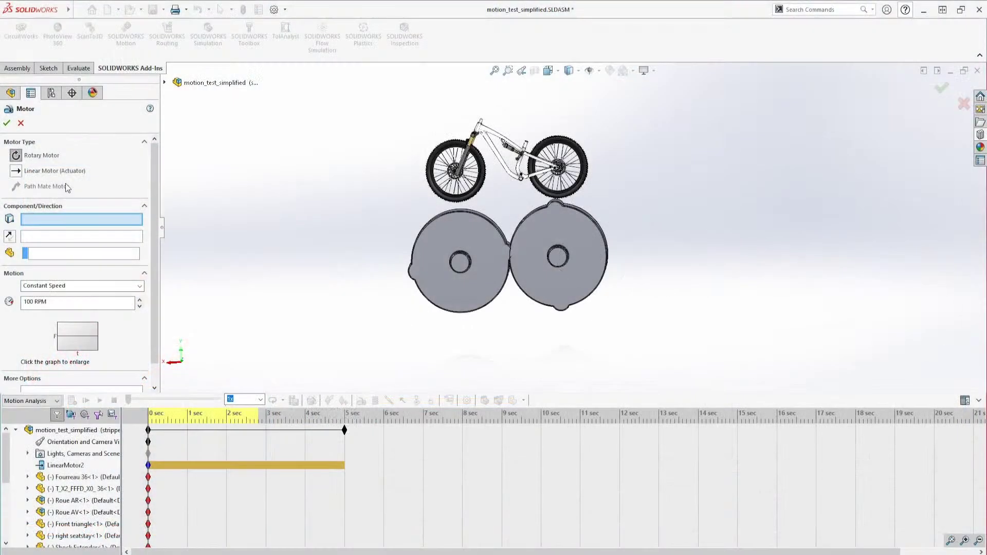
{"action": "scroll", "coordinate": [606, 227], "scroll_direction": "up", "scroll_amount": 2}
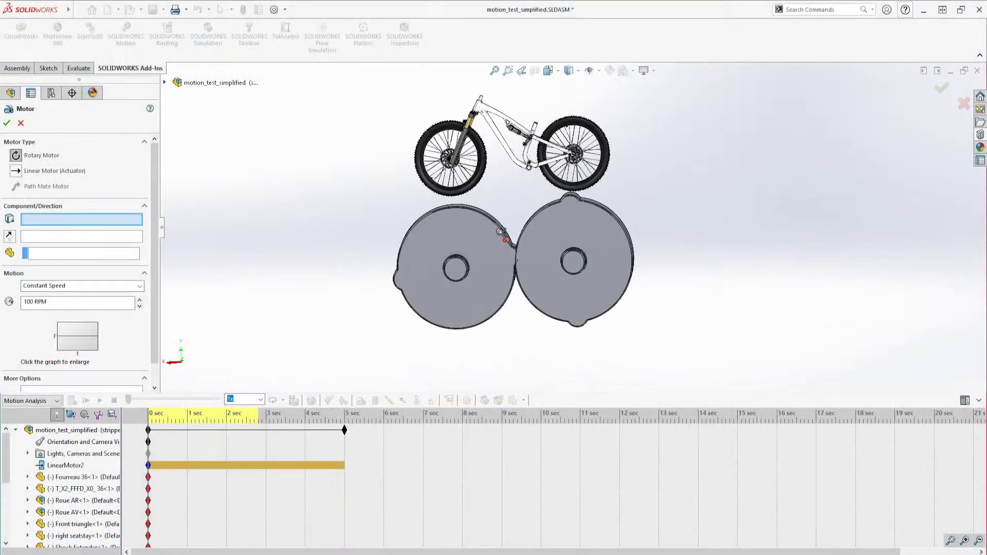
{"action": "middle_click_drag", "start_coordinate": [606, 227], "coordinate": [411, 242]}
{"action": "scroll", "coordinate": [401, 244], "scroll_direction": "up", "scroll_amount": 2}
{"action": "left_click", "coordinate": [402, 243]}
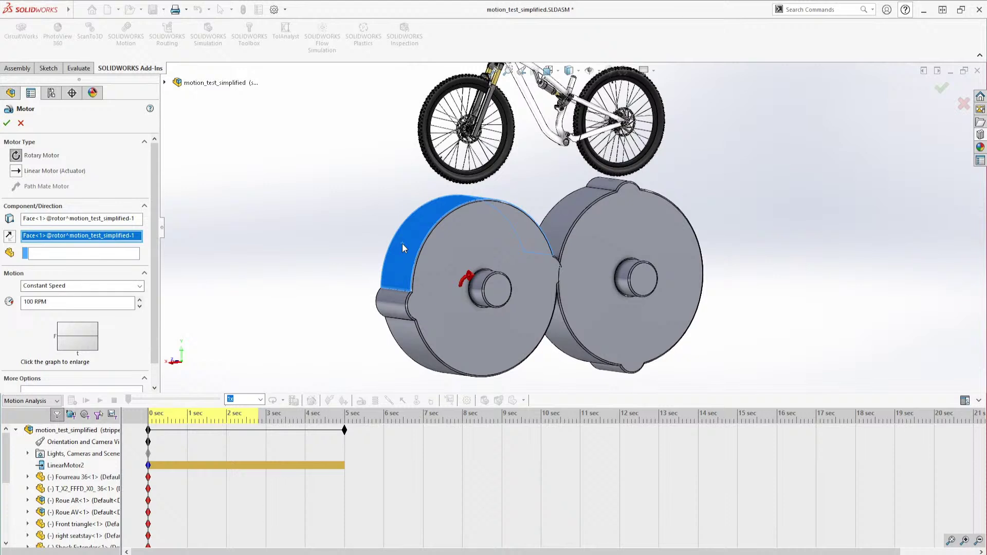
Step: Set the rotary motor to a constant speed of 75 RPM, check its graph, and accept the motor
{"action": "triple_click", "coordinate": [59, 307]}
{"action": "type", "text": "75"}
{"action": "left_click", "coordinate": [77, 336]}
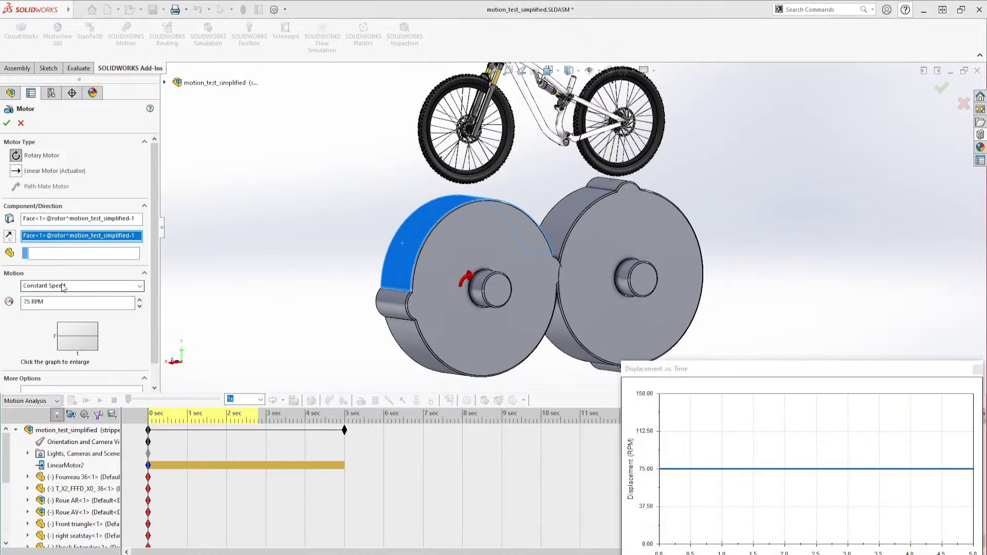
{"action": "left_click", "coordinate": [61, 286]}
{"action": "left_click", "coordinate": [61, 286]}
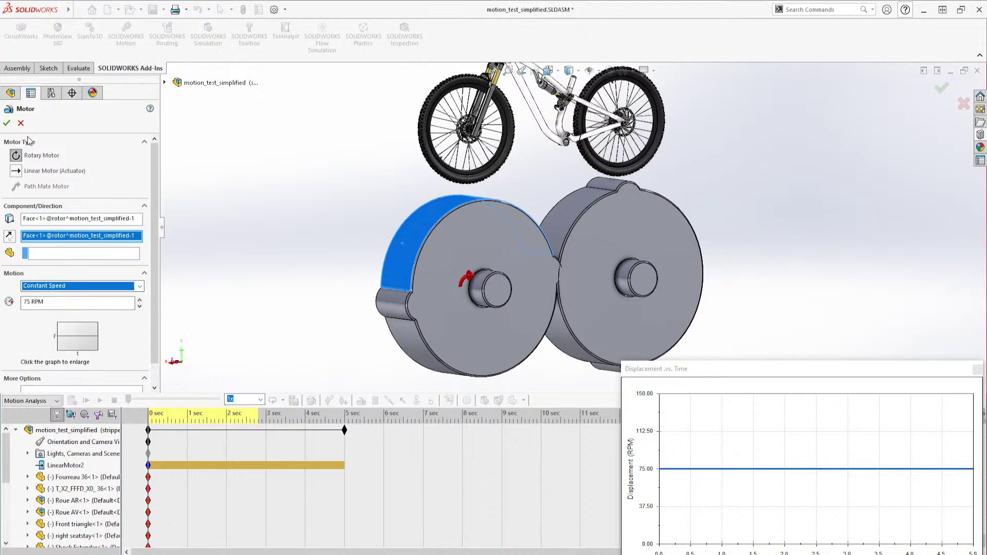
{"action": "left_click", "coordinate": [7, 123]}
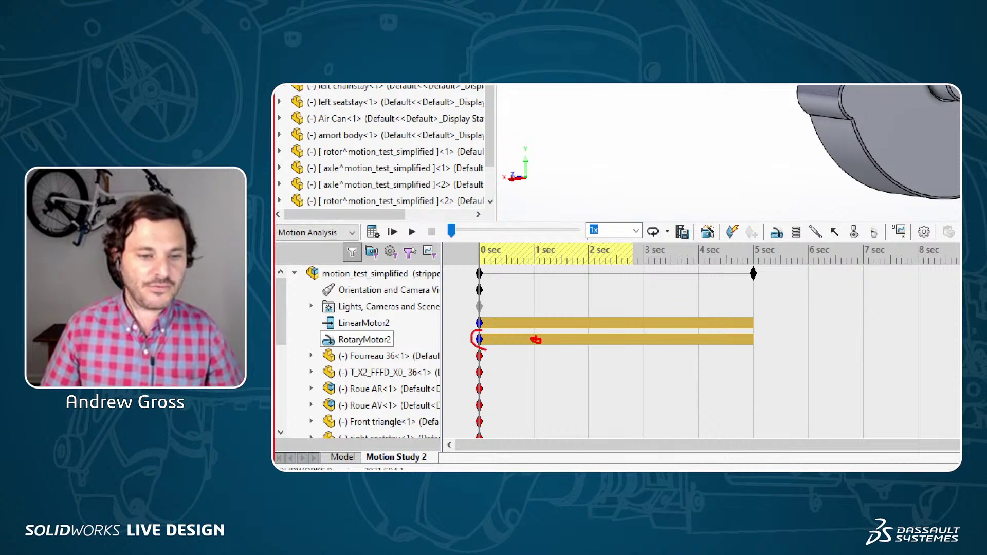
Step: Move the rotary motor's start key on the timeline to 1 second
{"action": "left_click_drag", "start_coordinate": [500, 284], "coordinate": [483, 324]}
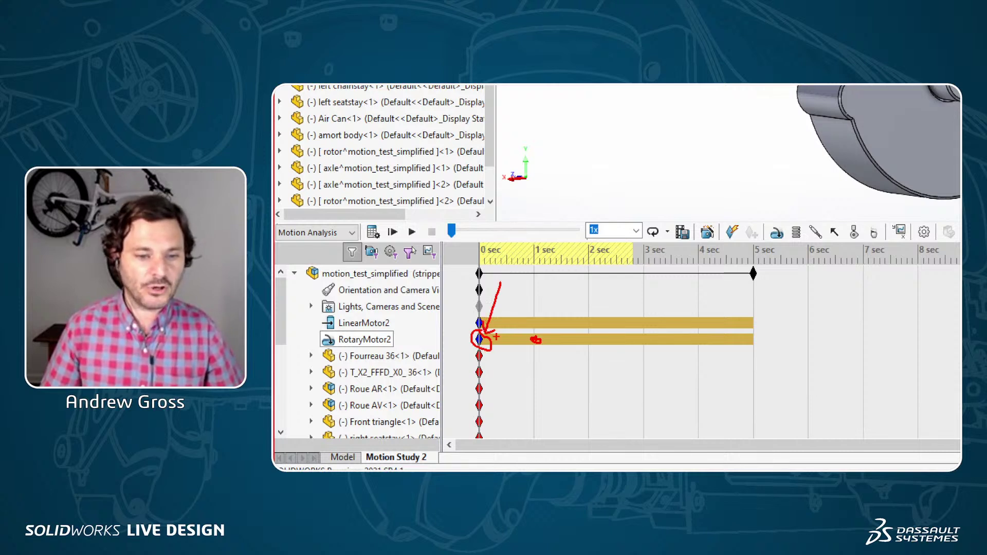
{"action": "left_click_drag", "start_coordinate": [516, 340], "coordinate": [528, 339]}
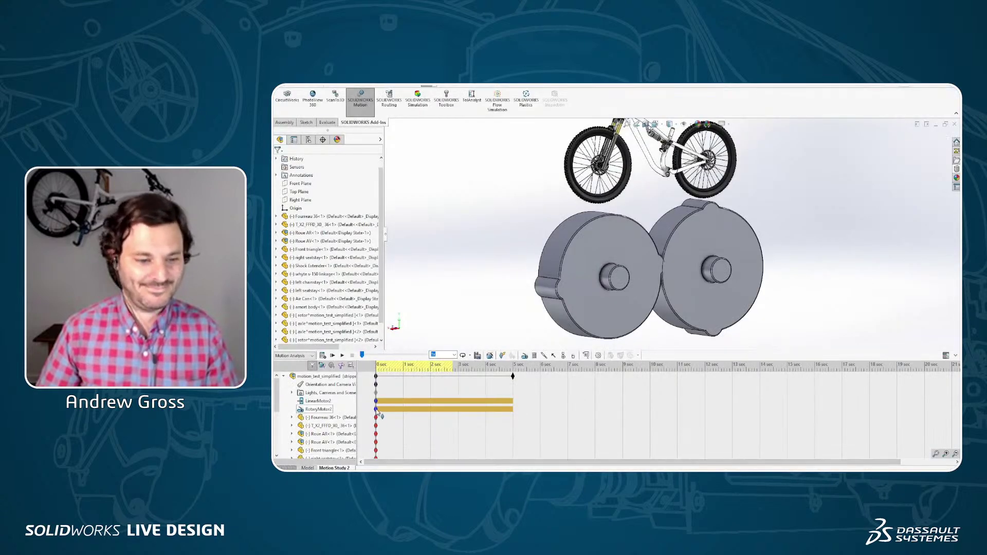
{"action": "left_click_drag", "start_coordinate": [378, 412], "coordinate": [404, 411]}
{"action": "mouse_move", "coordinate": [404, 412]}
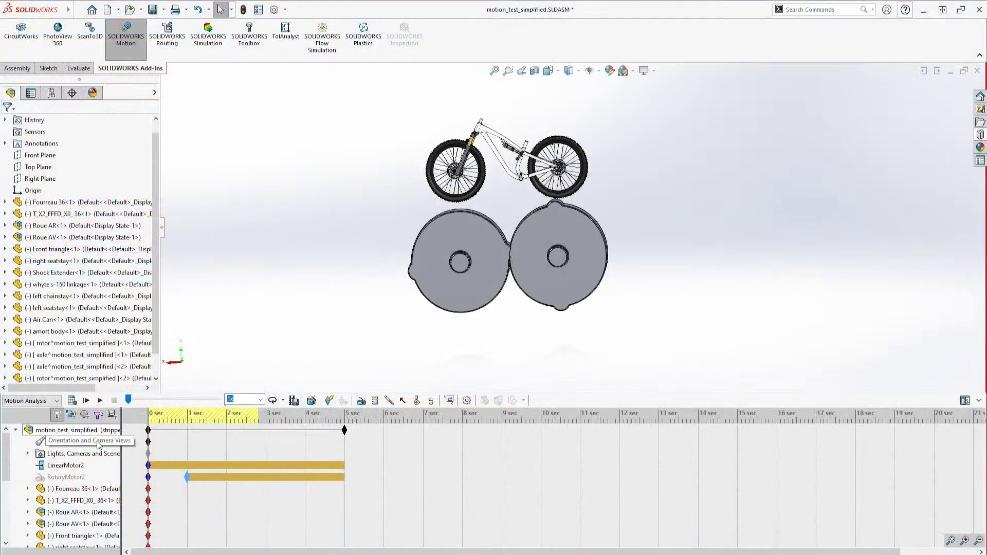
Step: Disable Orientation and Camera Views in the study, and recalculate the motion before returning the timeline to 0 seconds
{"action": "right_click", "coordinate": [149, 441]}
{"action": "left_click", "coordinate": [175, 447]}
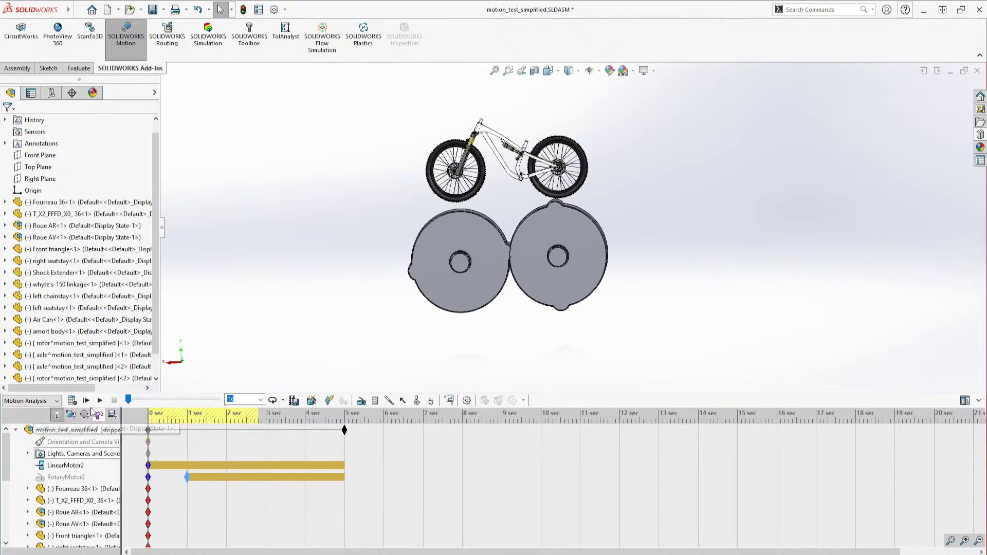
{"action": "scroll", "coordinate": [474, 198], "scroll_direction": "down", "scroll_amount": 5}
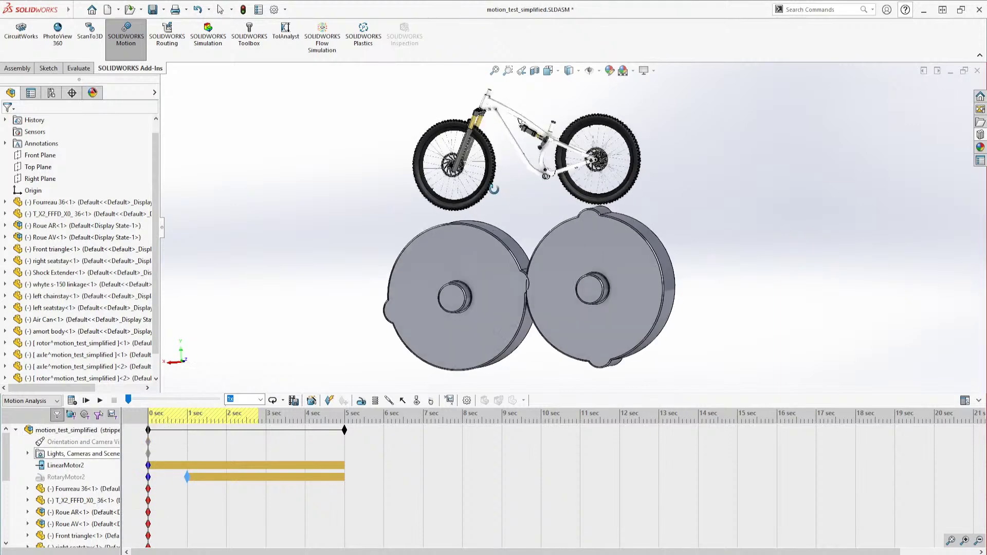
{"action": "left_click", "coordinate": [72, 401]}
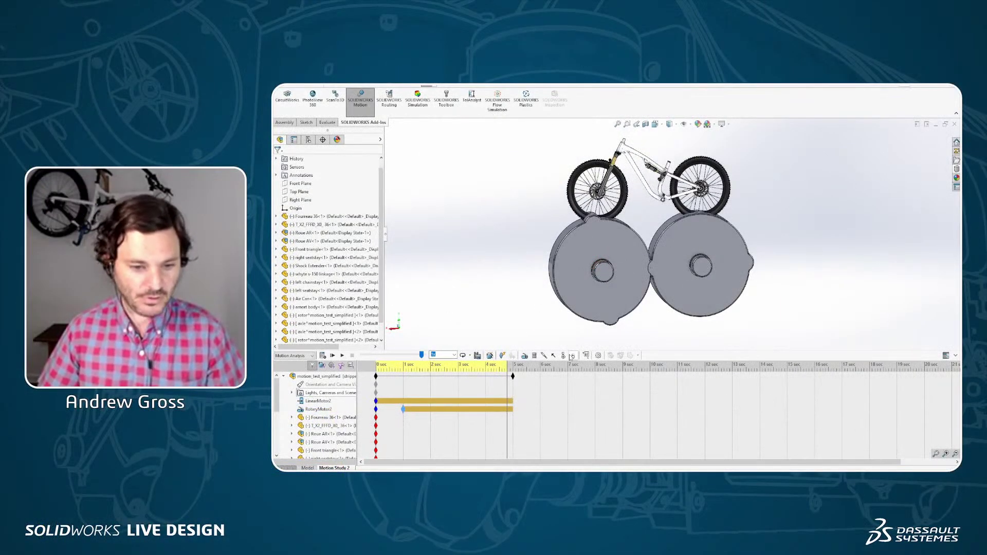
{"action": "left_click_drag", "start_coordinate": [507, 384], "coordinate": [371, 392]}
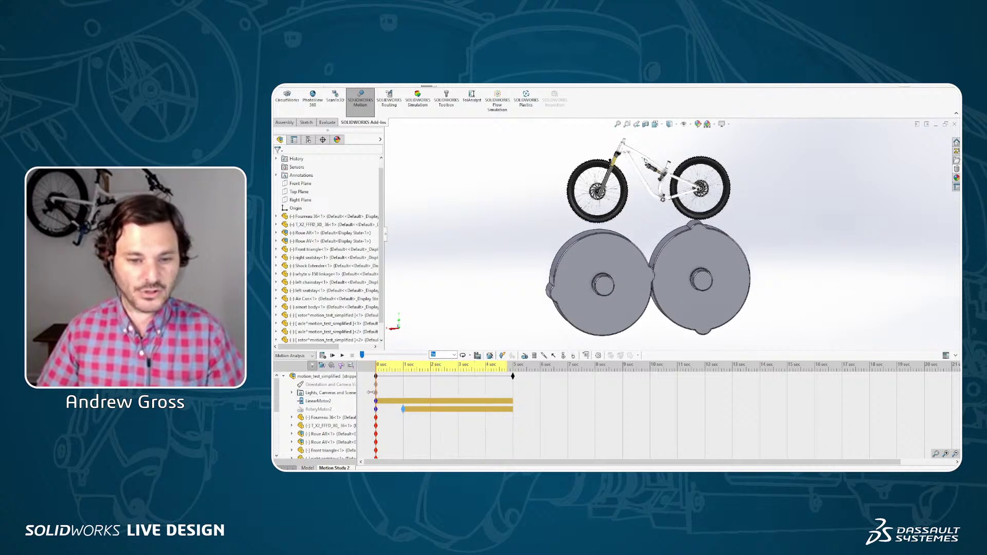
Step: Start a solid-body contact between the front tire and the rotor beneath it
{"action": "left_click", "coordinate": [563, 356]}
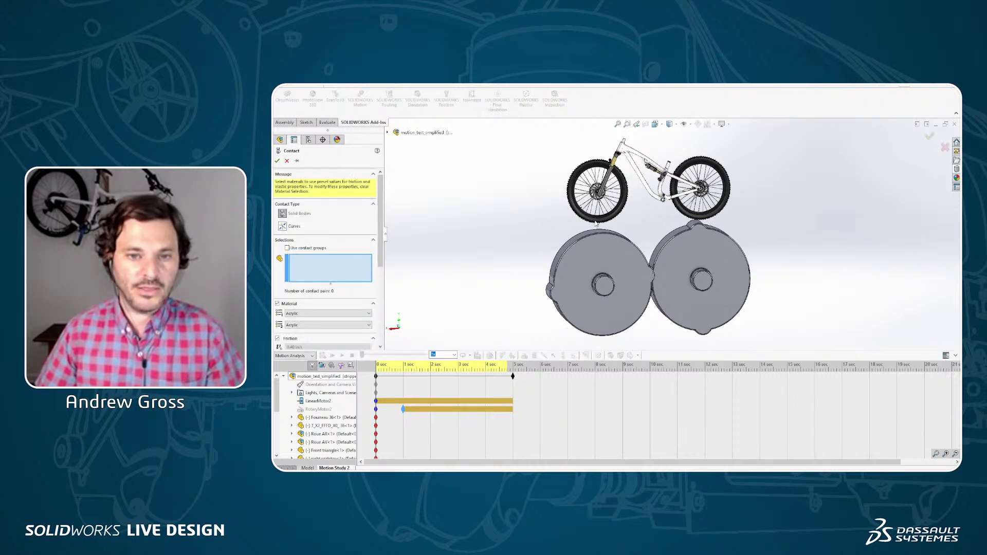
{"action": "left_click", "coordinate": [596, 223]}
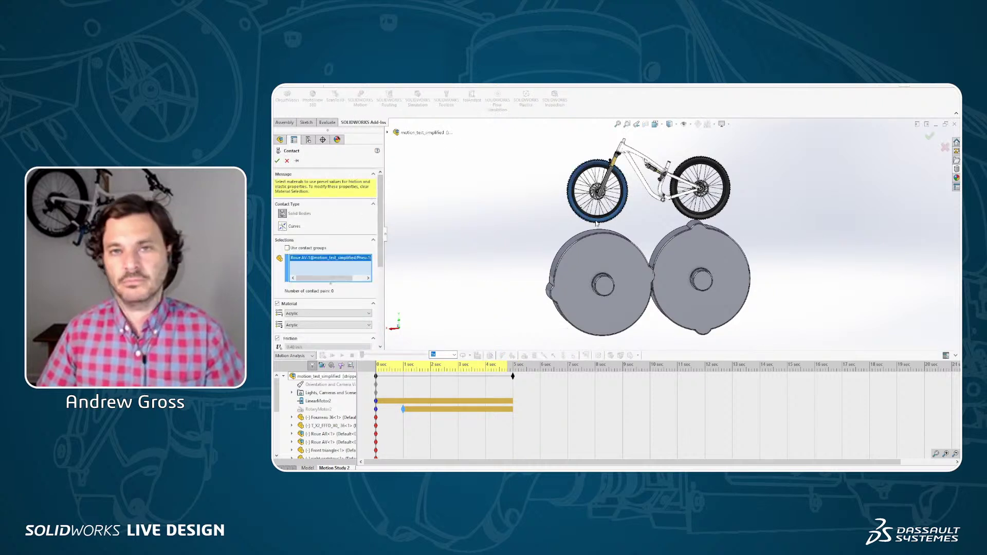
{"action": "left_click", "coordinate": [604, 252]}
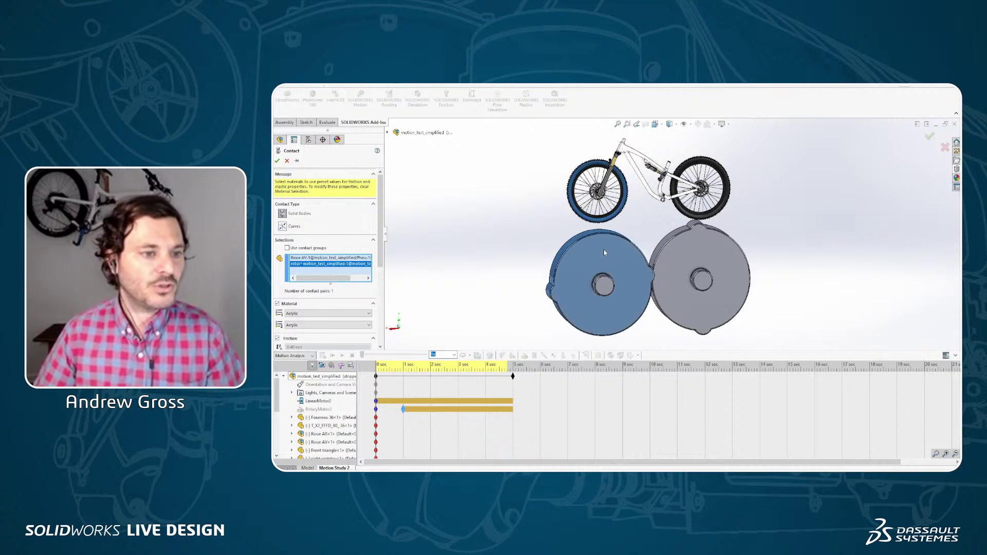
Step: Set the contact materials to Rubber (Dry) for the tire and Steel (Dry) for the rotor, review the friction and elastic properties, and accept
{"action": "scroll", "coordinate": [382, 271], "scroll_direction": "down", "scroll_amount": 3}
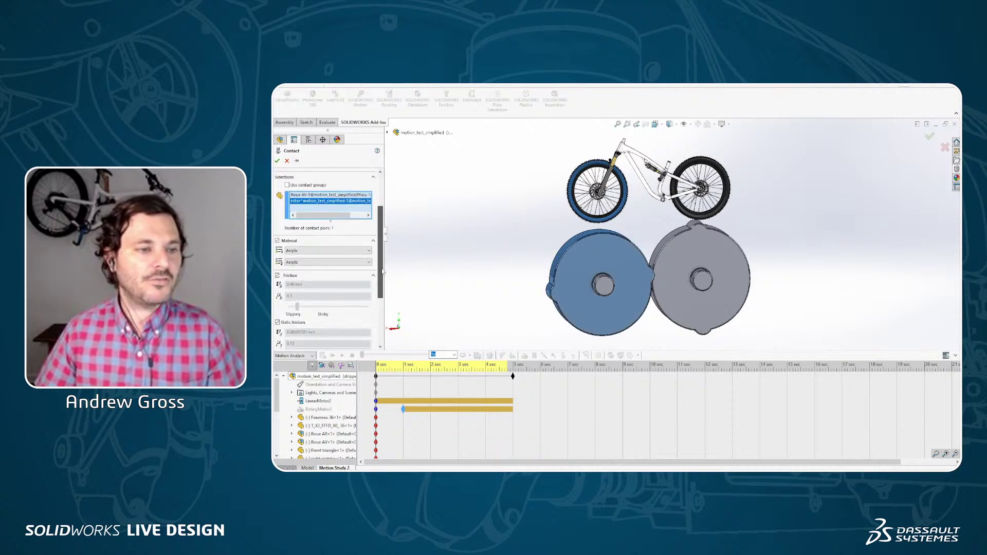
{"action": "scroll", "coordinate": [382, 271], "scroll_direction": "down", "scroll_amount": 2}
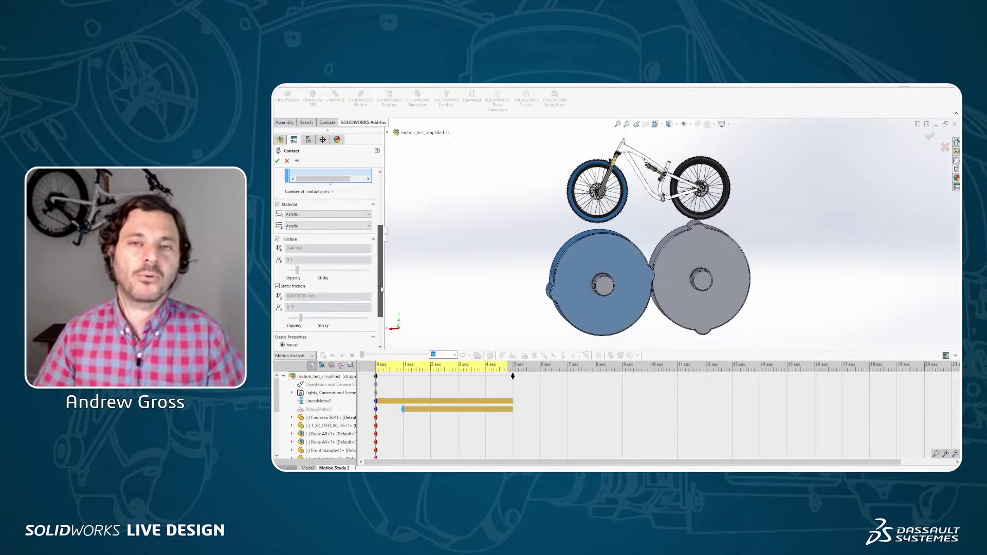
{"action": "left_click", "coordinate": [295, 214]}
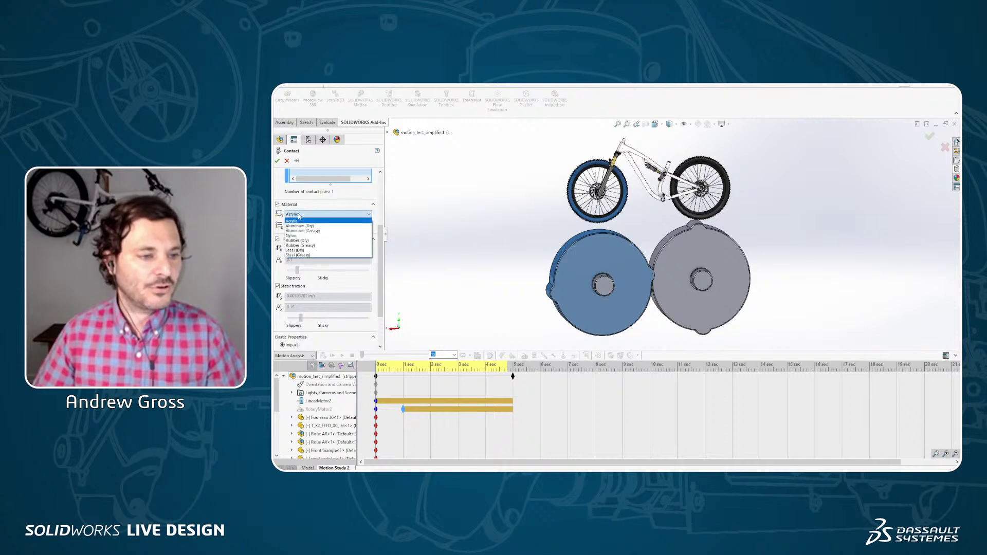
{"action": "left_click", "coordinate": [323, 241]}
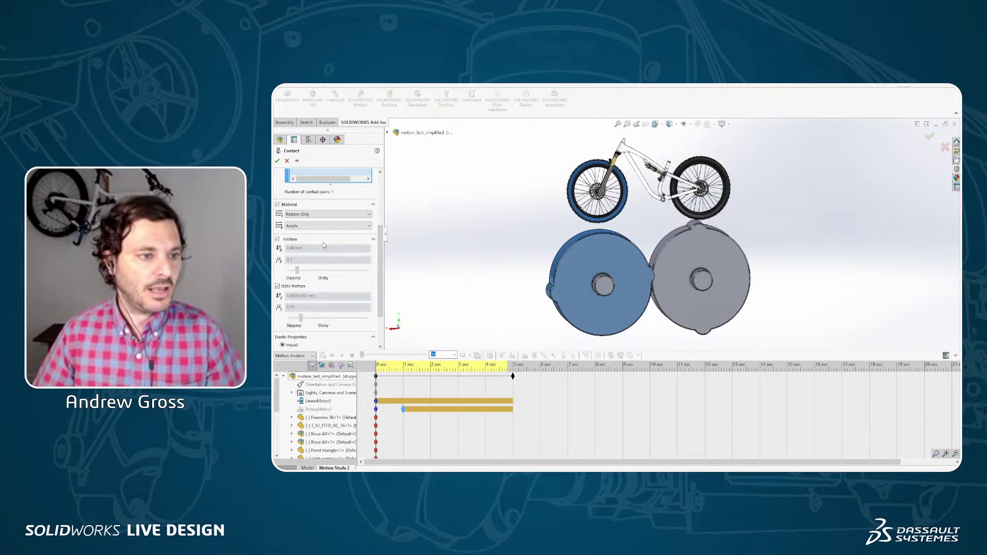
{"action": "left_click", "coordinate": [317, 228]}
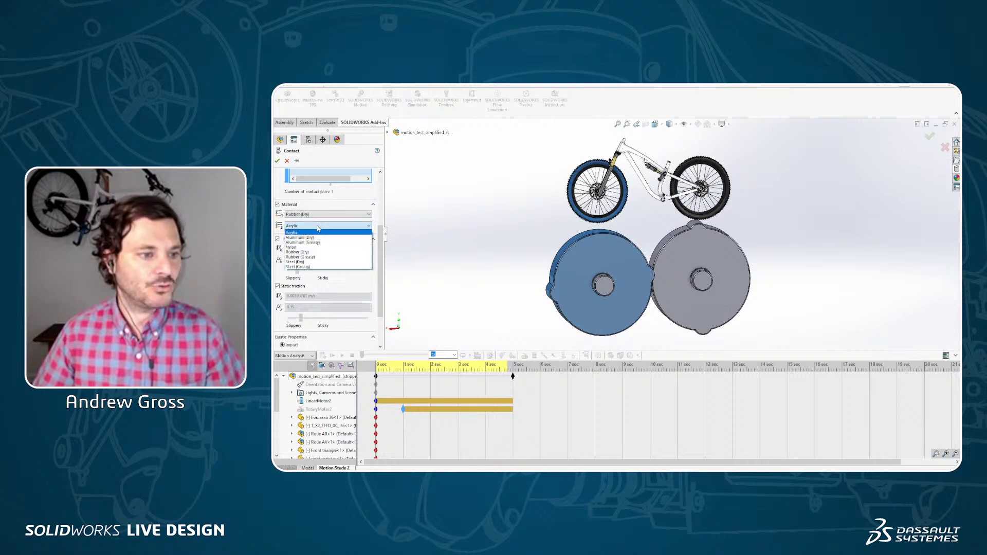
{"action": "left_click", "coordinate": [316, 263]}
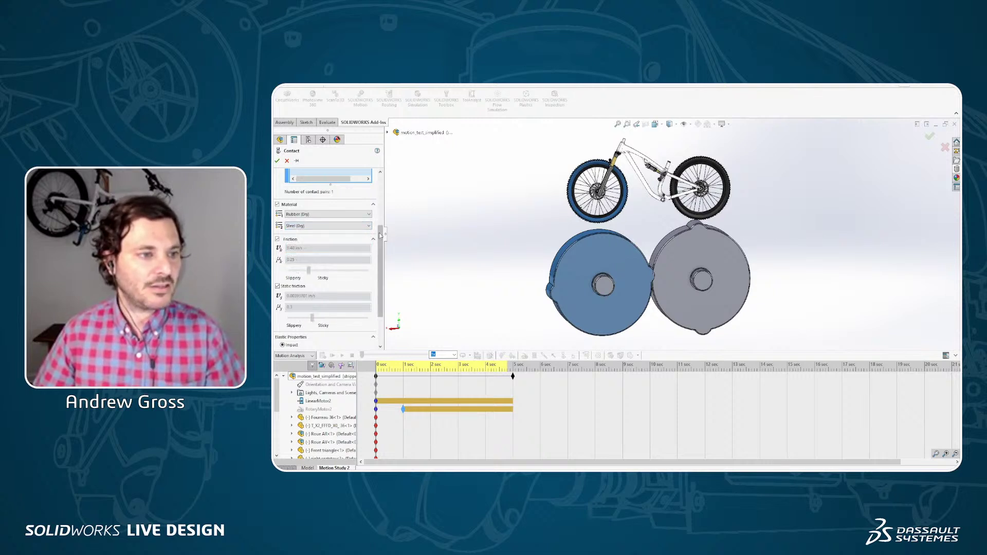
{"action": "scroll", "coordinate": [381, 259], "scroll_direction": "down", "scroll_amount": 2}
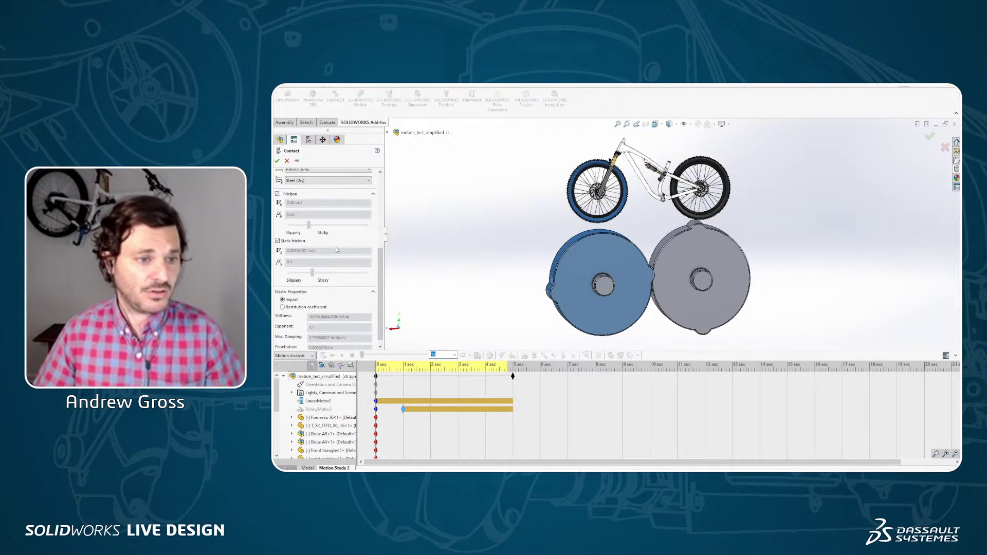
{"action": "scroll", "coordinate": [380, 272], "scroll_direction": "down", "scroll_amount": 2}
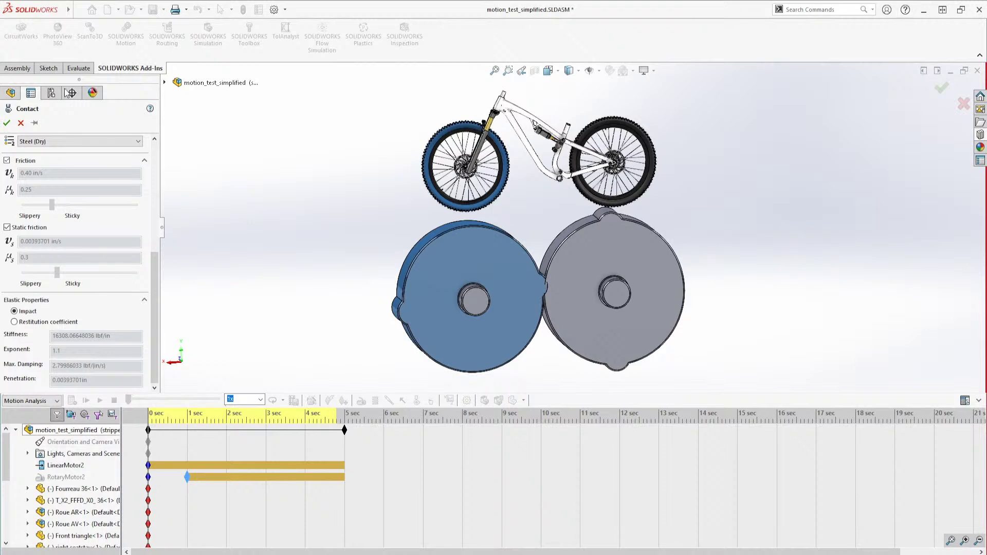
{"action": "left_click", "coordinate": [8, 124]}
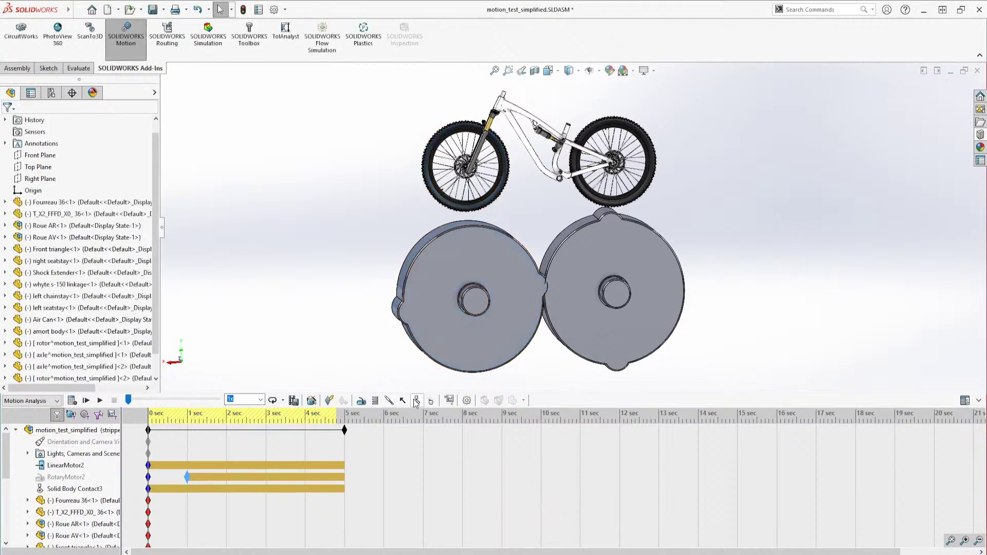
Step: Add a solid-body contact between the rear tire and the rotor beneath it, using Rubber (Dry) and Steel (Dry) as materials
{"action": "left_click", "coordinate": [416, 400]}
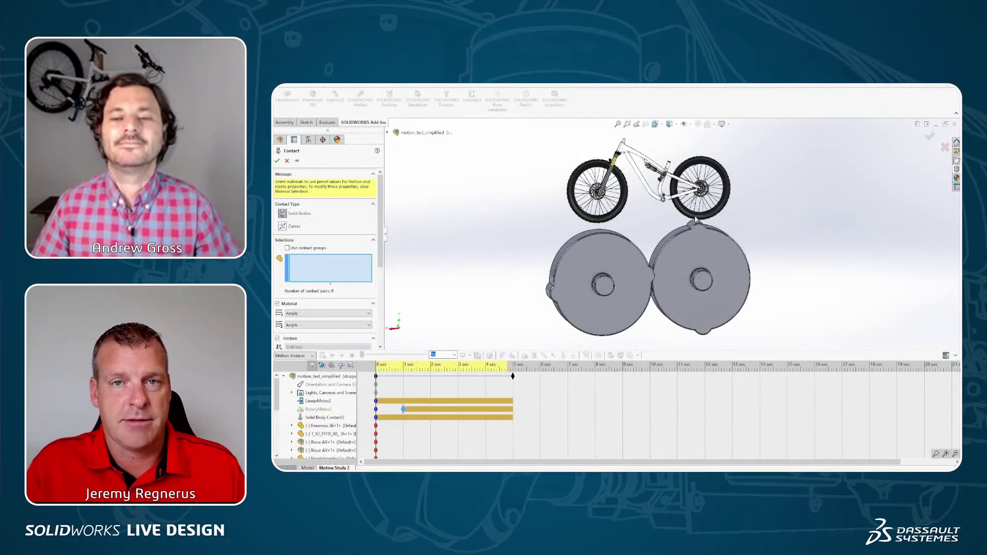
{"action": "left_click", "coordinate": [696, 220]}
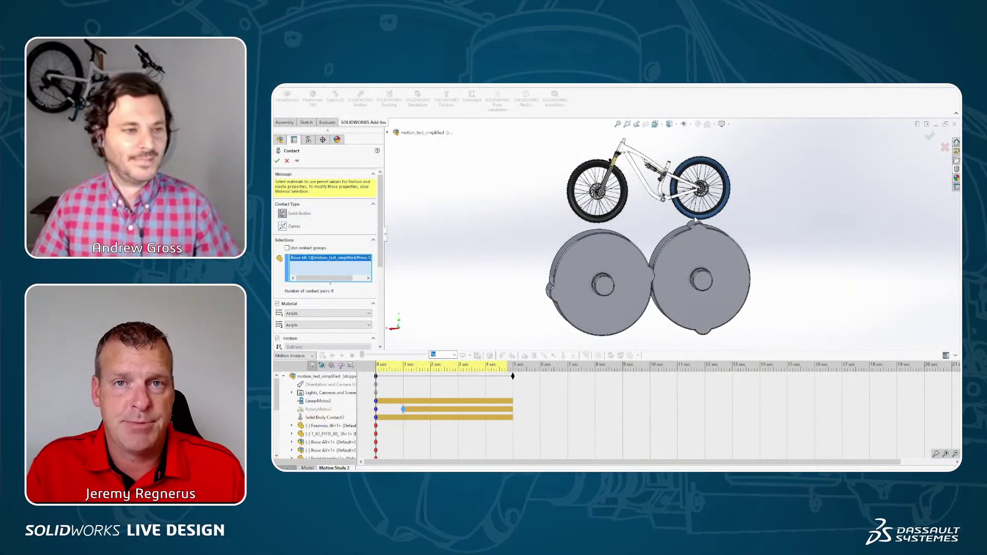
{"action": "left_click", "coordinate": [706, 258]}
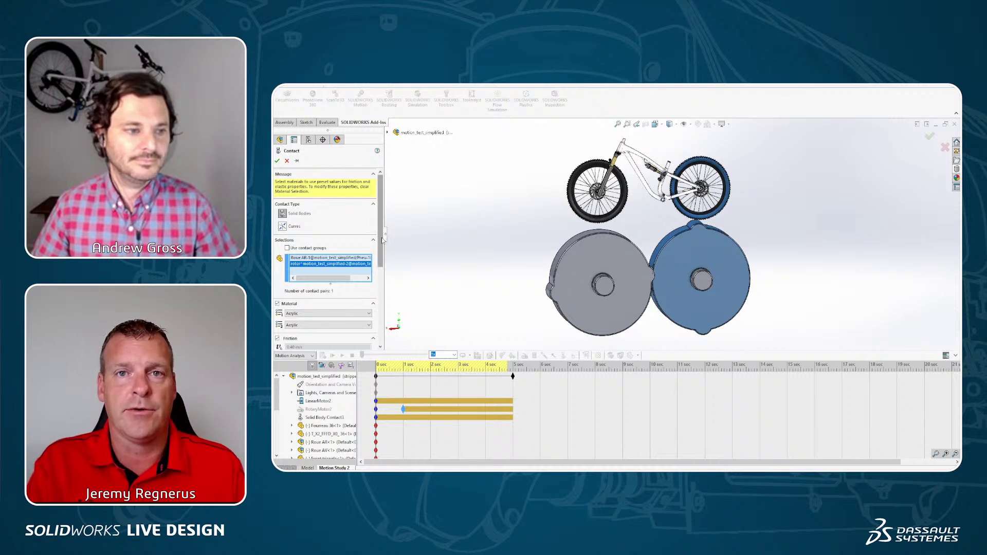
{"action": "scroll", "coordinate": [383, 239], "scroll_direction": "down", "scroll_amount": 3}
{"action": "left_click", "coordinate": [339, 255]}
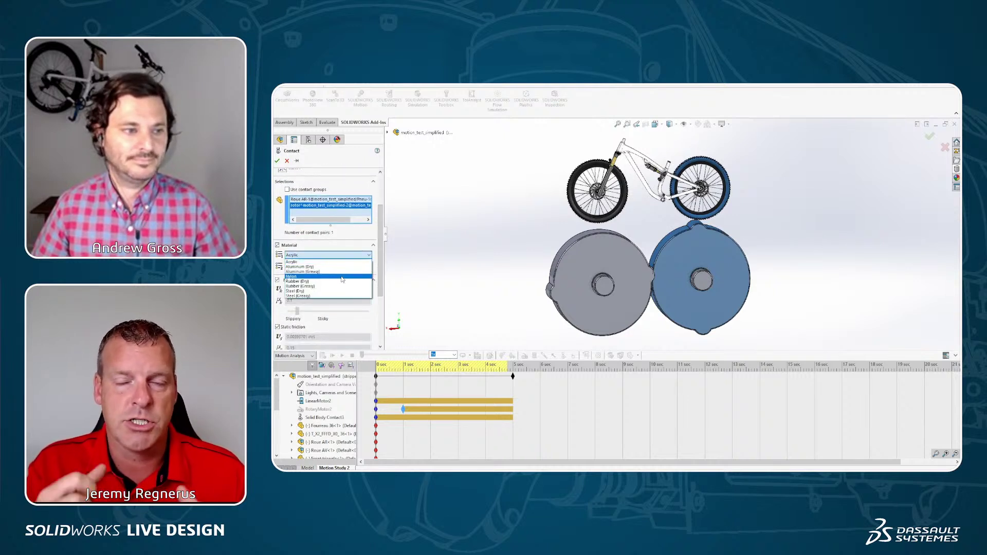
{"action": "left_click", "coordinate": [298, 281]}
{"action": "left_click", "coordinate": [329, 266]}
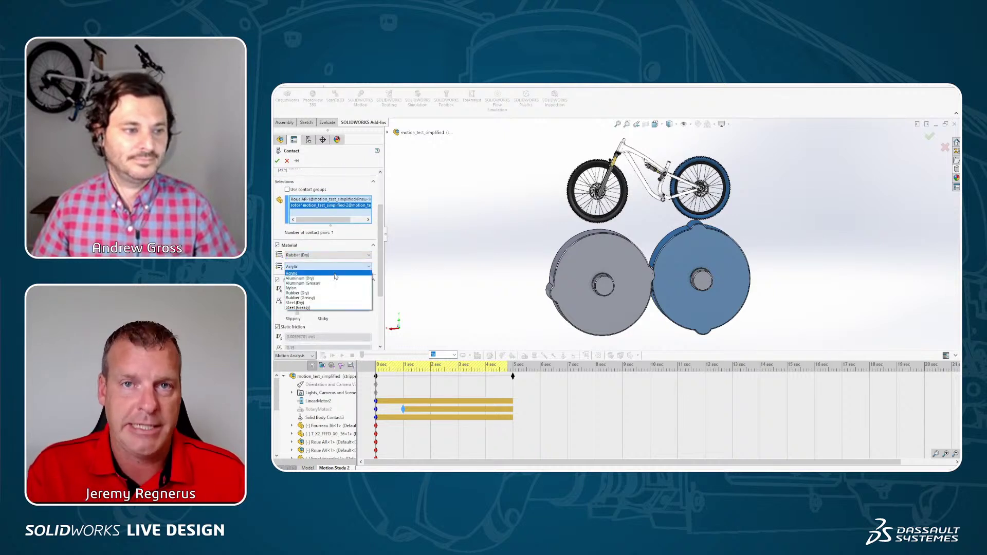
{"action": "left_click", "coordinate": [332, 302]}
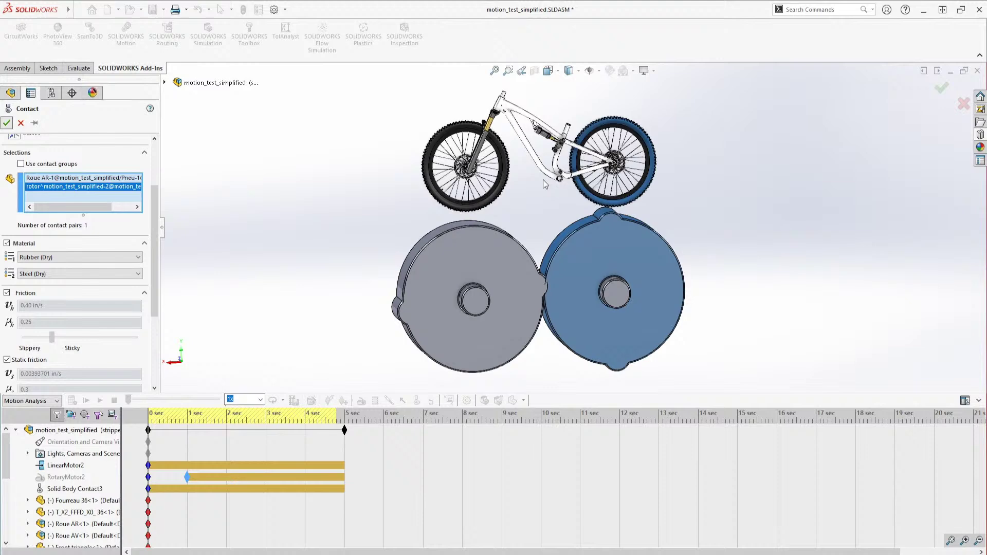
{"action": "key", "text": "Return"}
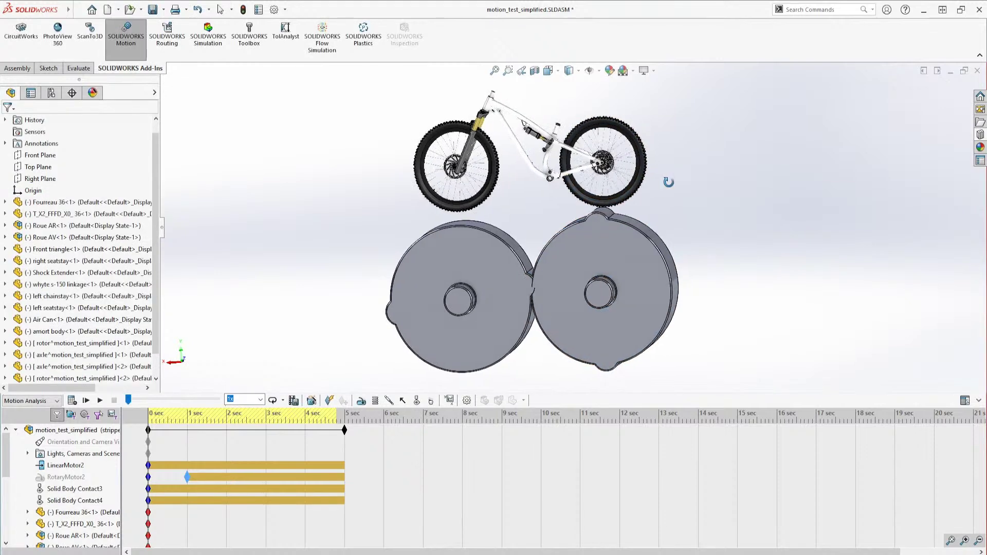
Step: Open the motion_test_results assembly and review the motors, contacts and loads listed in its contact and rotation study
{"action": "scroll", "coordinate": [576, 162], "scroll_direction": "down", "scroll_amount": 3}
{"action": "scroll", "coordinate": [563, 147], "scroll_direction": "up", "scroll_amount": 3}
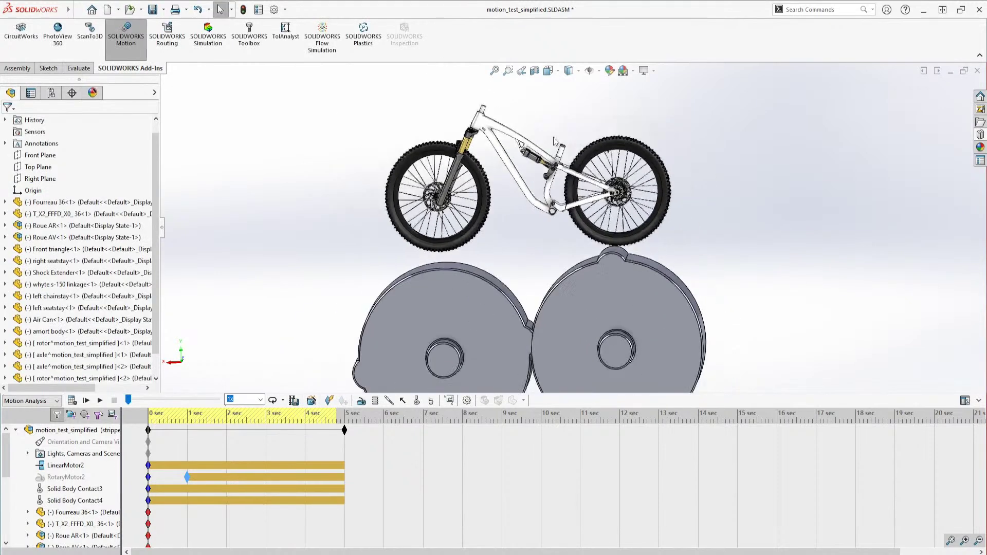
{"action": "scroll", "coordinate": [551, 133], "scroll_direction": "down", "scroll_amount": 3}
{"action": "scroll", "coordinate": [551, 134], "scroll_direction": "up", "scroll_amount": 1}
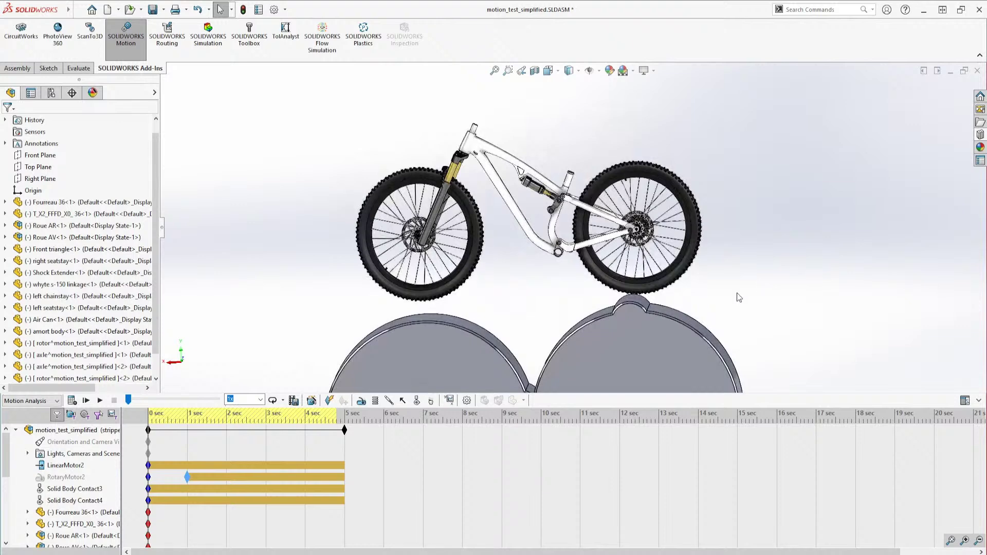
{"action": "scroll", "coordinate": [738, 297], "scroll_direction": "down", "scroll_amount": 1}
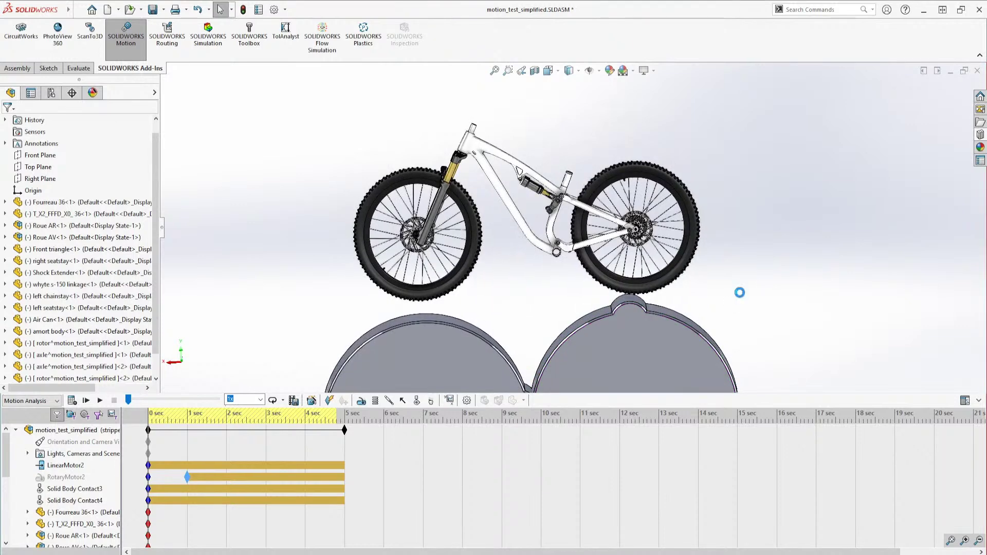
{"action": "key", "text": "ctrl+Tab"}
{"action": "left_click", "coordinate": [539, 301]}
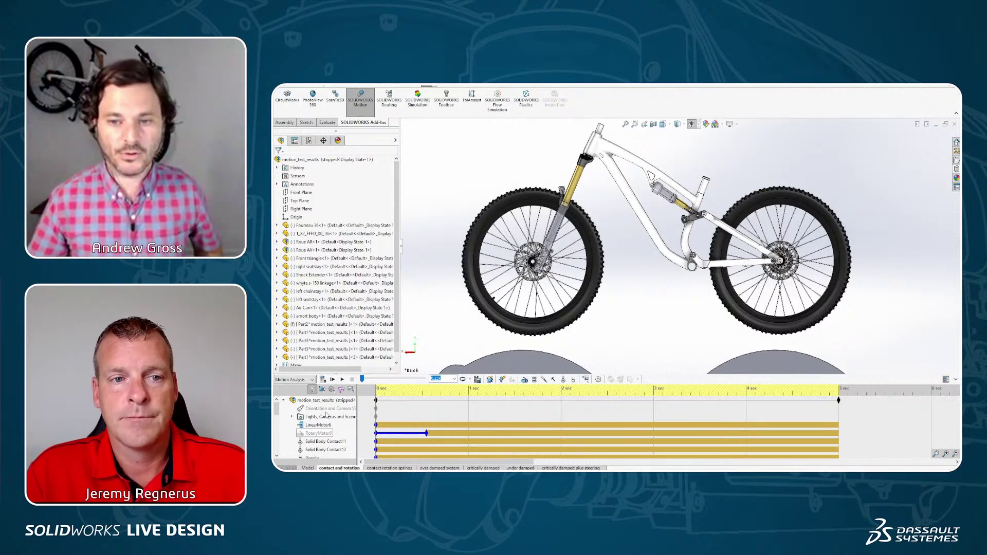
{"action": "key", "text": "f"}
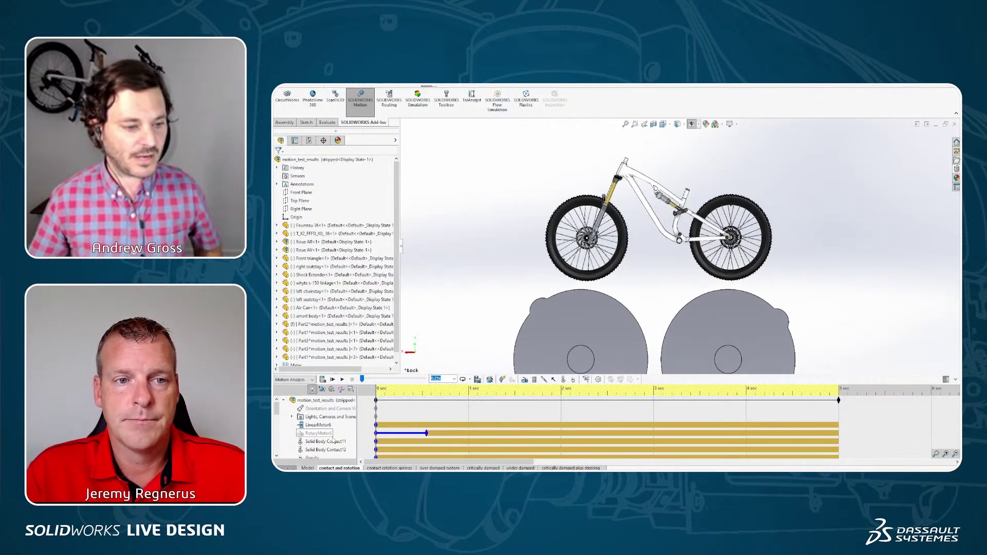
{"action": "scroll", "coordinate": [333, 440], "scroll_direction": "down", "scroll_amount": 1}
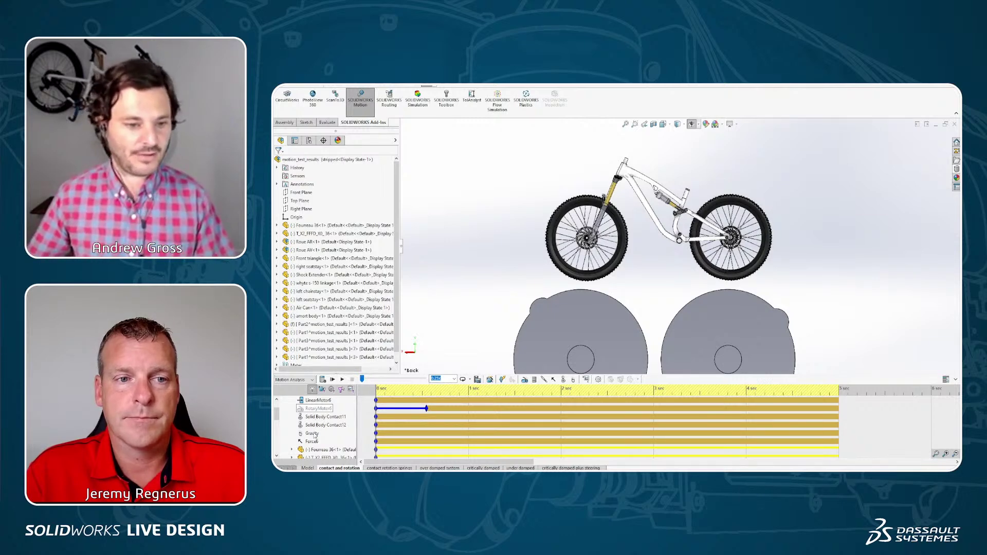
Step: Return to the motion_test_simplified assembly and add gravity along the Y axis to the motion study
{"action": "key", "text": "ctrl+Tab"}
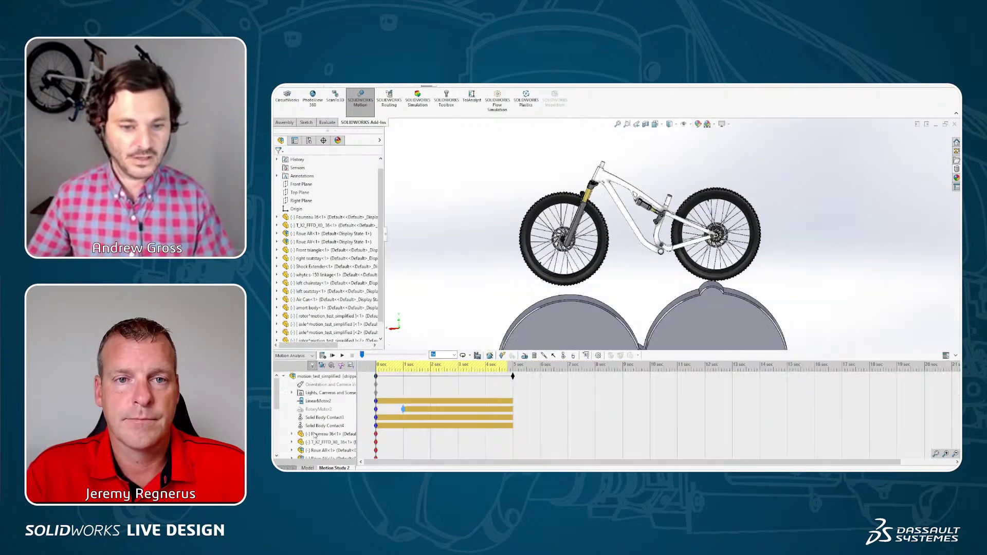
{"action": "left_click", "coordinate": [574, 356]}
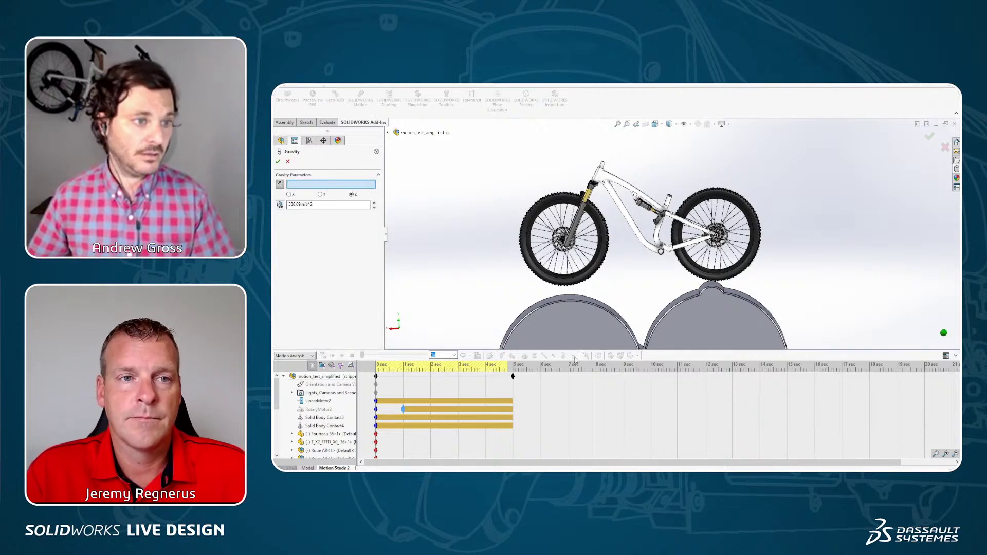
{"action": "left_click", "coordinate": [320, 194]}
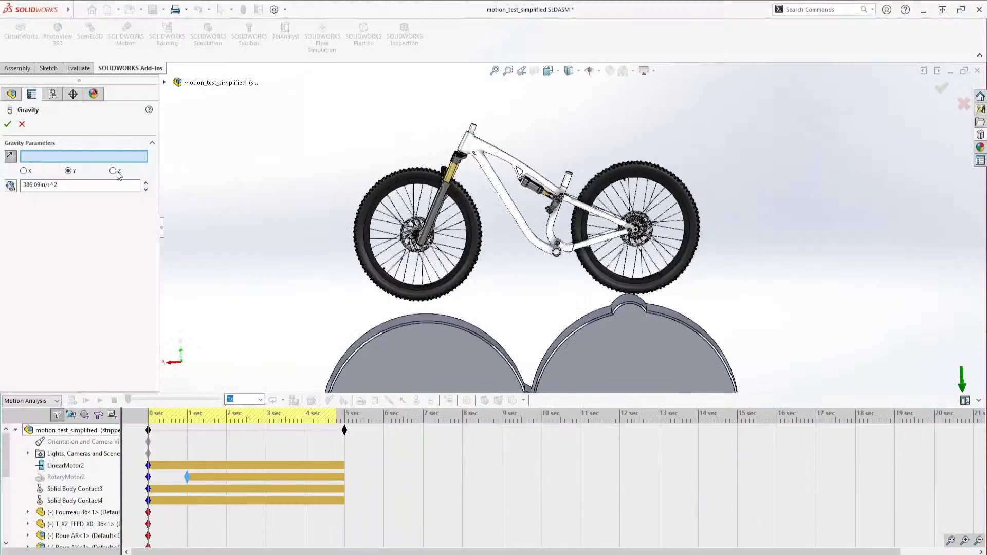
{"action": "left_click", "coordinate": [7, 124]}
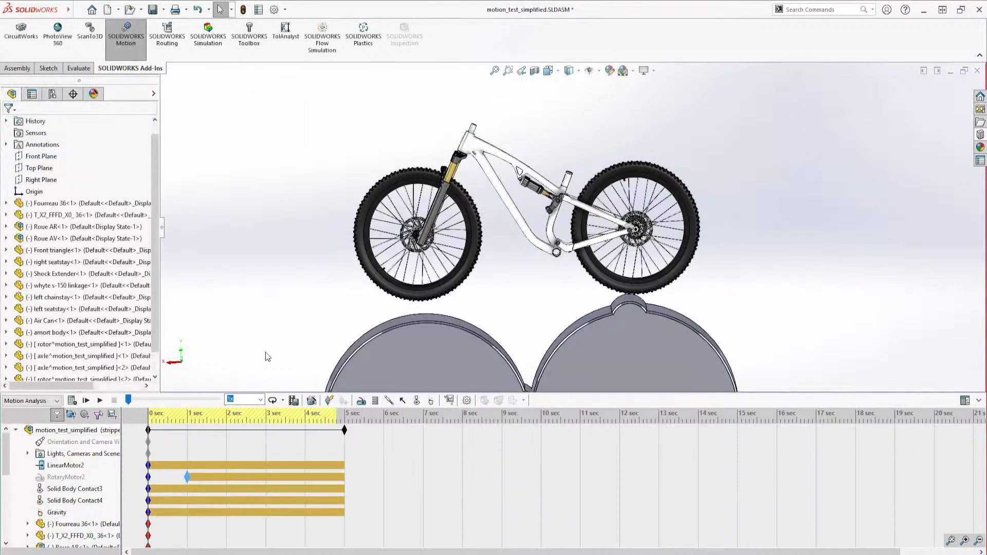
Step: Switch to motion_test_results, play the contact and rotation study while examining the bike's suspension and tires up close, and stop the playback
{"action": "key", "text": "ctrl+Tab"}
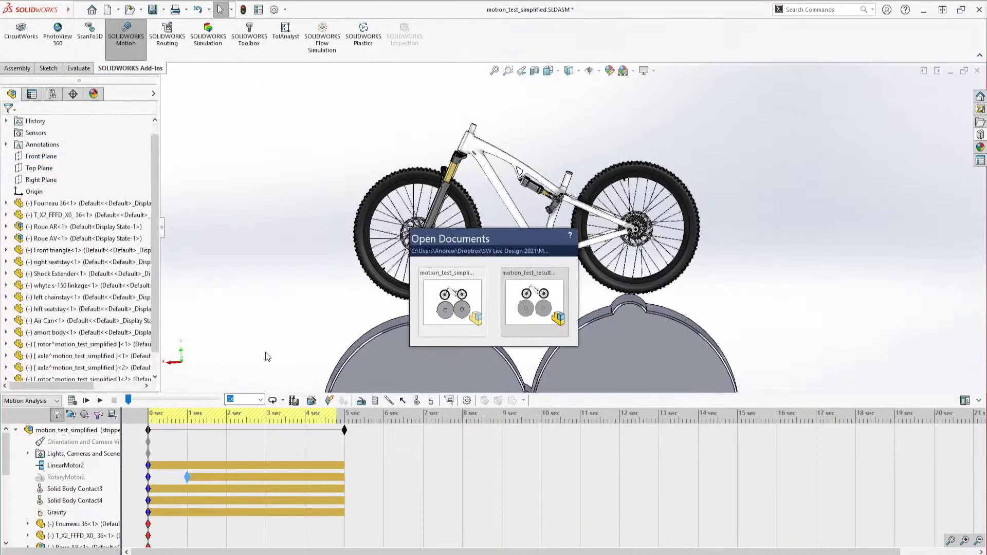
{"action": "left_click", "coordinate": [542, 306]}
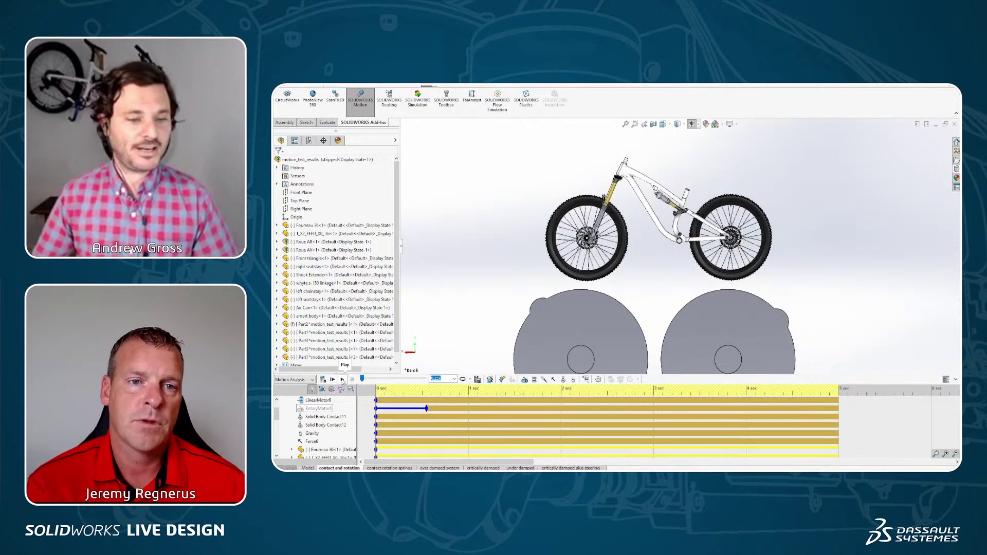
{"action": "left_click", "coordinate": [343, 381]}
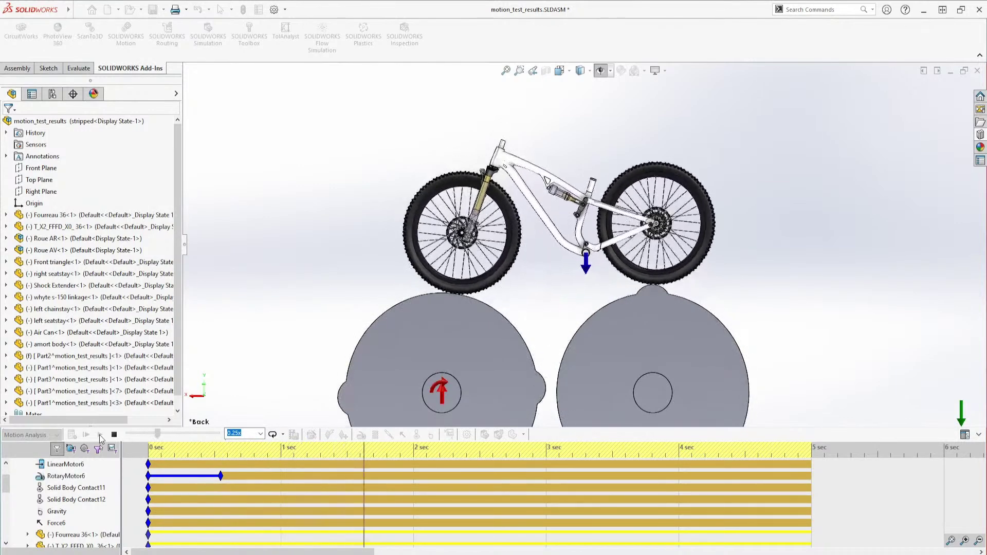
{"action": "scroll", "coordinate": [426, 366], "scroll_direction": "down", "scroll_amount": 6}
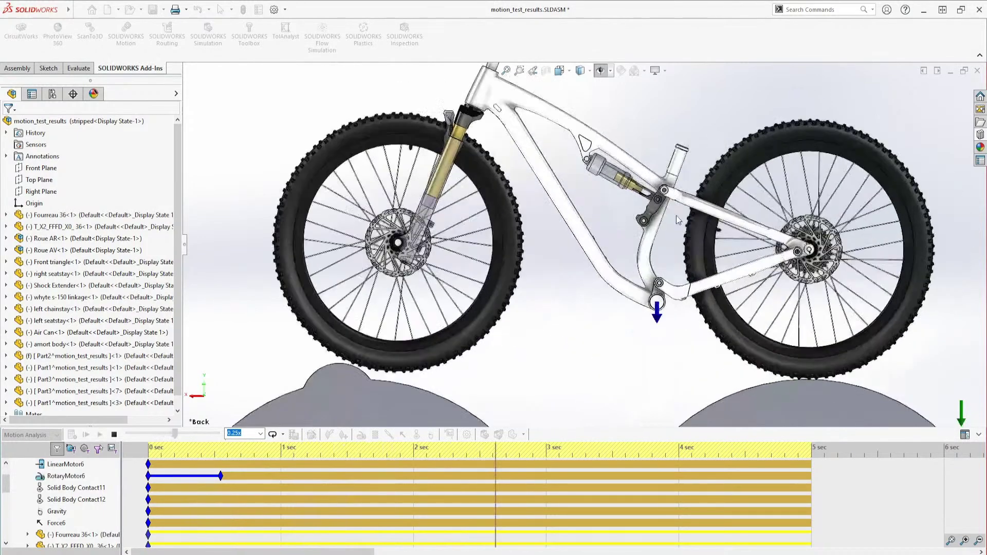
{"action": "scroll", "coordinate": [662, 227], "scroll_direction": "down", "scroll_amount": 4}
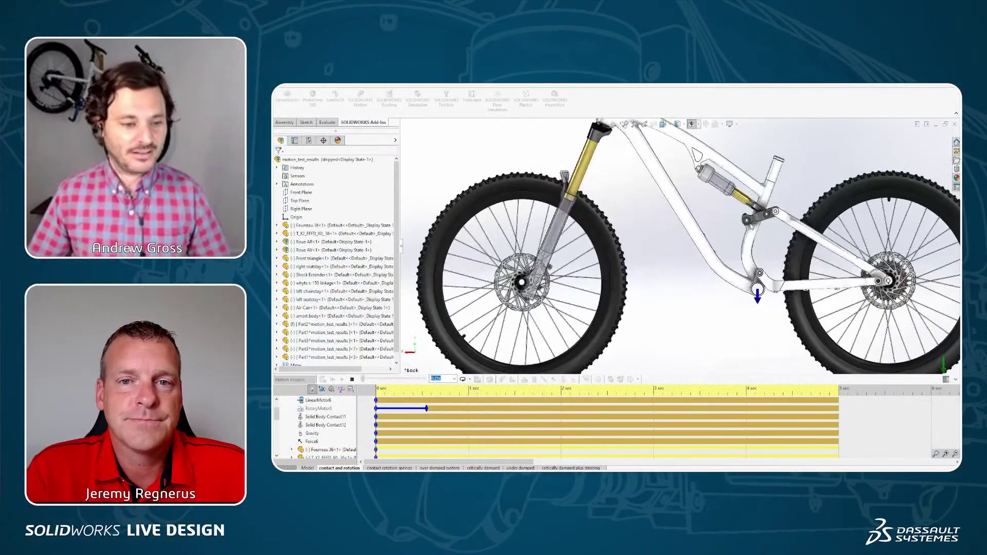
{"action": "left_click", "coordinate": [352, 380]}
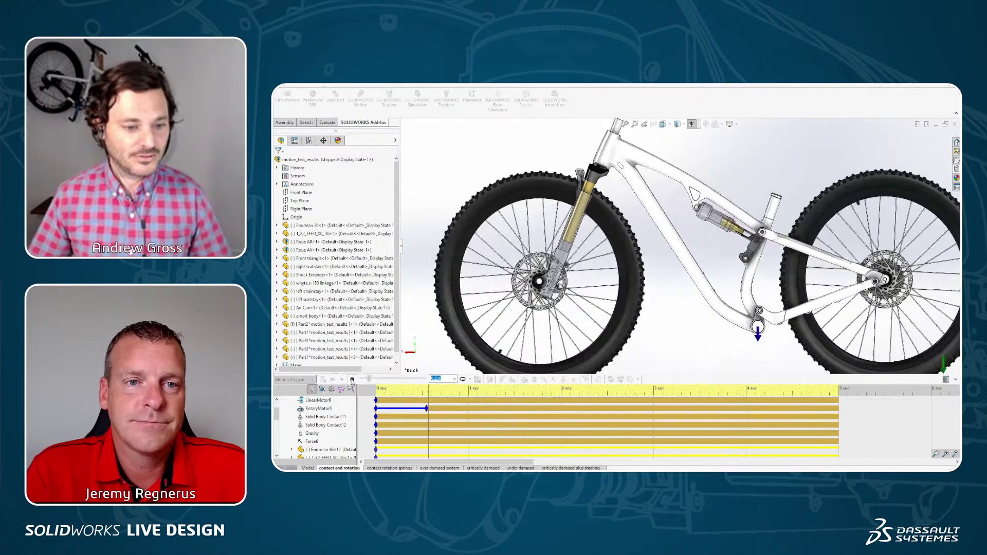
Step: Replay the contact and rotation study from the start at 1x speed, view the whole bike on the rotors, and stop playback
{"action": "left_click_drag", "start_coordinate": [426, 406], "coordinate": [375, 412]}
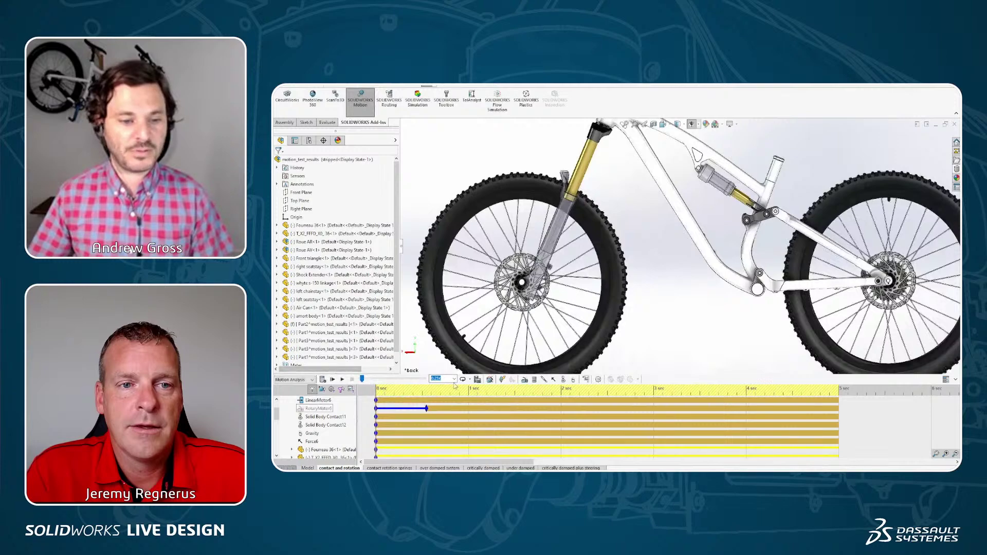
{"action": "left_click", "coordinate": [454, 380]}
{"action": "left_click", "coordinate": [442, 400]}
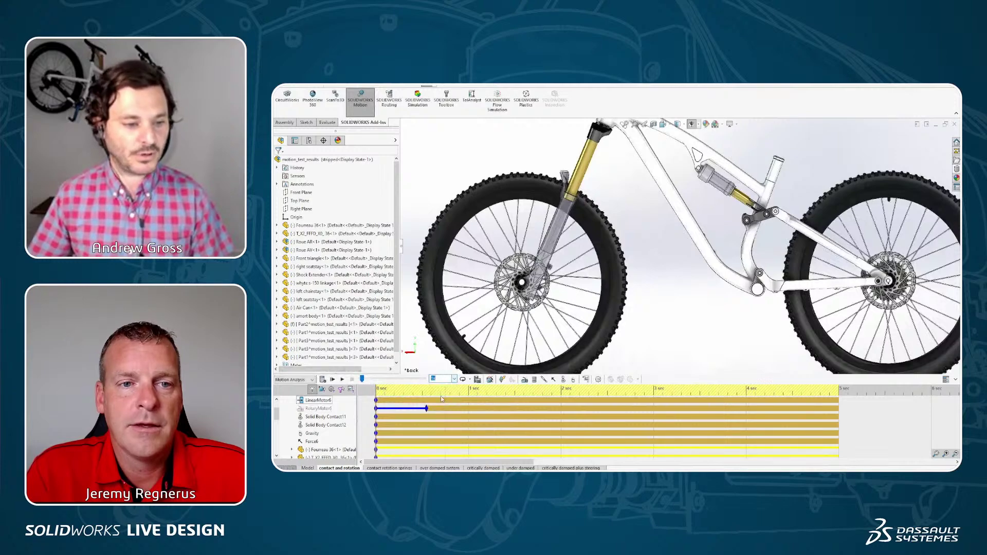
{"action": "left_click", "coordinate": [342, 379]}
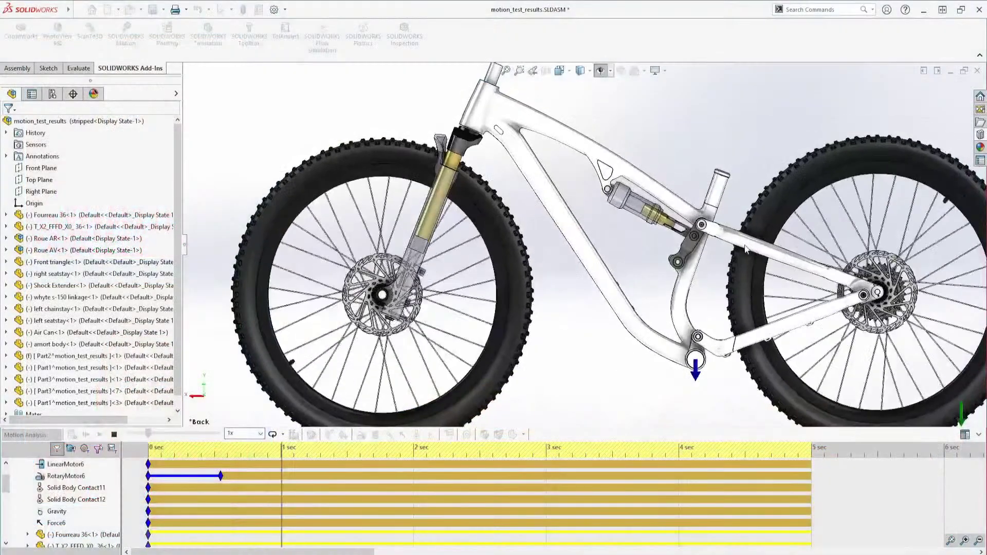
{"action": "scroll", "coordinate": [821, 222], "scroll_direction": "up", "scroll_amount": 2}
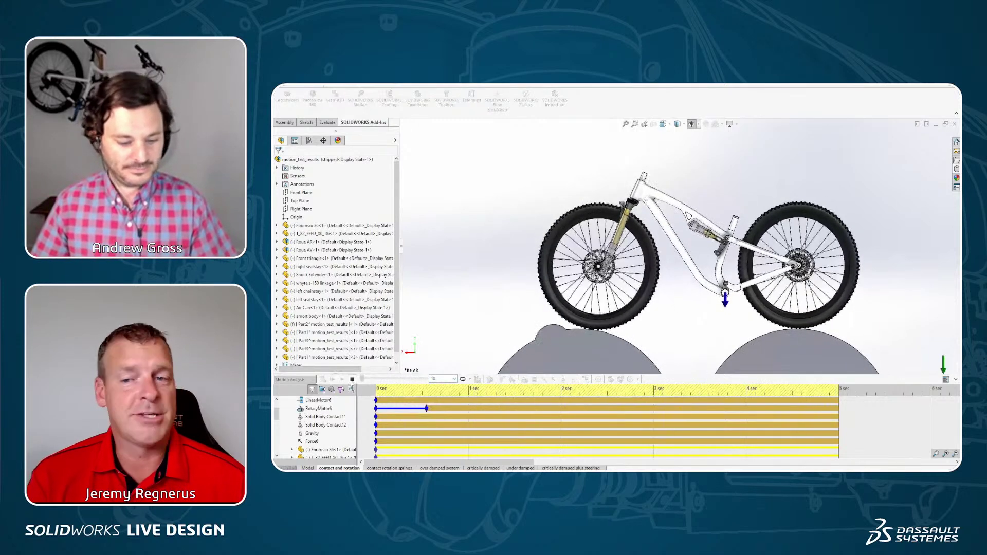
{"action": "left_click", "coordinate": [351, 380]}
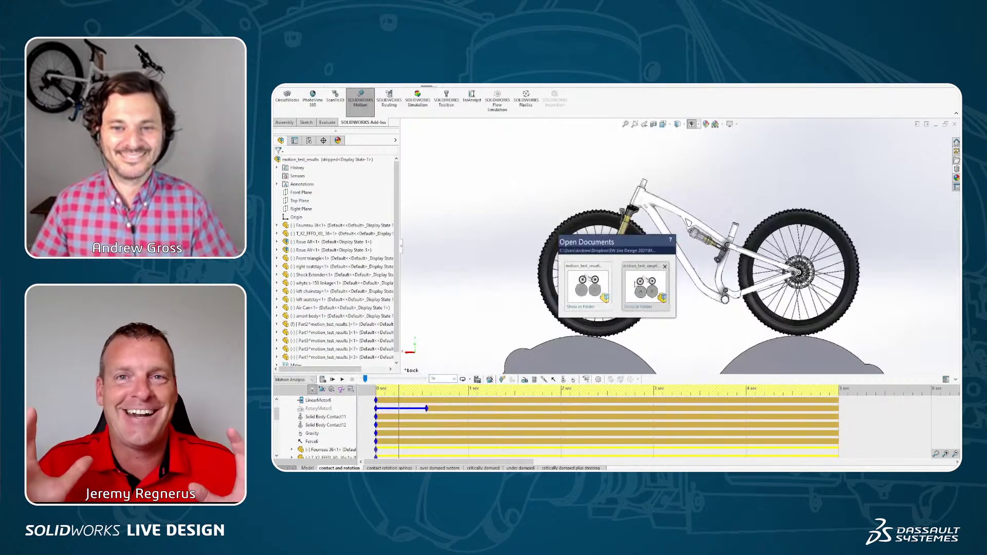
Step: Switch to the motion_test_simplified assembly and make the rear shock's outer body, amort body, transparent
{"action": "left_click", "coordinate": [640, 285]}
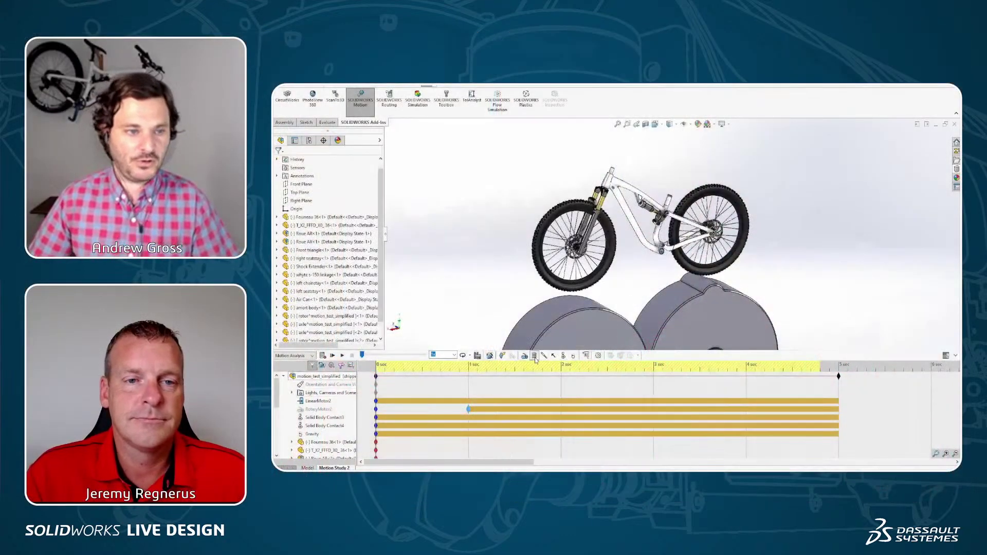
{"action": "left_click", "coordinate": [535, 356]}
{"action": "scroll", "coordinate": [631, 259], "scroll_direction": "down", "scroll_amount": 10}
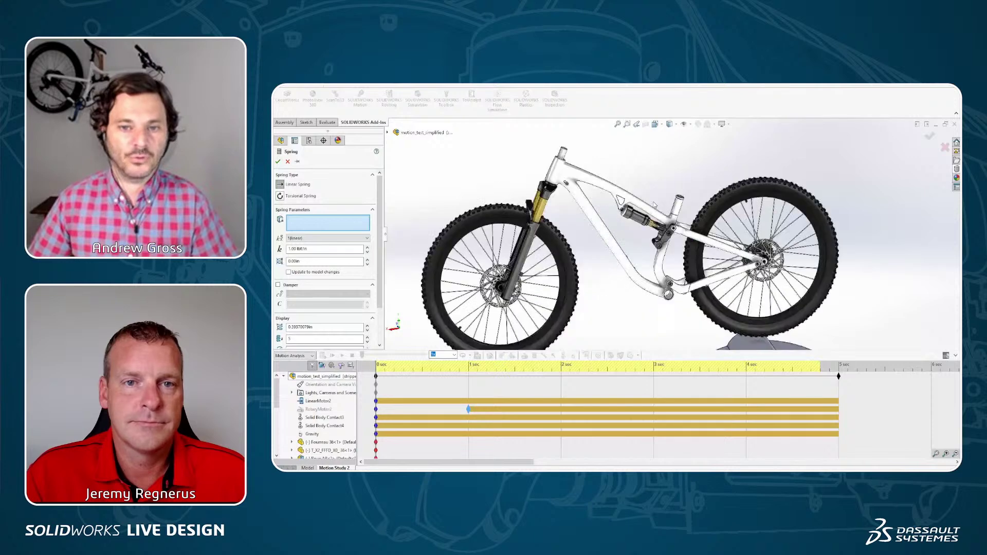
{"action": "left_click", "coordinate": [288, 162]}
{"action": "right_click", "coordinate": [634, 228]}
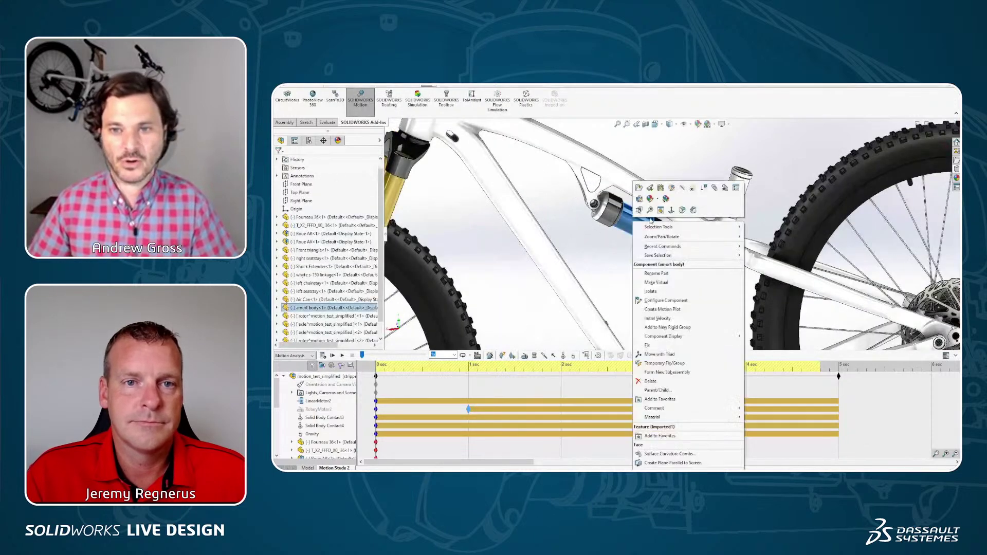
{"action": "left_click", "coordinate": [693, 190]}
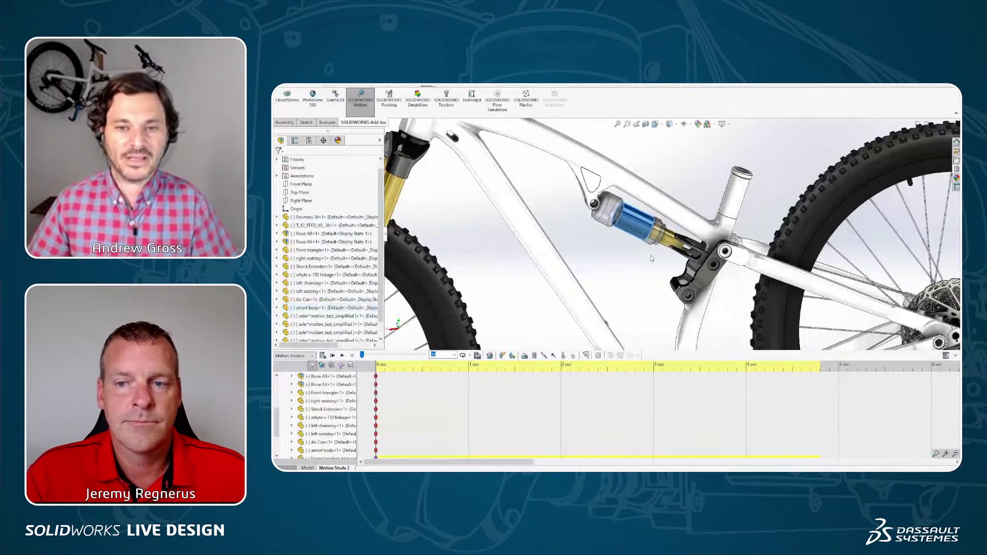
Step: Start a linear spring in the rear shock and pick the Air Can's circular end face as its first reference
{"action": "middle_click_drag", "start_coordinate": [673, 249], "coordinate": [653, 259]}
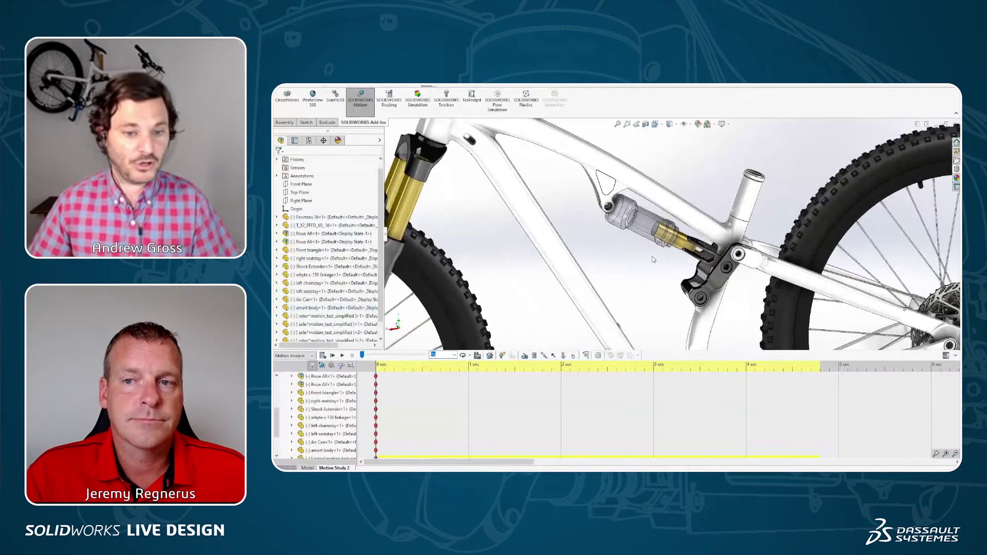
{"action": "left_click", "coordinate": [542, 355]}
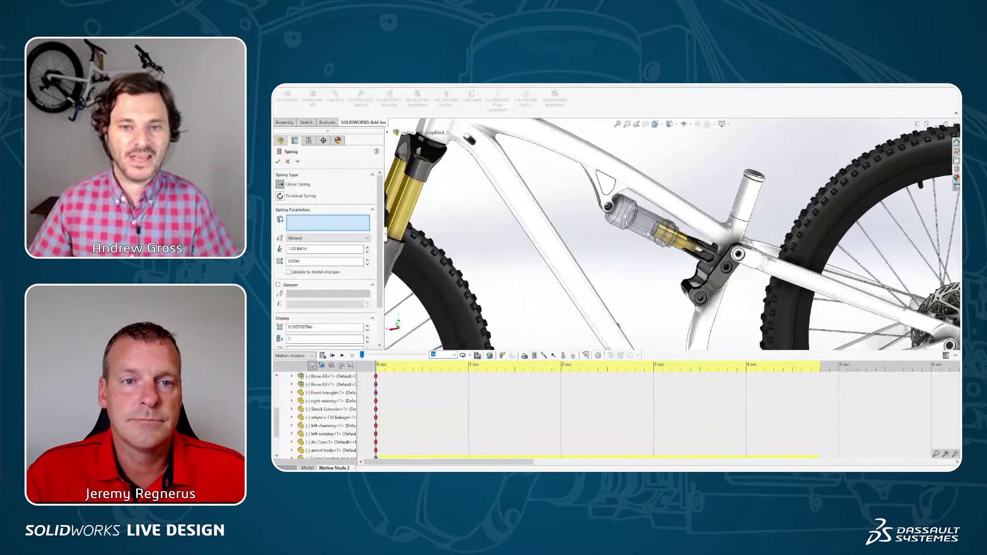
{"action": "scroll", "coordinate": [663, 213], "scroll_direction": "down", "scroll_amount": 8}
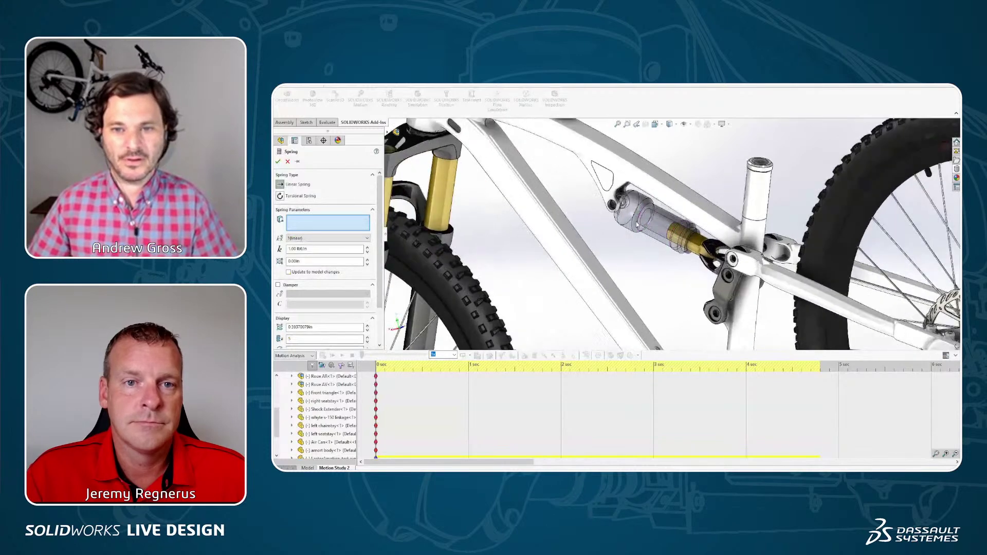
{"action": "right_click", "coordinate": [664, 213]}
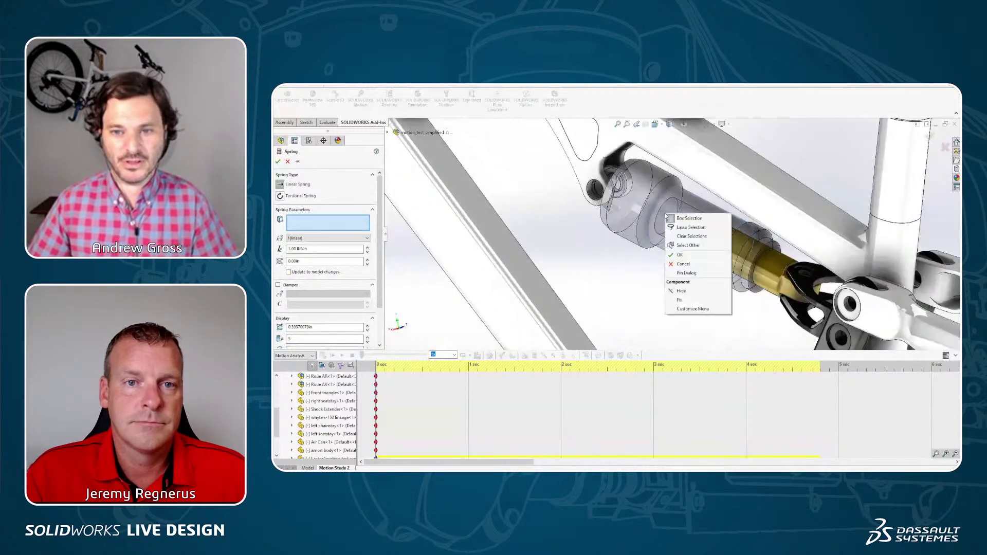
{"action": "left_click", "coordinate": [688, 245]}
{"action": "left_click", "coordinate": [717, 265]}
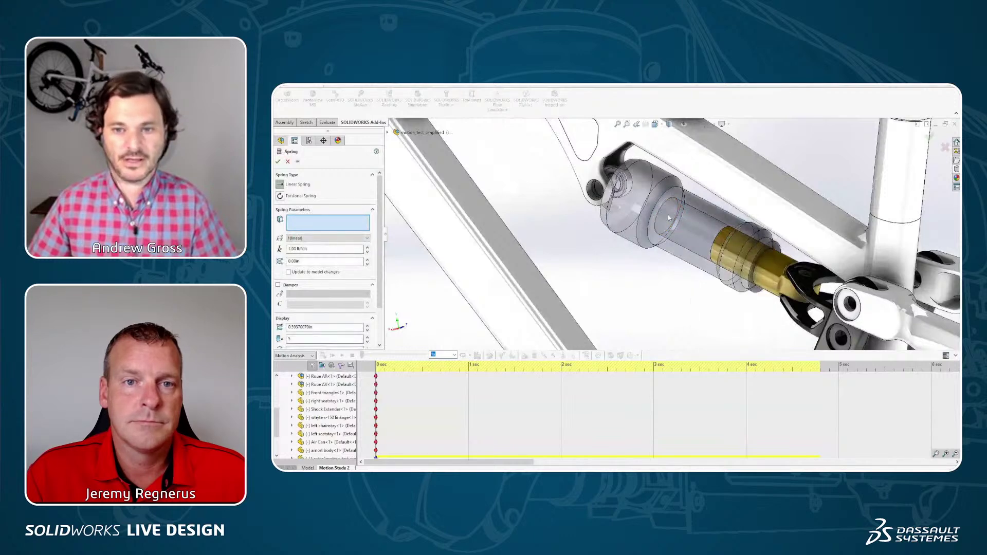
{"action": "middle_click_drag", "start_coordinate": [683, 269], "coordinate": [722, 269]}
{"action": "middle_click_drag", "start_coordinate": [722, 269], "coordinate": [731, 270]}
{"action": "left_click", "coordinate": [632, 238]}
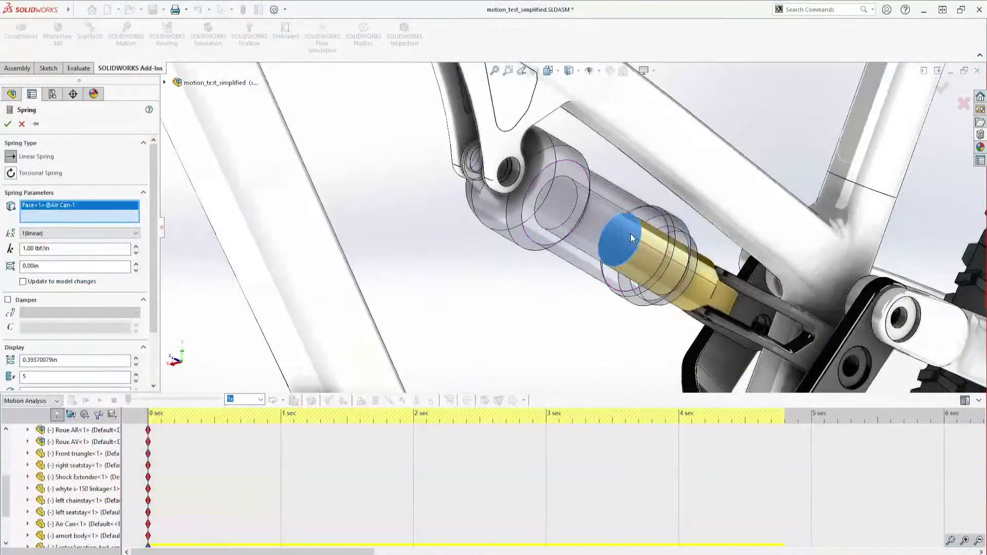
Step: Pick the opposing inner end face of the transparent amort body as the linear spring's second reference
{"action": "middle_click_drag", "start_coordinate": [640, 243], "coordinate": [587, 202]}
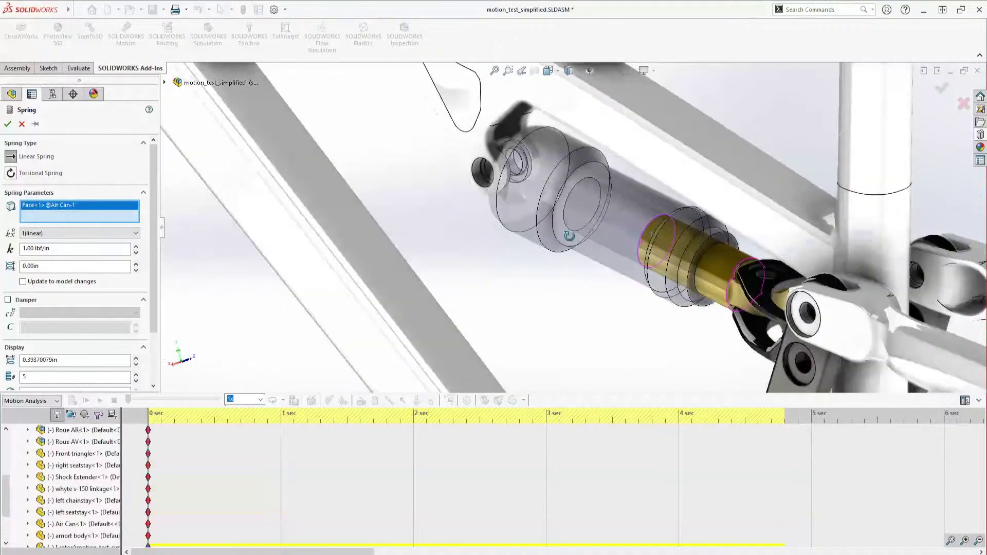
{"action": "right_click", "coordinate": [587, 202]}
{"action": "left_click", "coordinate": [622, 248]}
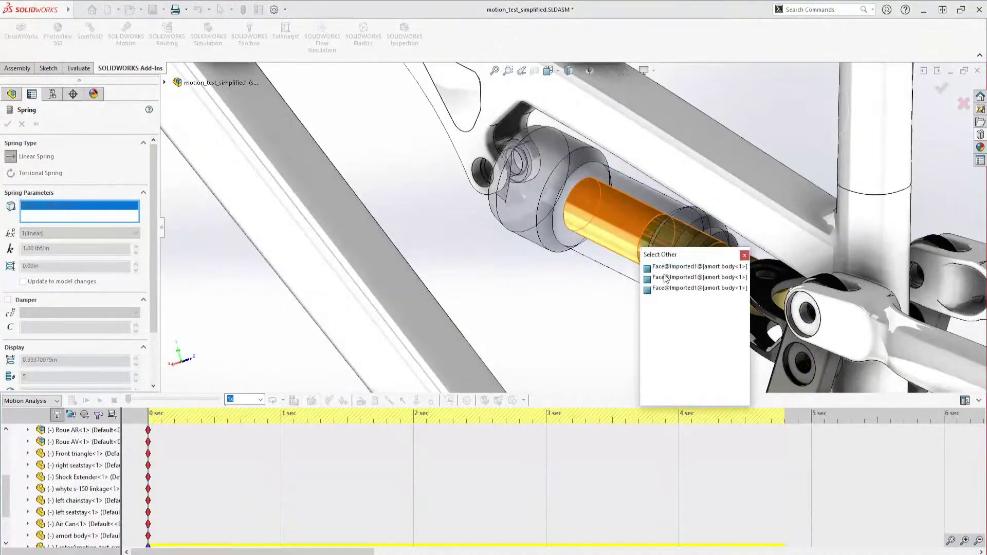
{"action": "left_click", "coordinate": [665, 279]}
{"action": "middle_click_drag", "start_coordinate": [615, 257], "coordinate": [650, 272]}
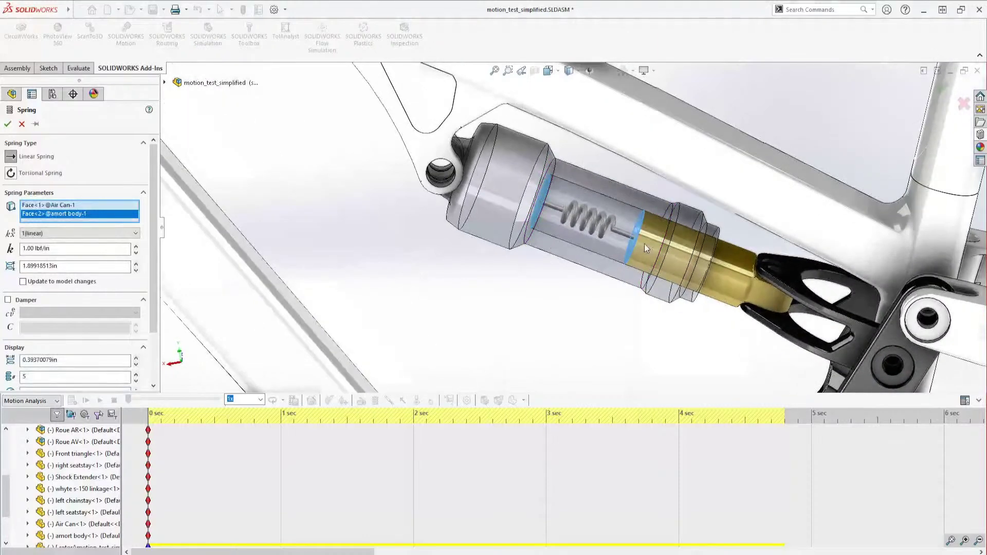
Step: Keep the rear shock spring's exponent at 1 (linear), set its stiffness to 250 lbf/in, and accept the spring
{"action": "scroll", "coordinate": [609, 174], "scroll_direction": "down", "scroll_amount": 2}
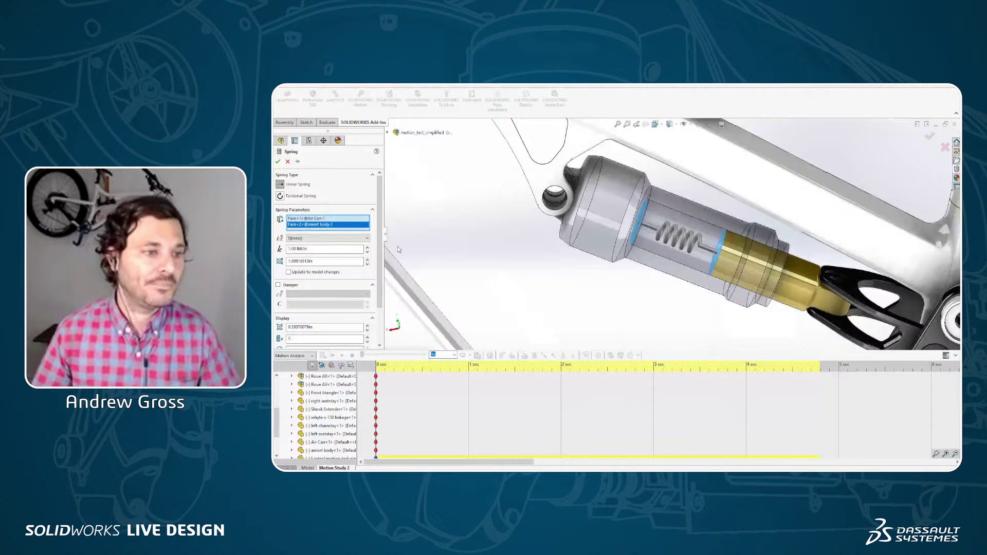
{"action": "left_click", "coordinate": [312, 239]}
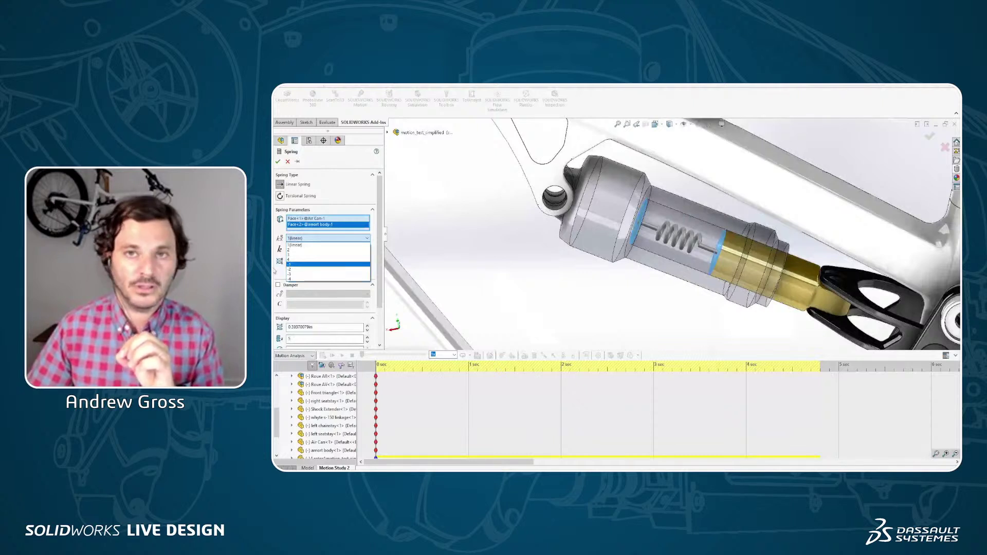
{"action": "left_click", "coordinate": [296, 245]}
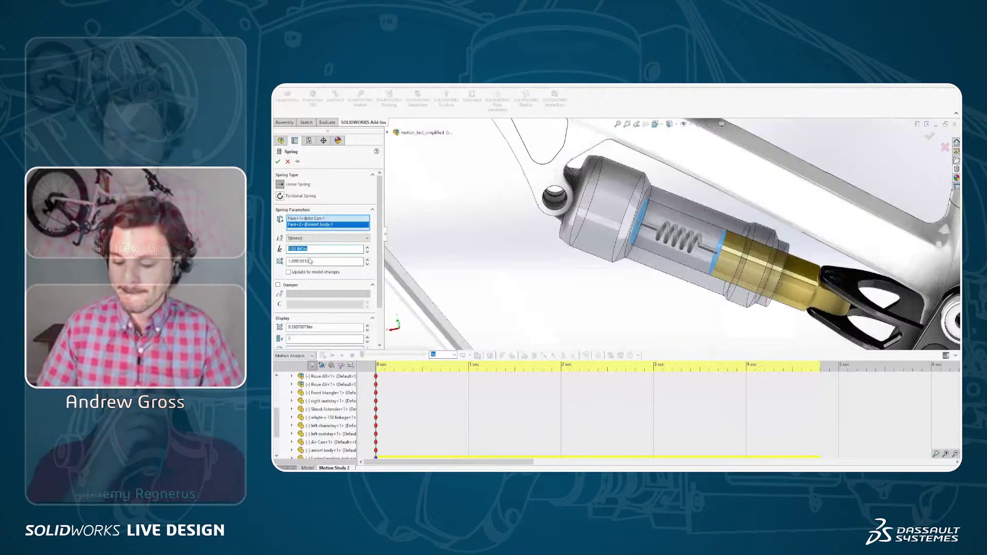
{"action": "type", "text": "250"}
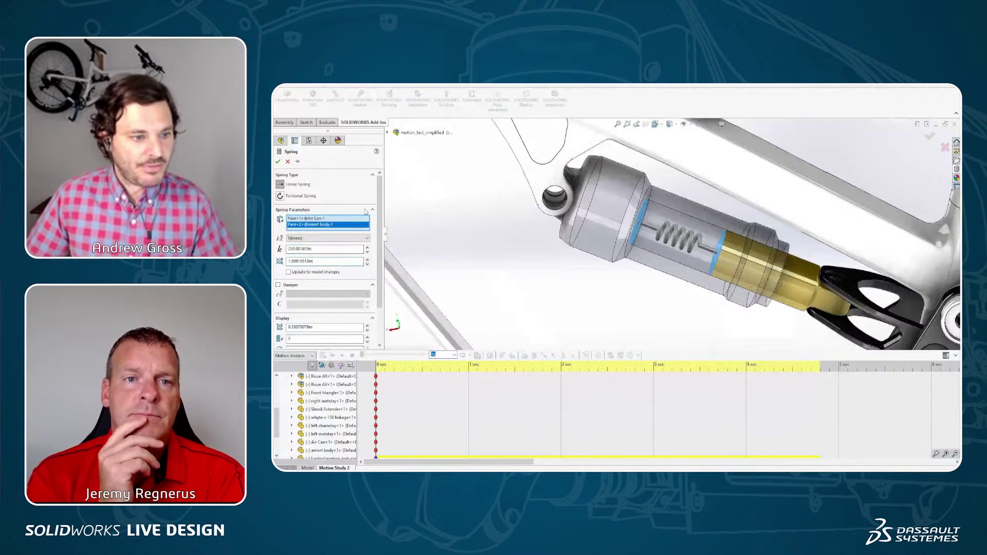
{"action": "scroll", "coordinate": [380, 257], "scroll_direction": "down", "scroll_amount": 3}
{"action": "scroll", "coordinate": [380, 257], "scroll_direction": "up", "scroll_amount": 3}
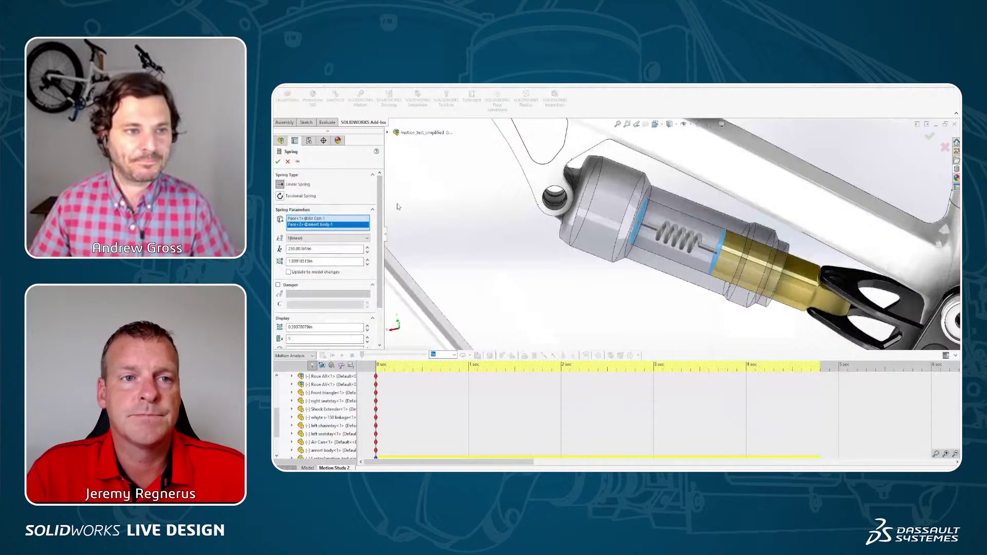
{"action": "scroll", "coordinate": [339, 222], "scroll_direction": "down", "scroll_amount": 2}
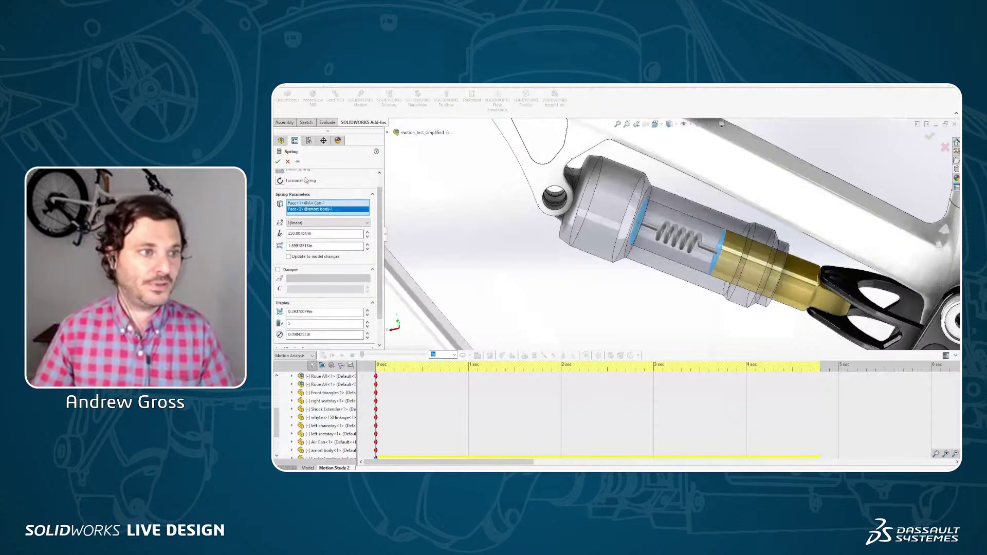
{"action": "left_click", "coordinate": [277, 161]}
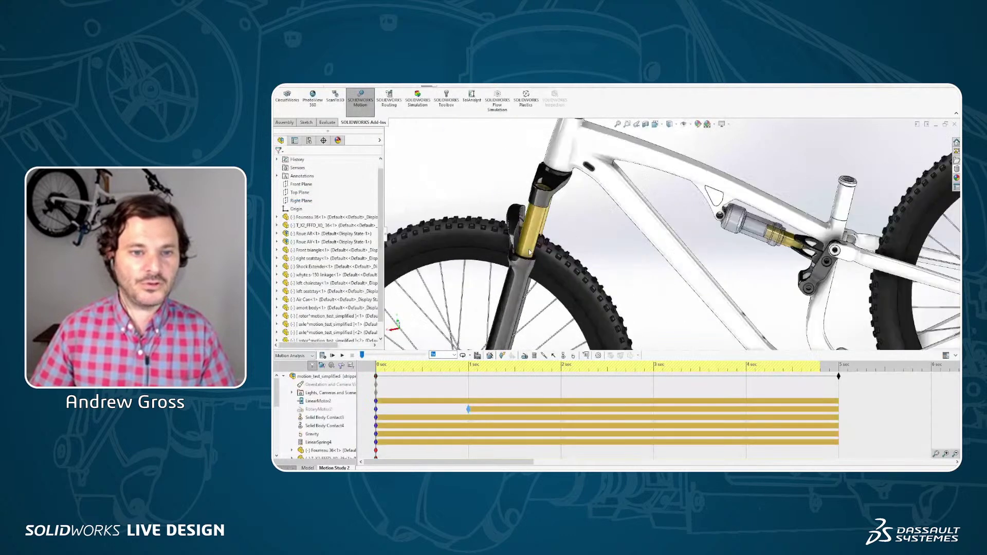
Step: Make the front fork's lower legs, component Fourreau 36, transparent to expose the tubes inside
{"action": "scroll", "coordinate": [530, 252], "scroll_direction": "up", "scroll_amount": 1}
{"action": "middle_click_drag", "start_coordinate": [530, 251], "coordinate": [591, 257]}
{"action": "scroll", "coordinate": [606, 257], "scroll_direction": "down", "scroll_amount": 5}
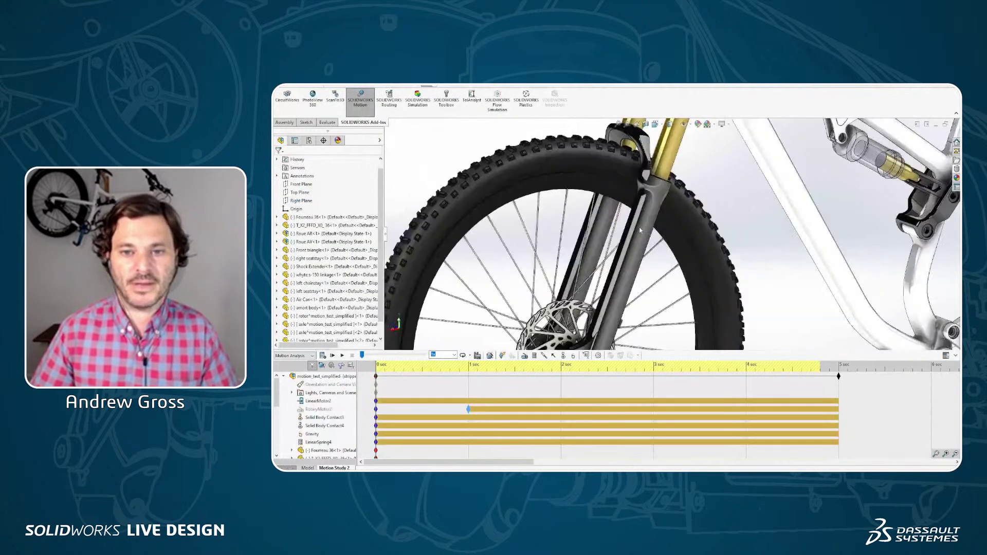
{"action": "left_click", "coordinate": [648, 223]}
{"action": "right_click", "coordinate": [648, 222]}
{"action": "left_click", "coordinate": [700, 180]}
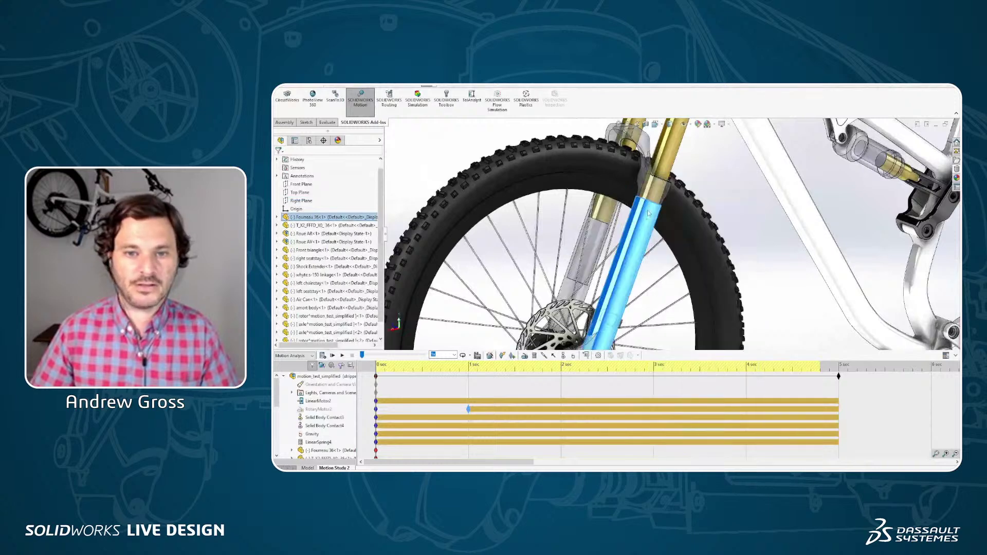
{"action": "left_click", "coordinate": [715, 205]}
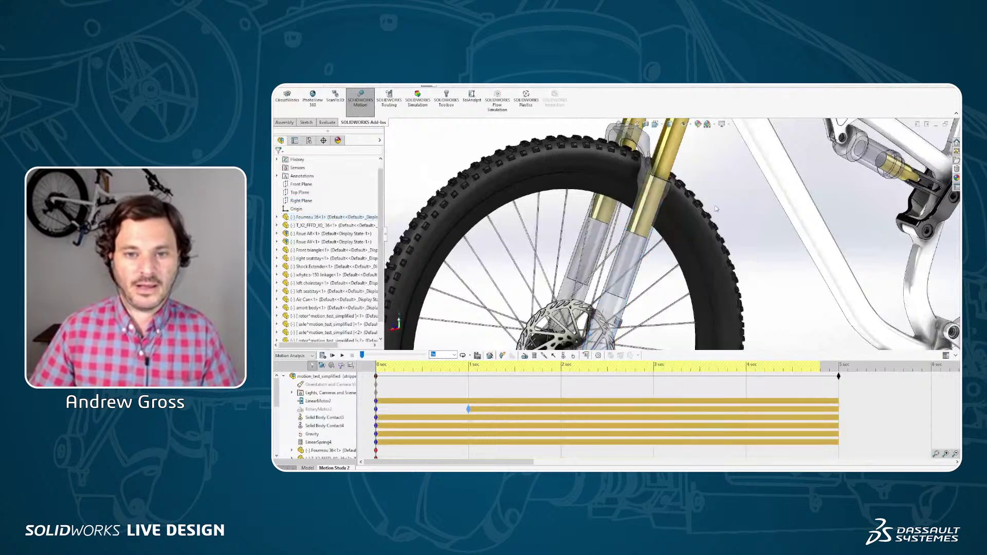
Step: Start a linear spring in the front fork and pick the ring-shaped end face of the gold upper tube as its first reference
{"action": "middle_click_drag", "start_coordinate": [712, 196], "coordinate": [720, 181]}
{"action": "left_click", "coordinate": [534, 355]}
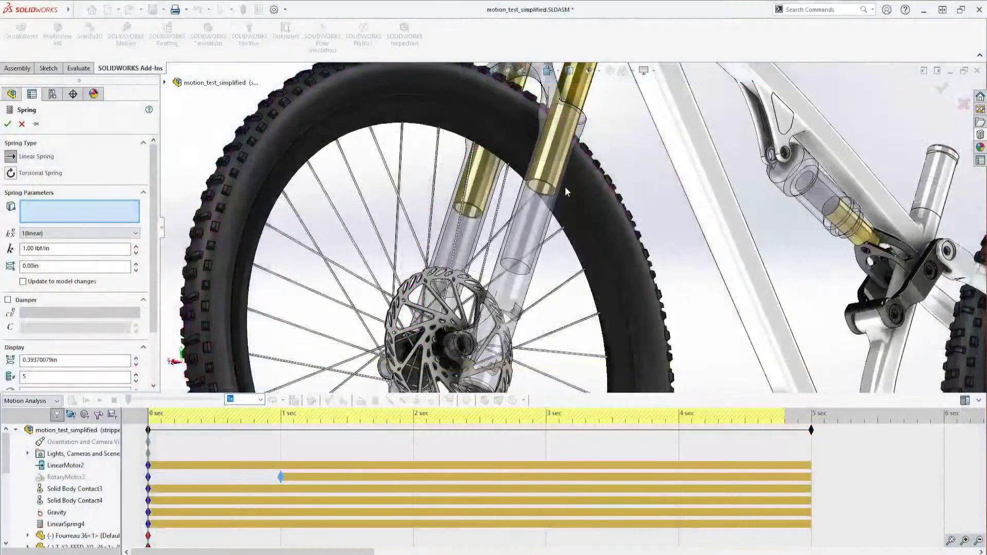
{"action": "scroll", "coordinate": [652, 222], "scroll_direction": "down", "scroll_amount": 5}
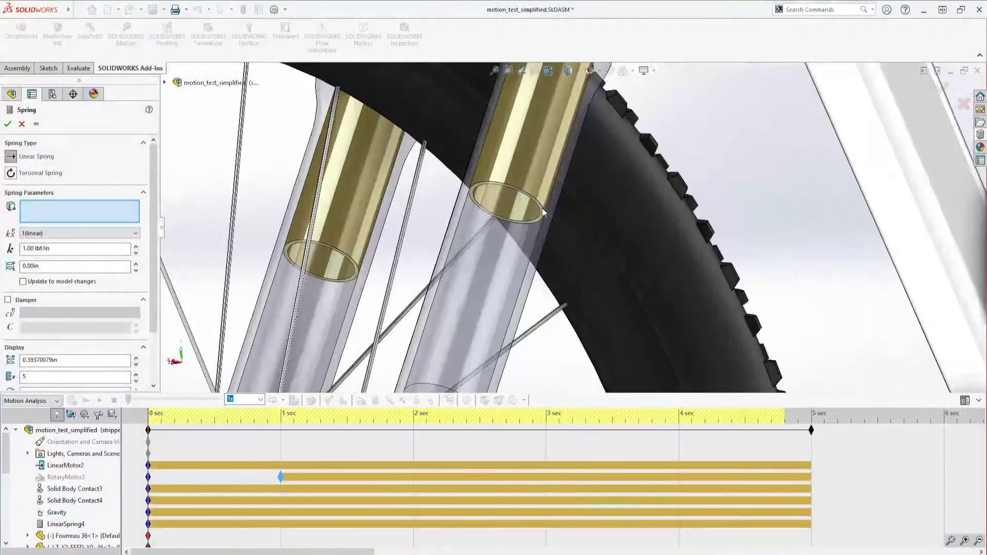
{"action": "left_click", "coordinate": [541, 211]}
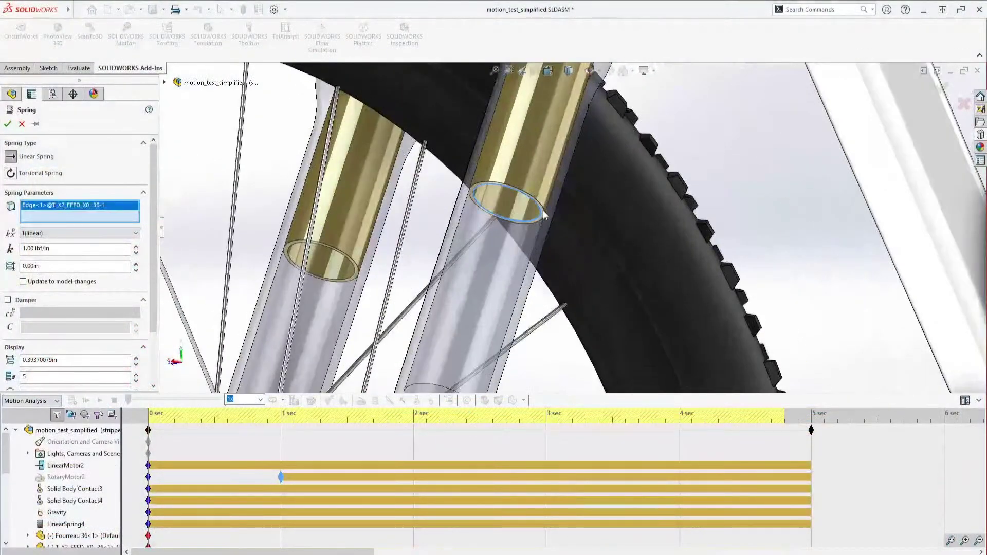
{"action": "right_click", "coordinate": [119, 208]}
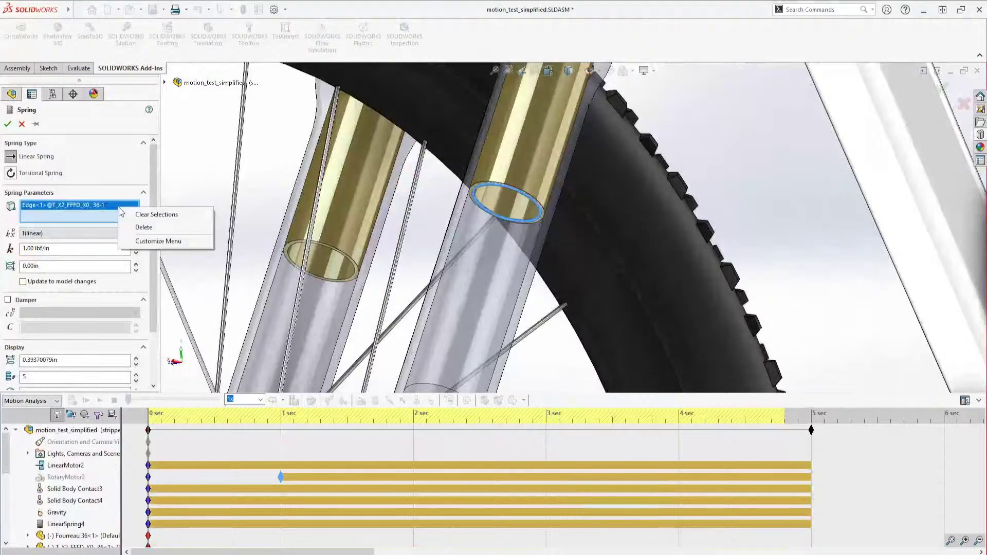
{"action": "left_click", "coordinate": [148, 215]}
{"action": "scroll", "coordinate": [518, 205], "scroll_direction": "down", "scroll_amount": 5}
{"action": "left_click", "coordinate": [590, 245]}
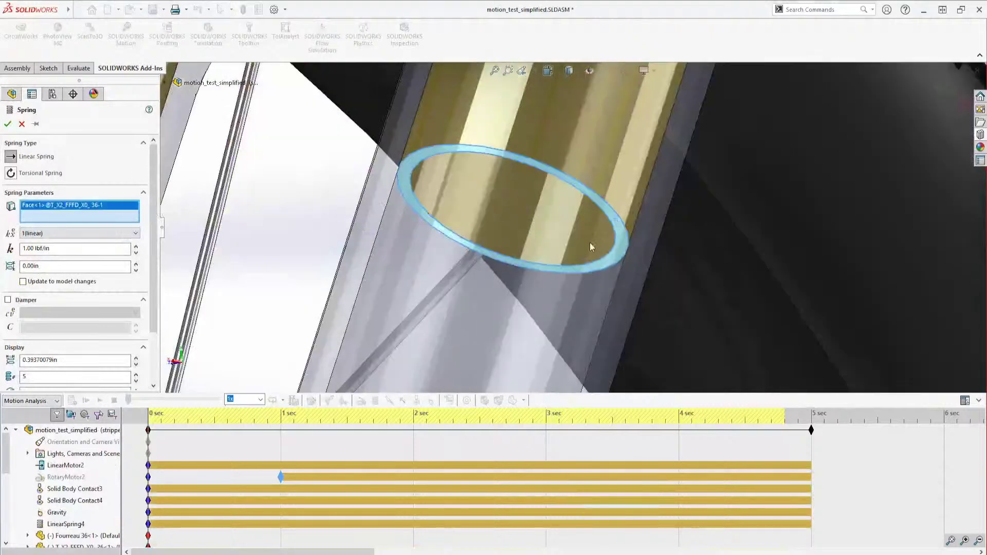
Step: Pick the hidden inner end face of the same fork leg in Fourreau 36 as the linear spring's second reference
{"action": "scroll", "coordinate": [590, 247], "scroll_direction": "up", "scroll_amount": 10}
{"action": "middle_click_drag", "start_coordinate": [581, 248], "coordinate": [479, 330]}
{"action": "scroll", "coordinate": [537, 274], "scroll_direction": "down", "scroll_amount": 5}
{"action": "right_click", "coordinate": [528, 256]}
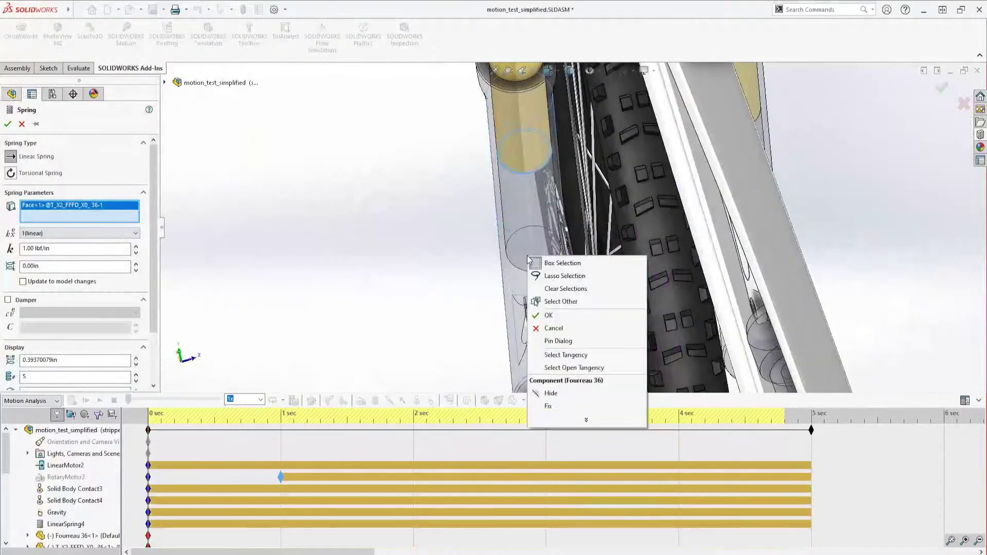
{"action": "left_click", "coordinate": [552, 302]}
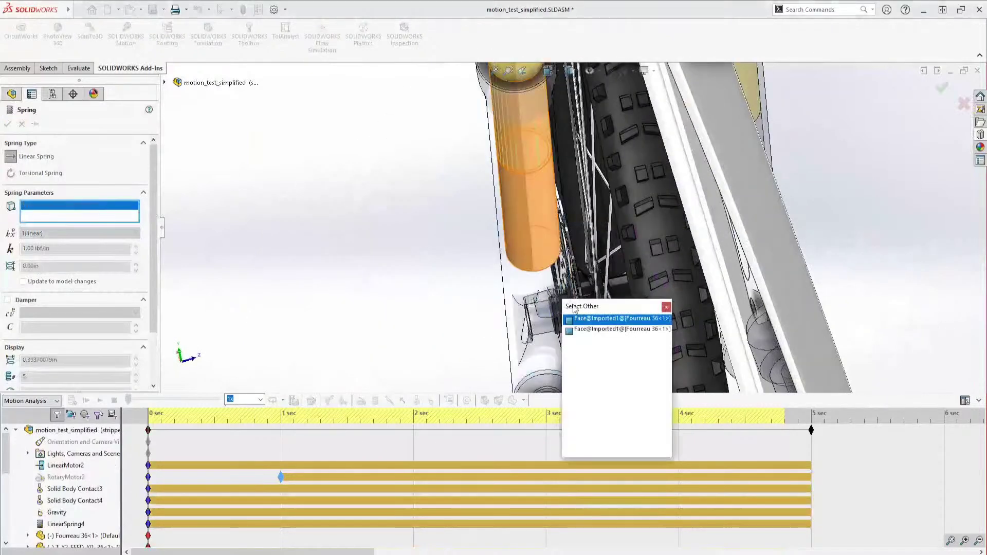
{"action": "left_click", "coordinate": [584, 331]}
{"action": "scroll", "coordinate": [566, 237], "scroll_direction": "up", "scroll_amount": 5}
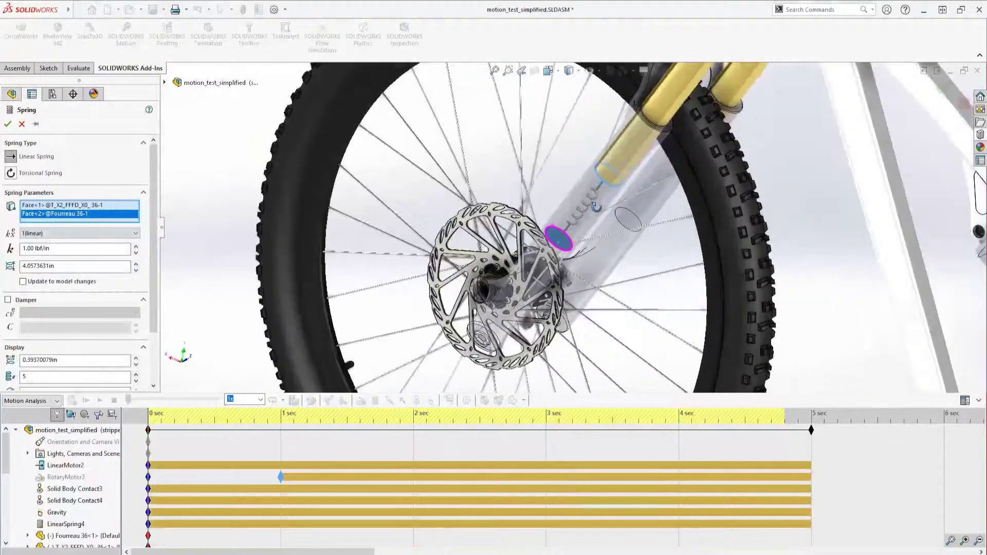
{"action": "middle_click_drag", "start_coordinate": [596, 207], "coordinate": [649, 195]}
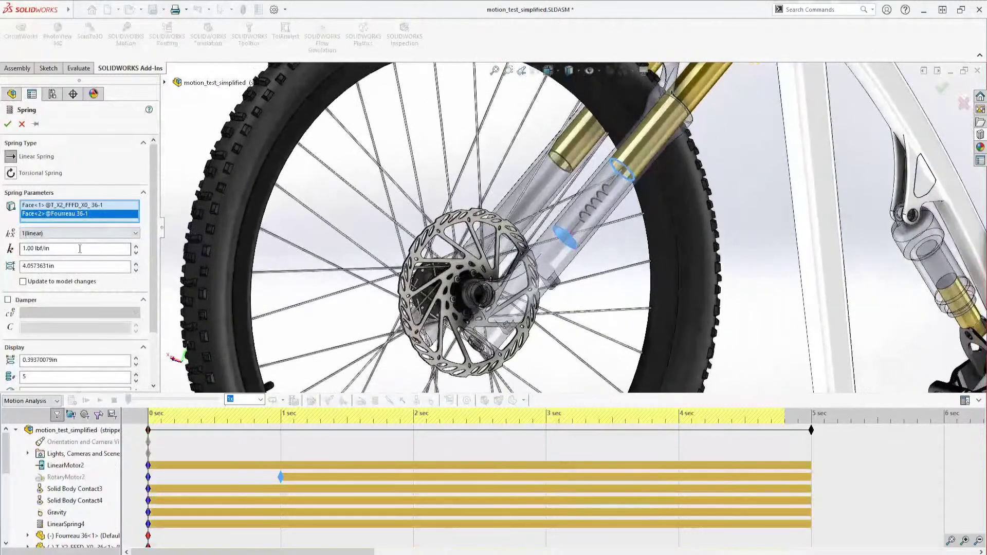
Step: Set the fork spring's stiffness to 10 lbf/in, display it with a 0.79370079 in coil diameter and 7 coils, and accept it
{"action": "left_click_drag", "start_coordinate": [80, 249], "coordinate": [8, 248]}
{"action": "type", "text": "10"}
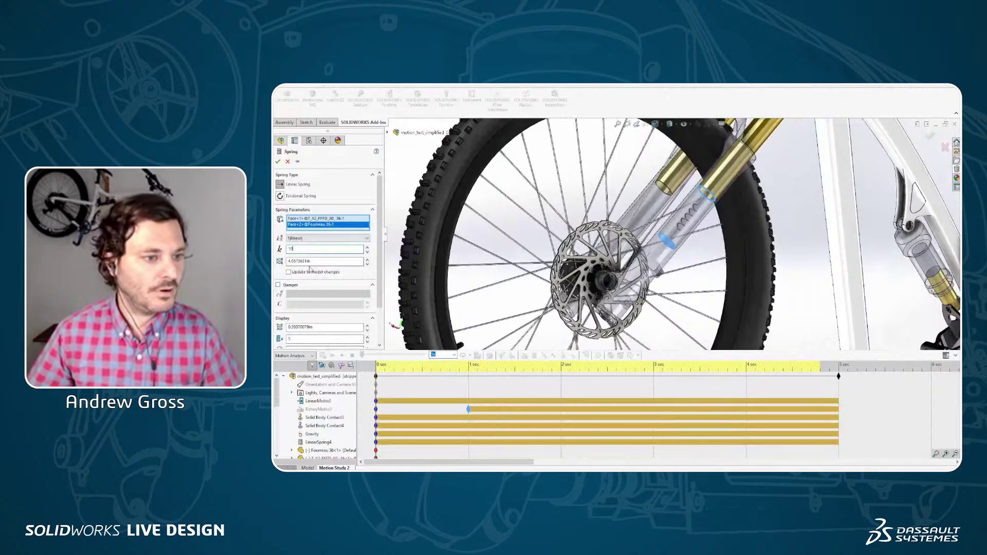
{"action": "scroll", "coordinate": [372, 271], "scroll_direction": "down", "scroll_amount": 3}
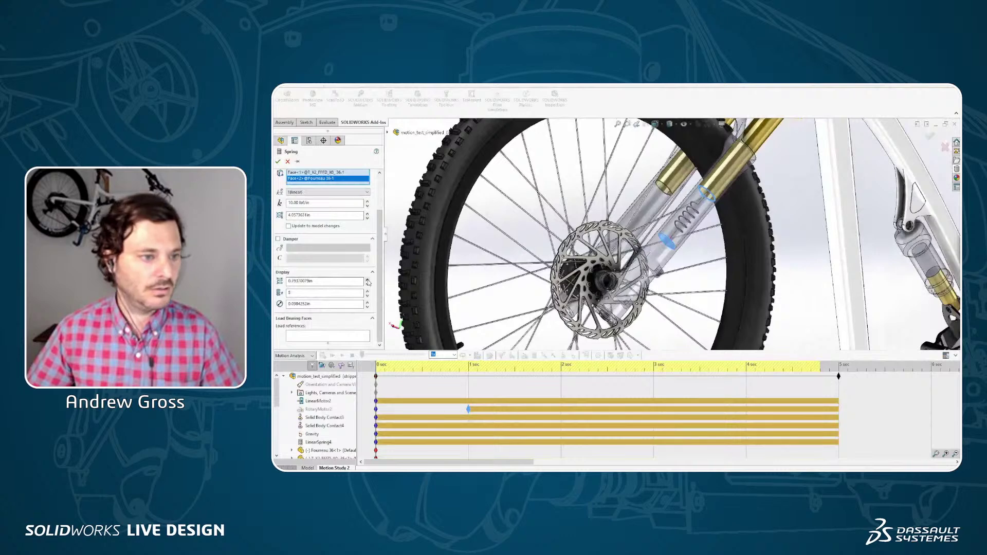
{"action": "left_click", "coordinate": [367, 291]}
{"action": "left_click", "coordinate": [367, 291]}
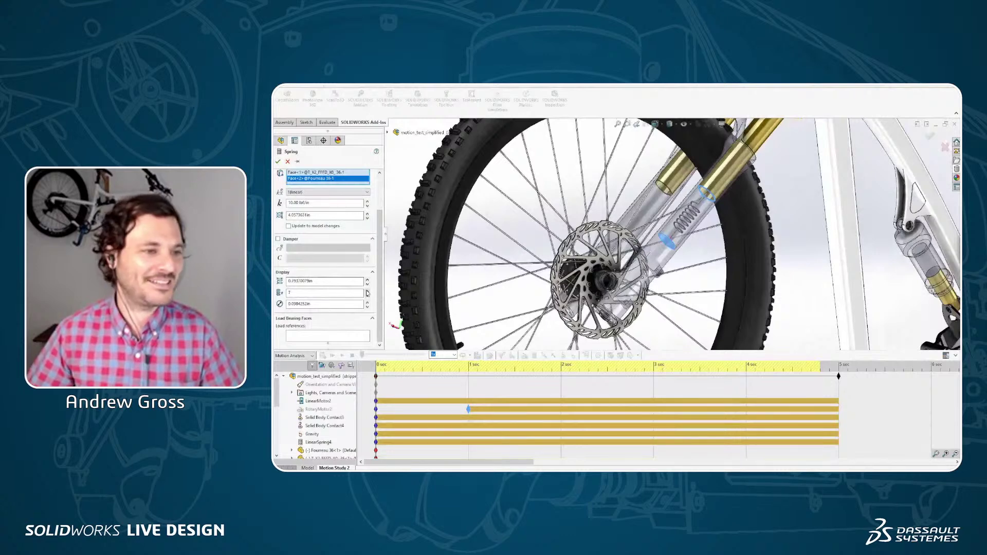
{"action": "left_click", "coordinate": [278, 162]}
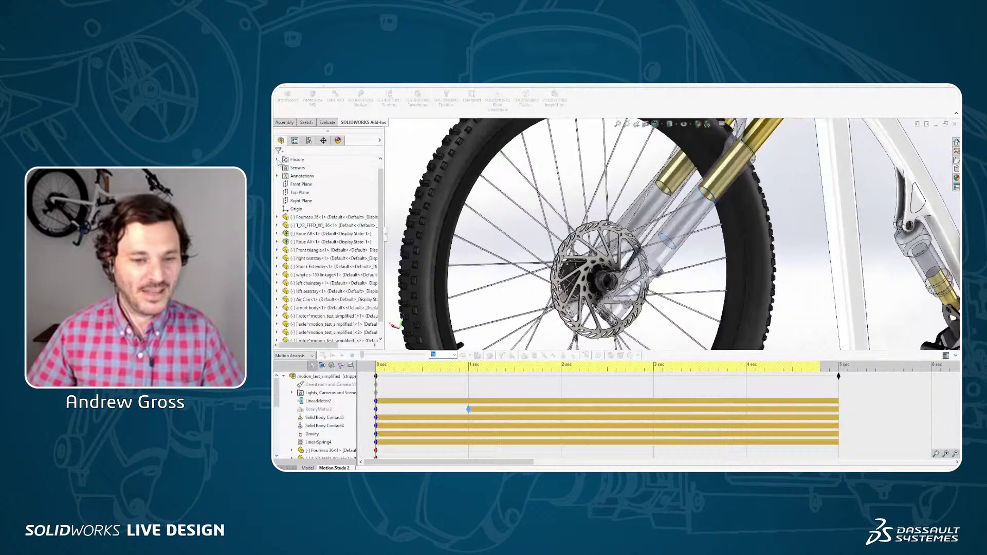
Step: Start another linear spring and pick the ring-shaped end face of the gold tube in the fork's other leg as first reference
{"action": "left_click", "coordinate": [552, 356]}
{"action": "scroll", "coordinate": [663, 201], "scroll_direction": "down", "scroll_amount": 3}
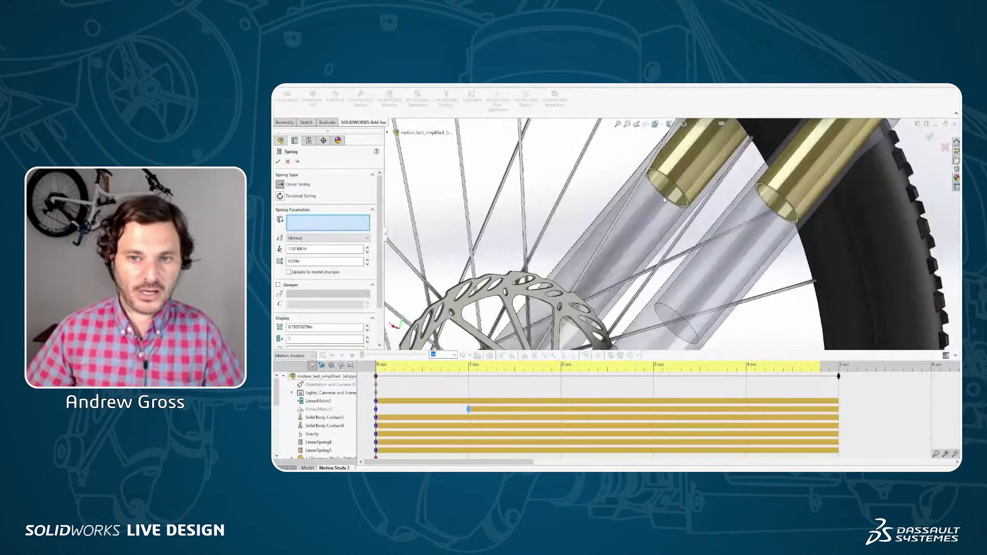
{"action": "scroll", "coordinate": [663, 200], "scroll_direction": "down", "scroll_amount": 4}
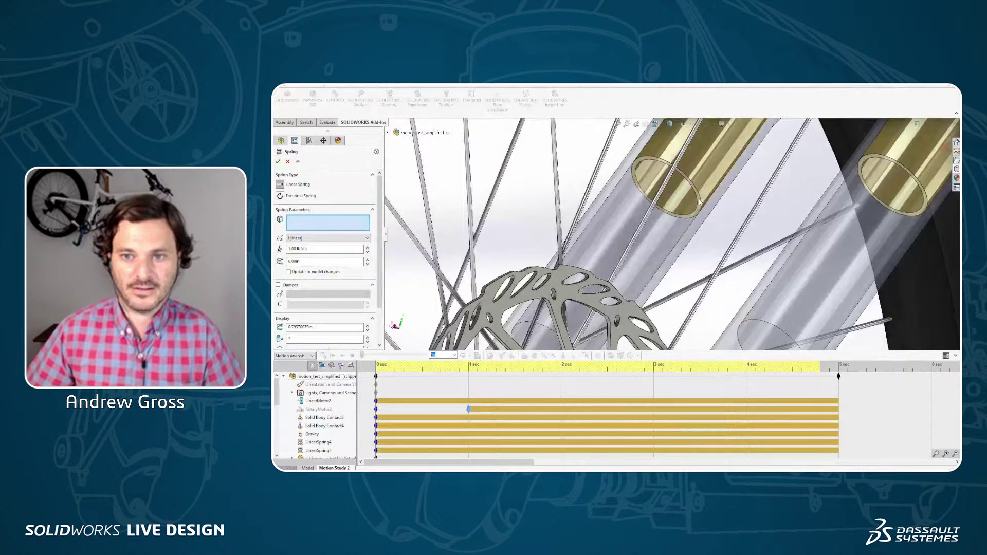
{"action": "left_click", "coordinate": [700, 202]}
Step: Try to add the other fork leg's hidden inner end face as second reference, and clear the spring's selections
{"action": "scroll", "coordinate": [700, 202], "scroll_direction": "up", "scroll_amount": 5}
{"action": "middle_click_drag", "start_coordinate": [700, 206], "coordinate": [775, 262]}
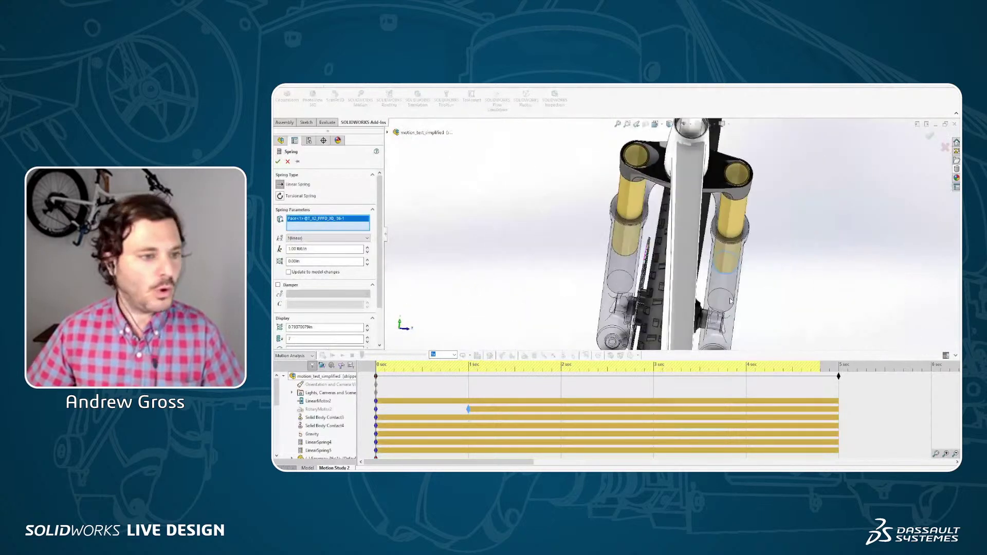
{"action": "scroll", "coordinate": [730, 301], "scroll_direction": "down", "scroll_amount": 2}
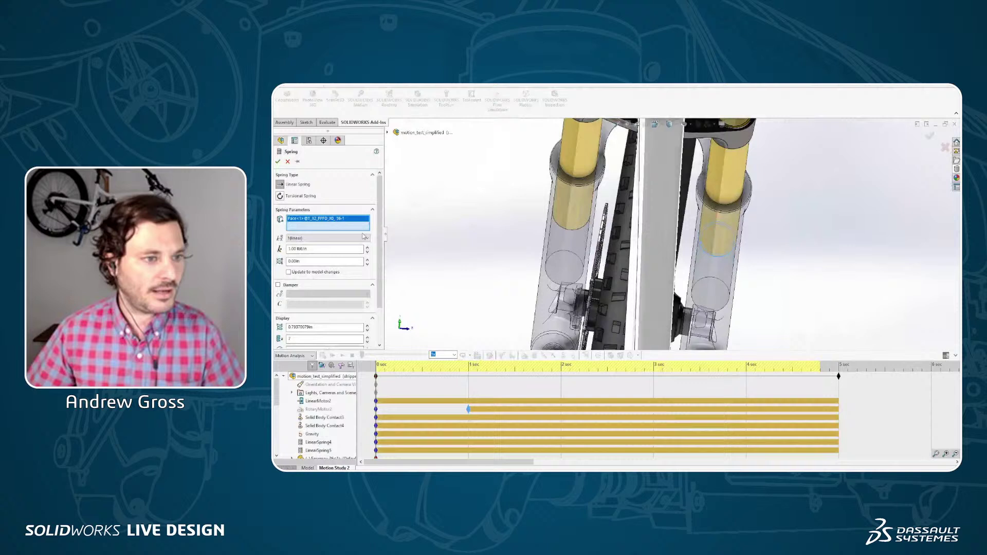
{"action": "right_click", "coordinate": [708, 300]}
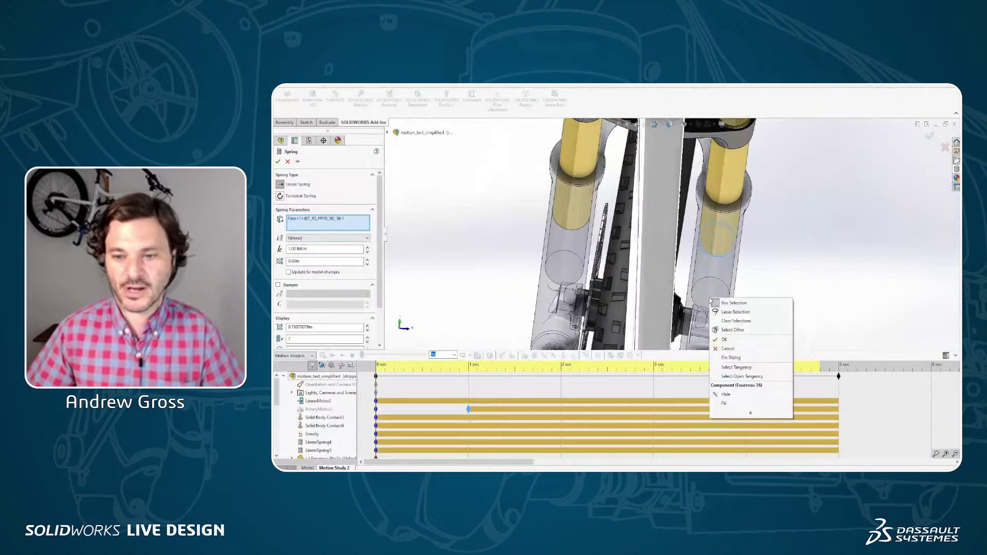
{"action": "left_click", "coordinate": [736, 331]}
{"action": "left_click", "coordinate": [762, 353]}
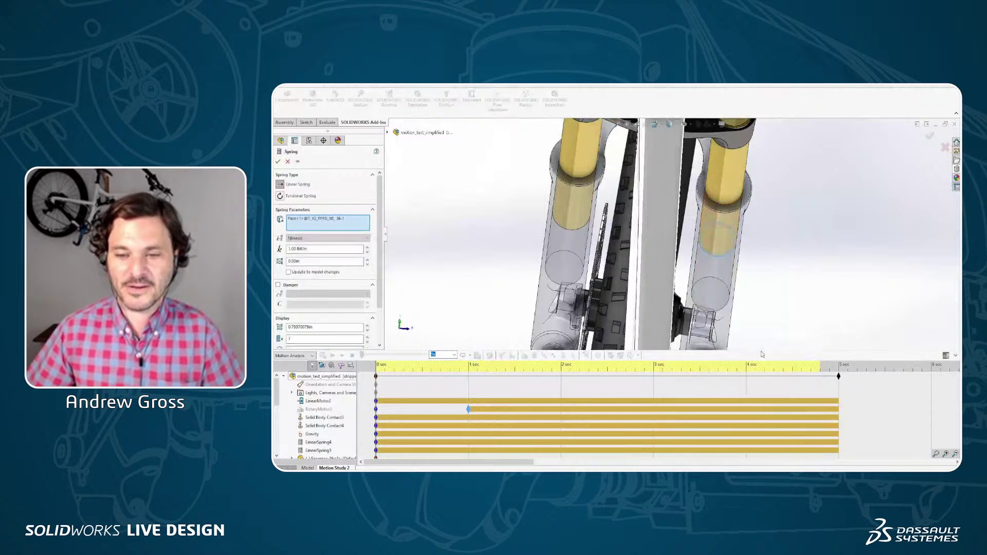
{"action": "middle_click_drag", "start_coordinate": [756, 305], "coordinate": [745, 306]}
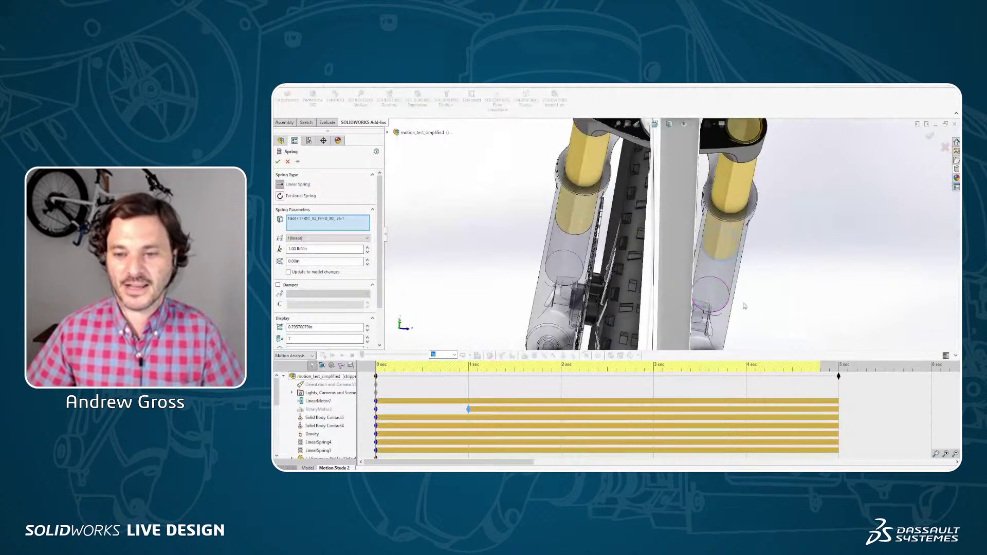
{"action": "right_click", "coordinate": [716, 292]}
{"action": "left_click", "coordinate": [738, 322]}
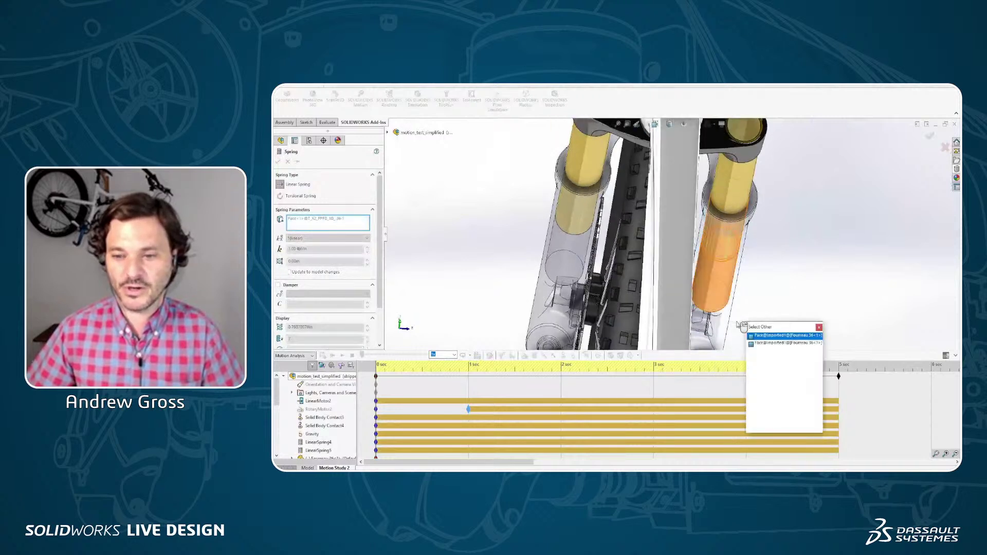
{"action": "left_click", "coordinate": [761, 343]}
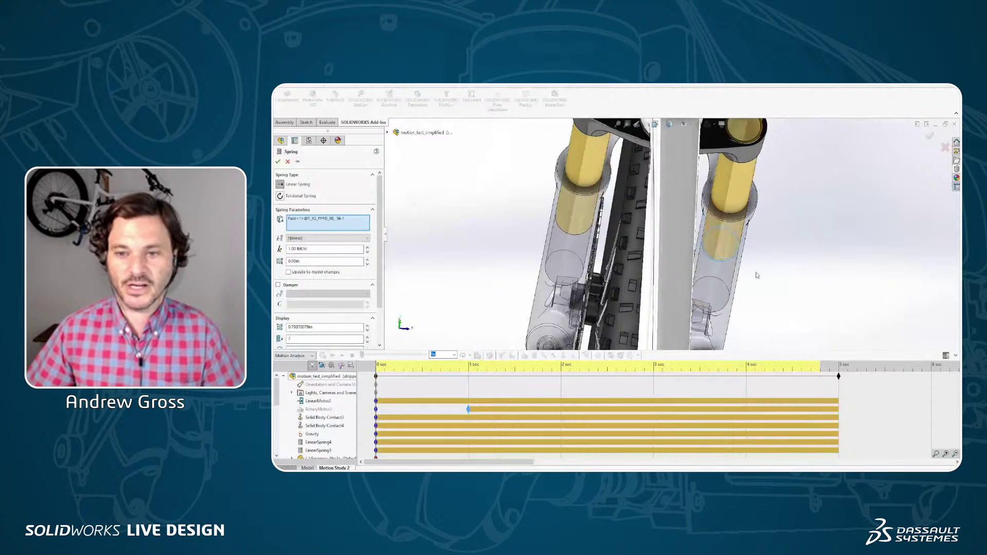
{"action": "middle_click_drag", "start_coordinate": [756, 272], "coordinate": [751, 269]}
{"action": "right_click", "coordinate": [354, 223]}
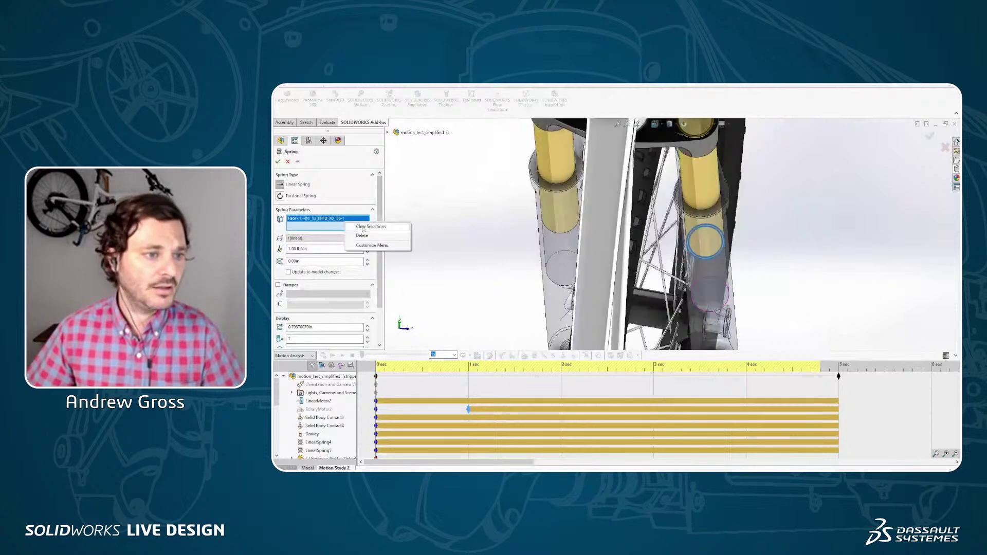
{"action": "left_click", "coordinate": [366, 227]}
Step: Pick the other fork leg's hidden inner end face in Fourreau 36 and the gold tube's ring-shaped end face as the spring's references
{"action": "middle_click_drag", "start_coordinate": [735, 306], "coordinate": [719, 292]}
{"action": "right_click", "coordinate": [719, 291]}
{"action": "left_click", "coordinate": [743, 310]}
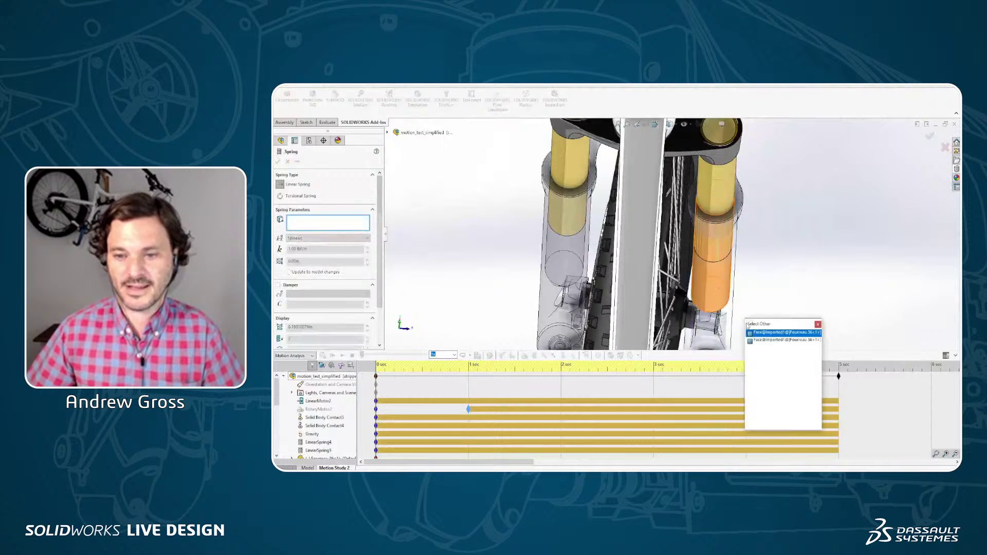
{"action": "left_click", "coordinate": [764, 340]}
{"action": "middle_click_drag", "start_coordinate": [765, 339], "coordinate": [668, 229]}
{"action": "scroll", "coordinate": [674, 229], "scroll_direction": "up", "scroll_amount": 5}
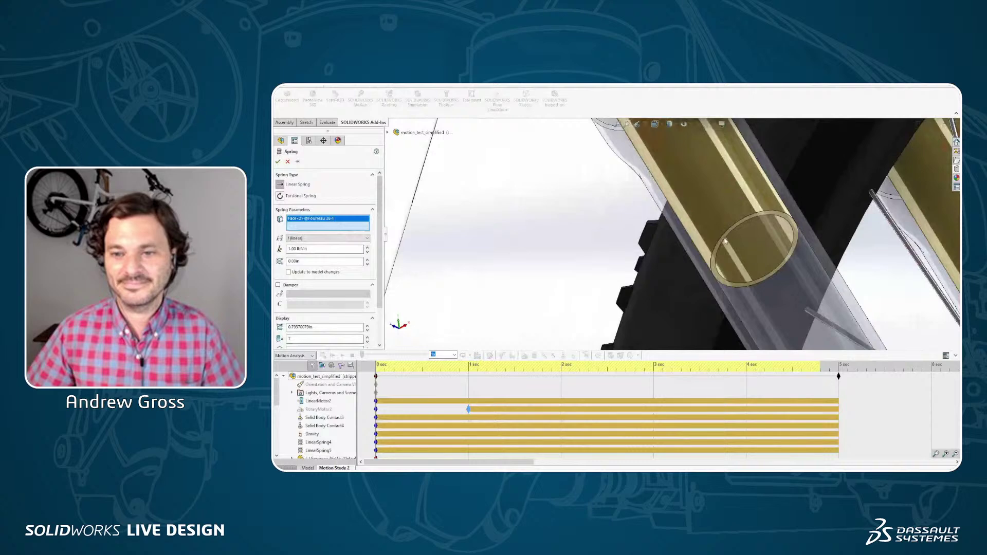
{"action": "left_click", "coordinate": [724, 240]}
Step: Set the second fork spring's stiffness to 10 lbf/in and accept the spring
{"action": "key", "text": "f"}
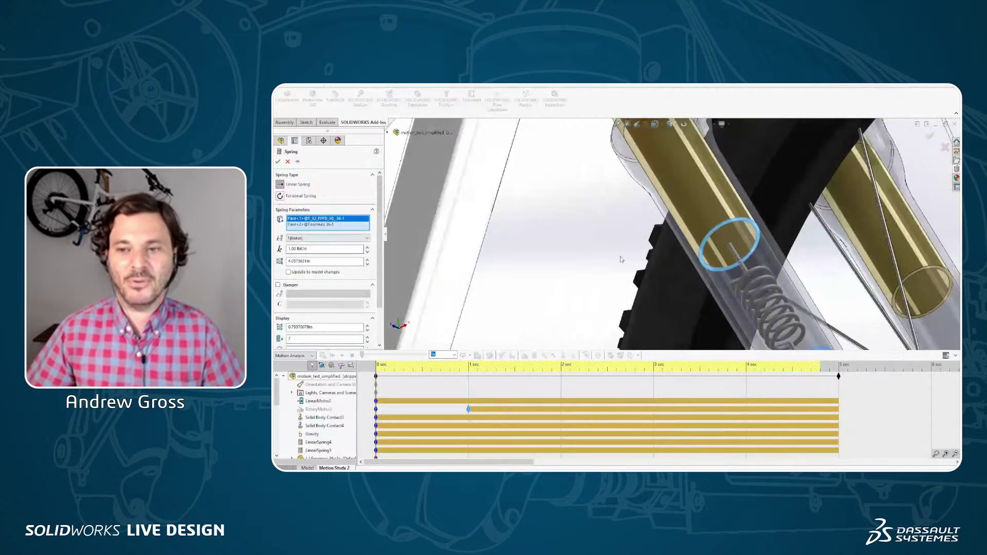
{"action": "key", "text": "ctrl+1"}
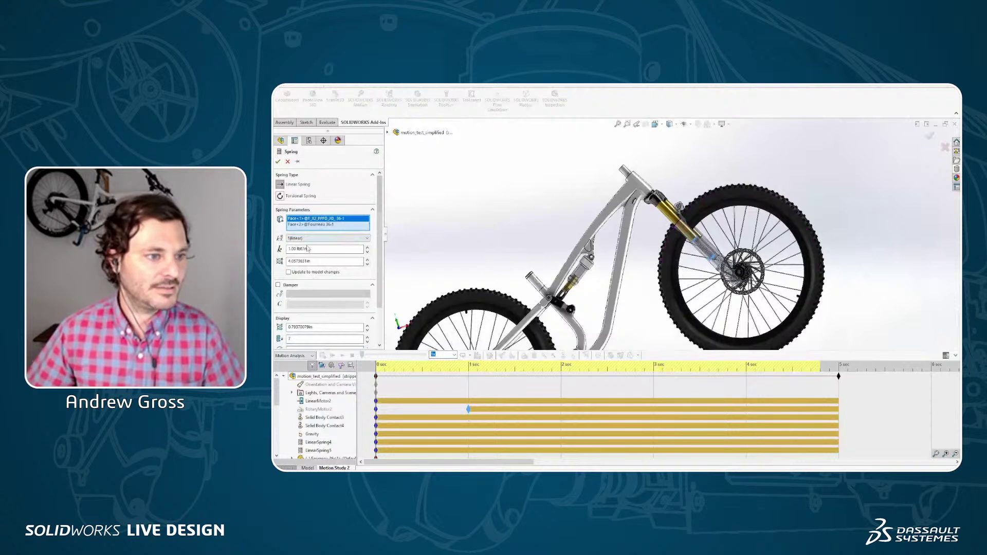
{"action": "type", "text": "10"}
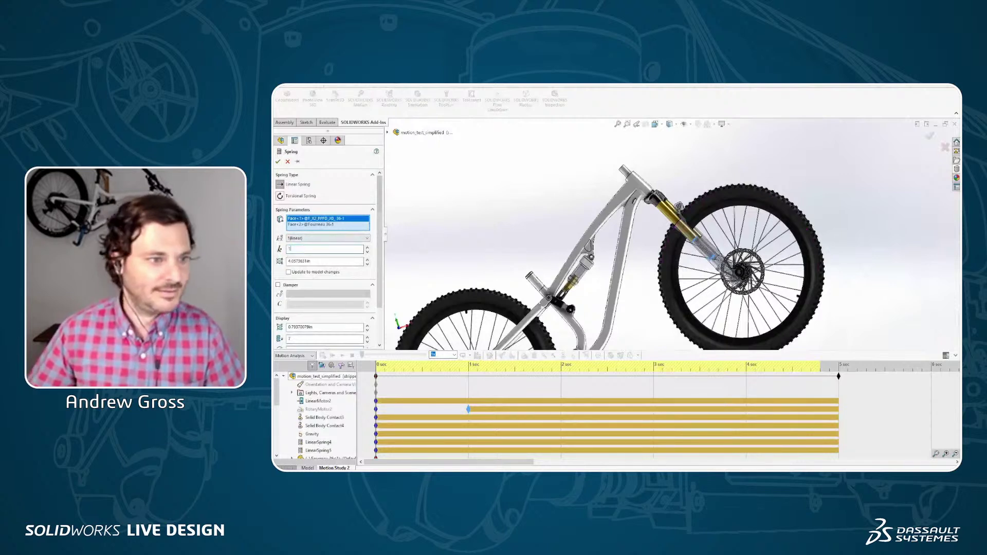
{"action": "left_click", "coordinate": [278, 162]}
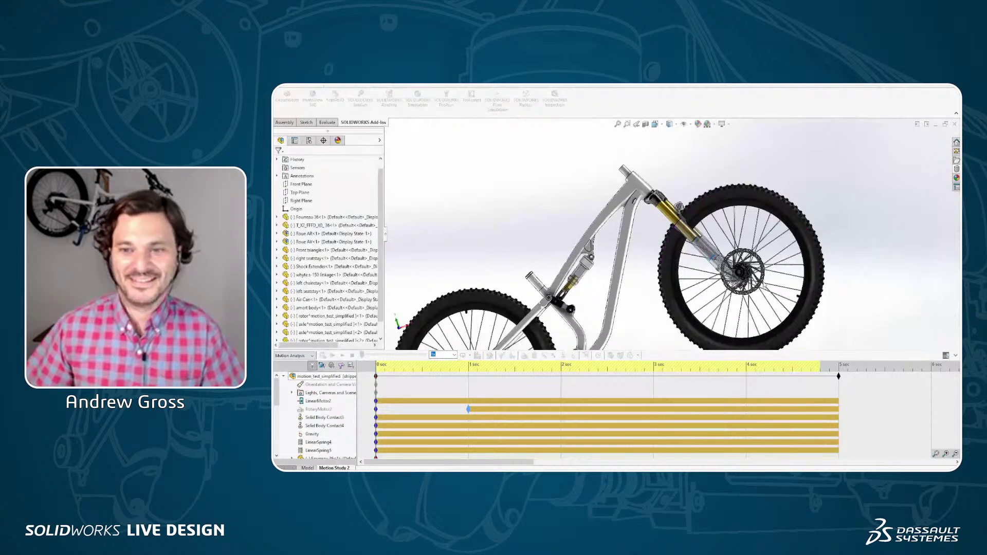
Step: Start an action-only force on the bottom bracket end face of the front triangle, directed downward normal to the Top Plane
{"action": "middle_click_drag", "start_coordinate": [716, 270], "coordinate": [670, 203]}
{"action": "scroll", "coordinate": [670, 204], "scroll_direction": "down", "scroll_amount": 3}
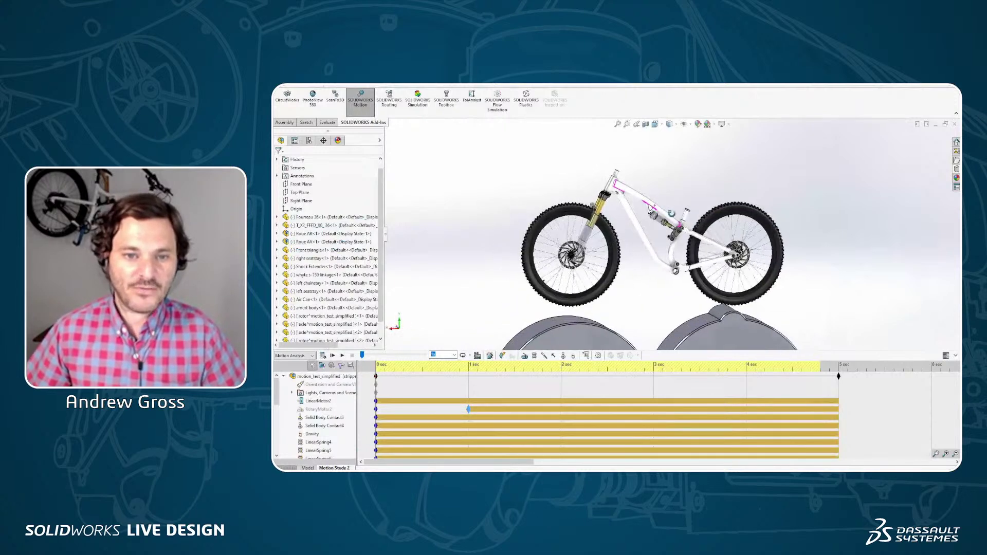
{"action": "left_click", "coordinate": [314, 443]}
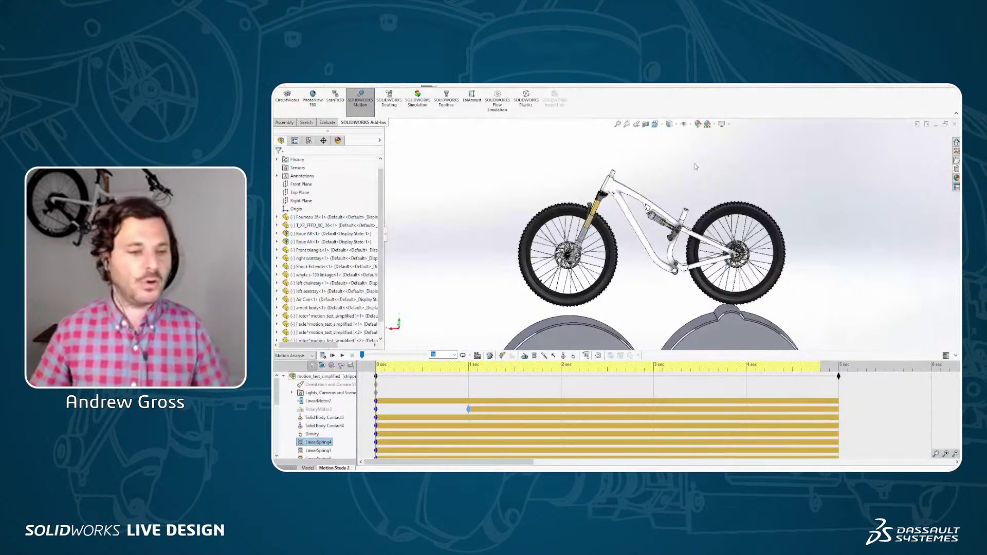
{"action": "left_click", "coordinate": [554, 356]}
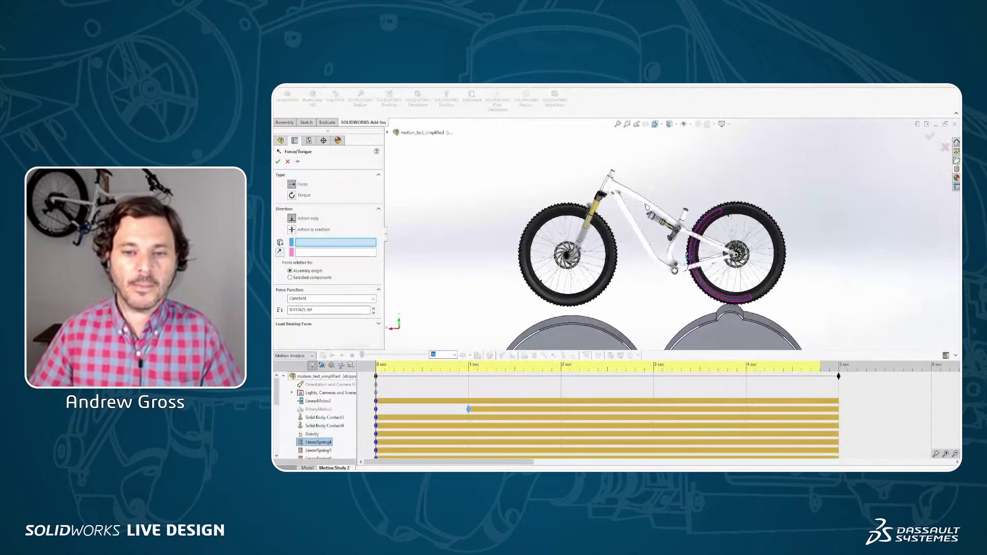
{"action": "scroll", "coordinate": [686, 239], "scroll_direction": "down", "scroll_amount": 5}
{"action": "scroll", "coordinate": [689, 237], "scroll_direction": "down", "scroll_amount": 3}
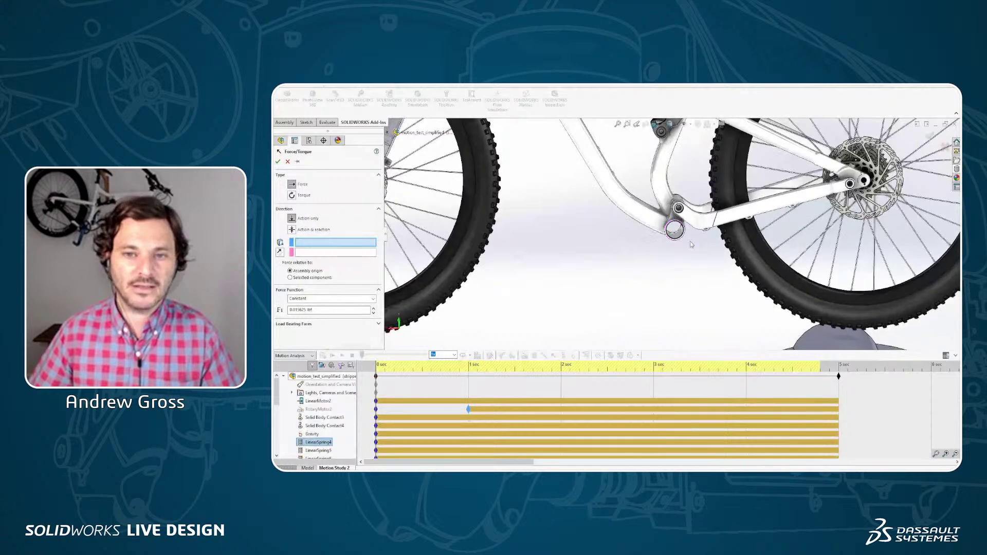
{"action": "left_click", "coordinate": [660, 232]}
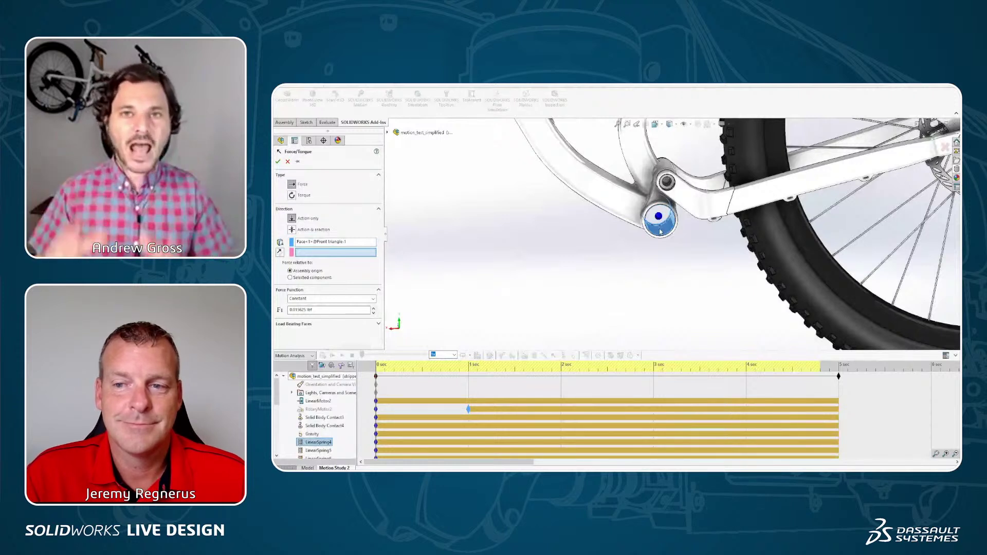
{"action": "scroll", "coordinate": [660, 231], "scroll_direction": "up", "scroll_amount": 5}
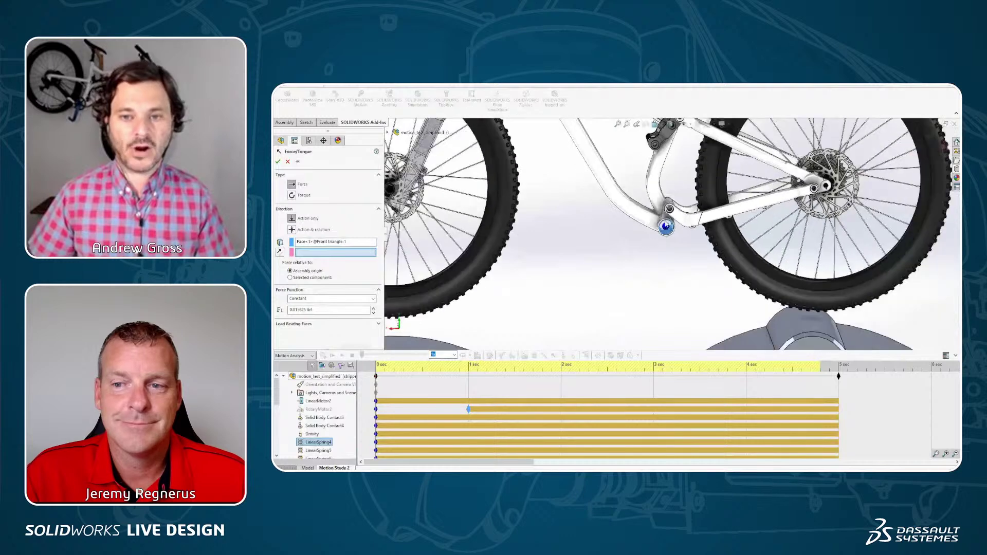
{"action": "scroll", "coordinate": [684, 184], "scroll_direction": "down", "scroll_amount": 2}
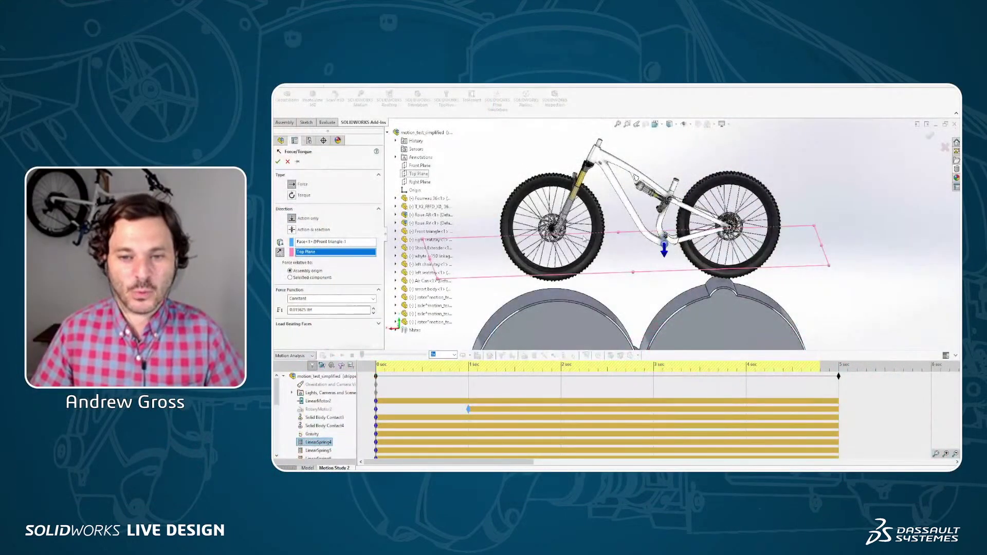
{"action": "middle_click_drag", "start_coordinate": [389, 265], "coordinate": [397, 266]}
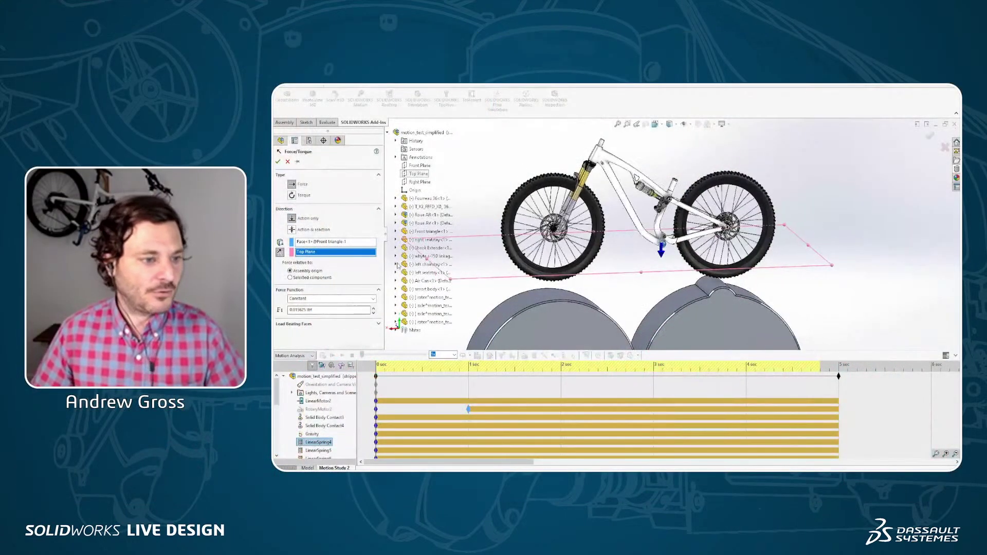
Step: Make the rider force follow a Step function with a final force of 170 lbf, and accept the force
{"action": "left_click", "coordinate": [322, 300]}
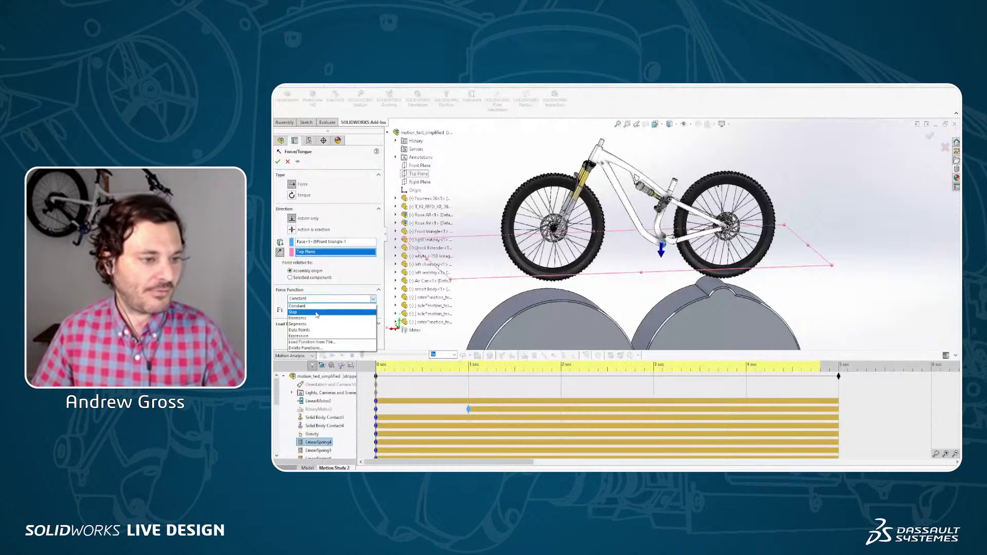
{"action": "left_click", "coordinate": [313, 318]}
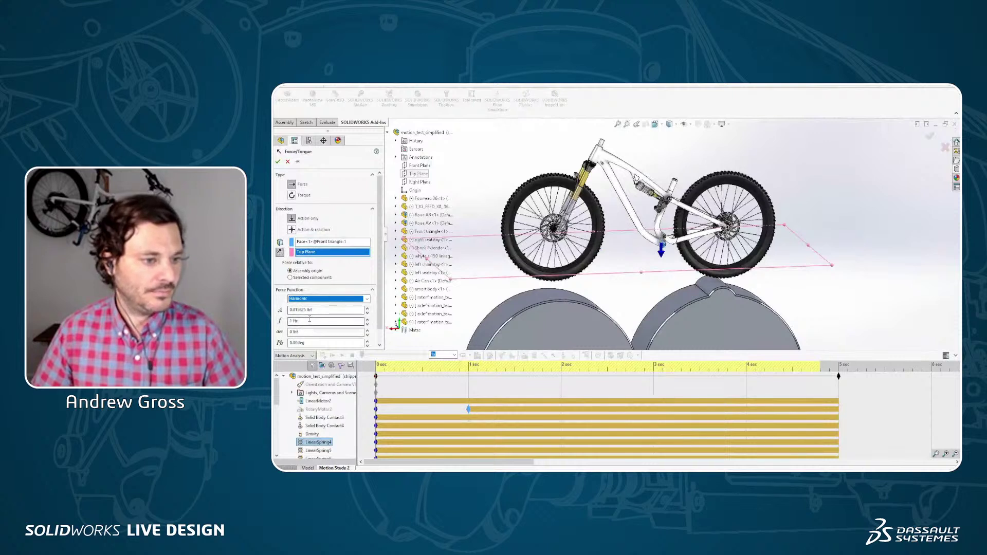
{"action": "left_click", "coordinate": [331, 299]}
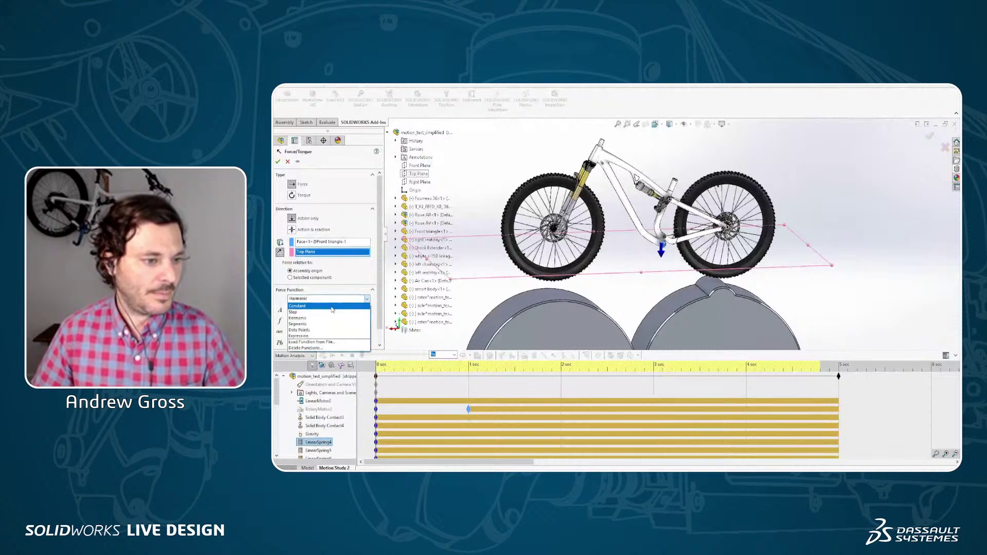
{"action": "left_click", "coordinate": [310, 312]}
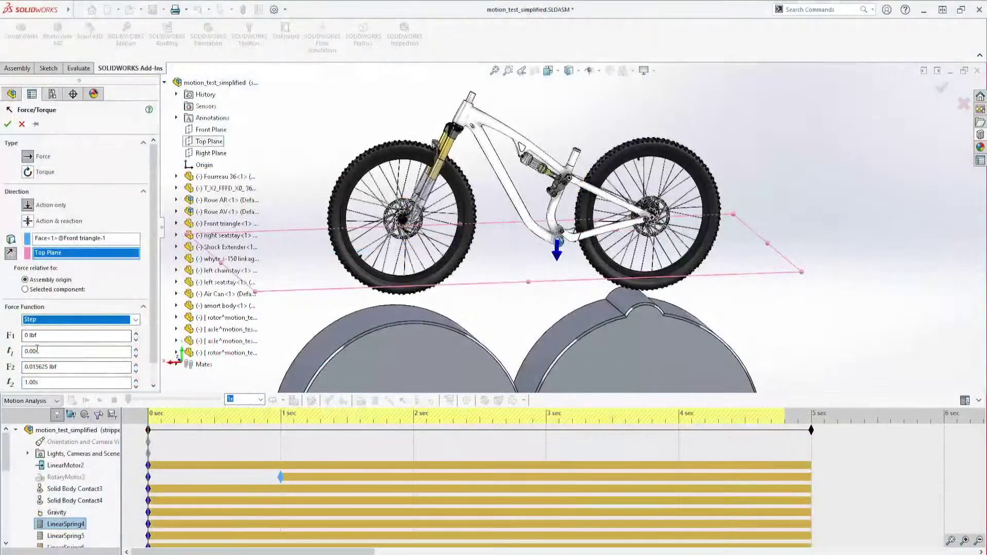
{"action": "left_click_drag", "start_coordinate": [58, 366], "coordinate": [23, 367]}
{"action": "type", "text": "170"}
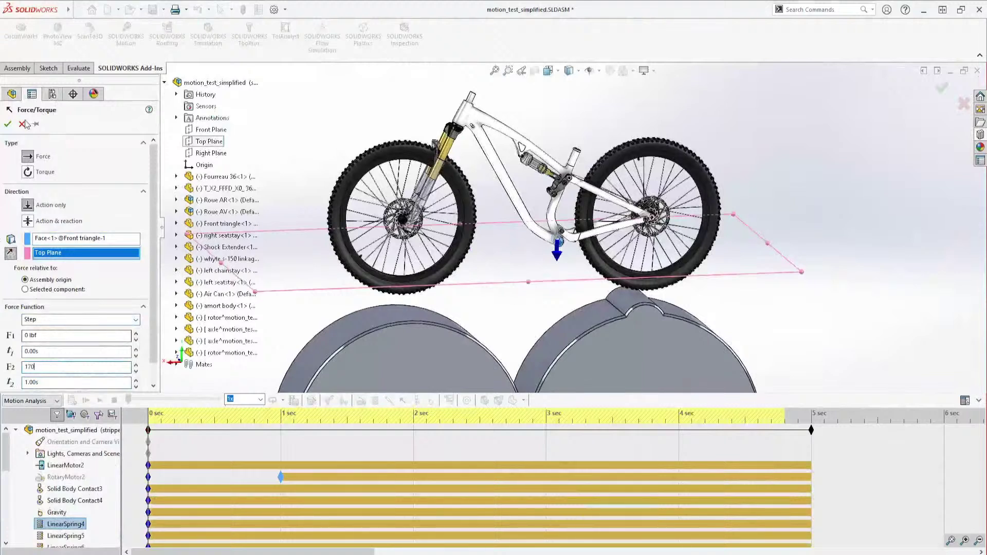
{"action": "left_click", "coordinate": [7, 124]}
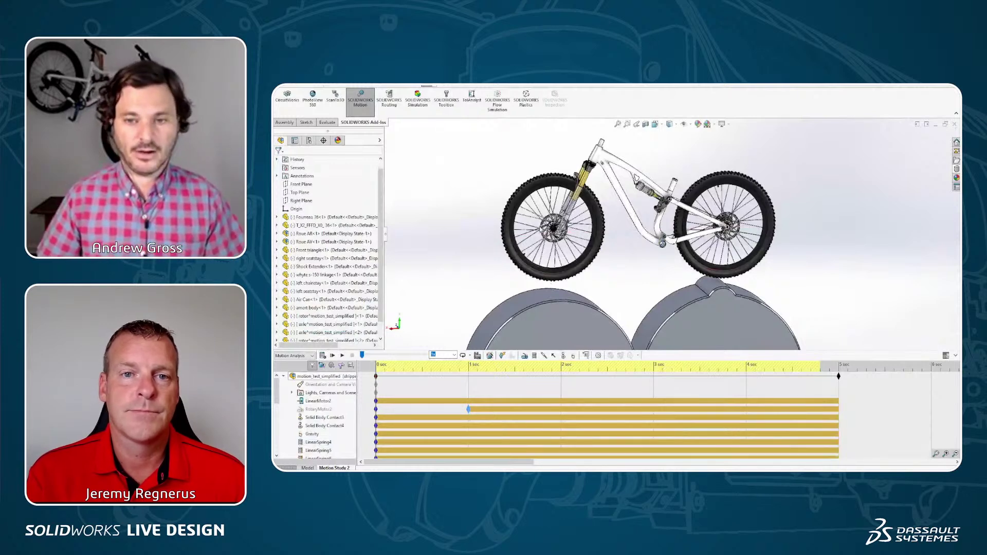
Step: Switch to the open motion_test_results assembly and frame the bike together with both rotors
{"action": "scroll", "coordinate": [657, 250], "scroll_direction": "up", "scroll_amount": 3}
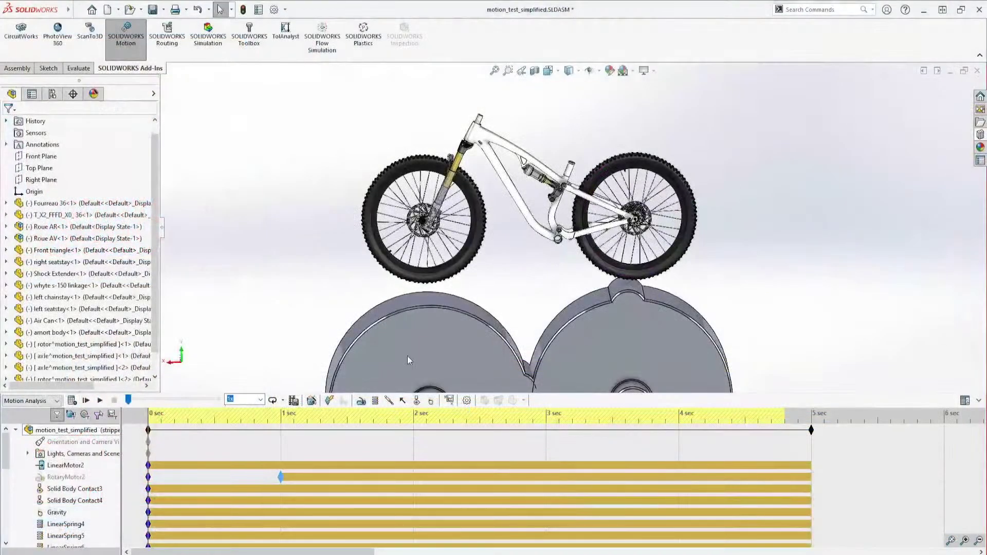
{"action": "key", "text": "ctrl+Tab"}
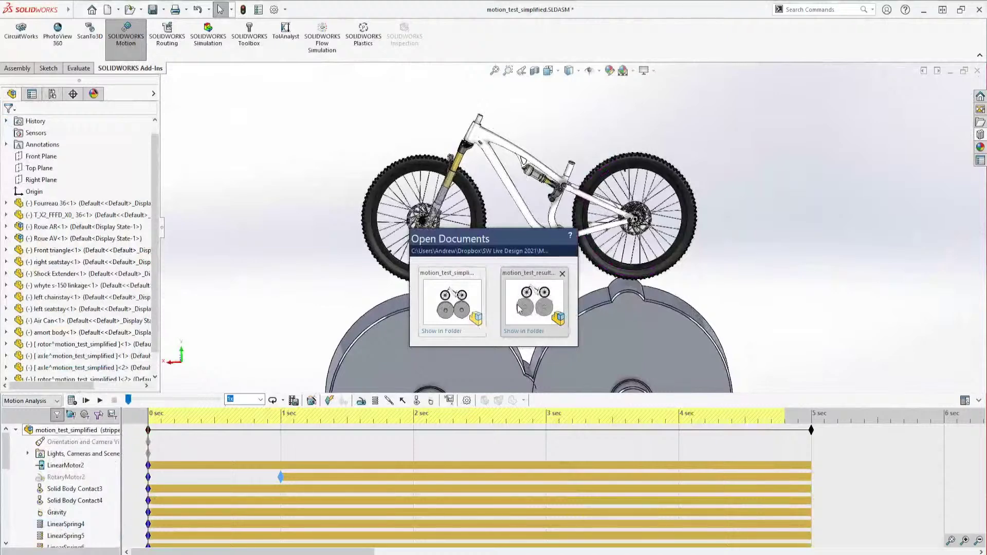
{"action": "left_click", "coordinate": [544, 292]}
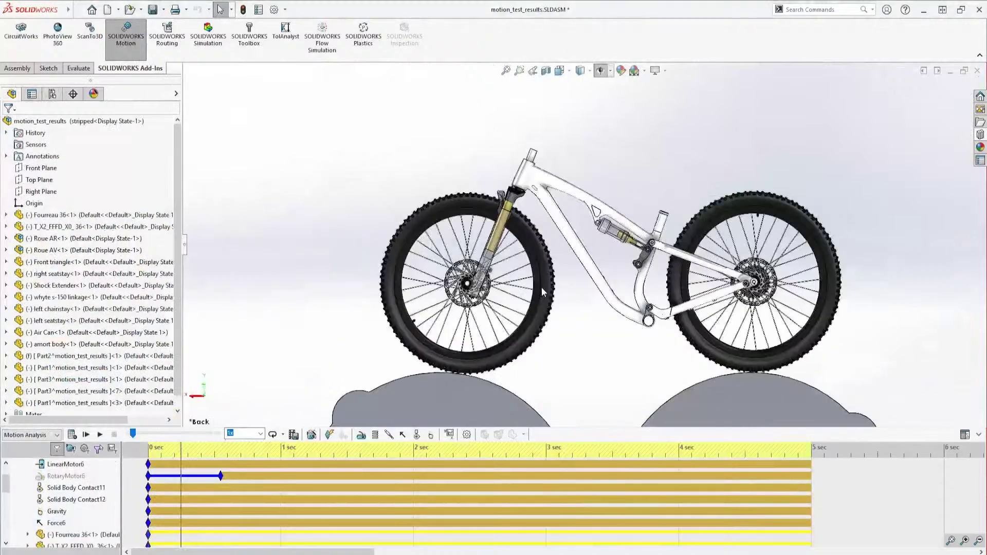
{"action": "scroll", "coordinate": [817, 376], "scroll_direction": "up", "scroll_amount": 4}
{"action": "scroll", "coordinate": [685, 318], "scroll_direction": "down", "scroll_amount": 4}
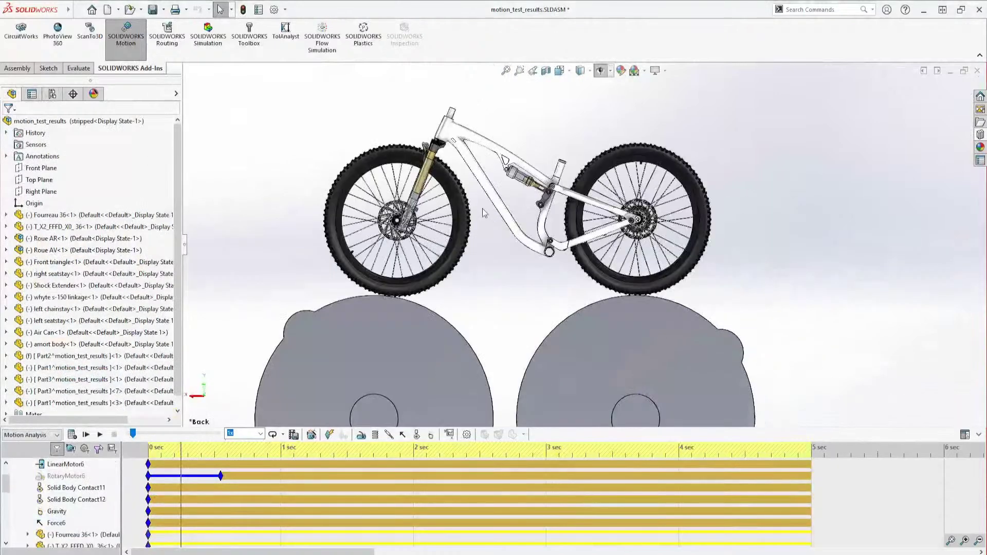